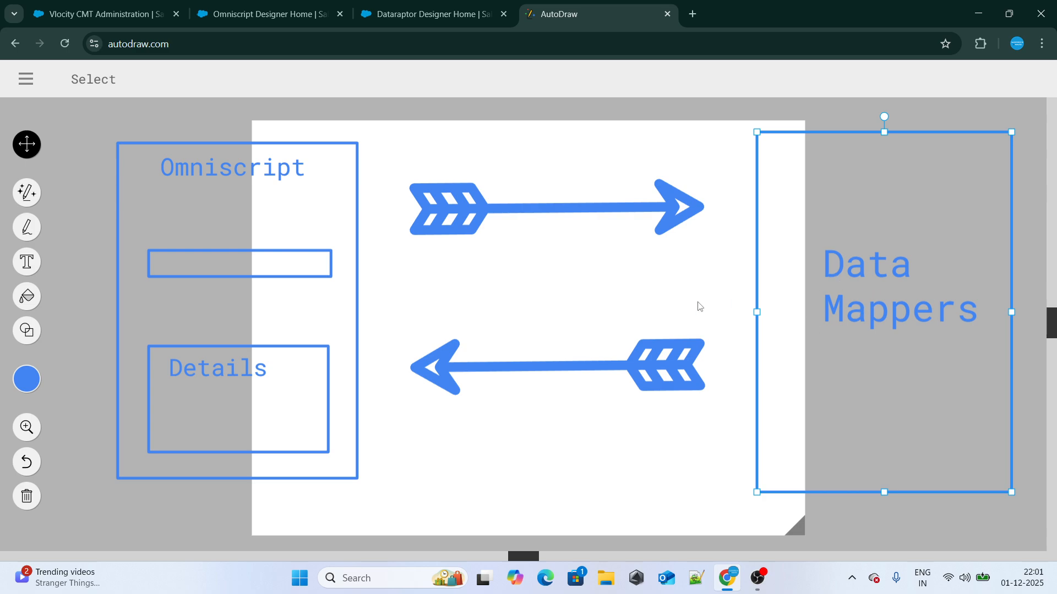
Open autodraw.com in a new browser tab and start a new blank drawing
{"action": "left_click", "coordinate": [551, 267]}
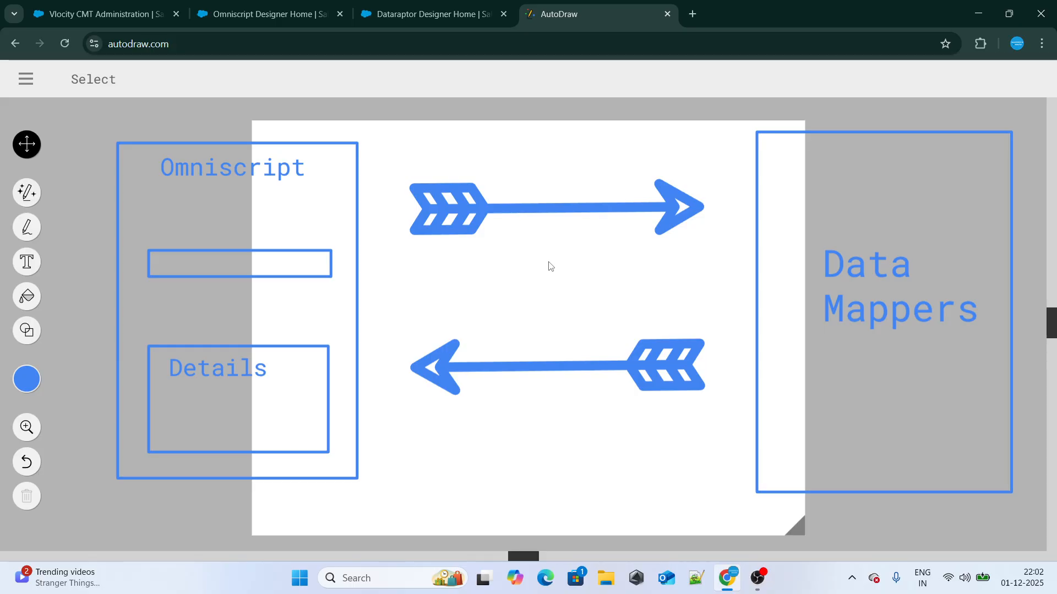
{"action": "left_click", "coordinate": [690, 14]}
{"action": "type", "text": "Autodraw.com"}
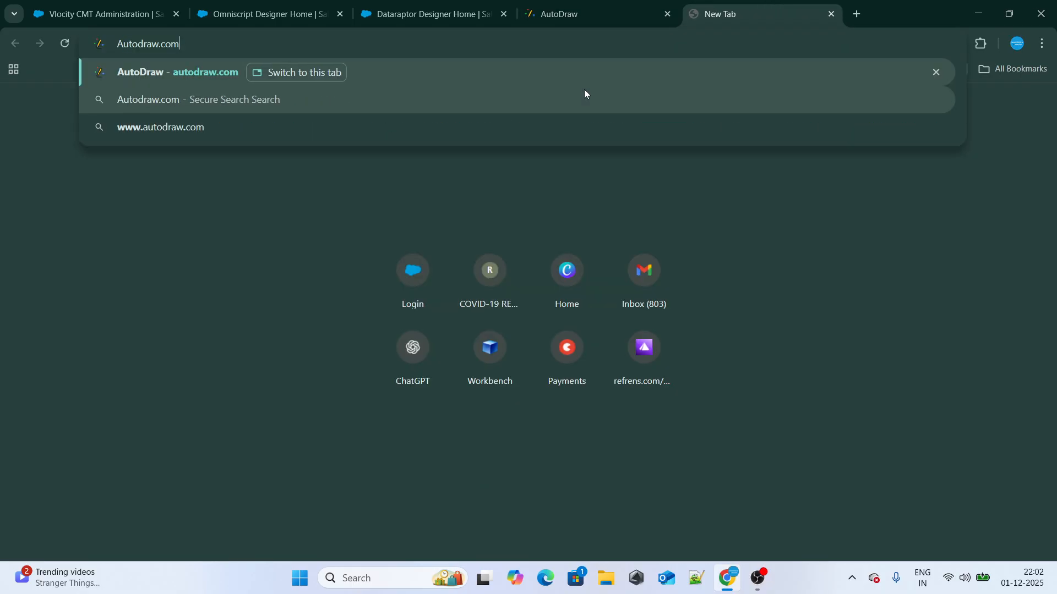
{"action": "key", "text": "Return"}
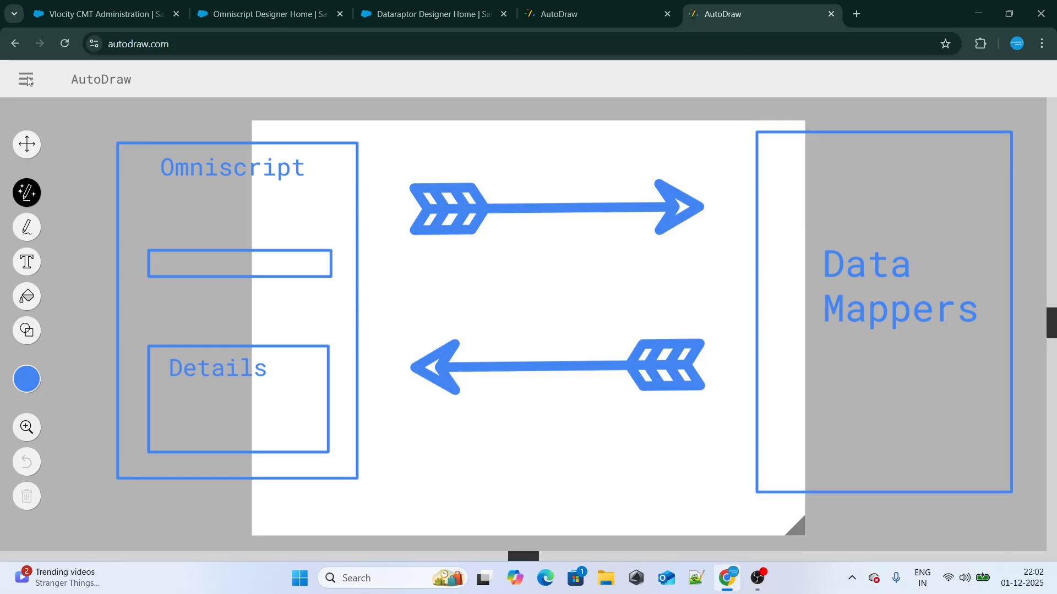
{"action": "left_click", "coordinate": [26, 78]}
{"action": "left_click", "coordinate": [47, 144]}
Sketch freehand a box labelled "G" in the upper area, with one arrow leading into it and one leading out
{"action": "left_click", "coordinate": [26, 227]}
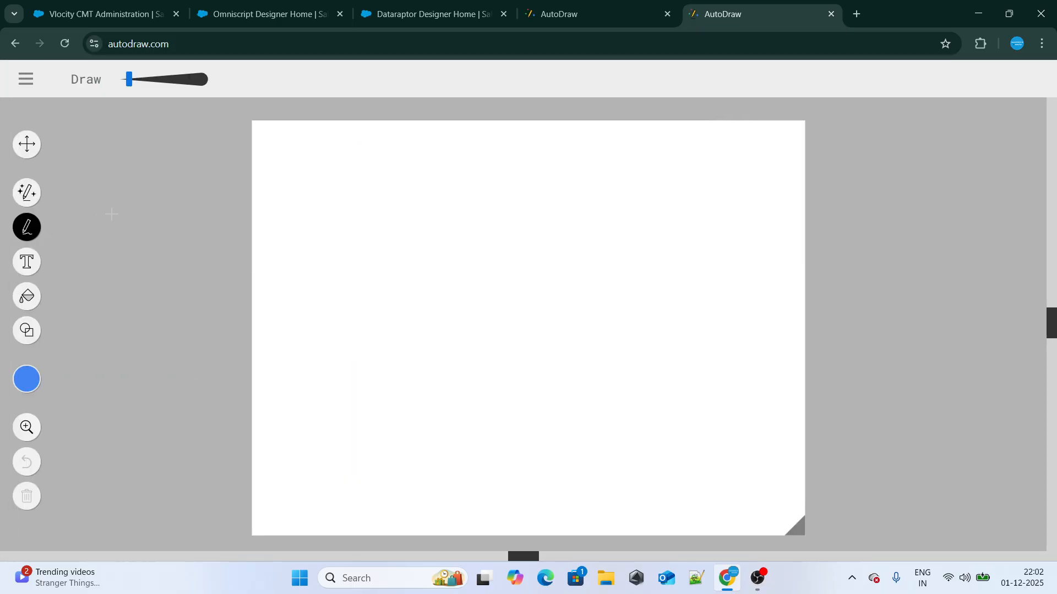
{"action": "left_click_drag", "start_coordinate": [110, 217], "coordinate": [212, 216]}
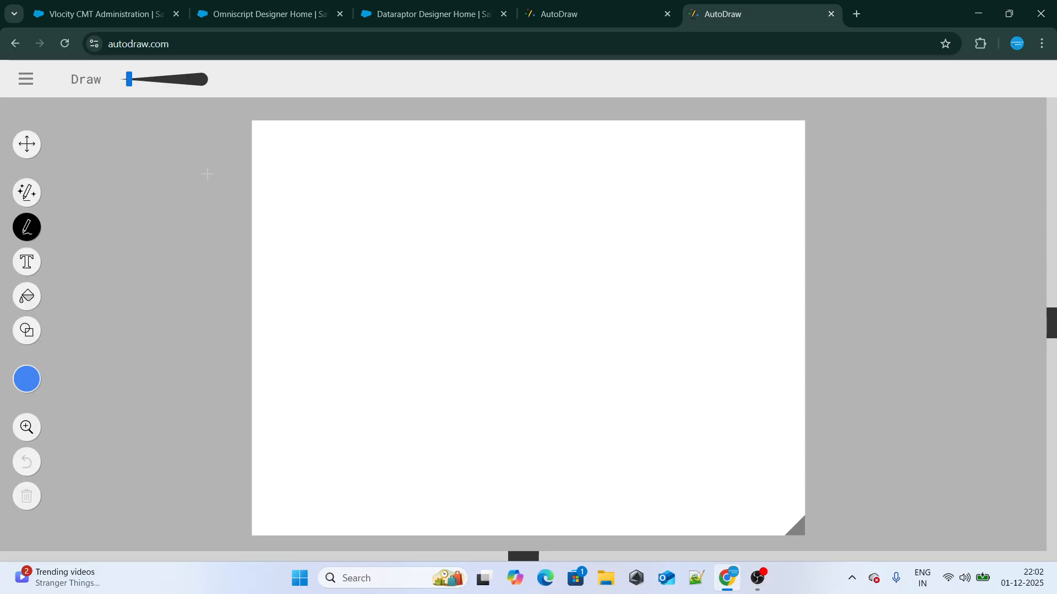
{"action": "mouse_move", "coordinate": [207, 175]}
{"action": "left_mouse_down"}
{"action": "mouse_move", "coordinate": [191, 214]}
{"action": "mouse_move", "coordinate": [194, 165]}
{"action": "mouse_move", "coordinate": [302, 158]}
{"action": "mouse_move", "coordinate": [323, 271]}
{"action": "mouse_move", "coordinate": [216, 259]}
{"action": "left_mouse_up"}
{"action": "mouse_move", "coordinate": [225, 119]}
{"action": "left_mouse_down"}
{"action": "mouse_move", "coordinate": [219, 148]}
{"action": "mouse_move", "coordinate": [240, 140]}
{"action": "mouse_move", "coordinate": [241, 150]}
{"action": "left_mouse_up"}
{"action": "mouse_move", "coordinate": [81, 218]}
{"action": "left_mouse_down"}
{"action": "mouse_move", "coordinate": [187, 211]}
{"action": "mouse_move", "coordinate": [165, 227]}
{"action": "left_mouse_up"}
{"action": "left_click_drag", "start_coordinate": [332, 208], "coordinate": [441, 209]}
{"action": "mouse_move", "coordinate": [410, 197]}
{"action": "left_mouse_down"}
{"action": "mouse_move", "coordinate": [444, 212]}
{"action": "mouse_move", "coordinate": [423, 221]}
{"action": "left_mouse_up"}
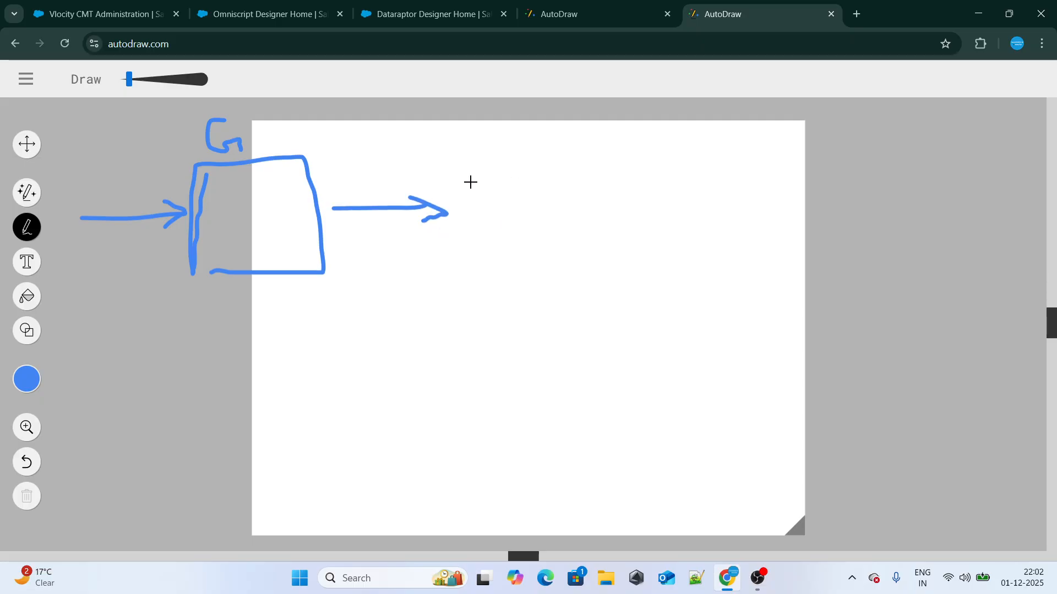
Sketch a simple car after the outgoing arrow, then an arrow leading from it to the letter "W"
{"action": "mouse_move", "coordinate": [470, 181]}
{"action": "left_mouse_down"}
{"action": "mouse_move", "coordinate": [474, 190]}
{"action": "mouse_move", "coordinate": [550, 176]}
{"action": "mouse_move", "coordinate": [510, 151]}
{"action": "mouse_move", "coordinate": [531, 150]}
{"action": "mouse_move", "coordinate": [555, 172]}
{"action": "left_mouse_up"}
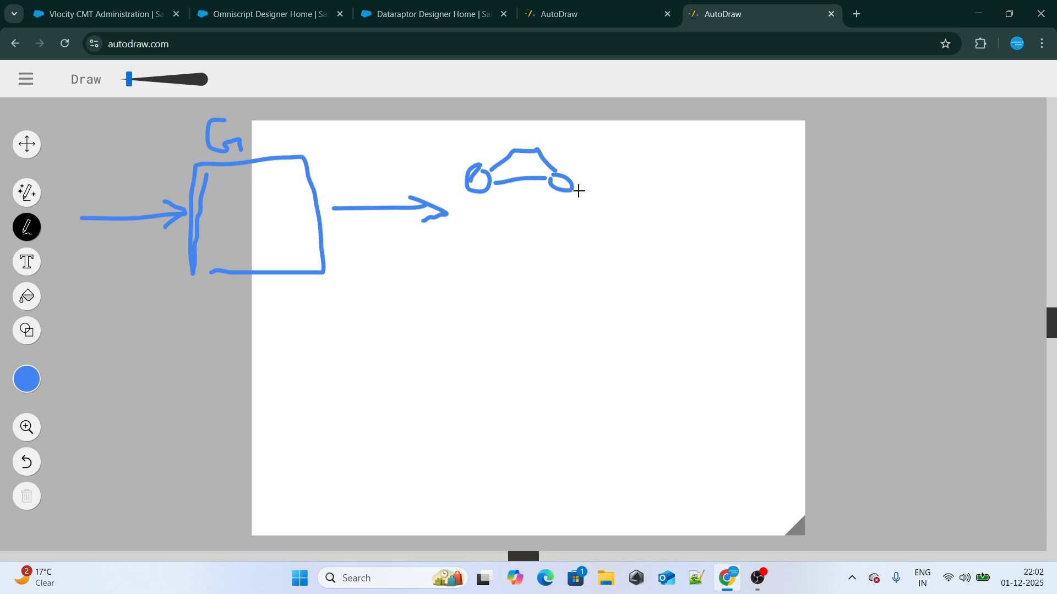
{"action": "mouse_move", "coordinate": [580, 190]}
{"action": "left_mouse_down"}
{"action": "mouse_move", "coordinate": [685, 193]}
{"action": "mouse_move", "coordinate": [723, 169]}
{"action": "mouse_move", "coordinate": [773, 176]}
{"action": "mouse_move", "coordinate": [736, 189]}
{"action": "mouse_move", "coordinate": [757, 172]}
{"action": "left_mouse_up"}
{"action": "key", "text": "ctrl+z"}
{"action": "key", "text": "ctrl+z"}
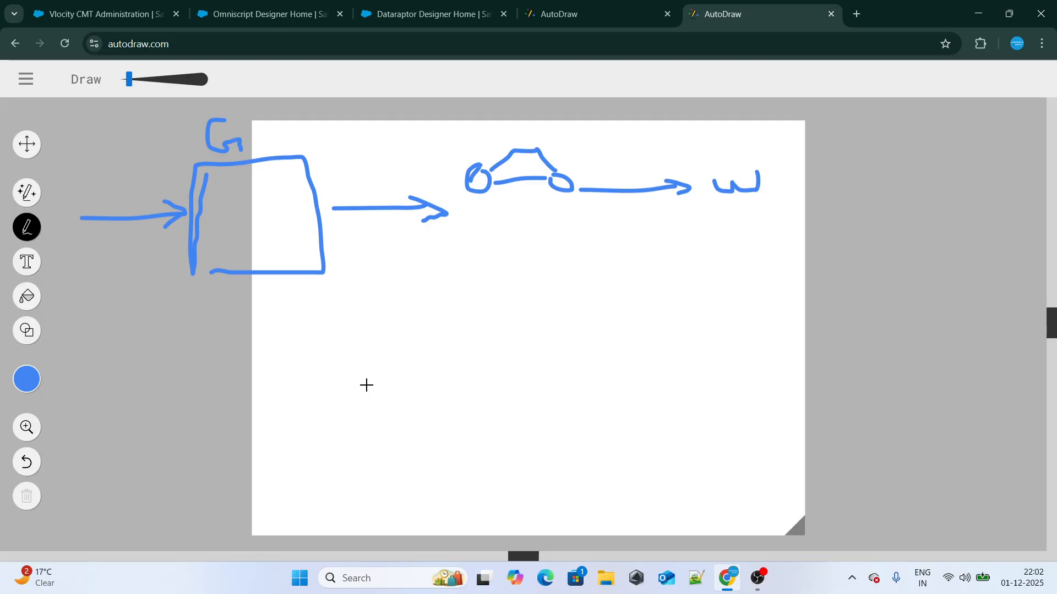
Handwrite a short call label in the lower part of the drawing and draw an arrow from it to a box
{"action": "mouse_move", "coordinate": [175, 413]}
{"action": "left_mouse_down"}
{"action": "mouse_move", "coordinate": [187, 468]}
{"action": "mouse_move", "coordinate": [196, 407]}
{"action": "mouse_move", "coordinate": [233, 439]}
{"action": "left_mouse_up"}
{"action": "mouse_move", "coordinate": [257, 419]}
{"action": "left_mouse_down"}
{"action": "mouse_move", "coordinate": [448, 419]}
{"action": "mouse_move", "coordinate": [400, 440]}
{"action": "left_mouse_up"}
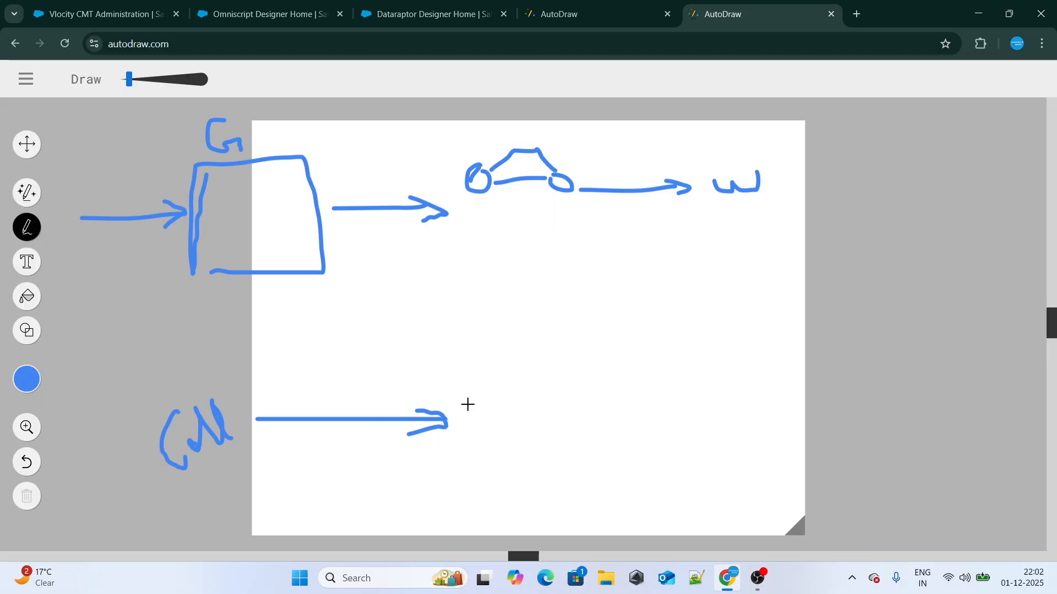
{"action": "mouse_move", "coordinate": [468, 352]}
{"action": "left_mouse_down"}
{"action": "mouse_move", "coordinate": [474, 441]}
{"action": "mouse_move", "coordinate": [466, 372]}
{"action": "mouse_move", "coordinate": [569, 348]}
{"action": "mouse_move", "coordinate": [578, 422]}
{"action": "mouse_move", "coordinate": [490, 450]}
{"action": "left_mouse_up"}
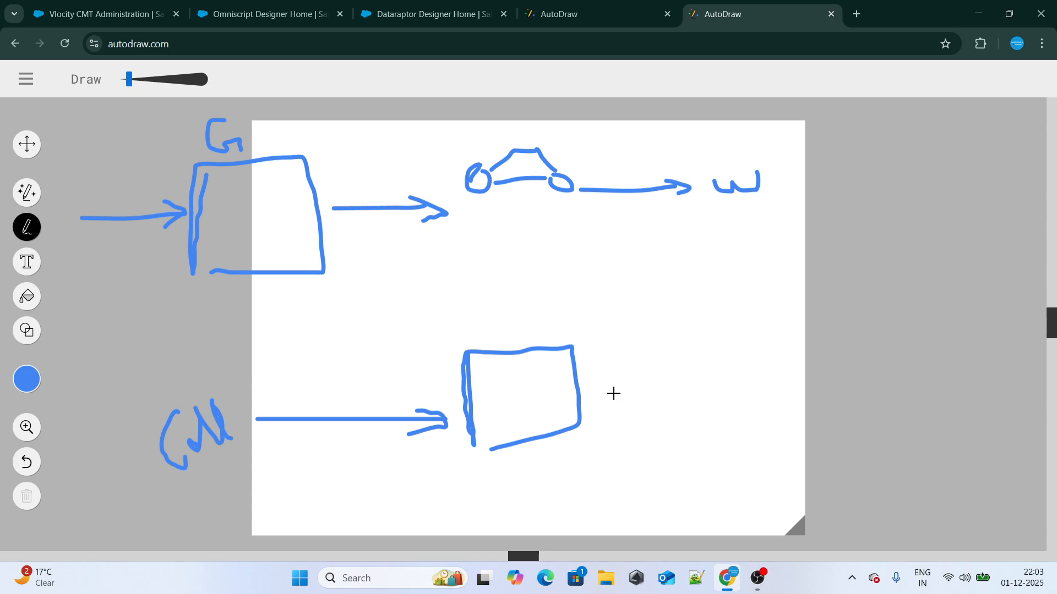
Draw an arrow to a second box containing a question mark, and add a horizontal line inside the first box
{"action": "left_click_drag", "start_coordinate": [595, 389], "coordinate": [655, 389]}
{"action": "mouse_move", "coordinate": [639, 380]}
{"action": "left_mouse_down"}
{"action": "mouse_move", "coordinate": [668, 396]}
{"action": "mouse_move", "coordinate": [644, 402]}
{"action": "left_mouse_up"}
{"action": "mouse_move", "coordinate": [676, 359]}
{"action": "left_mouse_down"}
{"action": "mouse_move", "coordinate": [684, 370]}
{"action": "mouse_move", "coordinate": [799, 342]}
{"action": "mouse_move", "coordinate": [680, 458]}
{"action": "left_mouse_up"}
{"action": "left_click_drag", "start_coordinate": [492, 391], "coordinate": [564, 383]}
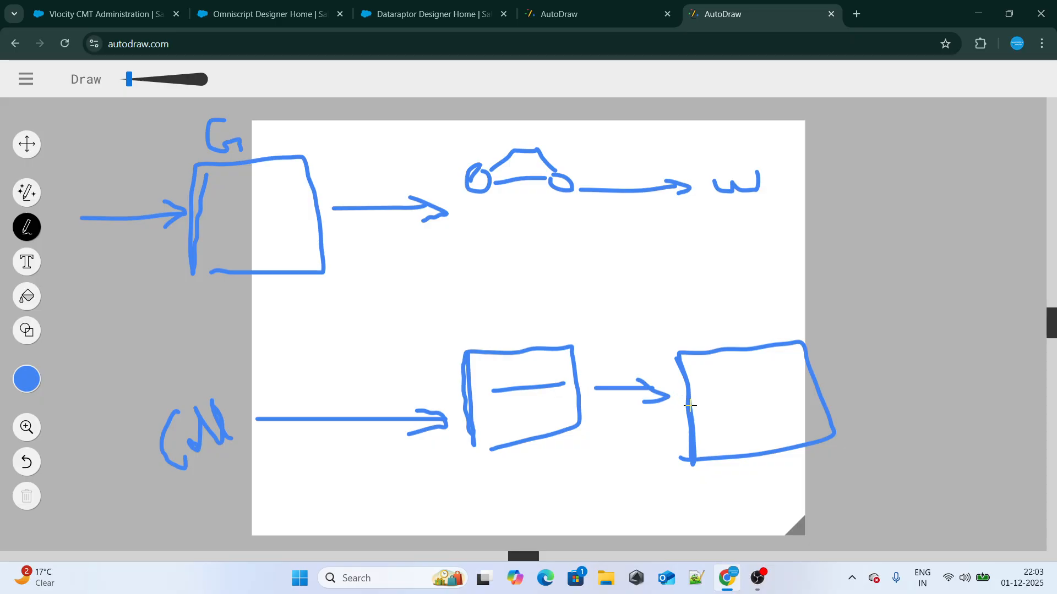
{"action": "mouse_move", "coordinate": [704, 368]}
{"action": "left_mouse_down"}
{"action": "mouse_move", "coordinate": [711, 361]}
{"action": "mouse_move", "coordinate": [738, 413]}
{"action": "mouse_move", "coordinate": [729, 411]}
{"action": "left_mouse_up"}
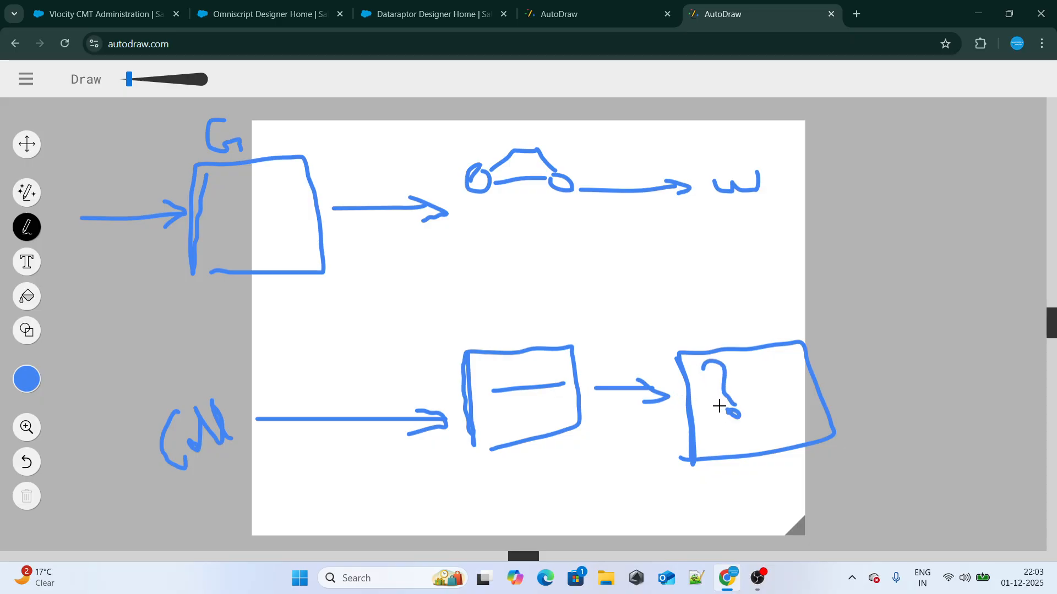
Branch the question-mark box by arrows into two more boxes, with a check mark above the upper and a question mark in the lower
{"action": "mouse_move", "coordinate": [816, 375]}
{"action": "left_mouse_down"}
{"action": "mouse_move", "coordinate": [821, 300]}
{"action": "mouse_move", "coordinate": [860, 296]}
{"action": "mouse_move", "coordinate": [881, 346]}
{"action": "mouse_move", "coordinate": [875, 270]}
{"action": "mouse_move", "coordinate": [1010, 336]}
{"action": "mouse_move", "coordinate": [892, 349]}
{"action": "left_mouse_up"}
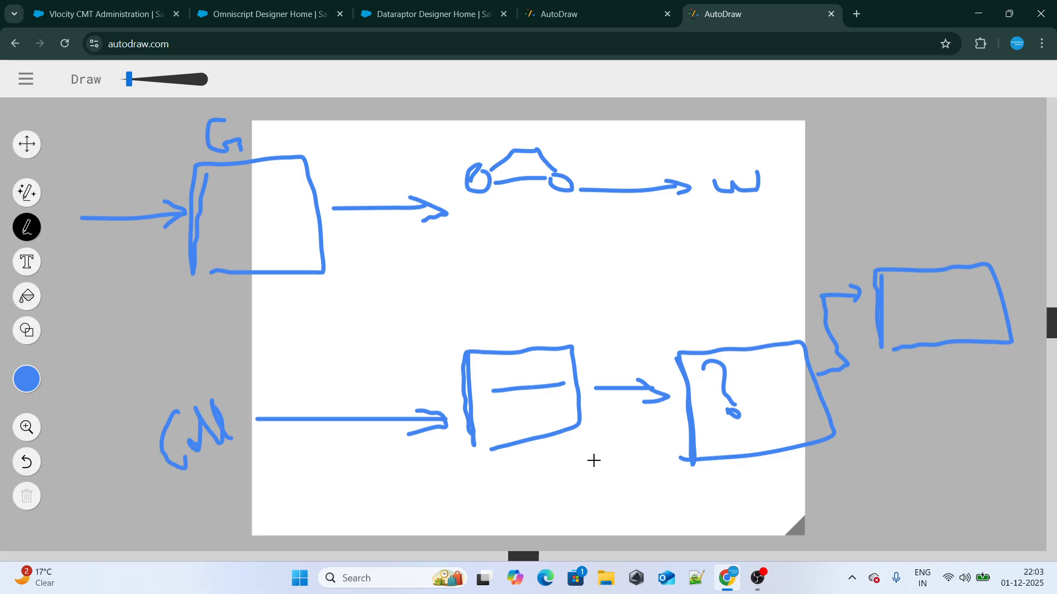
{"action": "mouse_move", "coordinate": [830, 413]}
{"action": "left_mouse_down"}
{"action": "mouse_move", "coordinate": [873, 413]}
{"action": "mouse_move", "coordinate": [875, 444]}
{"action": "mouse_move", "coordinate": [929, 440]}
{"action": "mouse_move", "coordinate": [908, 450]}
{"action": "left_mouse_up"}
{"action": "mouse_move", "coordinate": [939, 416]}
{"action": "left_mouse_down"}
{"action": "mouse_move", "coordinate": [955, 484]}
{"action": "mouse_move", "coordinate": [1045, 410]}
{"action": "mouse_move", "coordinate": [985, 480]}
{"action": "left_mouse_up"}
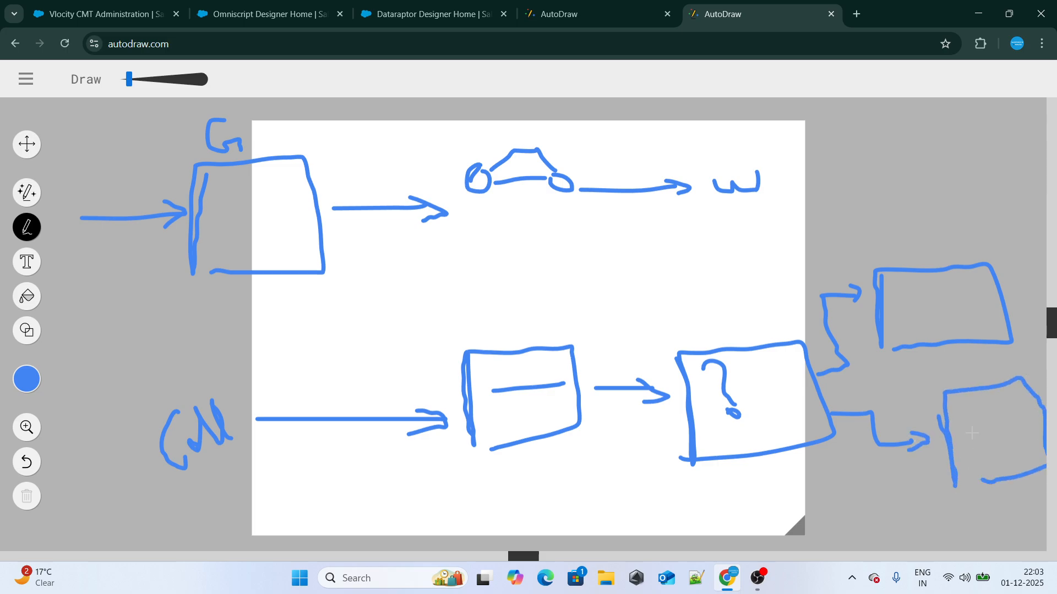
{"action": "left_click_drag", "start_coordinate": [972, 432], "coordinate": [985, 464]}
{"action": "left_click", "coordinate": [990, 477]}
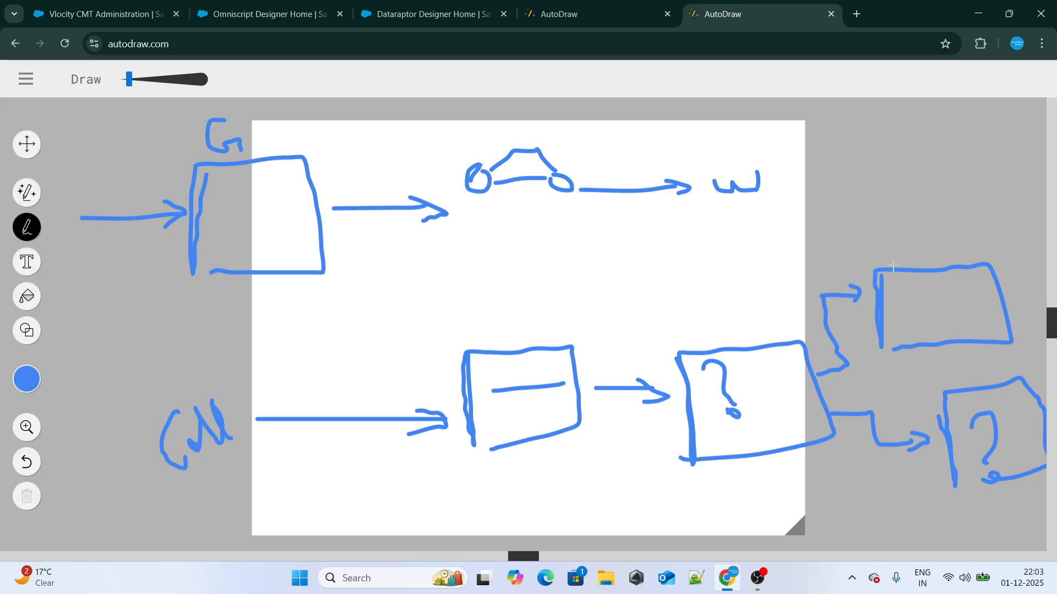
{"action": "left_click_drag", "start_coordinate": [896, 250], "coordinate": [971, 186]}
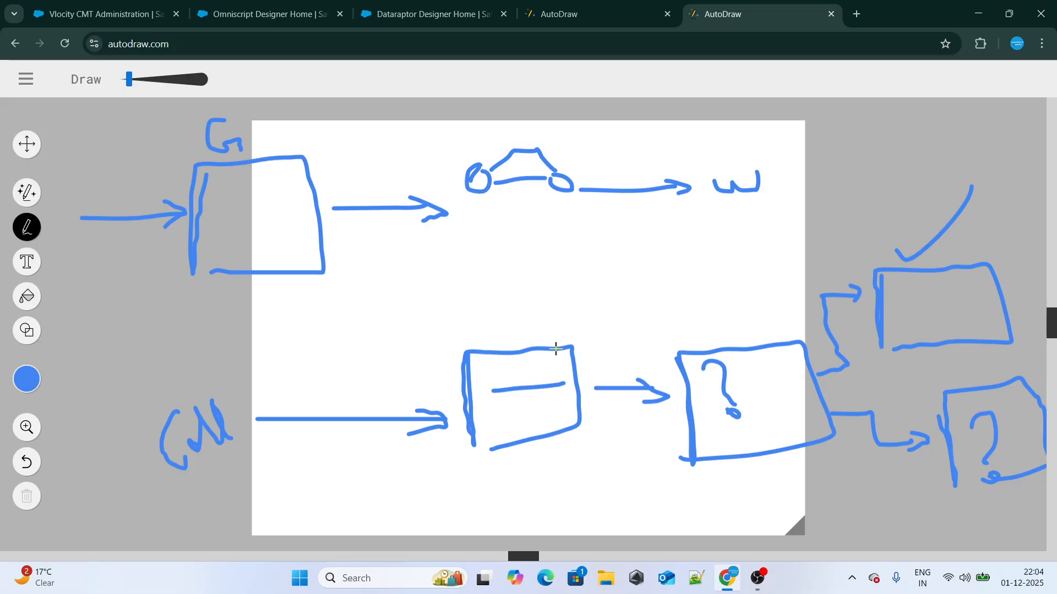
Handwrite "Contact" above the check mark and link it with arrows from the lined box and back to the arrow beside it
{"action": "key", "text": "ctrl+shift+Tab"}
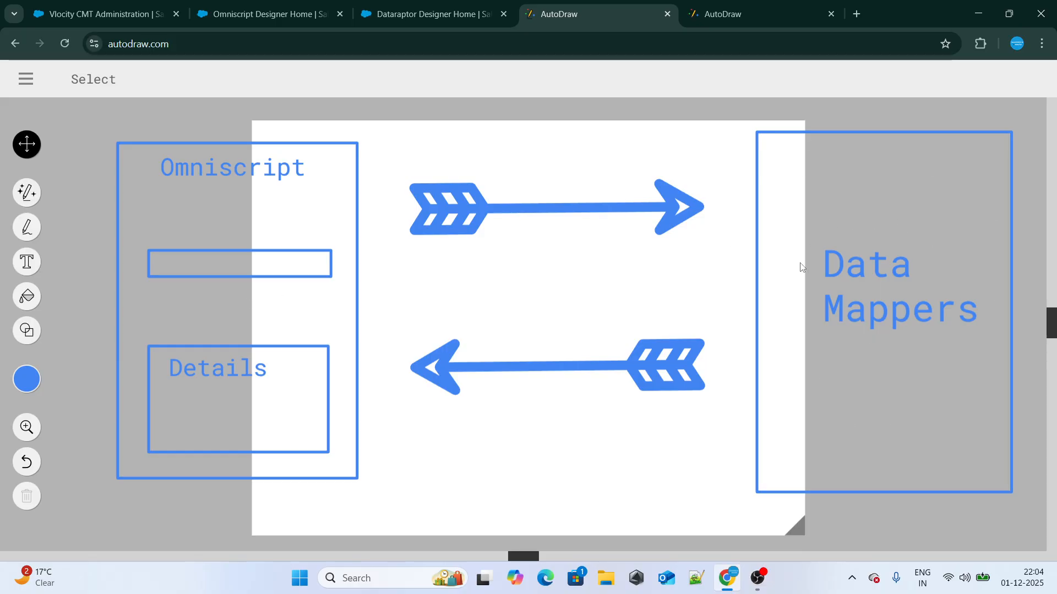
{"action": "left_click", "coordinate": [710, 14]}
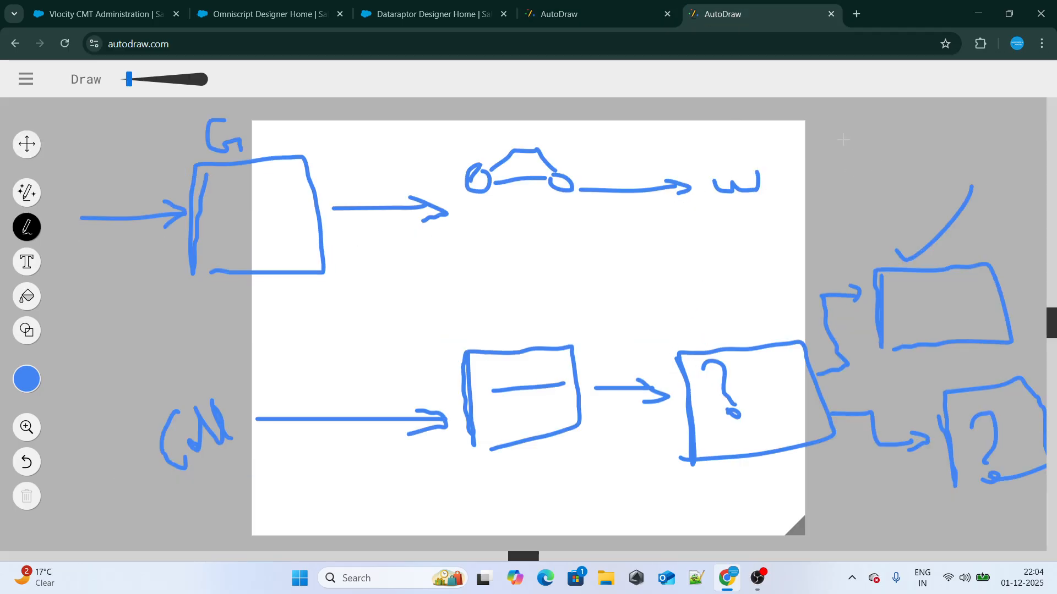
{"action": "mouse_move", "coordinate": [834, 144]}
{"action": "left_mouse_down"}
{"action": "mouse_move", "coordinate": [812, 164]}
{"action": "mouse_move", "coordinate": [837, 183]}
{"action": "left_mouse_up"}
{"action": "mouse_move", "coordinate": [847, 164]}
{"action": "left_mouse_down"}
{"action": "mouse_move", "coordinate": [850, 175]}
{"action": "mouse_move", "coordinate": [908, 161]}
{"action": "mouse_move", "coordinate": [908, 147]}
{"action": "mouse_move", "coordinate": [942, 143]}
{"action": "mouse_move", "coordinate": [958, 122]}
{"action": "mouse_move", "coordinate": [974, 130]}
{"action": "left_mouse_up"}
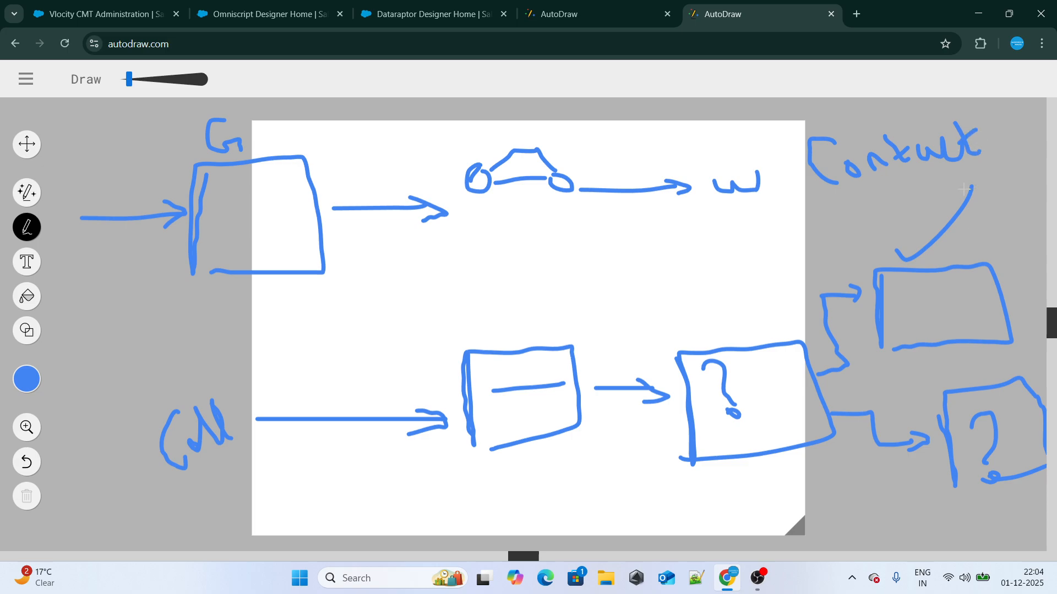
{"action": "mouse_move", "coordinate": [548, 370]}
{"action": "left_mouse_down"}
{"action": "mouse_move", "coordinate": [583, 361]}
{"action": "mouse_move", "coordinate": [865, 173]}
{"action": "mouse_move", "coordinate": [841, 198]}
{"action": "left_mouse_up"}
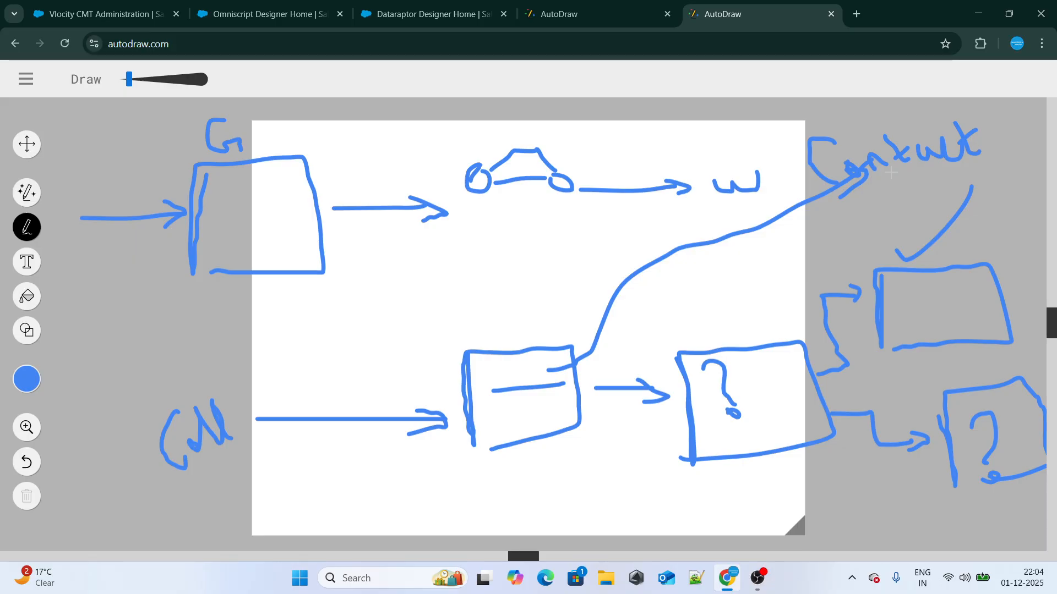
{"action": "mouse_move", "coordinate": [890, 174]}
{"action": "left_mouse_down"}
{"action": "mouse_move", "coordinate": [691, 320]}
{"action": "mouse_move", "coordinate": [620, 356]}
{"action": "mouse_move", "coordinate": [655, 378]}
{"action": "left_mouse_up"}
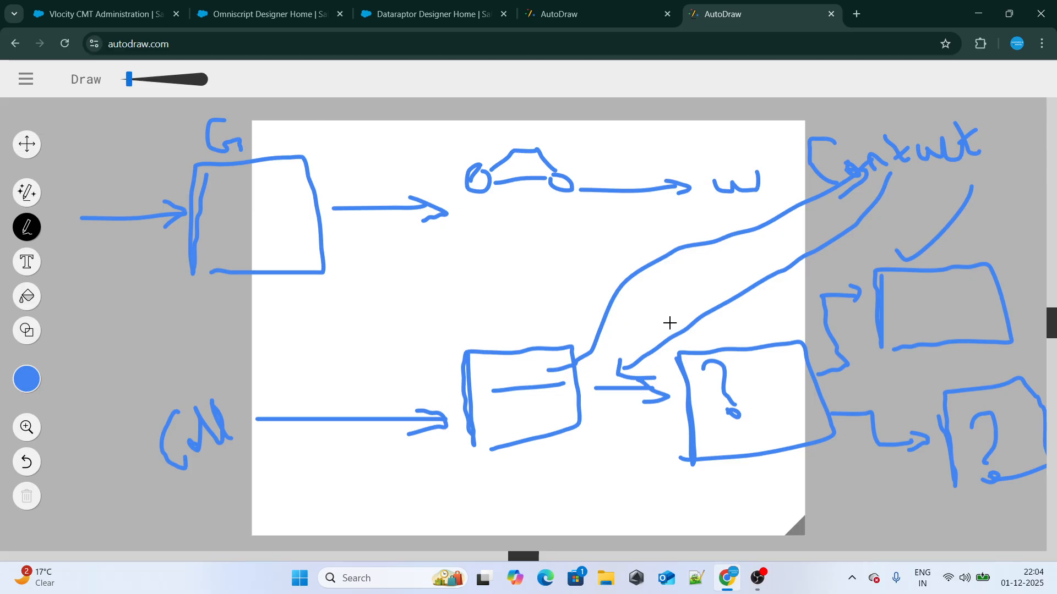
Switch to the Salesforce DataRaptor designer and start a new DataRaptor named getCustomerDetailsBasedOnPhone
{"action": "left_click", "coordinate": [617, 6]}
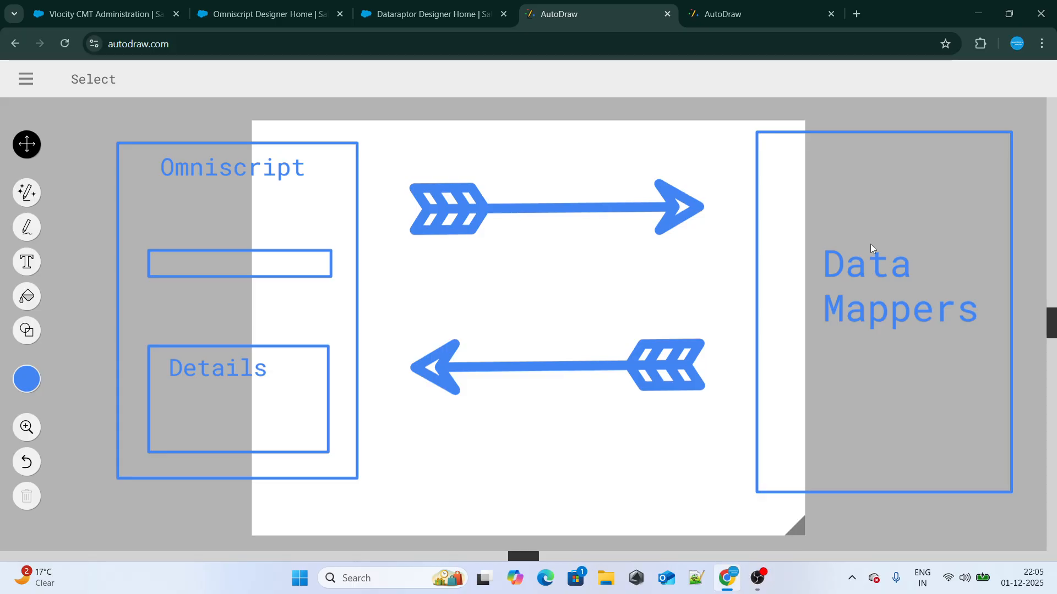
{"action": "left_click", "coordinate": [434, 14]}
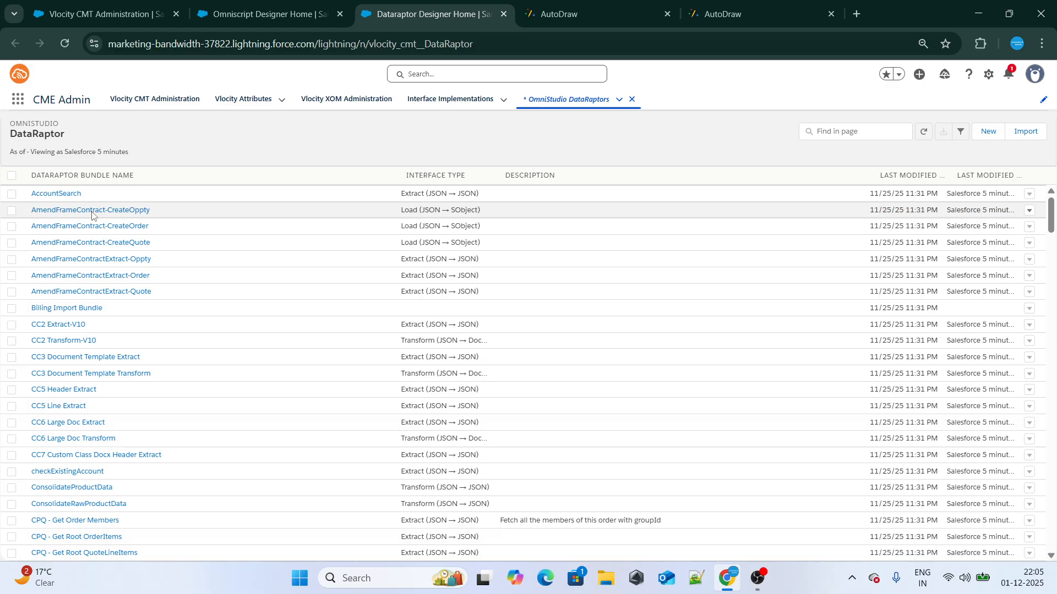
{"action": "left_click", "coordinate": [986, 132]}
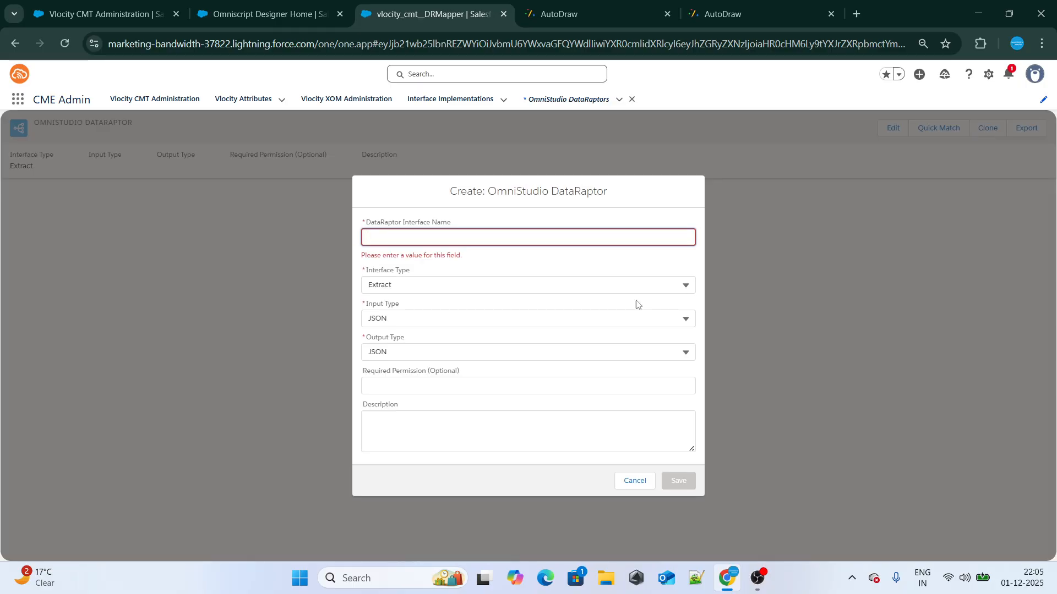
{"action": "type", "text": "getCust"}
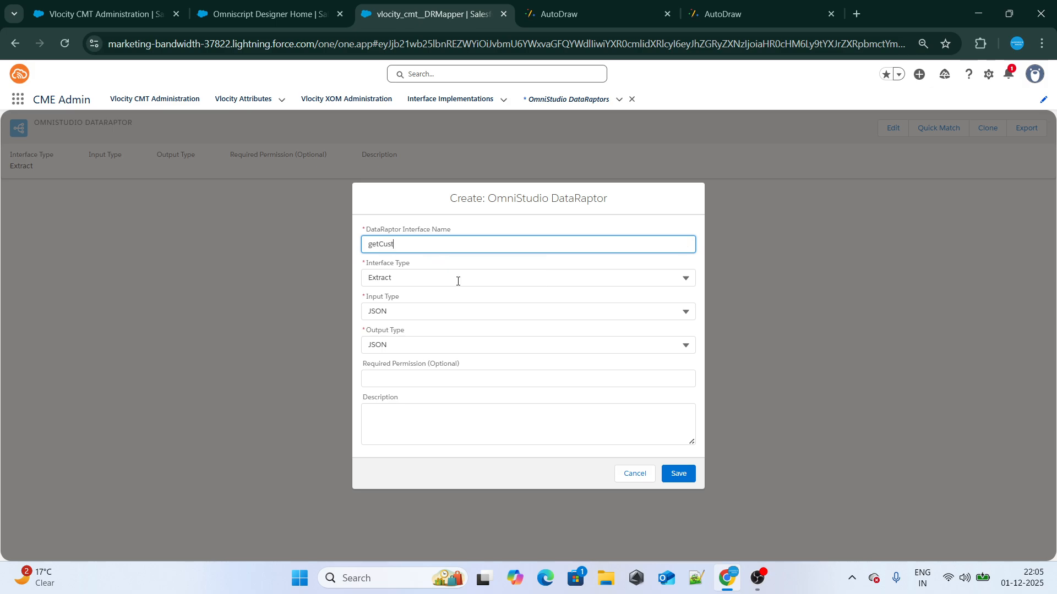
{"action": "type", "text": "omerDetail"}
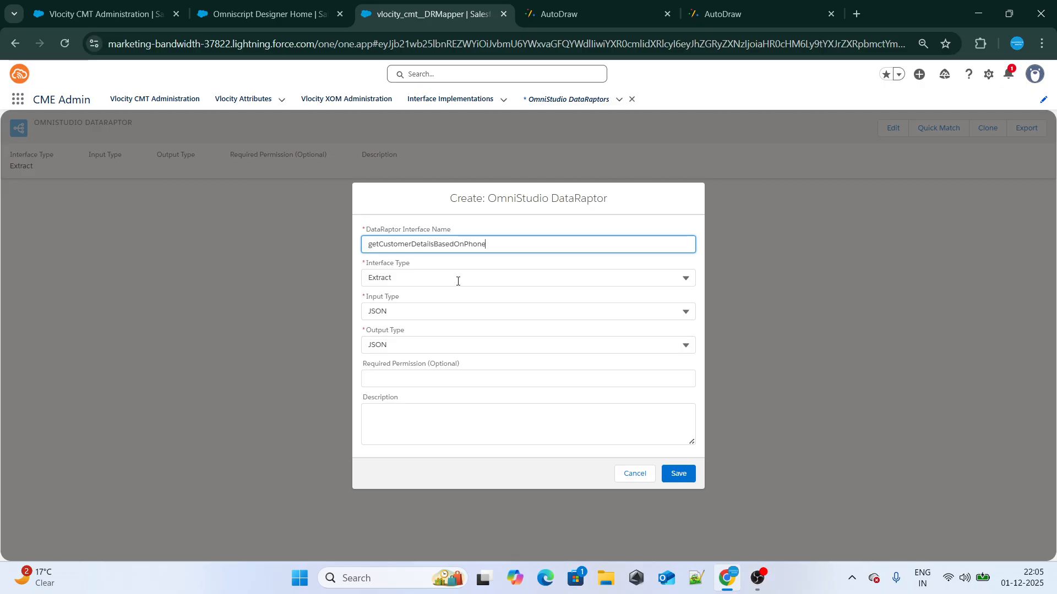
{"action": "type", "text": "sBasedOnPhone"}
{"action": "key", "text": "ctrl+a"}
{"action": "left_click", "coordinate": [419, 218]}
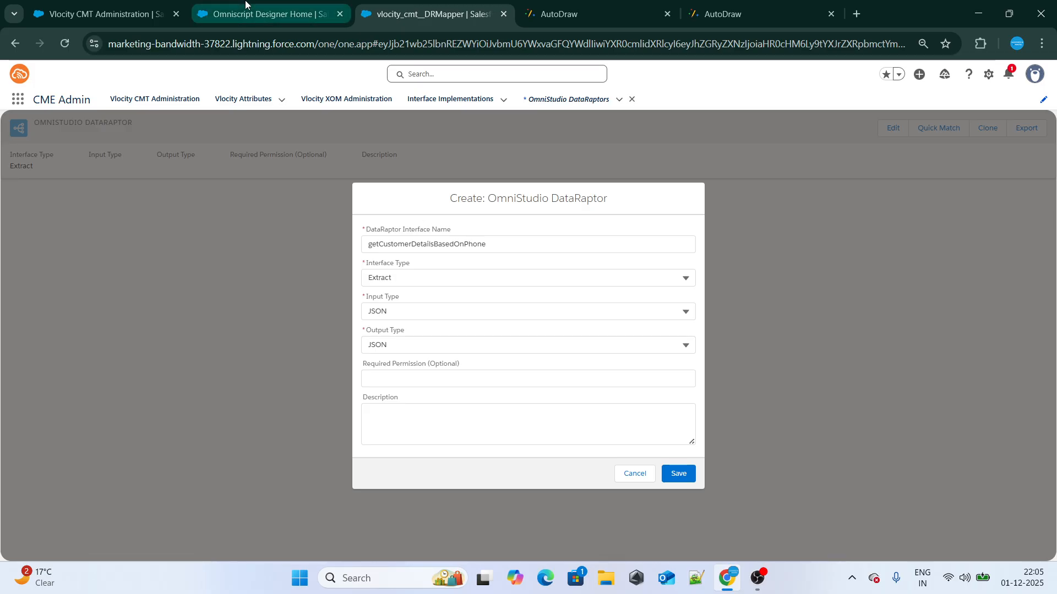
Set the new DataRaptor's interface type to Turbo Extract and save it
{"action": "left_click", "coordinate": [424, 277]}
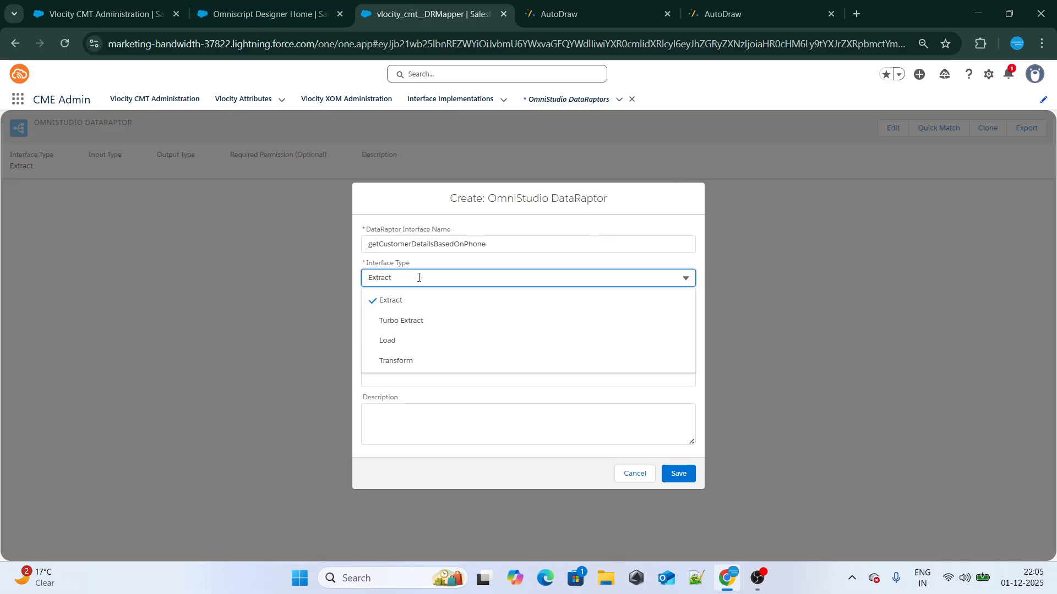
{"action": "left_click", "coordinate": [445, 320]}
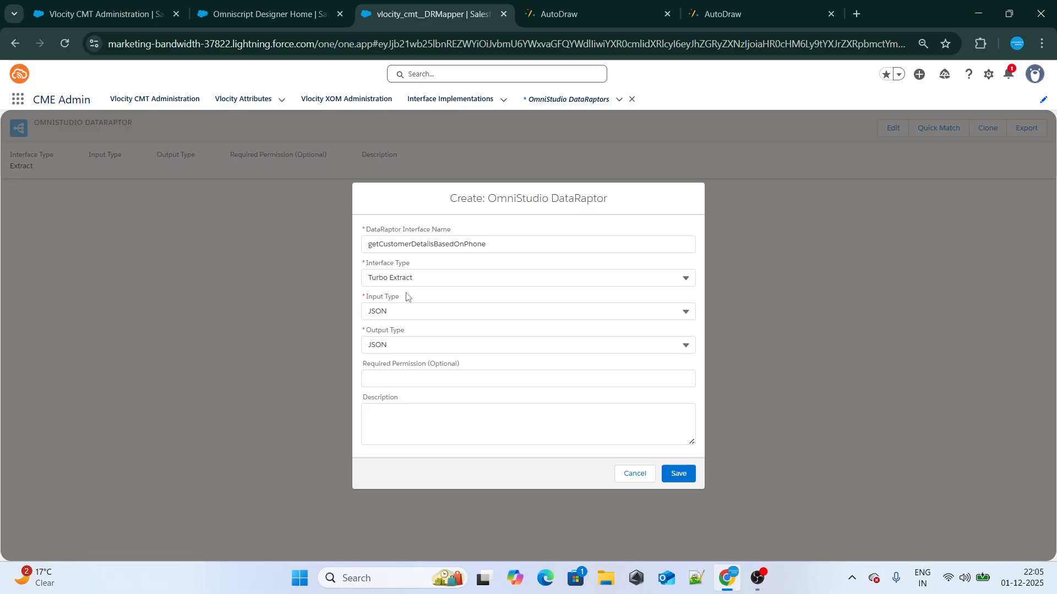
{"action": "left_click_drag", "start_coordinate": [406, 297], "coordinate": [361, 308]}
{"action": "left_click_drag", "start_coordinate": [410, 337], "coordinate": [353, 337]}
{"action": "left_click", "coordinate": [676, 476]}
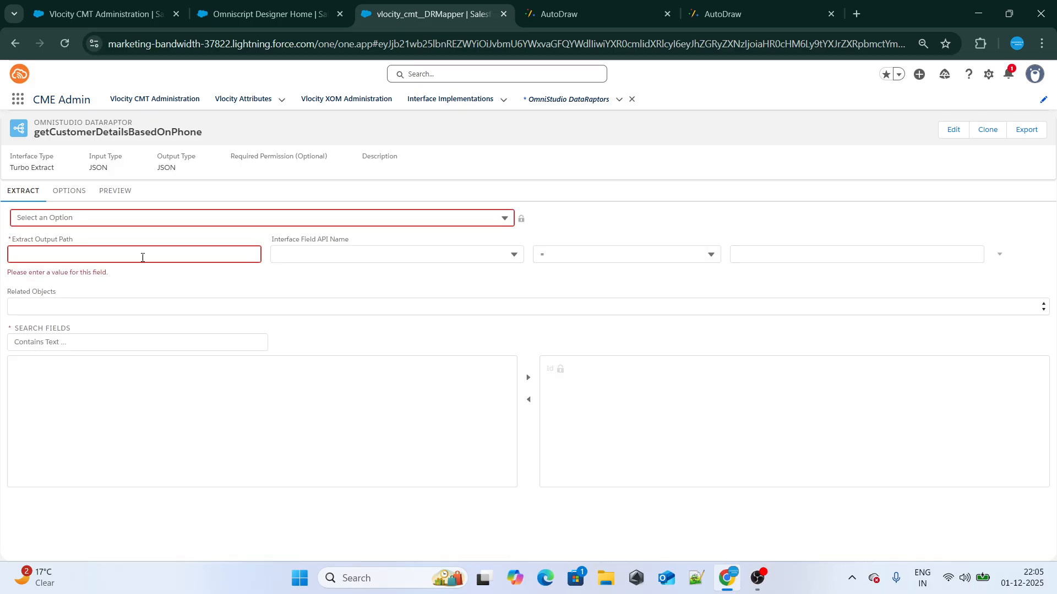
Choose Contact as the object that the DataRaptor extracts from
{"action": "left_click", "coordinate": [147, 216]}
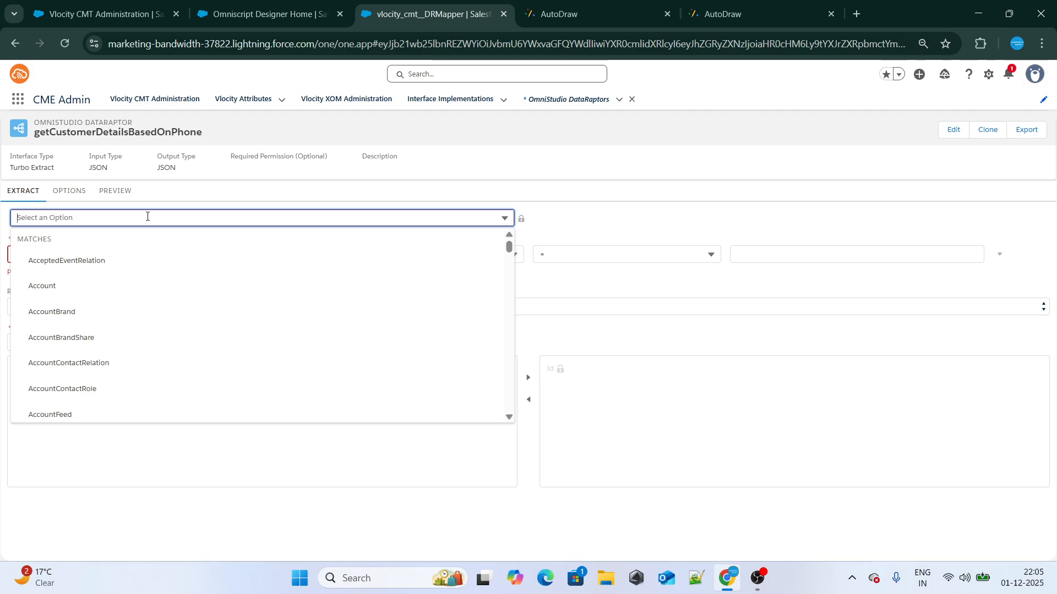
{"action": "type", "text": "Contact"}
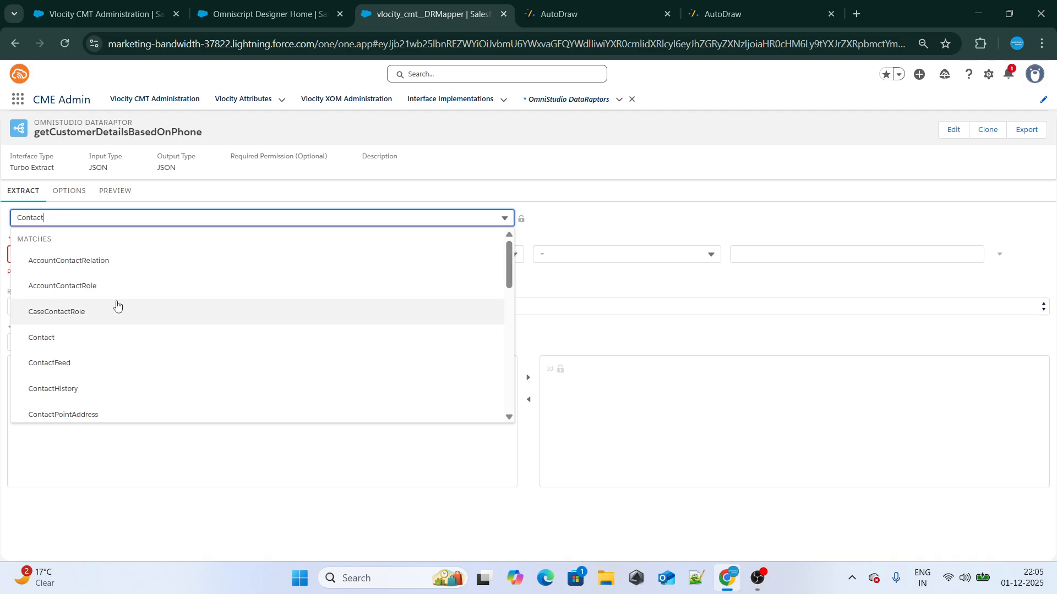
{"action": "left_click", "coordinate": [101, 334]}
Search the App Launcher for "Contacts" on the Vlocity CMT Administration page and open Contacts in a new browser tab
{"action": "left_click", "coordinate": [77, 14]}
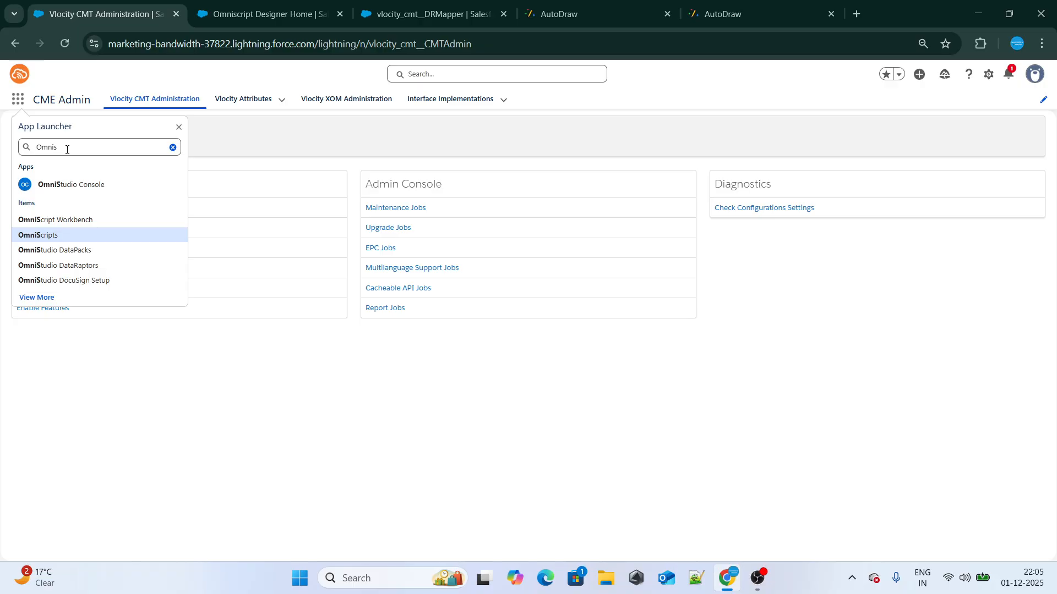
{"action": "left_click_drag", "start_coordinate": [66, 147], "coordinate": [21, 147]}
{"action": "key", "text": "BackSpace"}
{"action": "type", "text": "Contacts"}
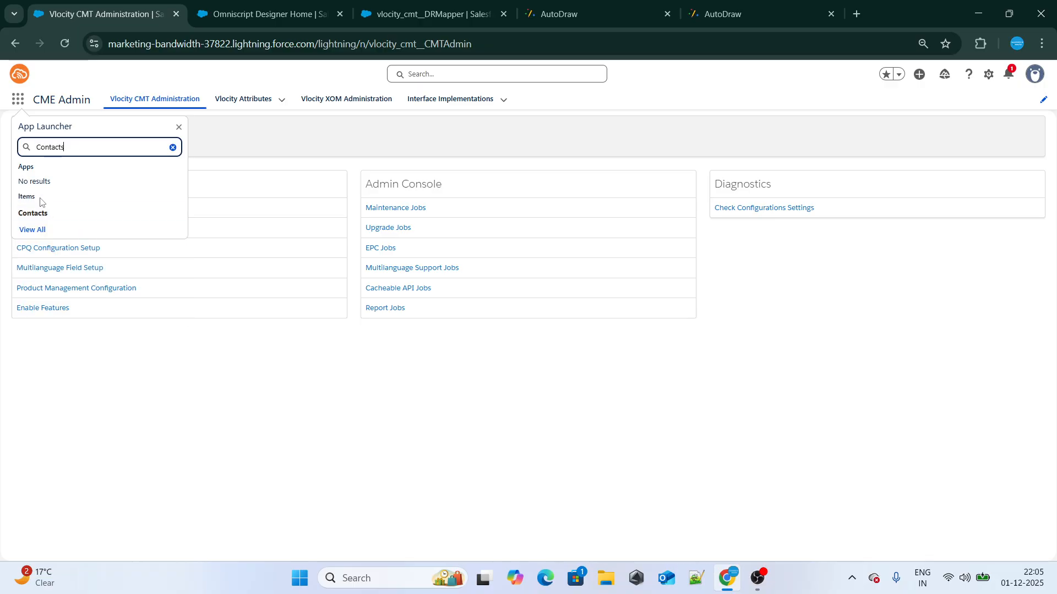
{"action": "right_click", "coordinate": [39, 211]}
{"action": "left_click", "coordinate": [82, 229]}
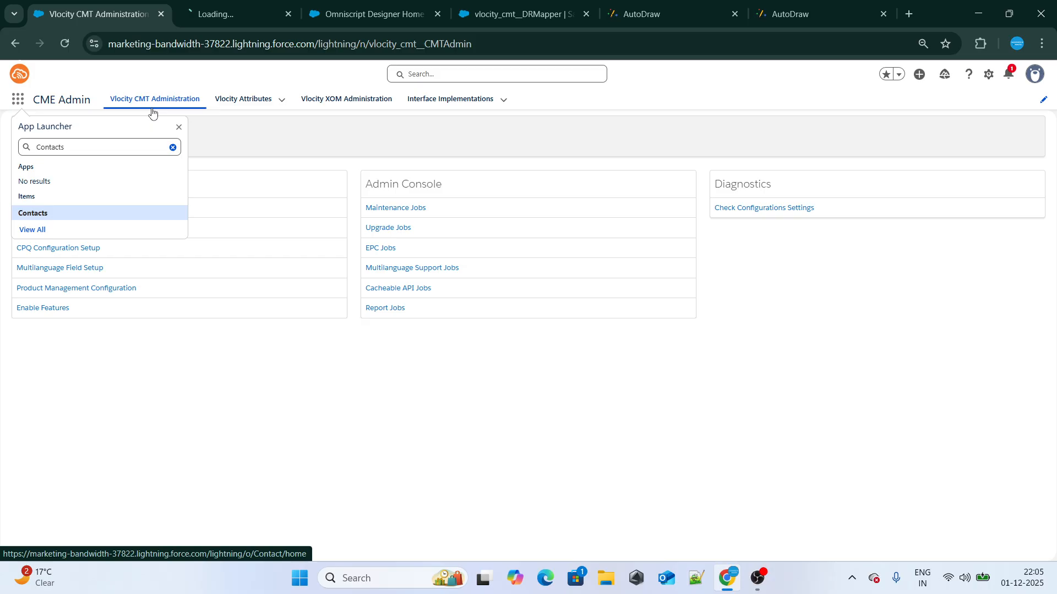
Place the Contacts browser tab beside the DataRaptor tab and open the Details of the contact linked to Central Contracting
{"action": "left_click", "coordinate": [219, 4]}
{"action": "left_click_drag", "start_coordinate": [219, 4], "coordinate": [528, 8]}
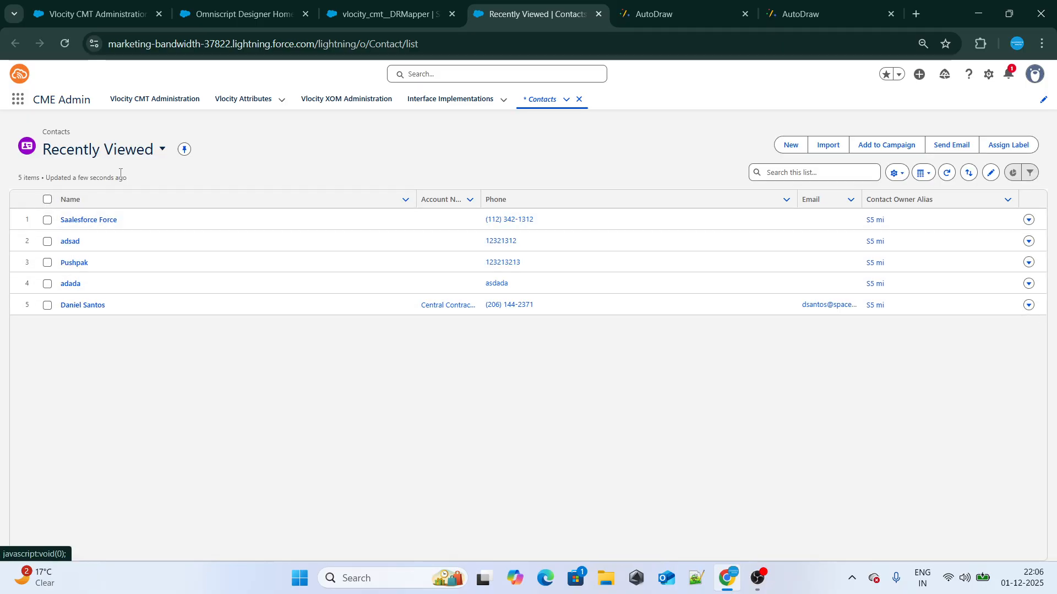
{"action": "left_click", "coordinate": [99, 307]}
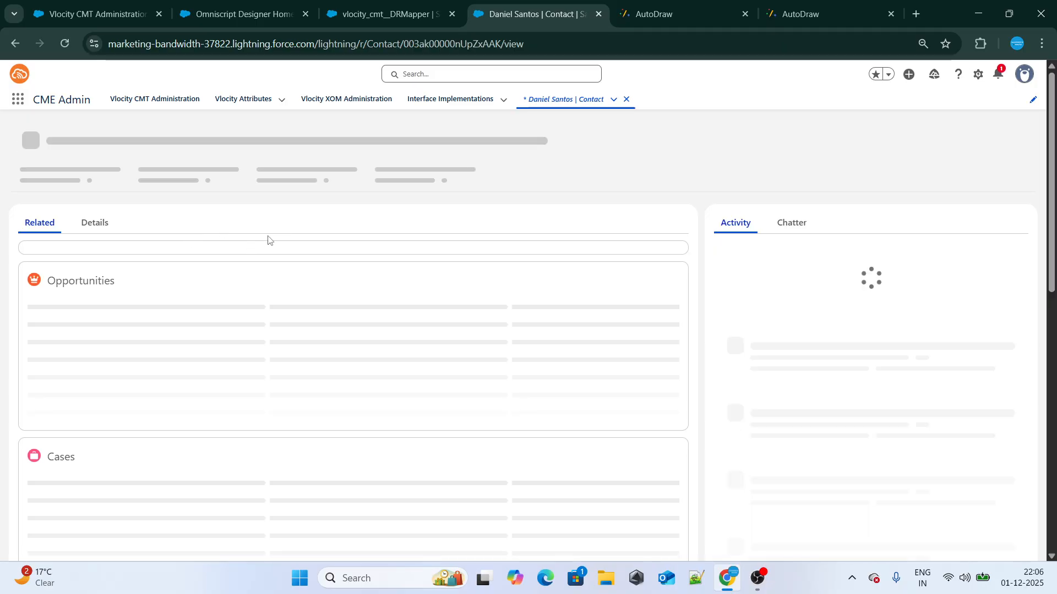
{"action": "left_click", "coordinate": [88, 228]}
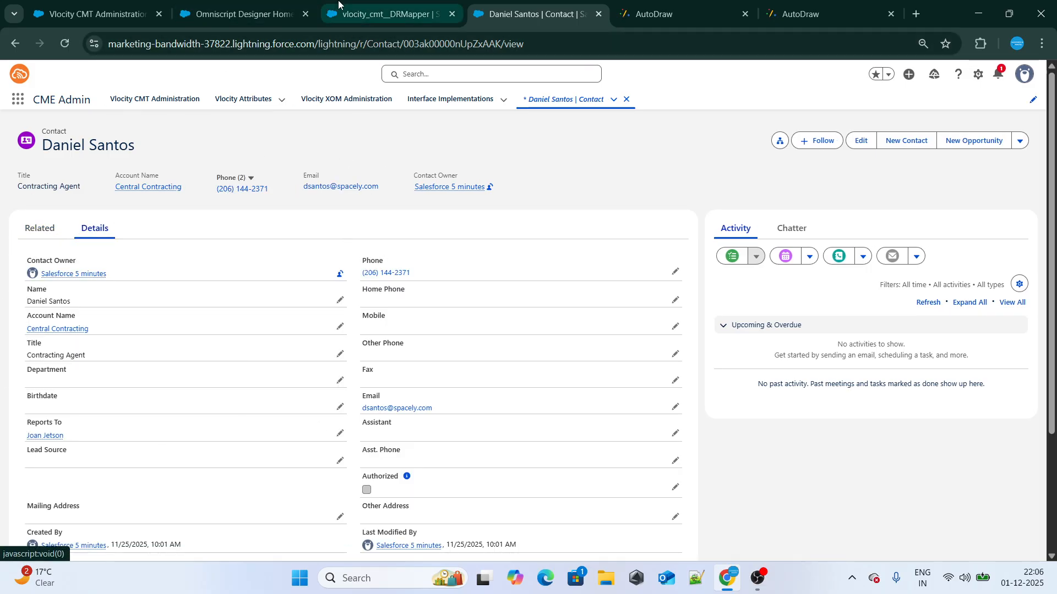
Return to the DataRaptor designer and set the Extract Output Path to contactFound
{"action": "left_click", "coordinate": [386, 13]}
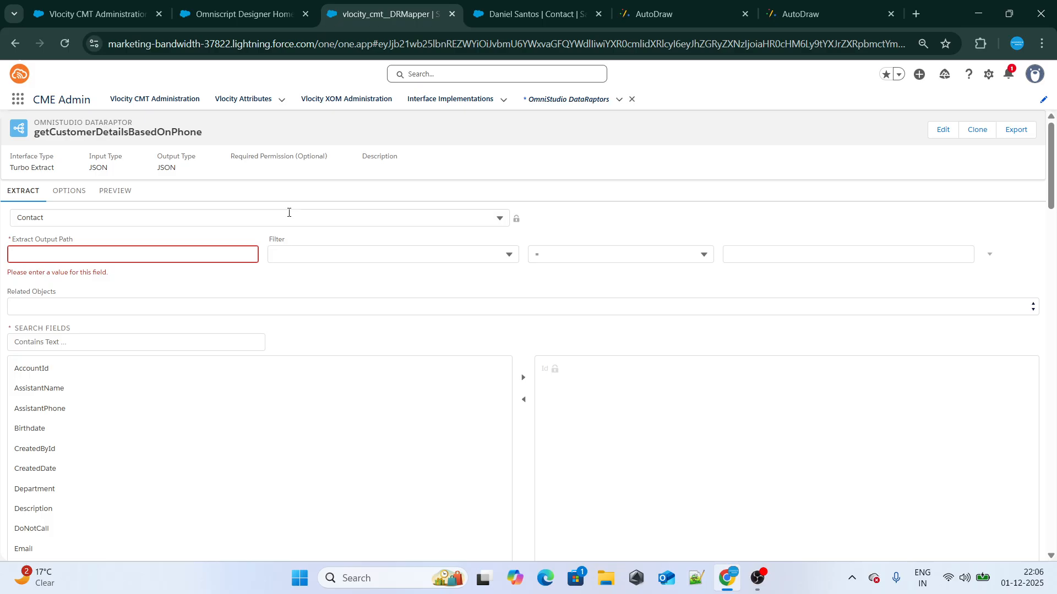
{"action": "left_click", "coordinate": [73, 254]}
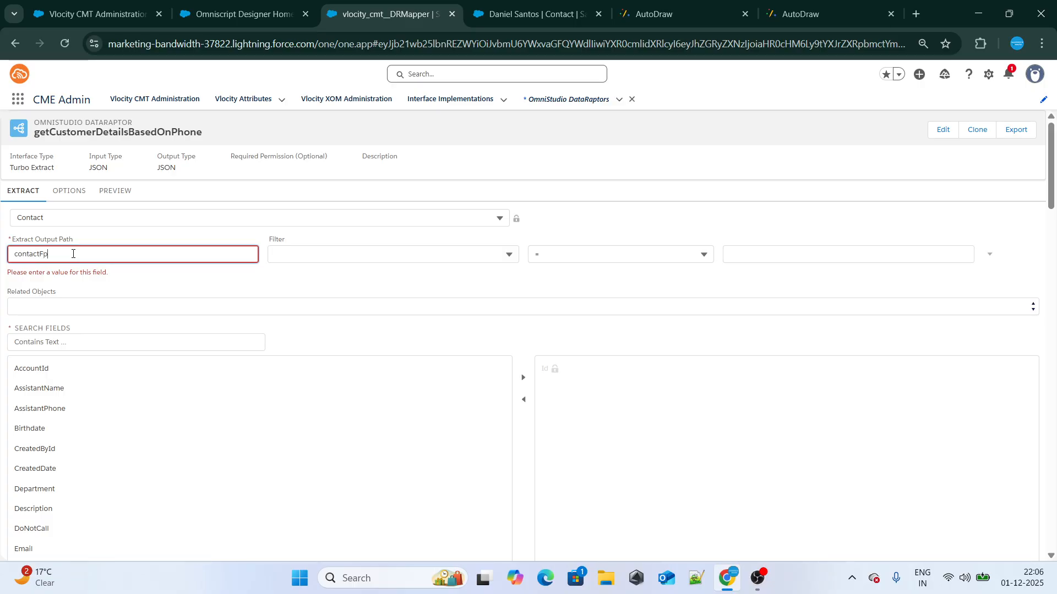
{"action": "type", "text": "contactFpo"}
{"action": "key", "text": "BackSpace"}
{"action": "key", "text": "BackSpace"}
{"action": "type", "text": "ound"}
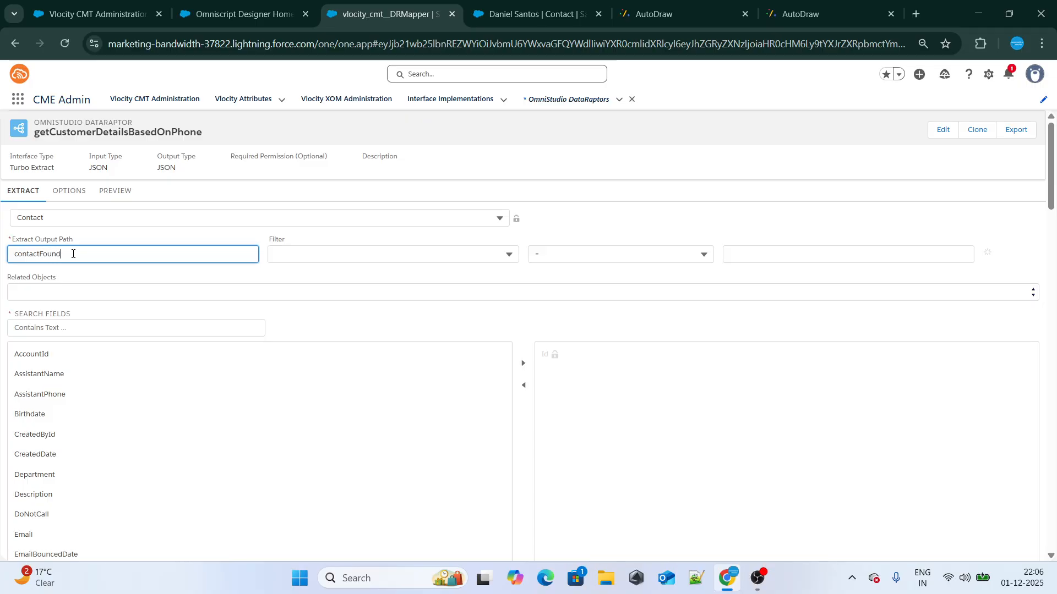
Choose Phone as the filter field for the Contact extract
{"action": "left_click", "coordinate": [295, 255]}
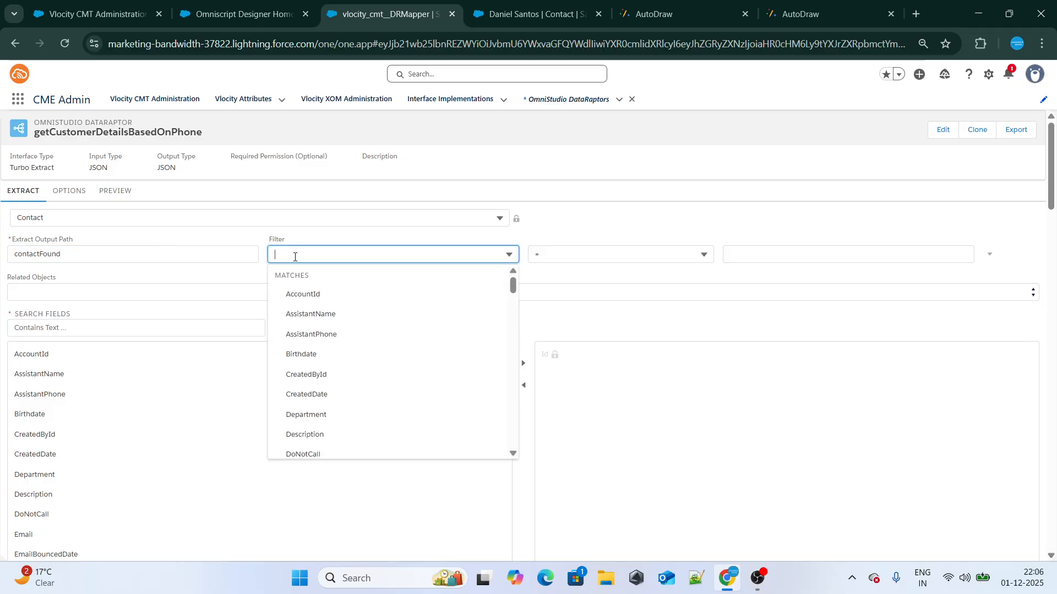
{"action": "type", "text": "Phone"}
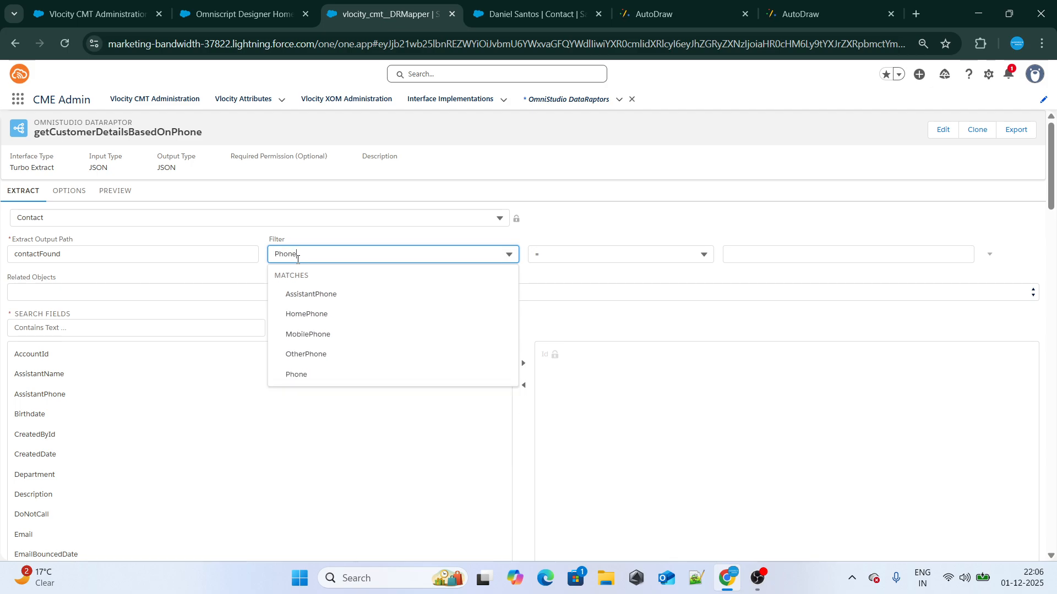
{"action": "left_click", "coordinate": [330, 374]}
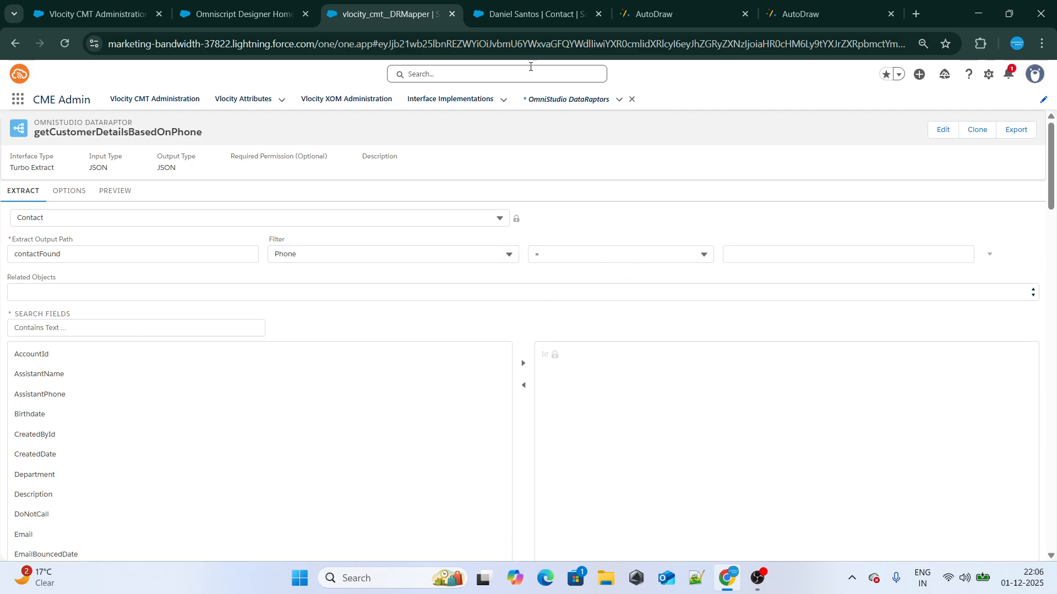
Copy the phone number from the open contact record and enter it in single quotes as the Phone filter's value
{"action": "left_click", "coordinate": [528, 43]}
{"action": "left_click", "coordinate": [526, 16]}
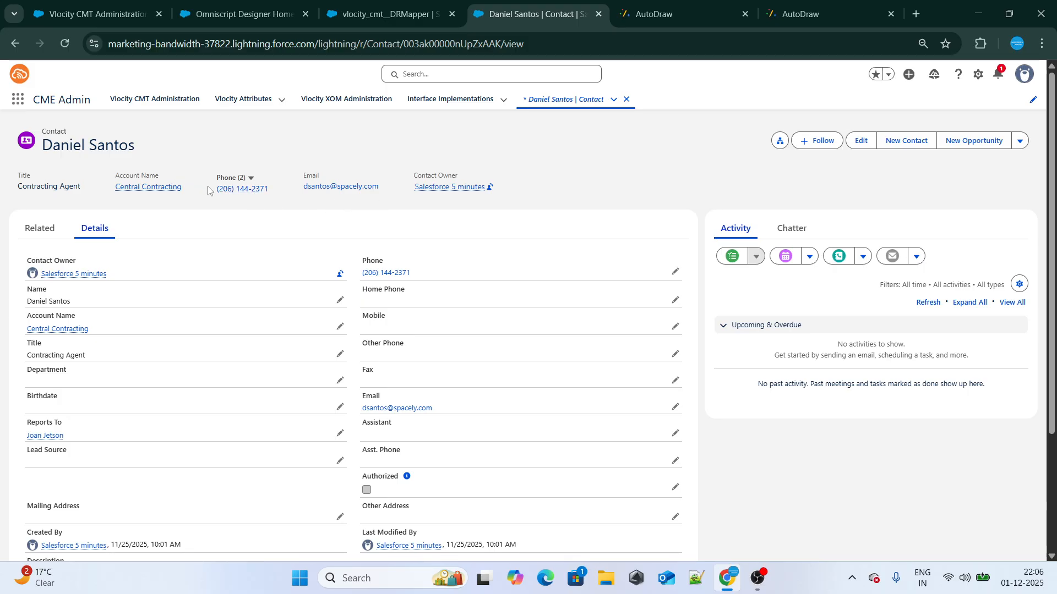
{"action": "left_click", "coordinate": [385, 13]}
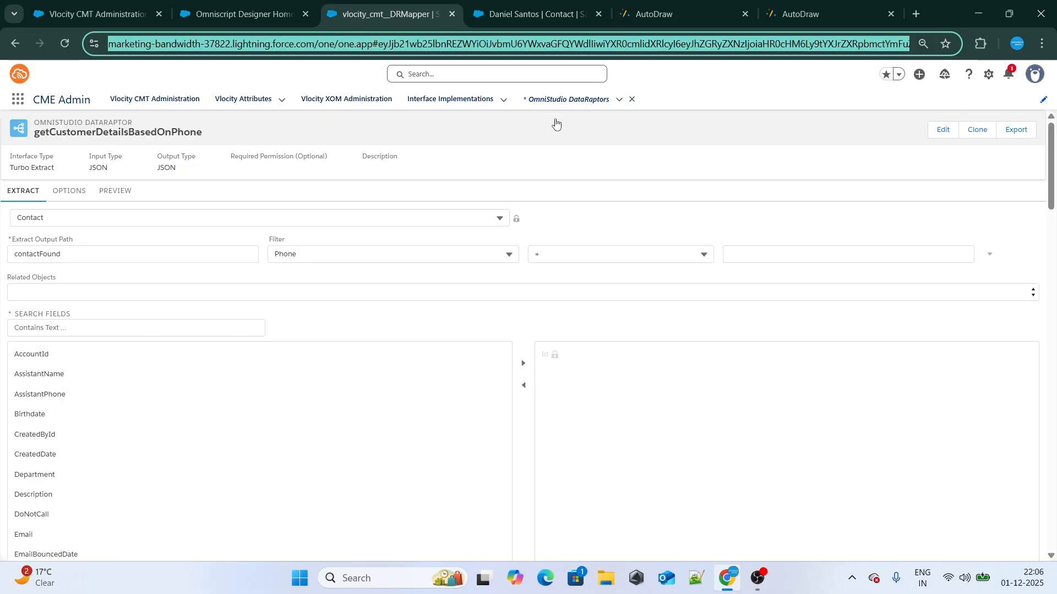
{"action": "left_click", "coordinate": [763, 256]}
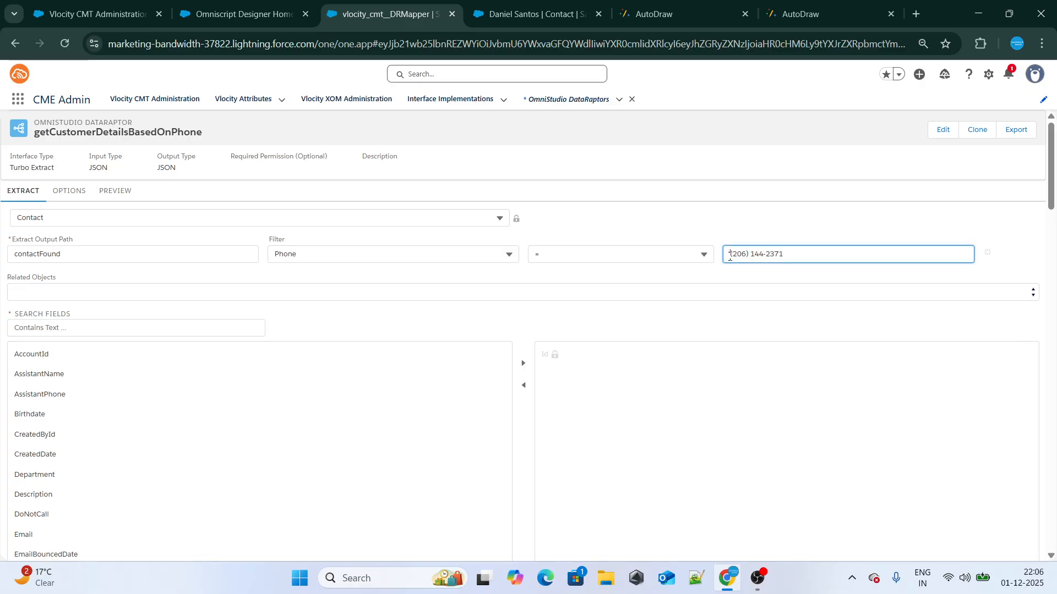
{"action": "type", "text": "'"}
{"action": "left_click", "coordinate": [825, 209]}
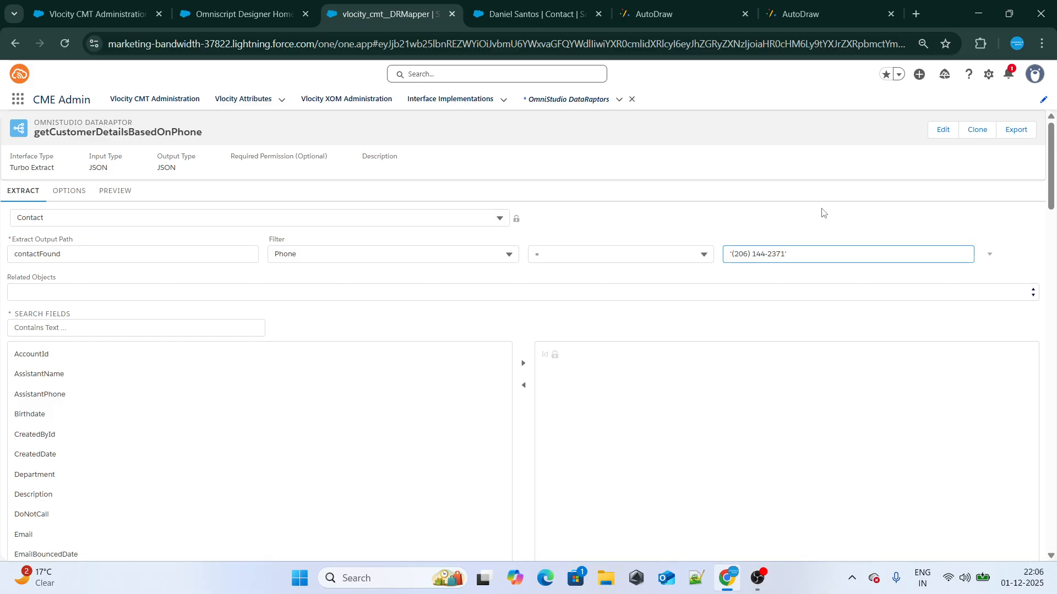
Switch to the AutoDraw sketch and handwrite the initials N, e and p in the Details box with the Draw tool
{"action": "left_click", "coordinate": [633, 6]}
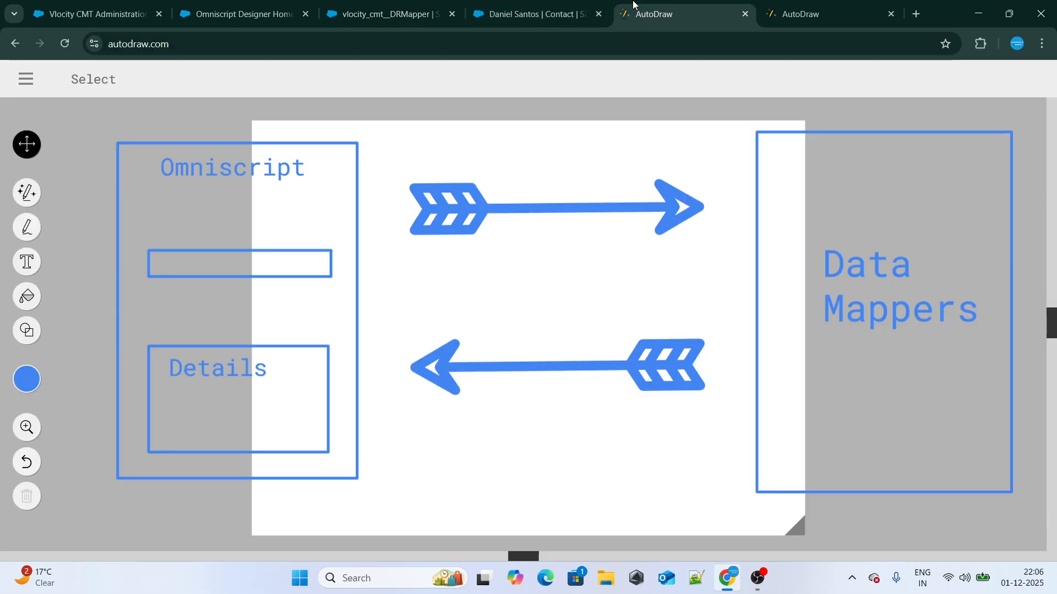
{"action": "left_click_drag", "start_coordinate": [163, 398], "coordinate": [183, 390]}
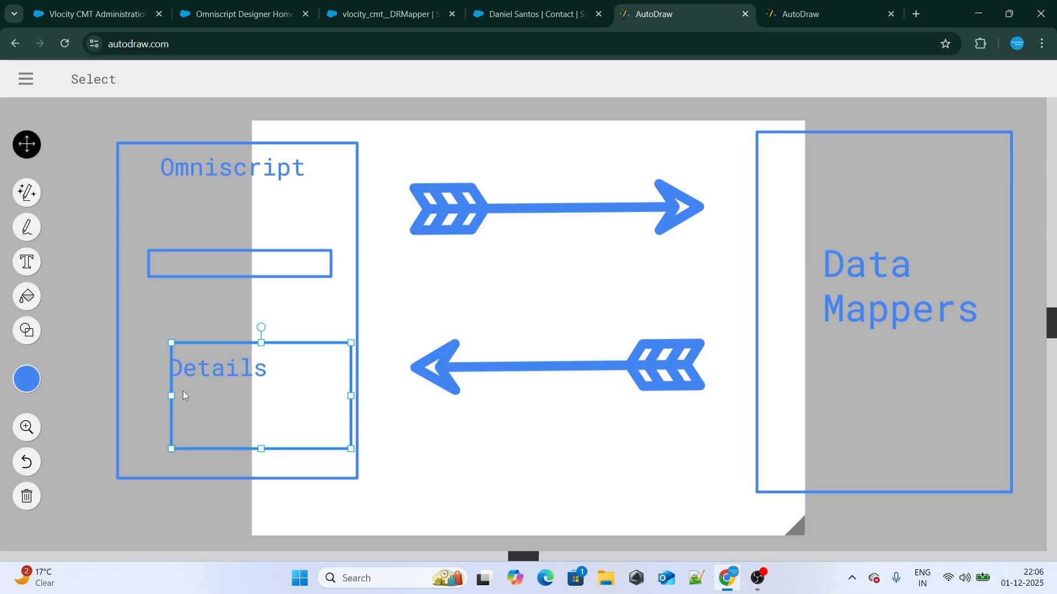
{"action": "key", "text": "ctrl+z"}
{"action": "left_click", "coordinate": [26, 227]}
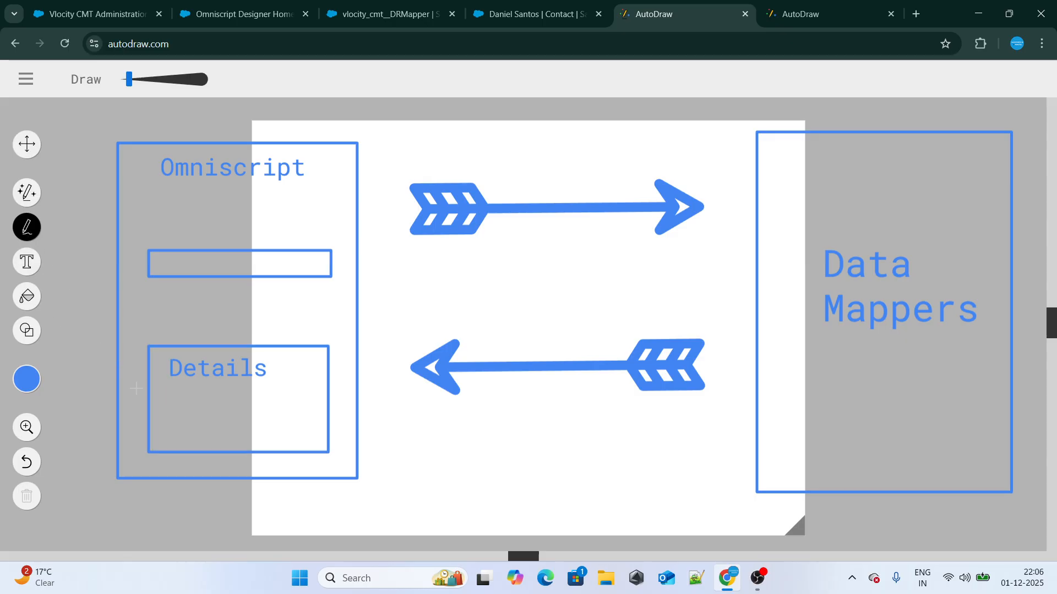
{"action": "left_click_drag", "start_coordinate": [160, 396], "coordinate": [167, 381]}
{"action": "mouse_move", "coordinate": [172, 420]}
{"action": "left_mouse_down"}
{"action": "mouse_move", "coordinate": [193, 438]}
{"action": "mouse_move", "coordinate": [192, 453]}
{"action": "left_mouse_up"}
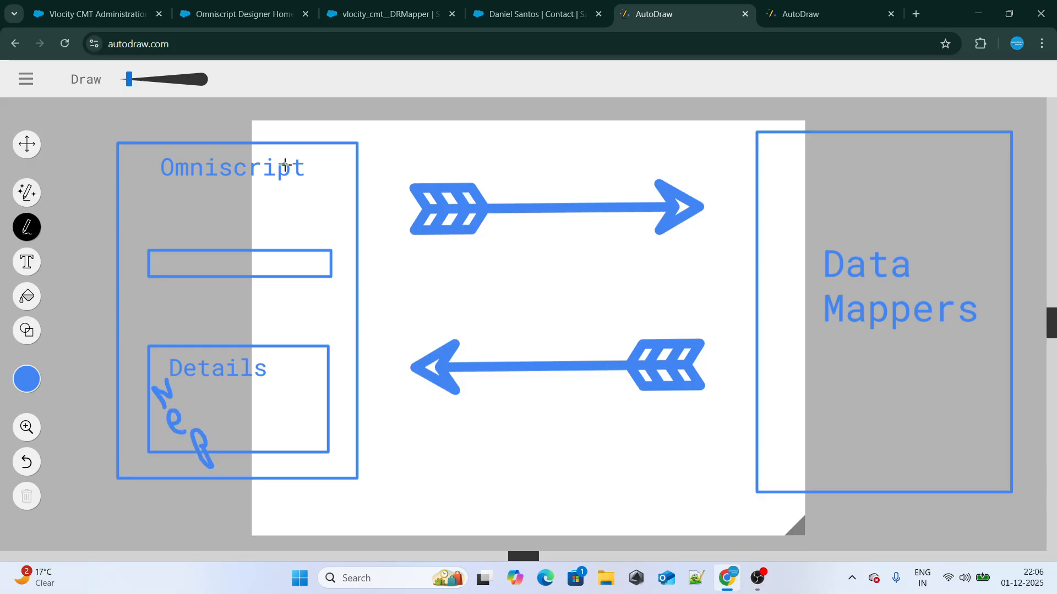
Switch back to the DataRaptor designer, find the Contact field Name and add it to the extracted fields
{"action": "left_click", "coordinate": [242, 14]}
{"action": "left_click", "coordinate": [388, 14]}
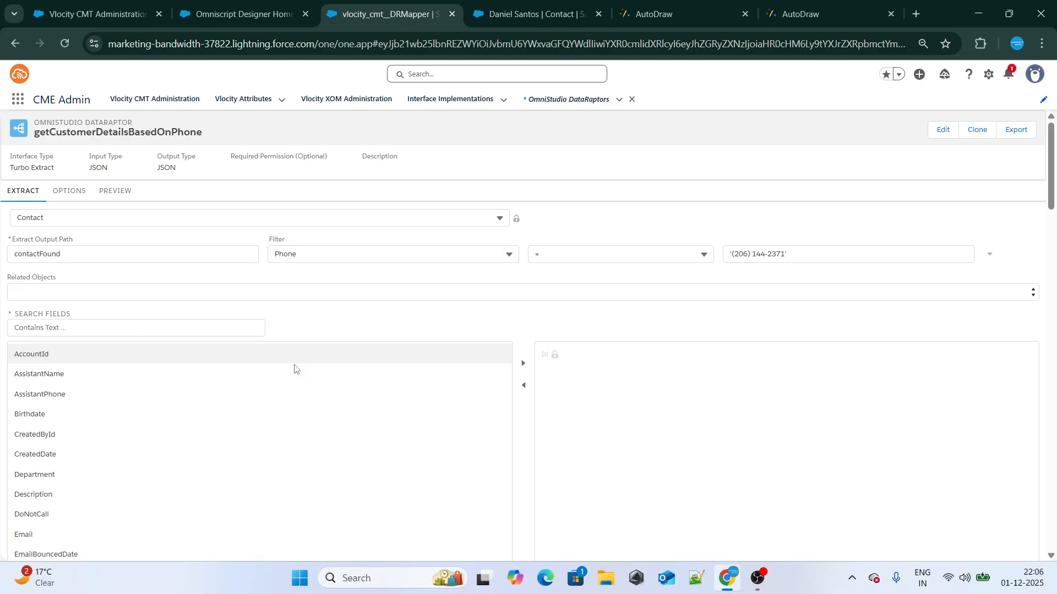
{"action": "scroll", "coordinate": [165, 412], "scroll_direction": "down", "scroll_amount": 5}
{"action": "scroll", "coordinate": [165, 412], "scroll_direction": "up", "scroll_amount": 5}
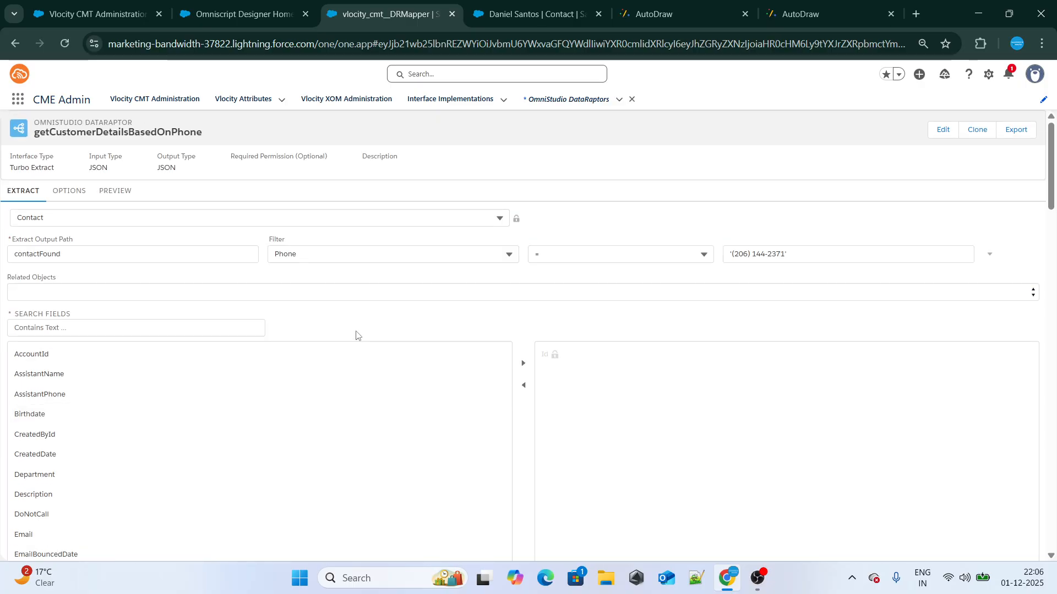
{"action": "key", "text": "ctrl+f"}
{"action": "type", "text": "Name"}
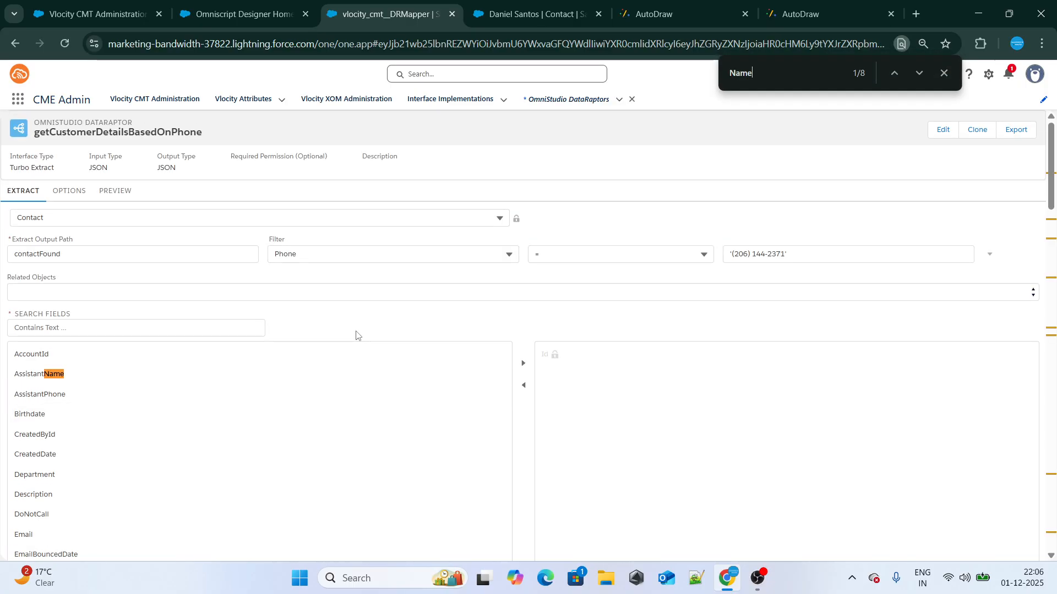
{"action": "key", "text": "Return"}
{"action": "key", "text": "Return"}
{"action": "key", "text": "Return"}
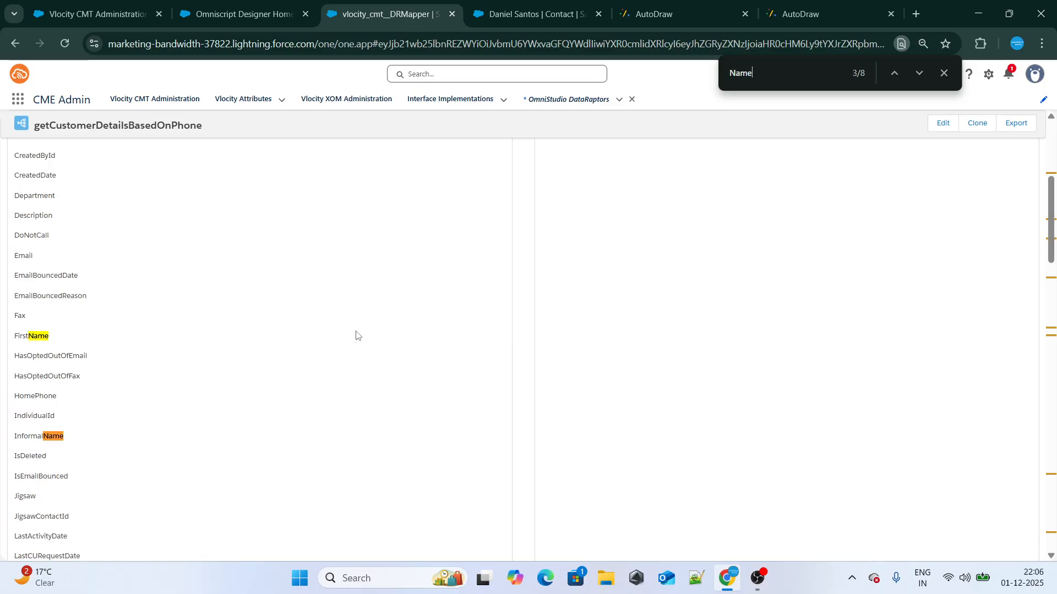
{"action": "key", "text": "Escape"}
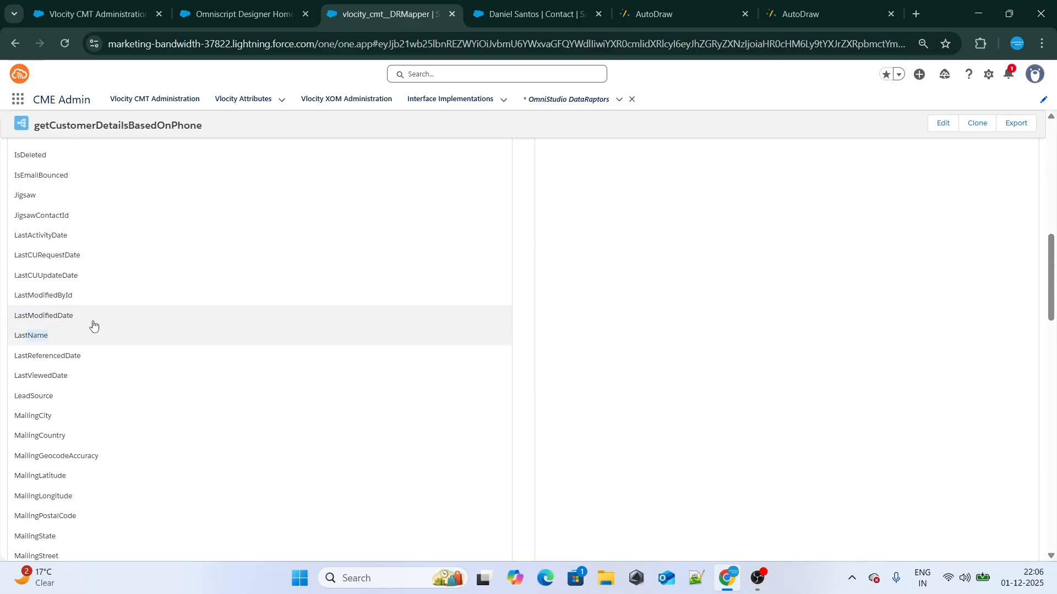
{"action": "key", "text": "ctrl+f"}
{"action": "key", "text": "Return"}
{"action": "key", "text": "Escape"}
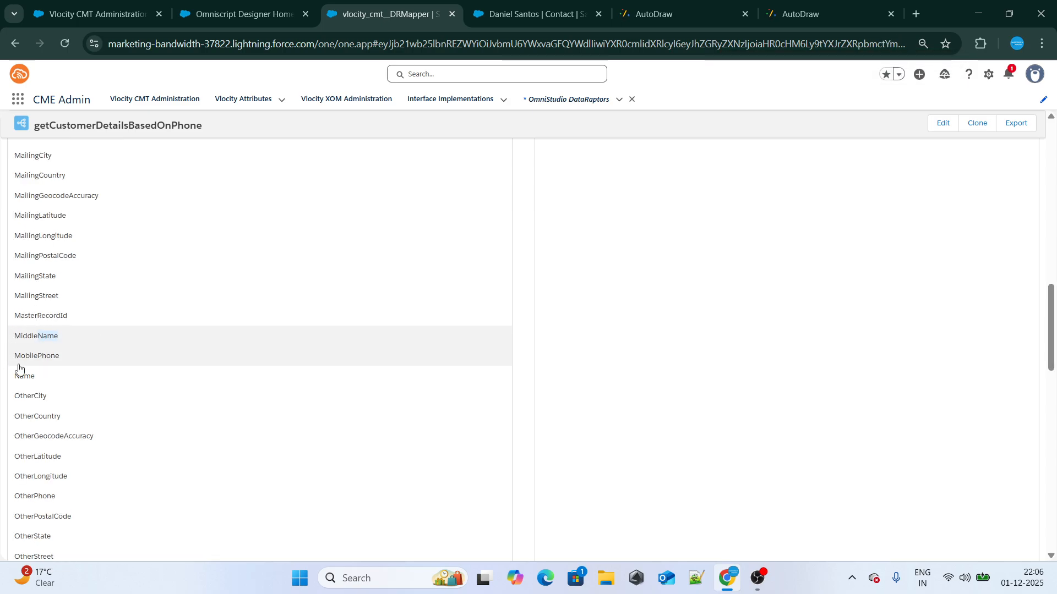
{"action": "left_click", "coordinate": [27, 380]}
{"action": "scroll", "coordinate": [483, 390], "scroll_direction": "up", "scroll_amount": 15}
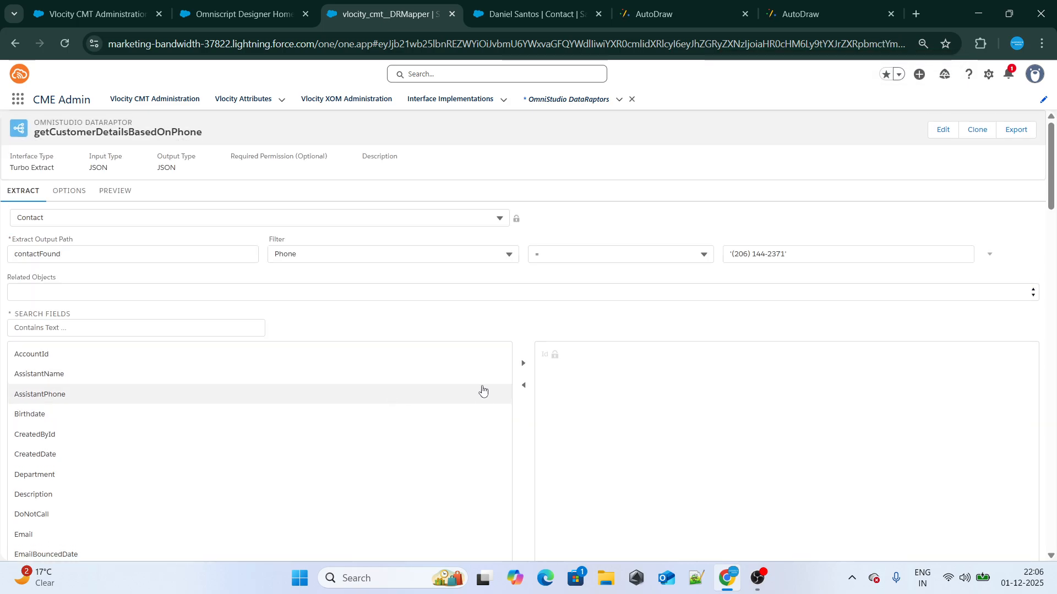
{"action": "left_click", "coordinate": [523, 363]}
Find the Email field in the Contact field list and add it to the extracted fields
{"action": "key", "text": "ctrl+f"}
{"action": "key", "text": "BackSpace"}
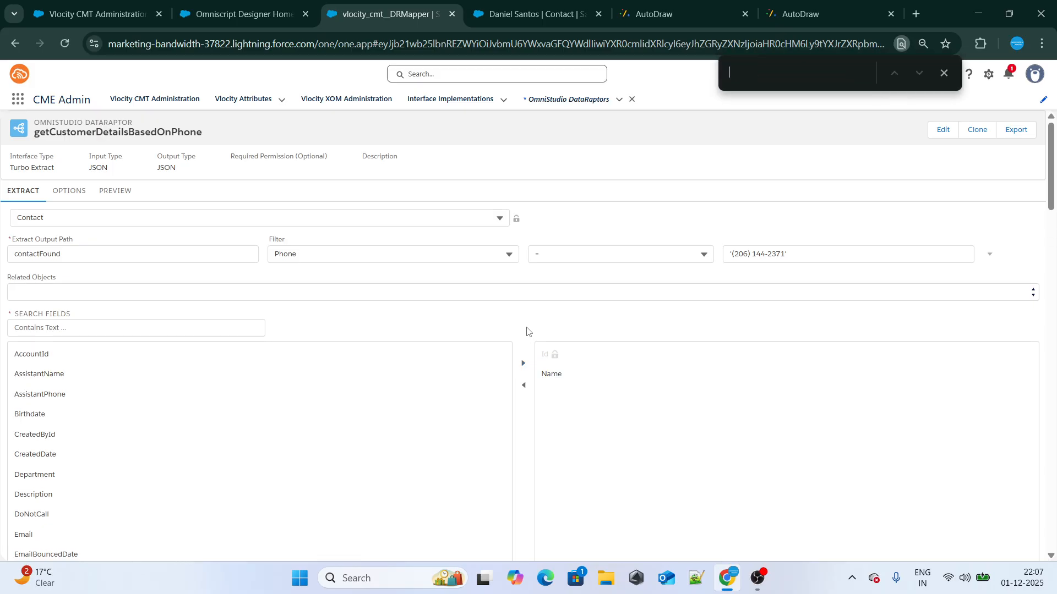
{"action": "type", "text": "Ea"}
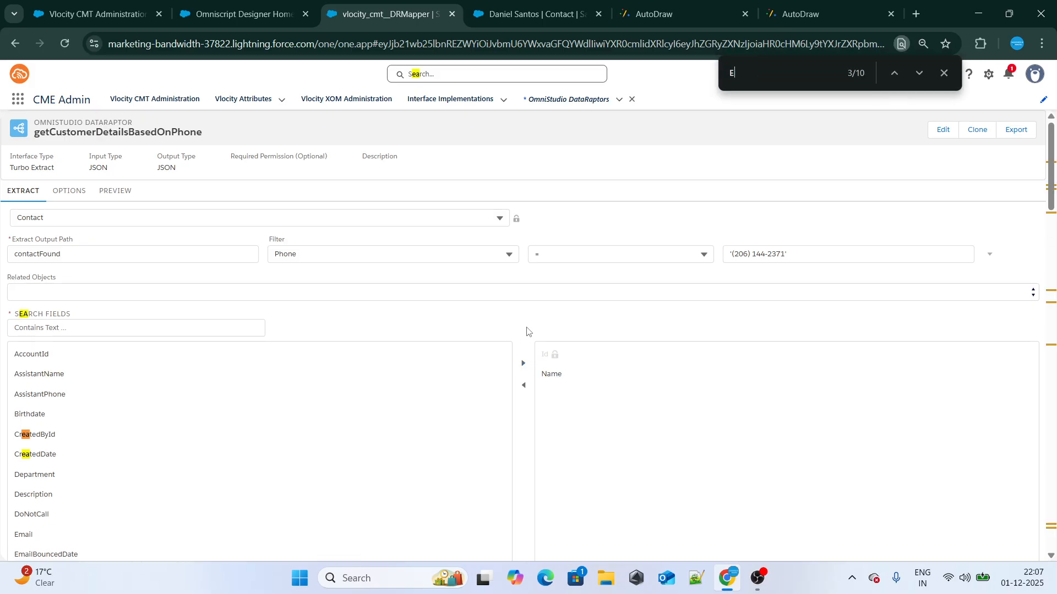
{"action": "key", "text": "BackSpace"}
{"action": "type", "text": "mail"}
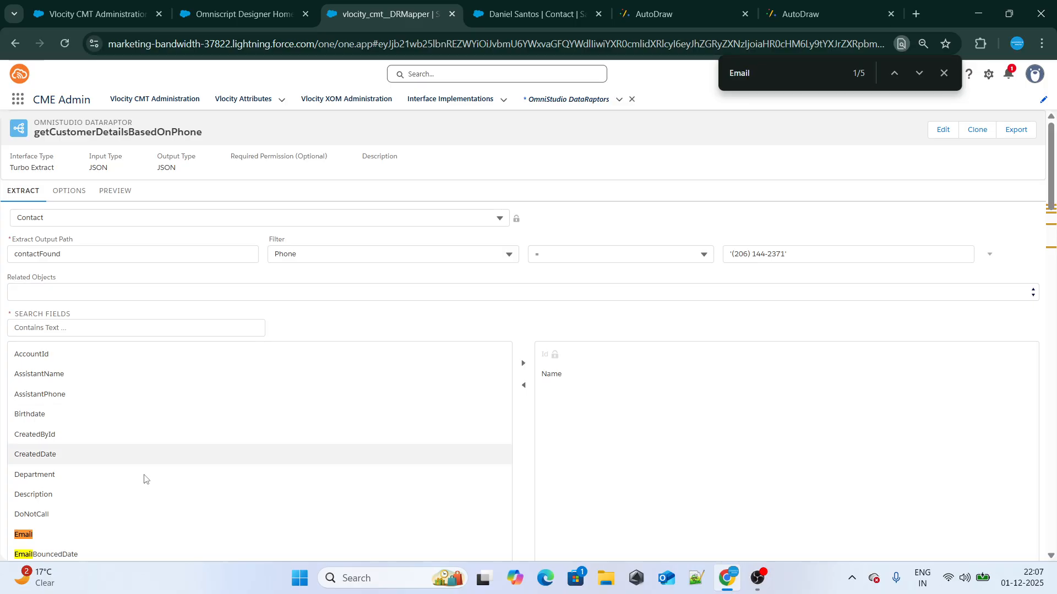
{"action": "left_click", "coordinate": [22, 536]}
{"action": "left_click", "coordinate": [522, 368]}
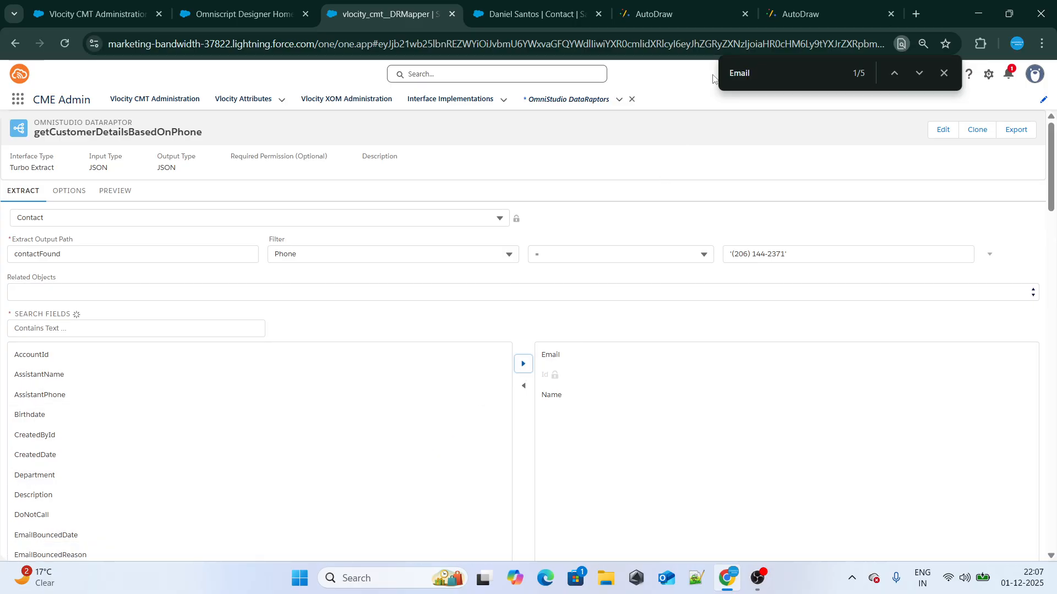
Find the plain Phone field in the Contact field list, add it to the extracted fields and close the page search
{"action": "key", "text": "ctrl+f"}
{"action": "type", "text": "Phone"}
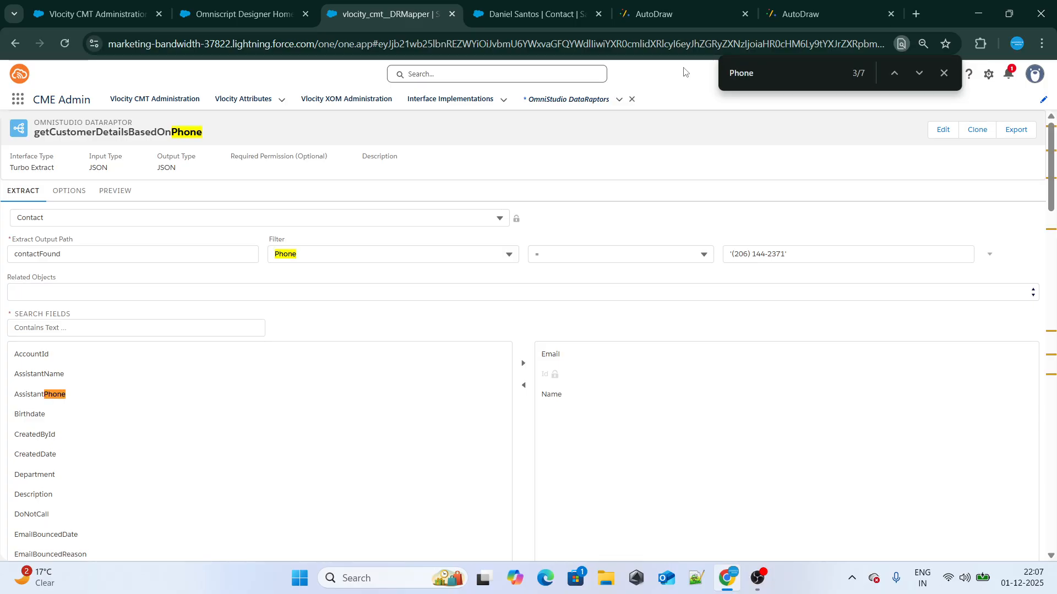
{"action": "key", "text": "Return"}
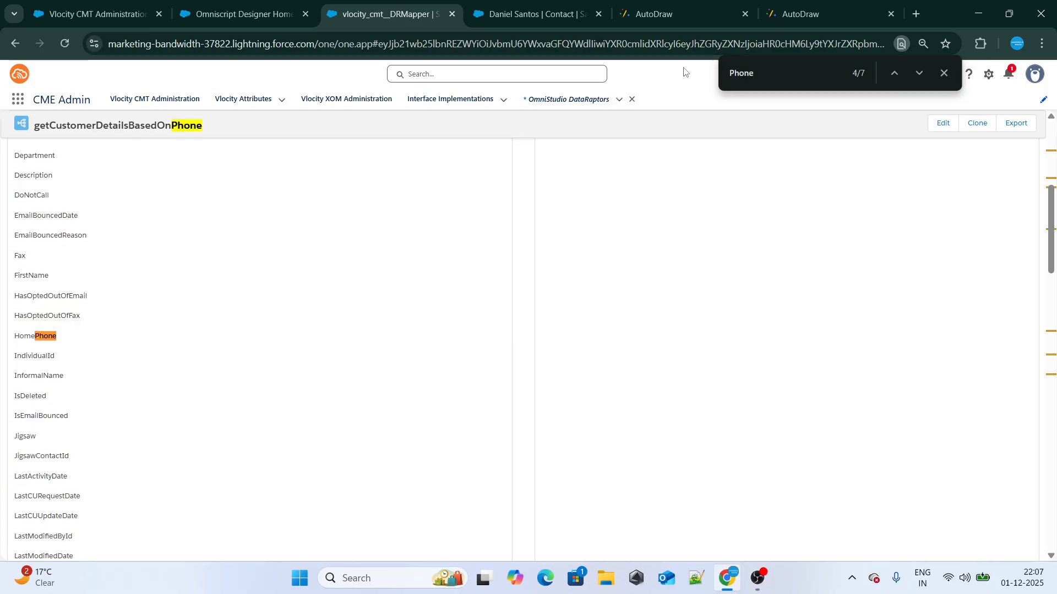
{"action": "key", "text": "Return"}
{"action": "key", "text": "Return"}
{"action": "key", "text": "Return"}
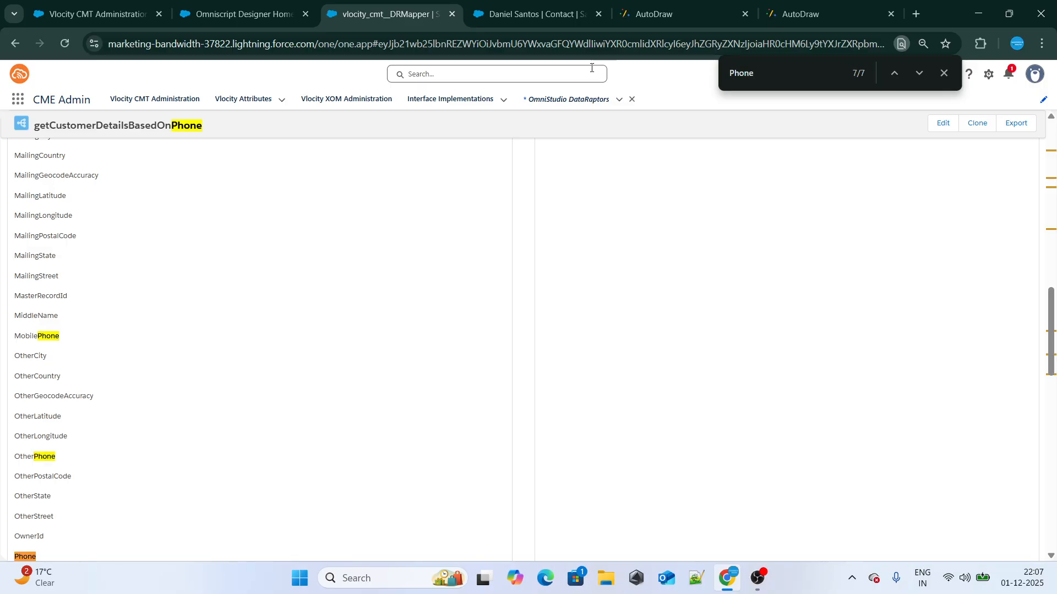
{"action": "scroll", "coordinate": [269, 420], "scroll_direction": "up", "scroll_amount": 15}
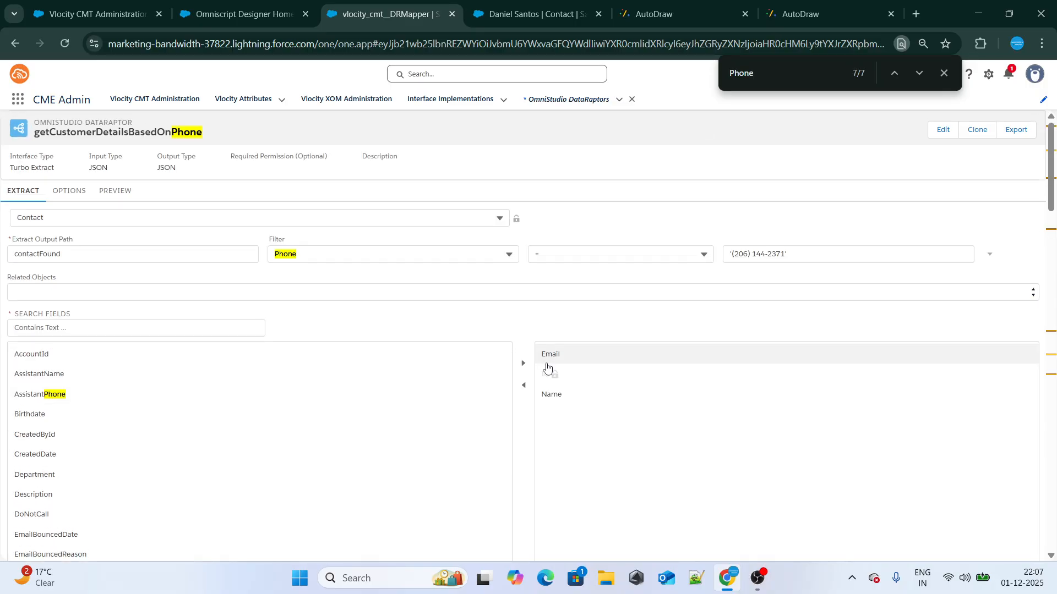
{"action": "left_click", "coordinate": [523, 366]}
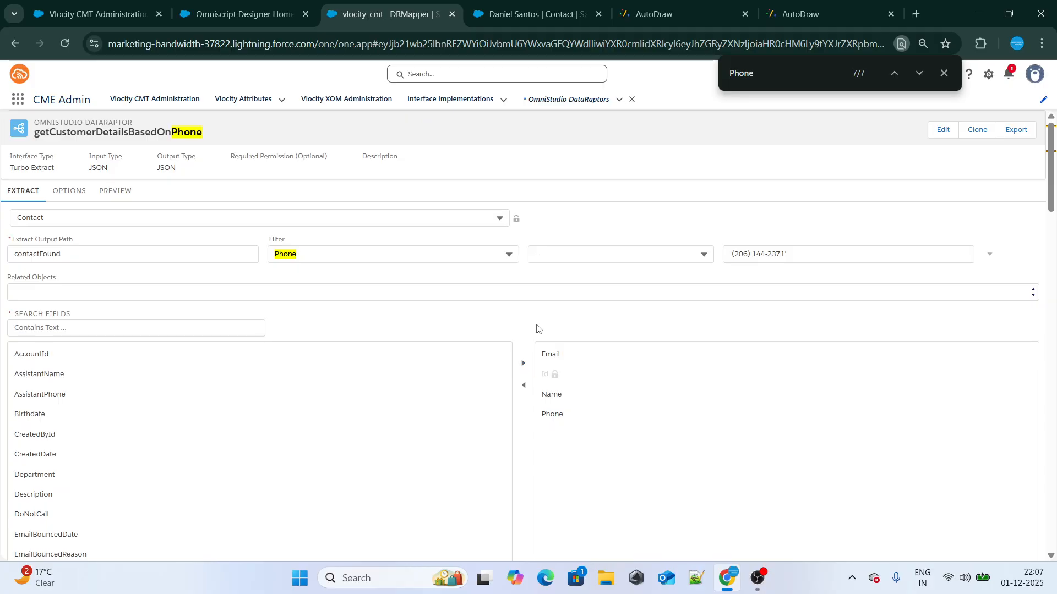
{"action": "left_click", "coordinate": [944, 73]}
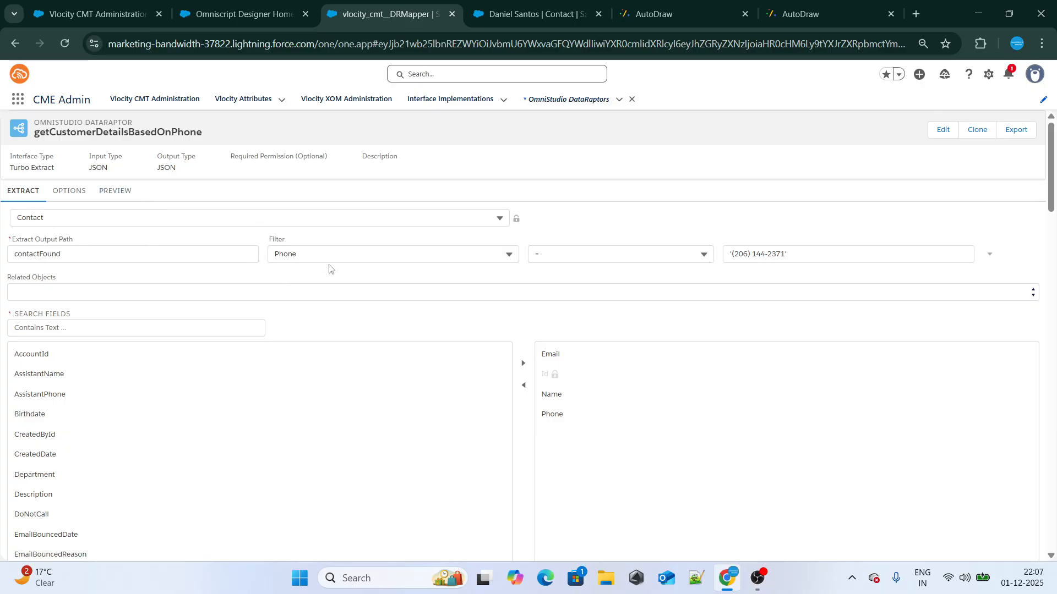
{"action": "left_click_drag", "start_coordinate": [796, 255], "coordinate": [717, 262]}
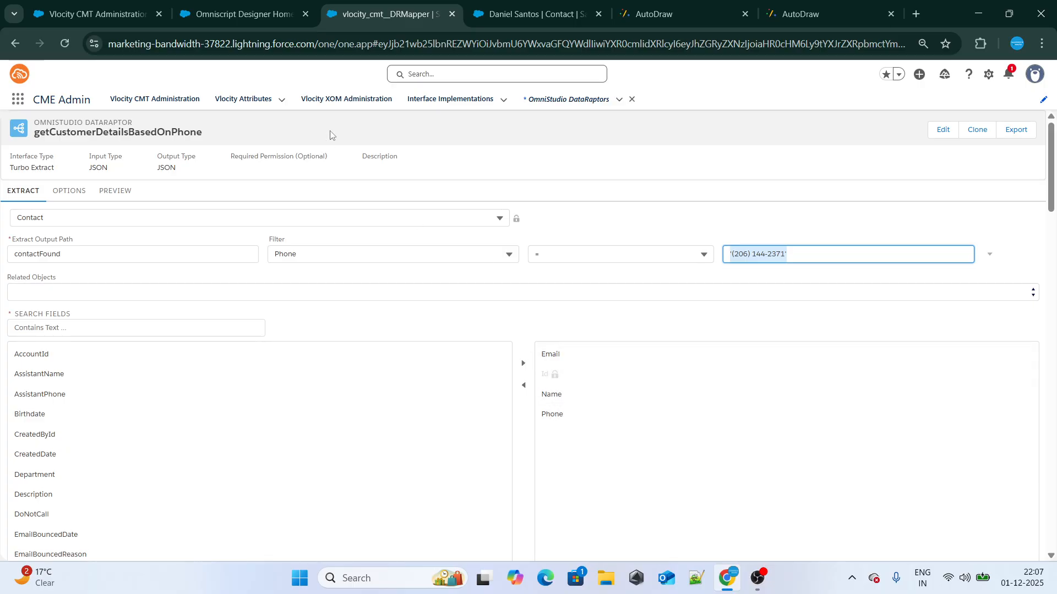
Execute the getCustomerDetailsBasedOnPhone DataRaptor in the preview with empty input parameters
{"action": "left_click_drag", "start_coordinate": [90, 253], "coordinate": [7, 258]}
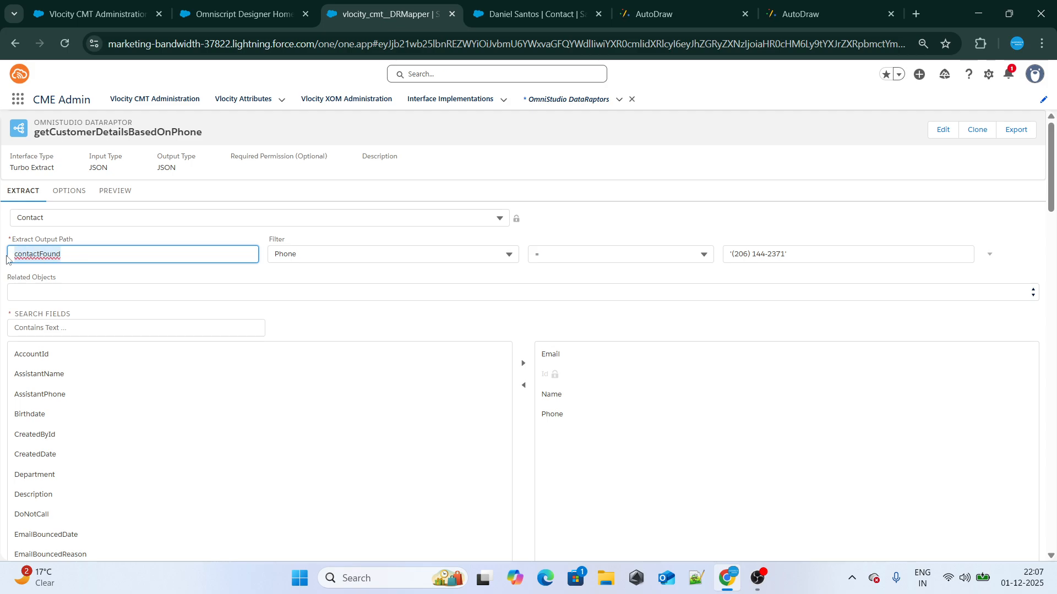
{"action": "left_click", "coordinate": [113, 191]}
{"action": "left_click", "coordinate": [22, 192]}
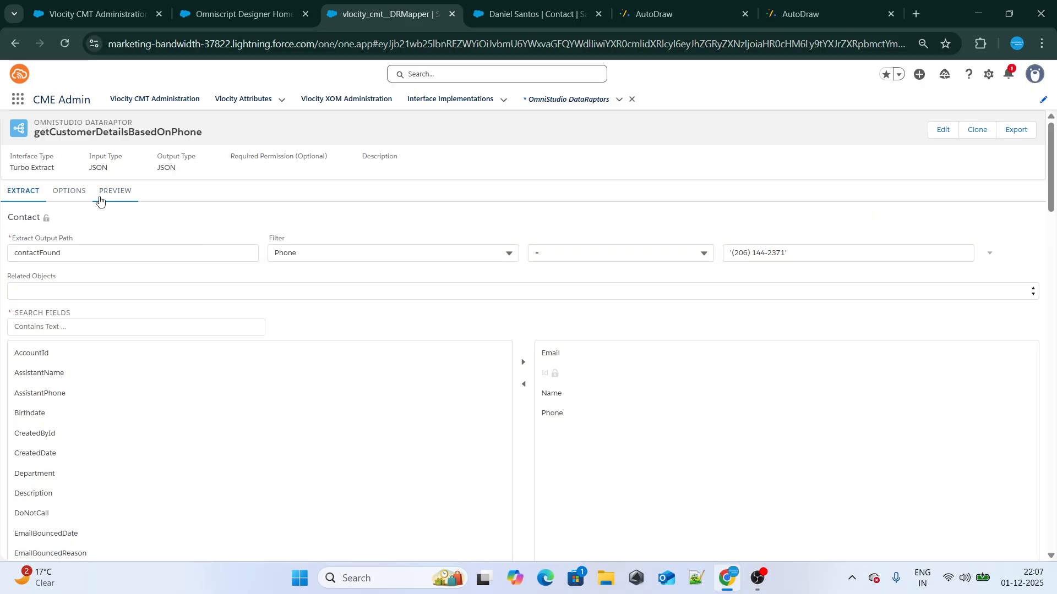
{"action": "left_click", "coordinate": [102, 195]}
{"action": "left_click", "coordinate": [233, 544]}
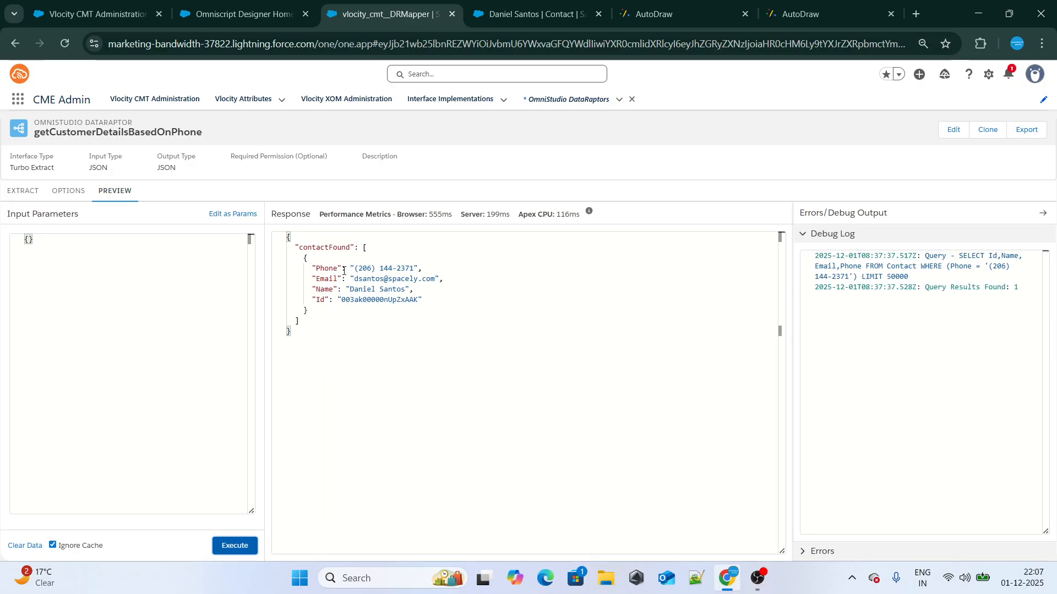
Examine the Phone, Email, Name and Id values returned under contactFound in the preview response
{"action": "double_click", "coordinate": [386, 268]}
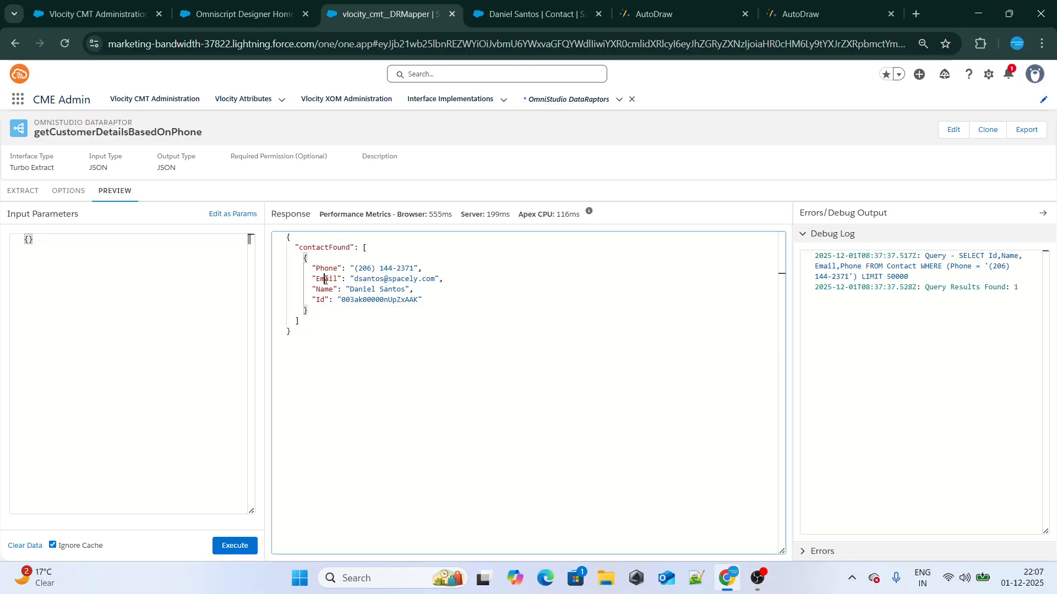
{"action": "double_click", "coordinate": [326, 279]}
{"action": "double_click", "coordinate": [394, 279]}
{"action": "double_click", "coordinate": [338, 290]}
{"action": "double_click", "coordinate": [366, 290]}
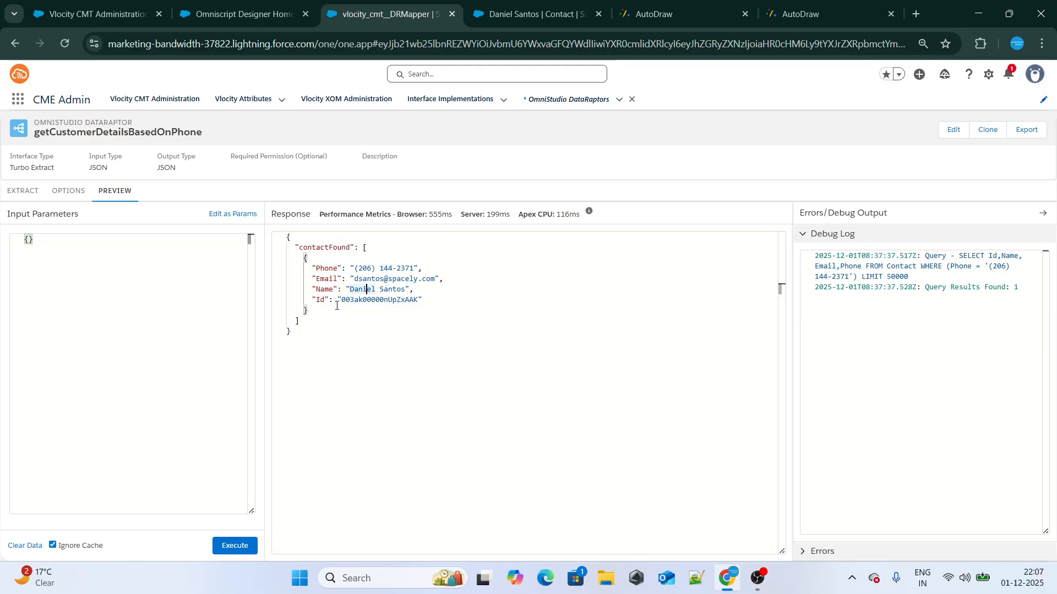
{"action": "left_click_drag", "start_coordinate": [330, 311], "coordinate": [413, 299]}
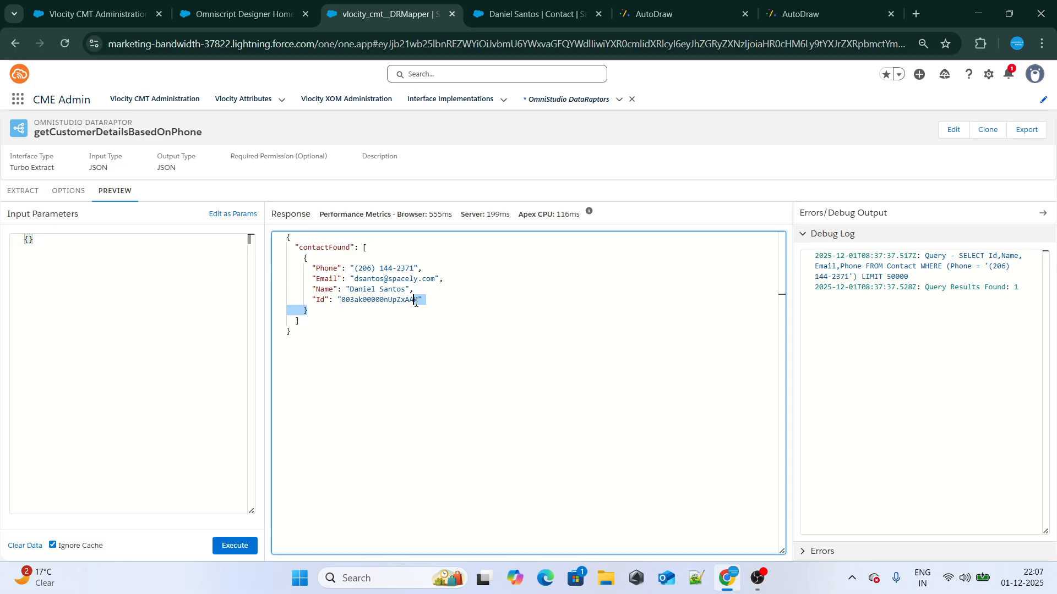
{"action": "double_click", "coordinate": [373, 300]}
{"action": "left_click_drag", "start_coordinate": [312, 300], "coordinate": [422, 307]}
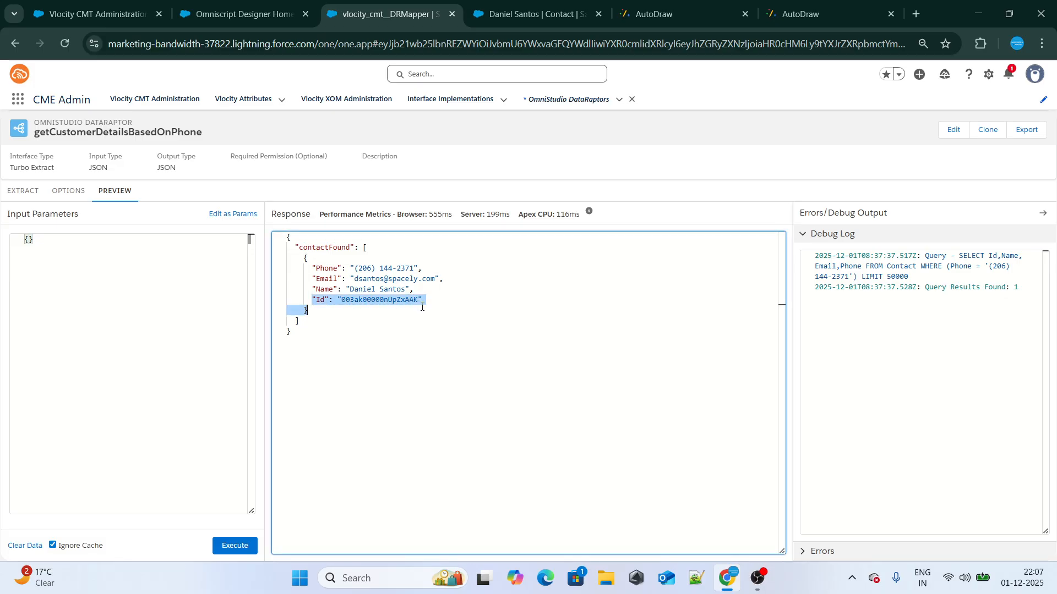
Review the extract output path and hard-coded Phone filter value, and compare them with the input box in the AutoDraw sketch
{"action": "left_click", "coordinate": [18, 197]}
{"action": "left_click_drag", "start_coordinate": [61, 252], "coordinate": [39, 255]}
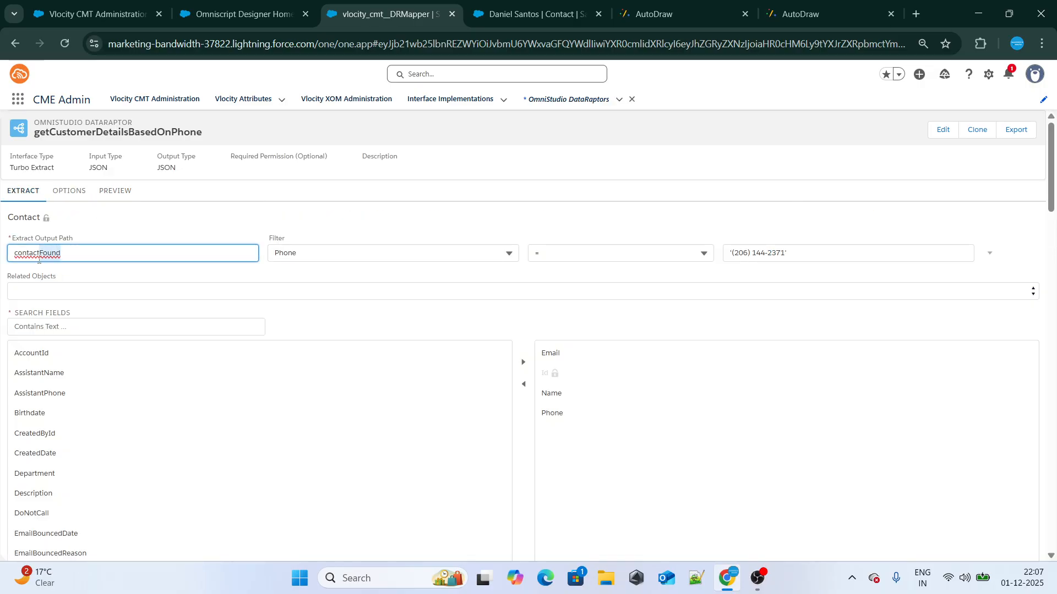
{"action": "left_click", "coordinate": [352, 250]}
{"action": "left_click", "coordinate": [792, 252]}
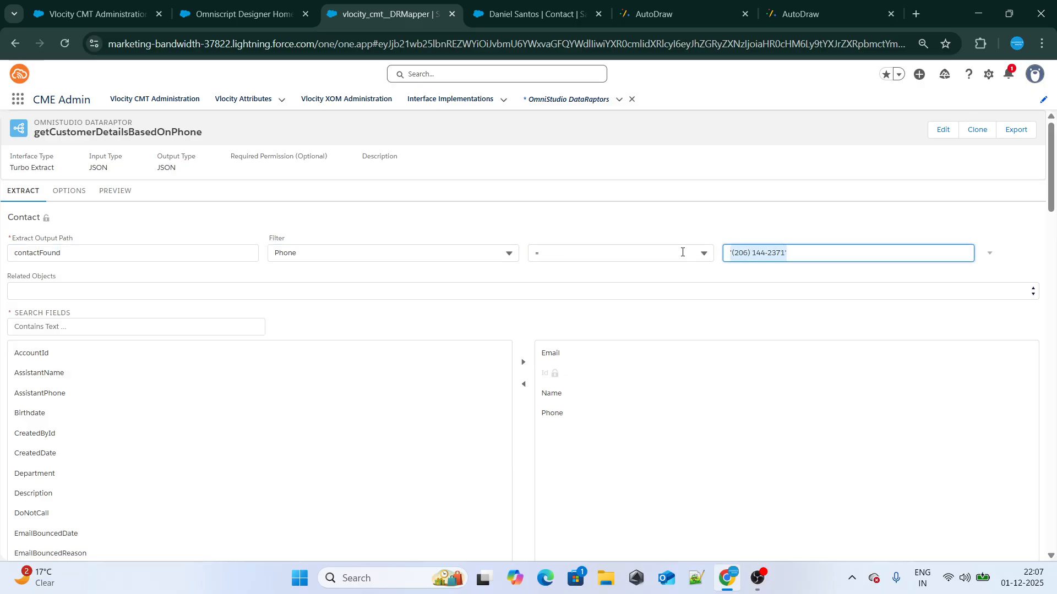
{"action": "left_click", "coordinate": [689, 5]}
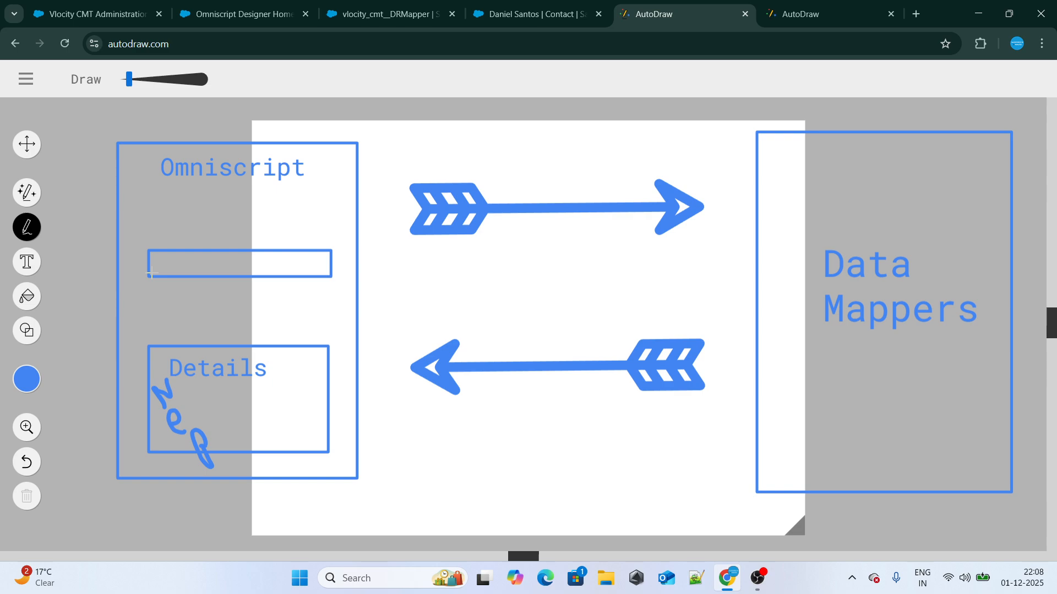
Switch back to the DataRaptor designer and replace the hard-coded Phone filter value with the input variable conPhone
{"action": "left_click", "coordinate": [385, 16]}
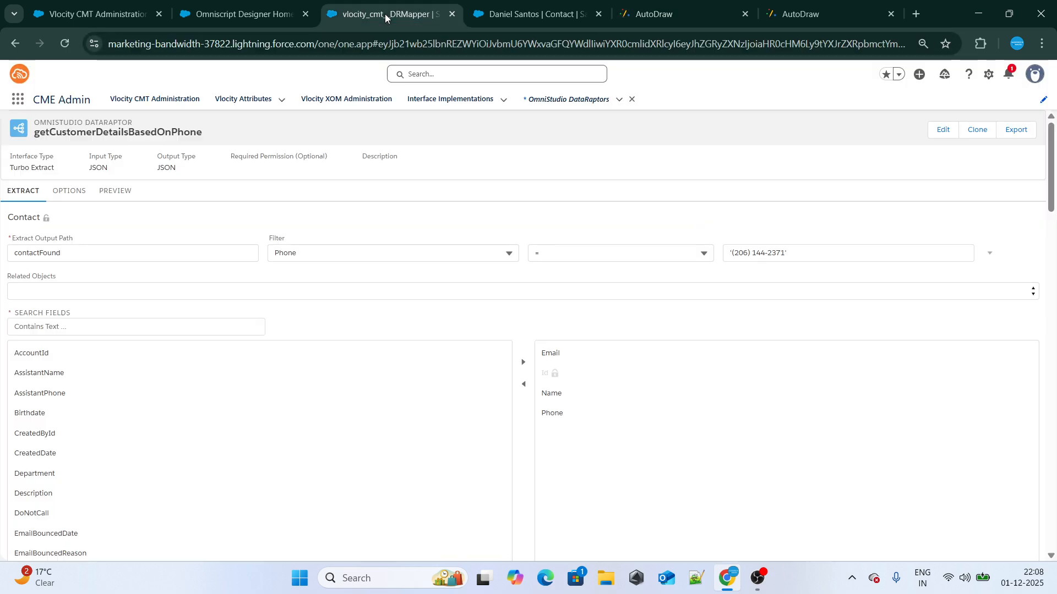
{"action": "left_click_drag", "start_coordinate": [798, 253], "coordinate": [645, 253]}
{"action": "key", "text": "ctrl+c"}
{"action": "key", "text": "BackSpace"}
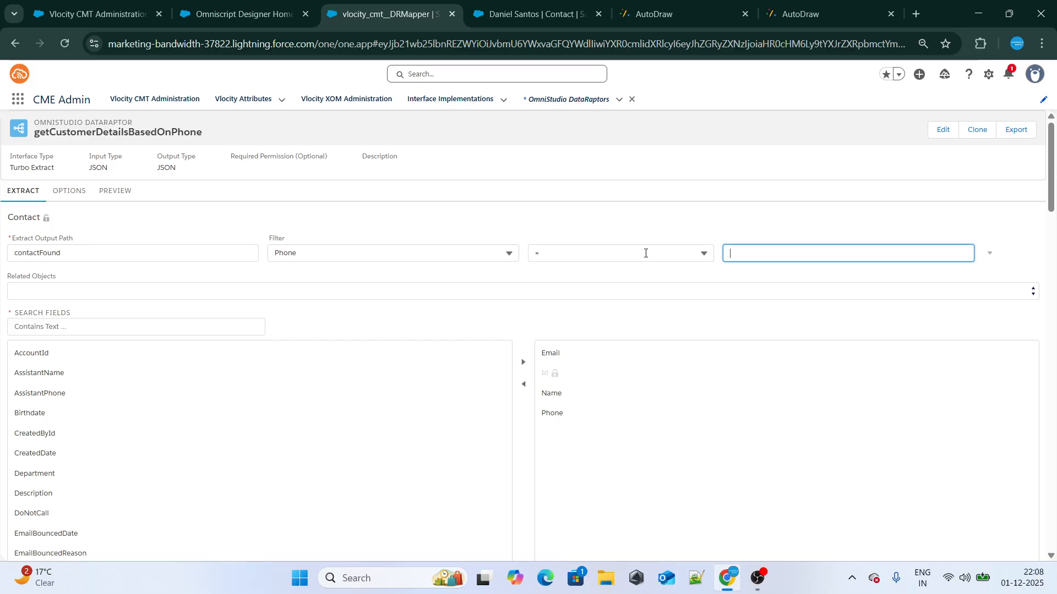
{"action": "type", "text": "conPho"}
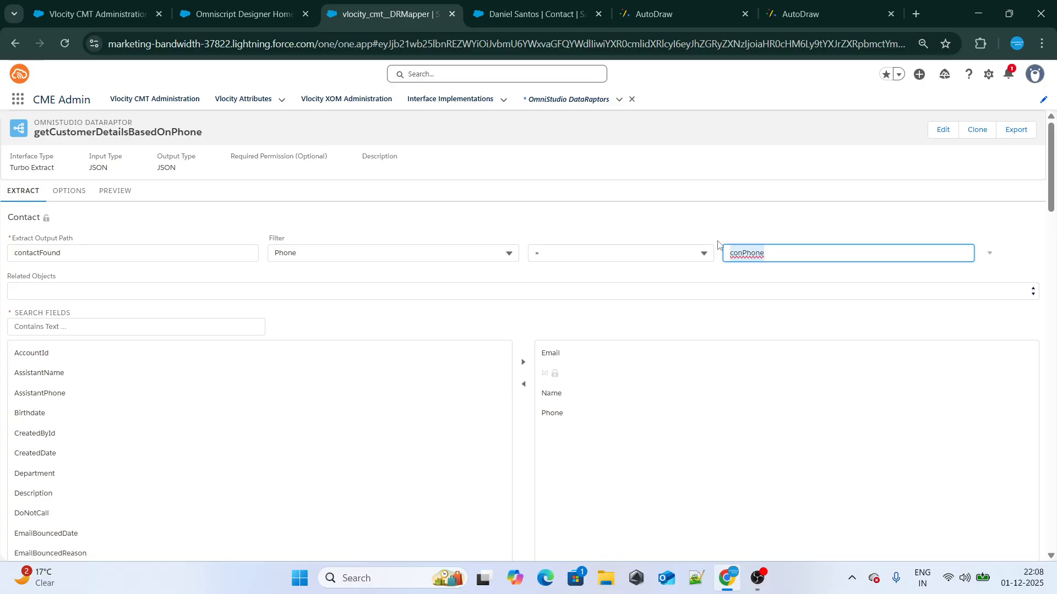
{"action": "left_click", "coordinate": [754, 229]}
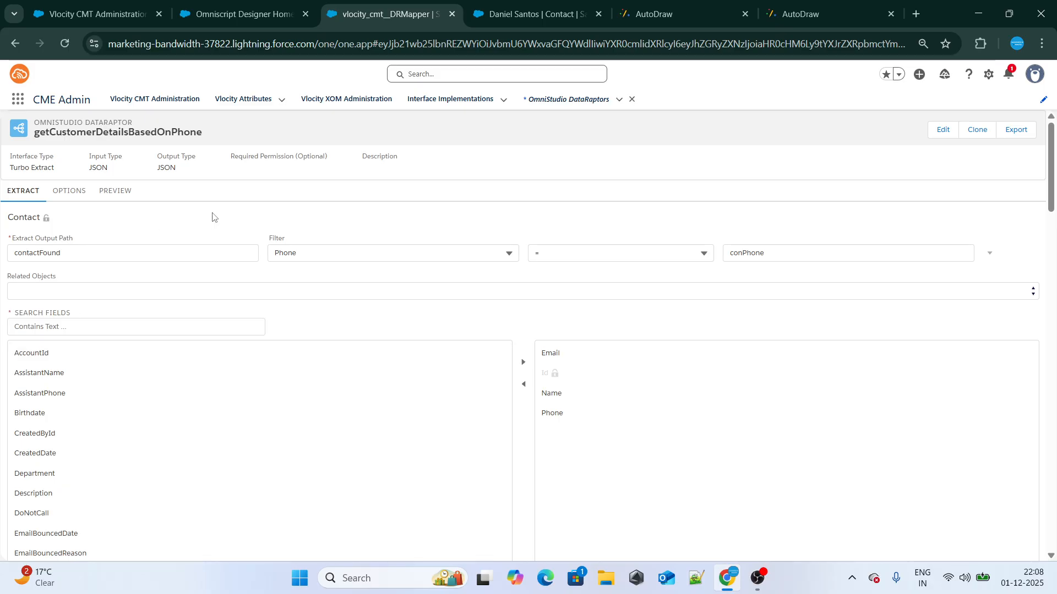
Clear the preview data, switch the input parameters to key/value editing and add a parameter with the key conPhone
{"action": "left_click", "coordinate": [116, 192]}
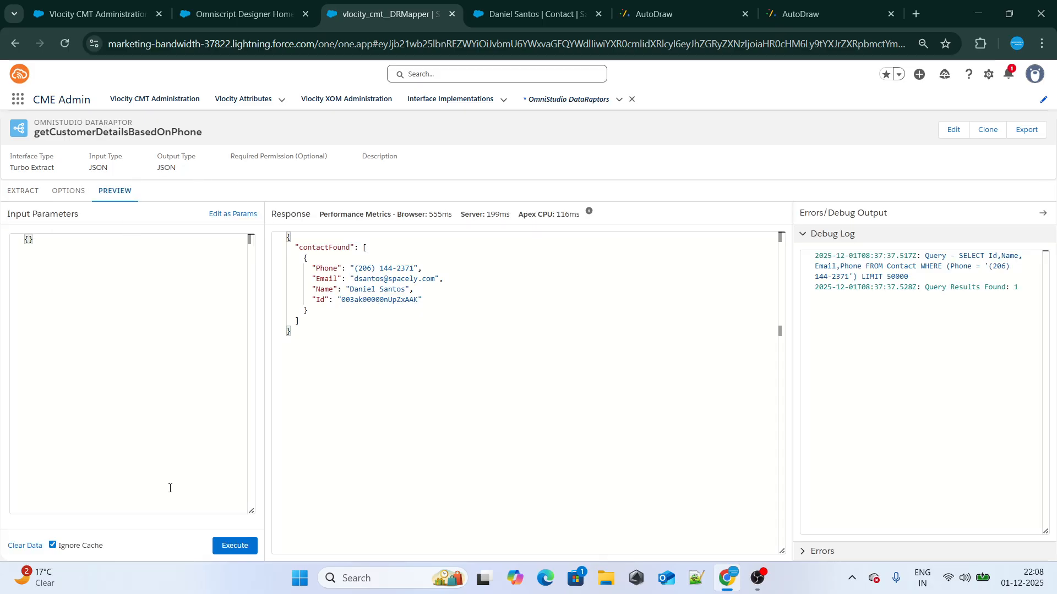
{"action": "left_click", "coordinate": [34, 553]}
{"action": "left_click", "coordinate": [233, 215]}
{"action": "left_click", "coordinate": [112, 259]}
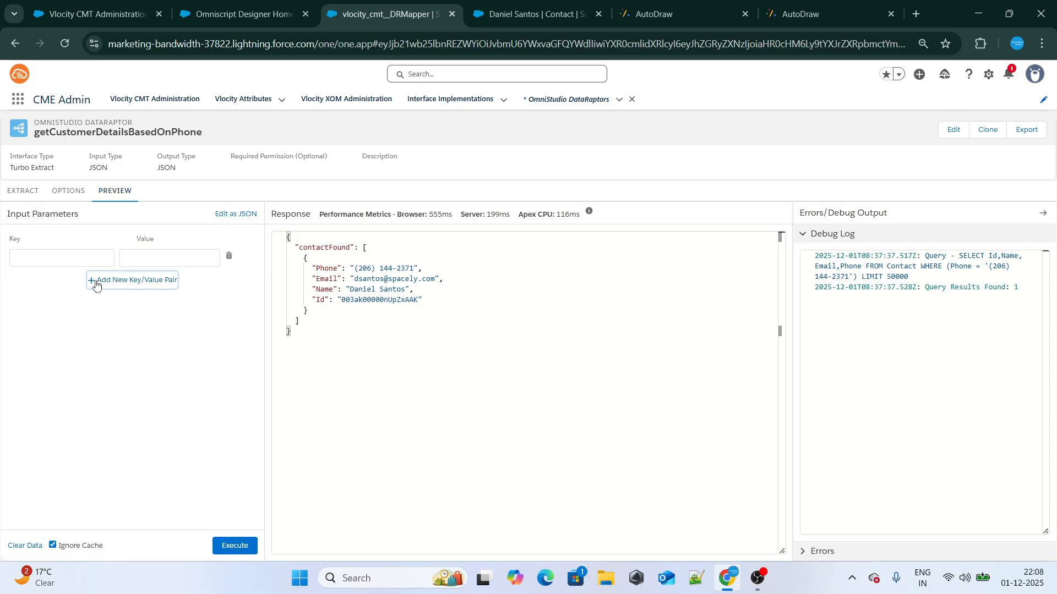
{"action": "left_click", "coordinate": [67, 267]}
{"action": "left_click", "coordinate": [66, 286]}
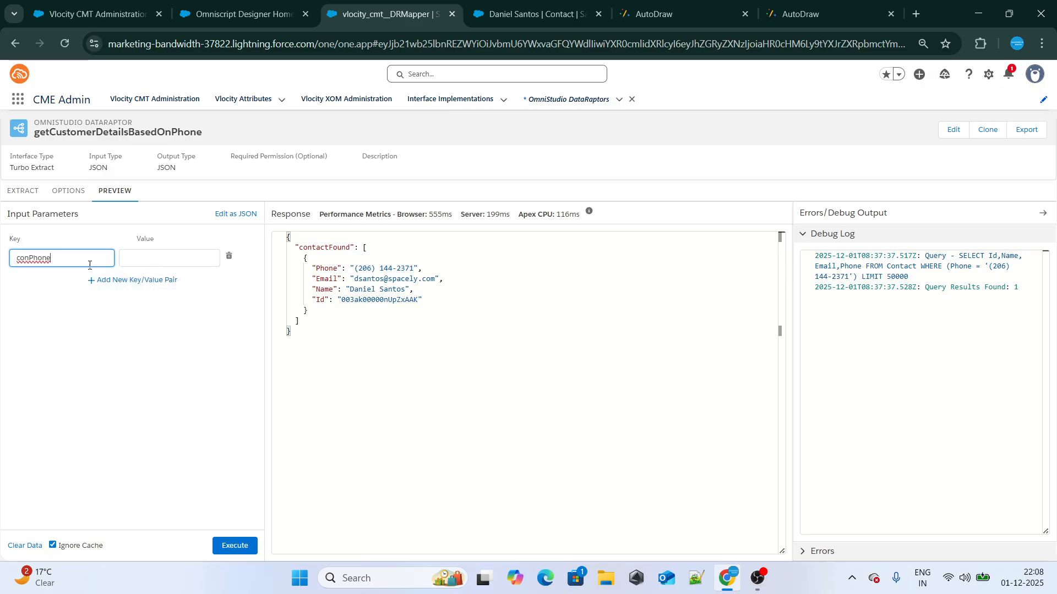
Enter the contact's phone number as the conPhone value and execute the preview
{"action": "left_click", "coordinate": [484, 12]}
{"action": "left_click", "coordinate": [393, 14]}
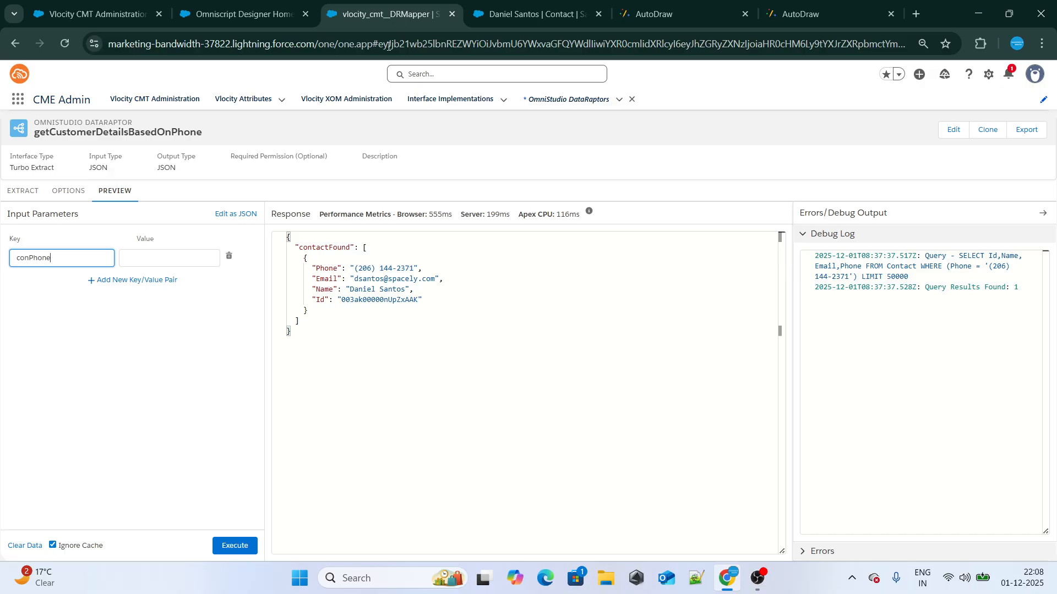
{"action": "left_click", "coordinate": [159, 258]}
{"action": "key", "text": "ctrl+v"}
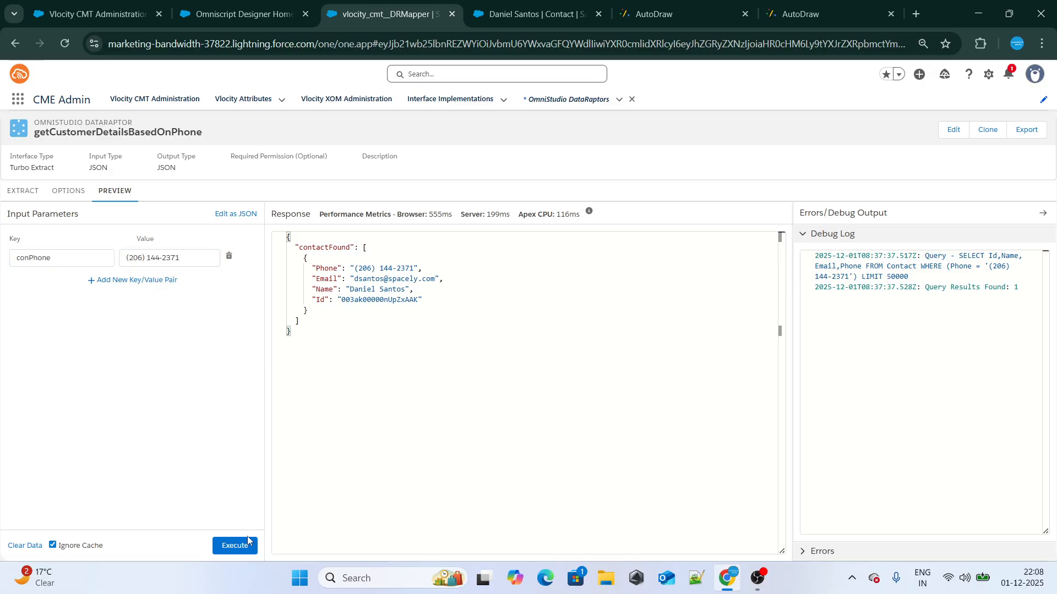
{"action": "left_click", "coordinate": [245, 546]}
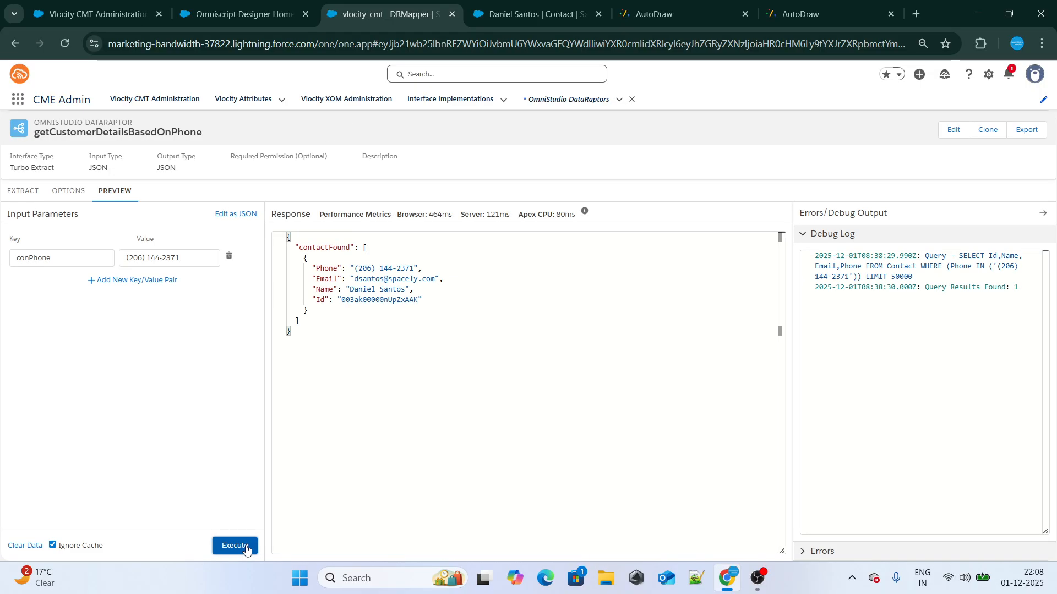
{"action": "left_click_drag", "start_coordinate": [287, 349], "coordinate": [264, 230]}
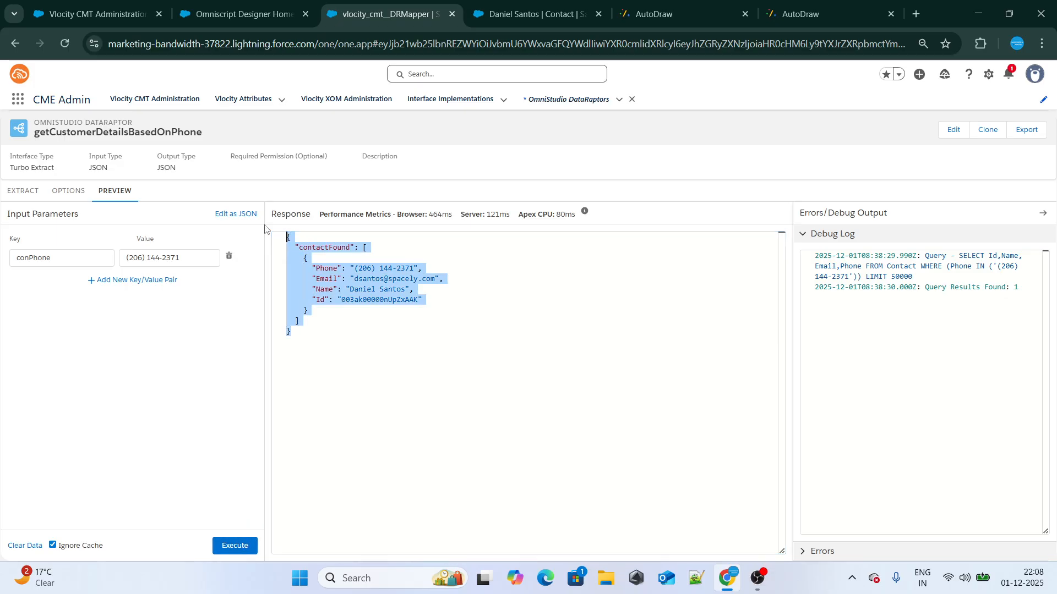
Review the conPhone filter value and the contactFound output path in the extract setup
{"action": "left_click", "coordinate": [23, 191]}
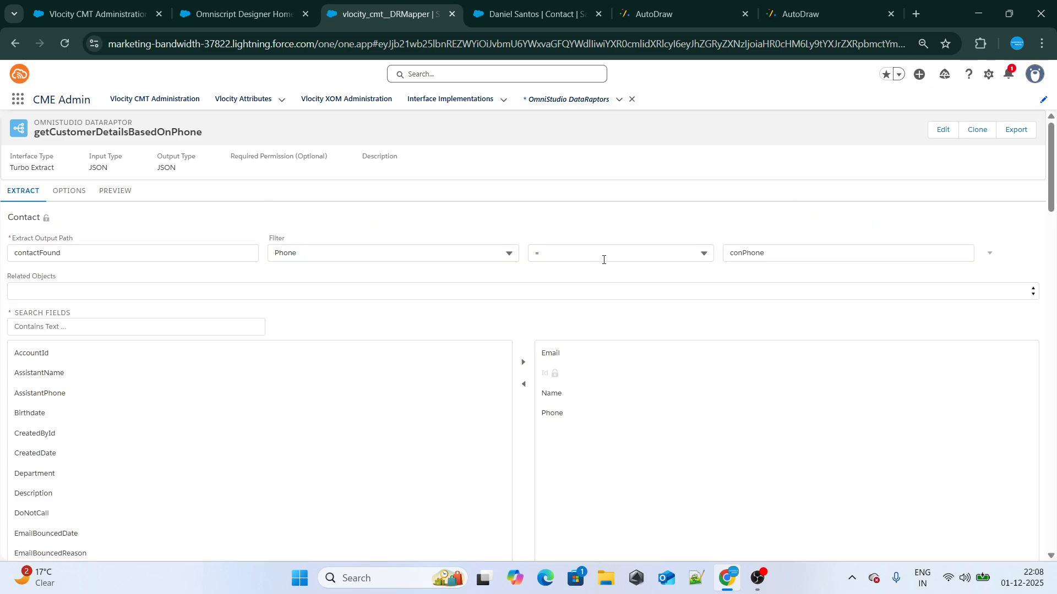
{"action": "left_click_drag", "start_coordinate": [773, 253], "coordinate": [711, 251]}
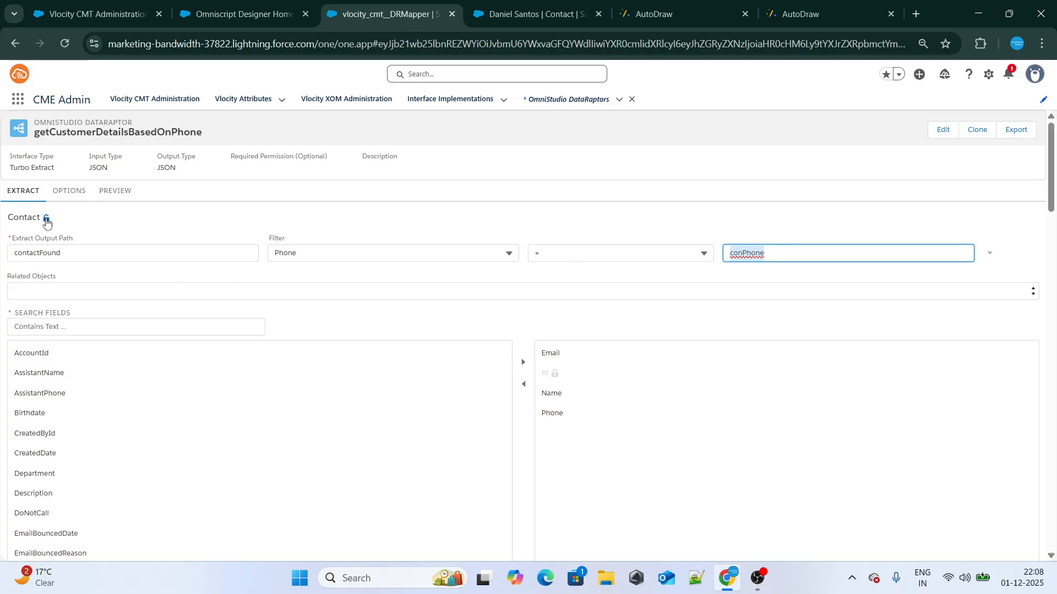
{"action": "left_click", "coordinate": [784, 257]}
{"action": "double_click", "coordinate": [778, 250]}
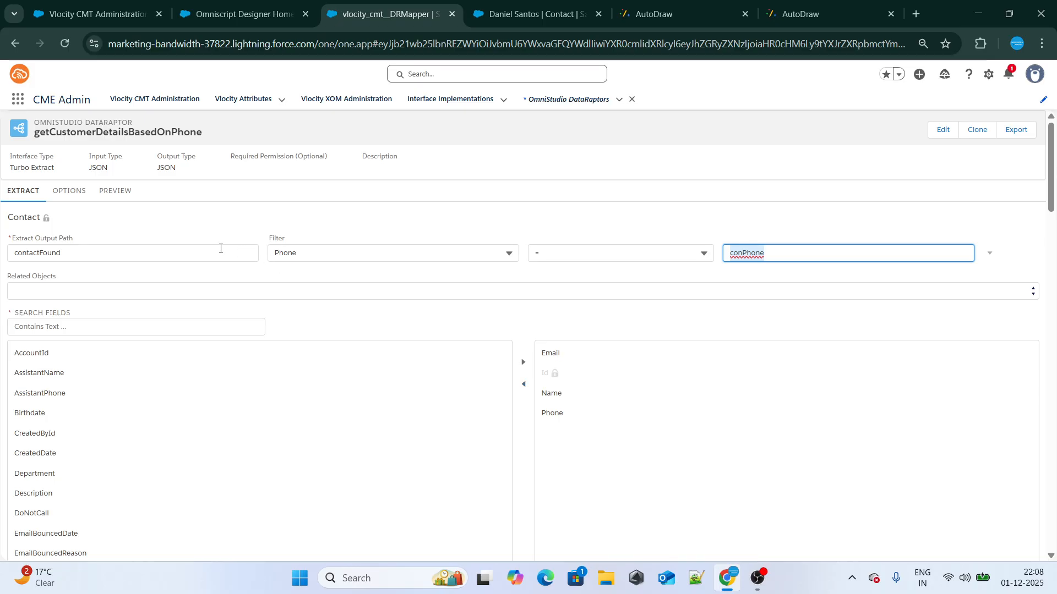
{"action": "left_click_drag", "start_coordinate": [80, 260], "coordinate": [4, 257]}
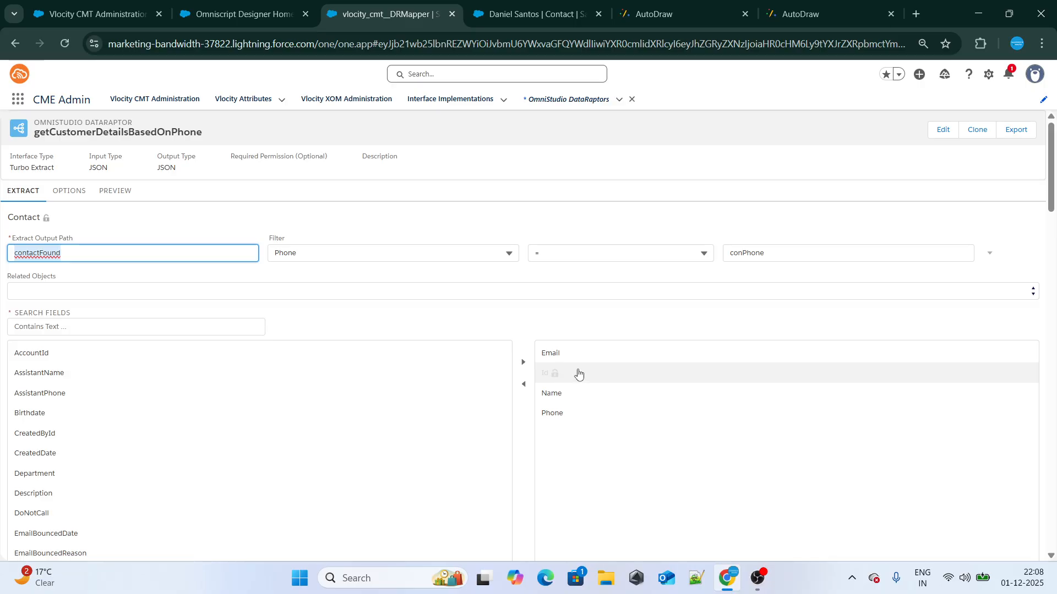
{"action": "left_click", "coordinate": [540, 234]}
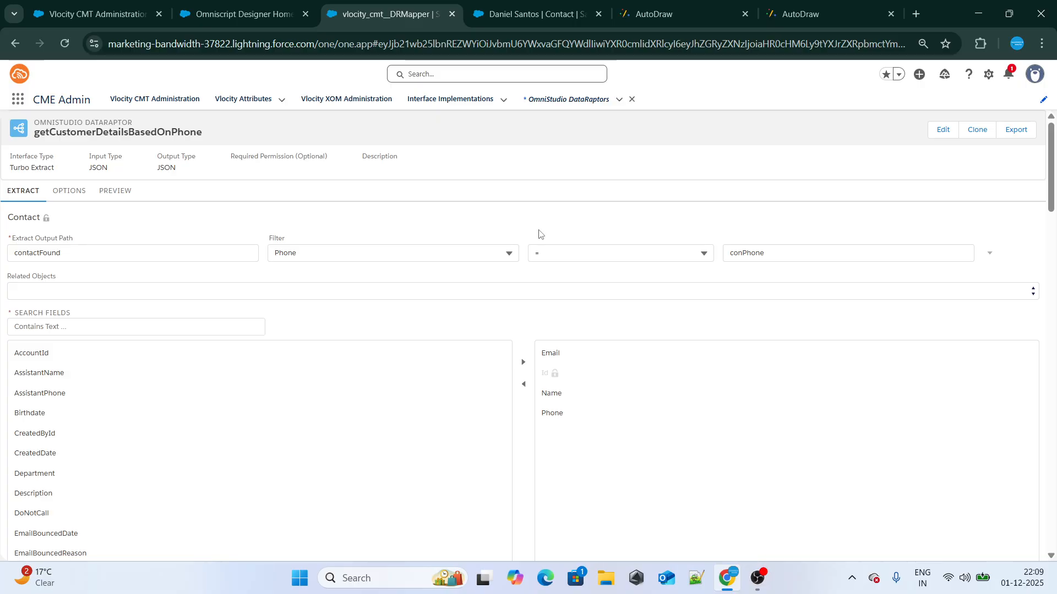
Switch to the OmniScripts designer home, create a new OmniScript and name it FindingCustomerDetails
{"action": "left_click", "coordinate": [246, 15]}
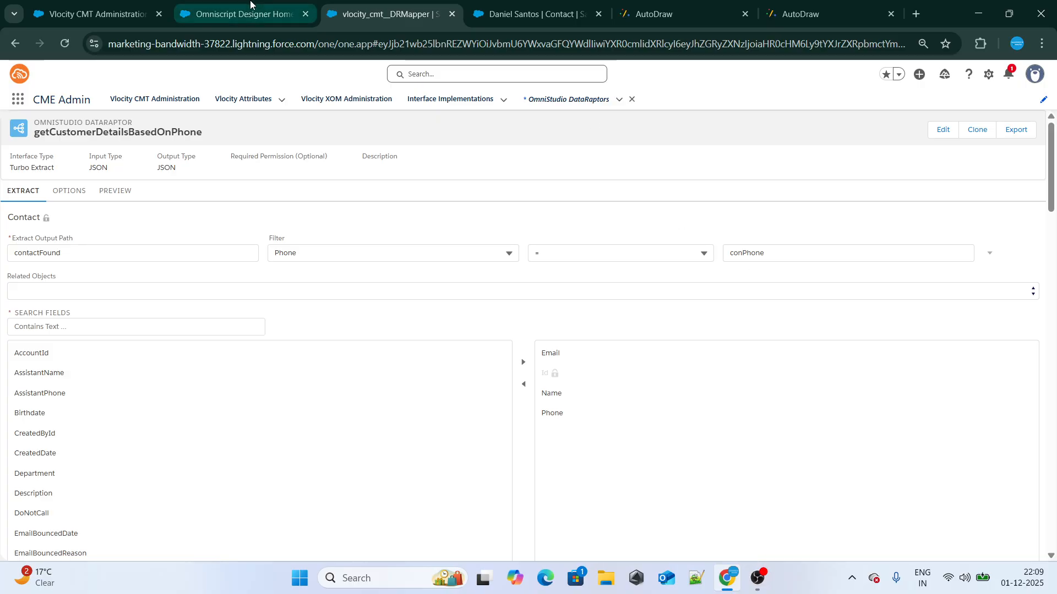
{"action": "left_click", "coordinate": [979, 135]}
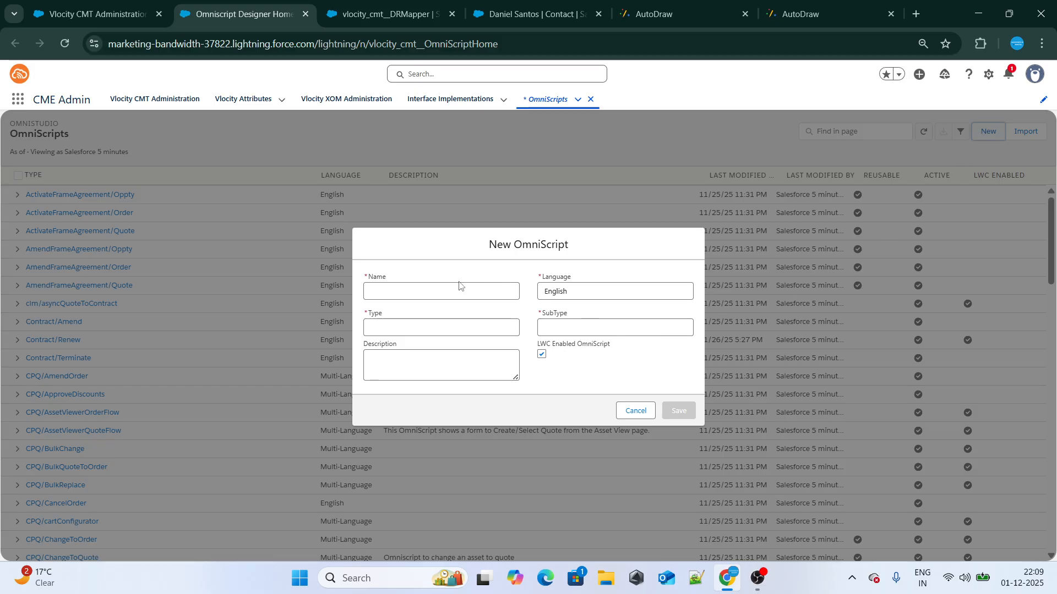
{"action": "left_click", "coordinate": [445, 291]}
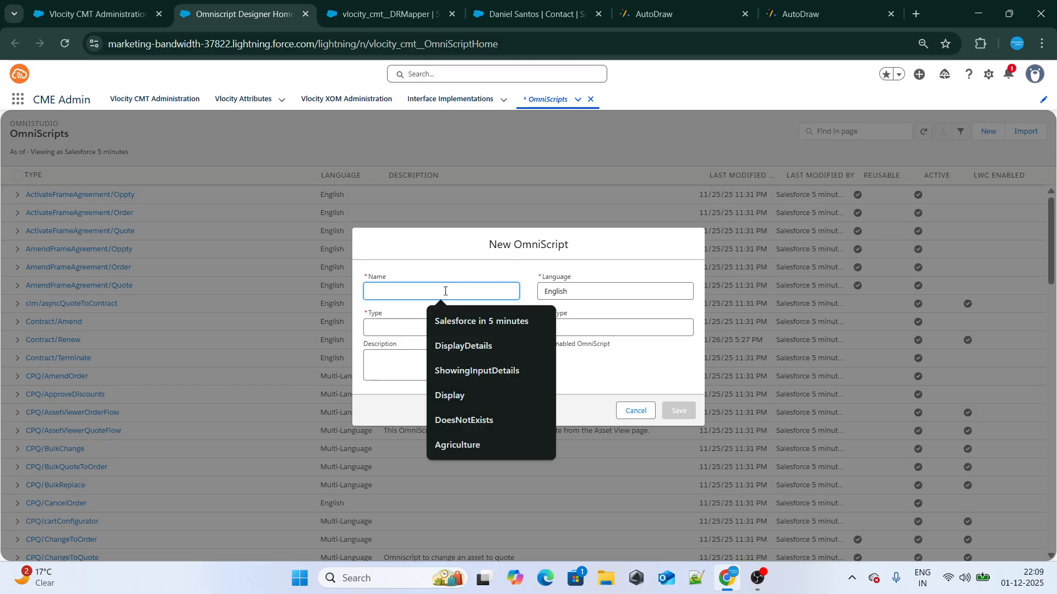
{"action": "type", "text": "Find"}
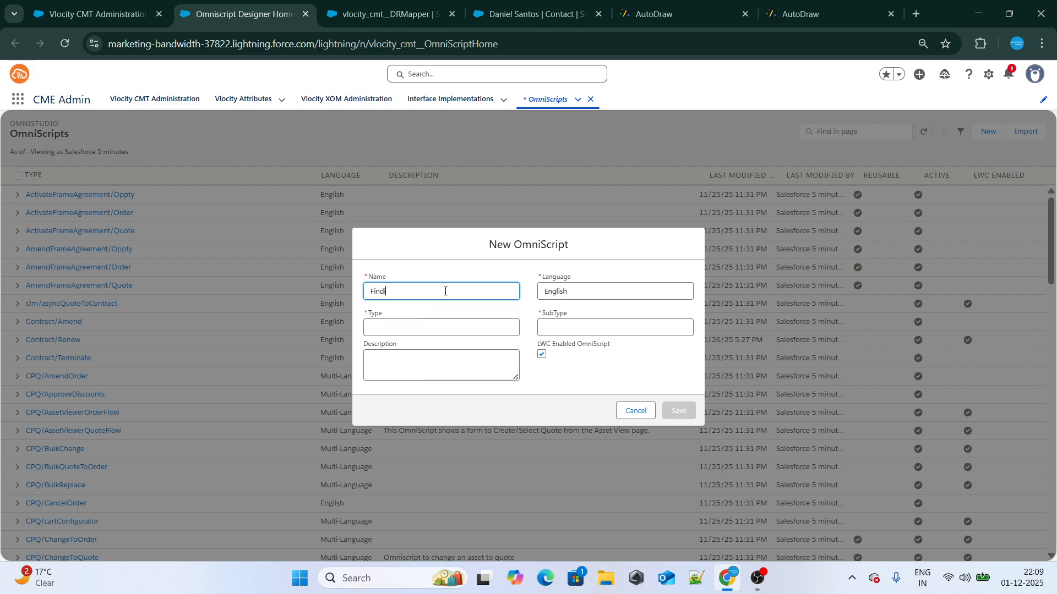
{"action": "type", "text": "ingCustomerDetails"}
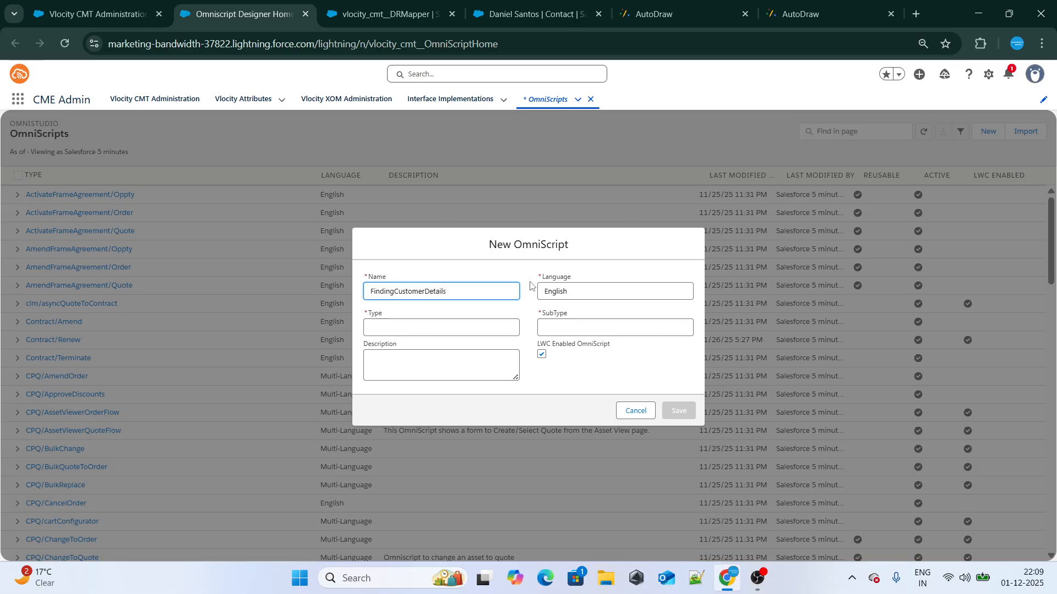
Set the new OmniScript's type to Contract and subtype to Renew, and save it
{"action": "left_click", "coordinate": [415, 327]}
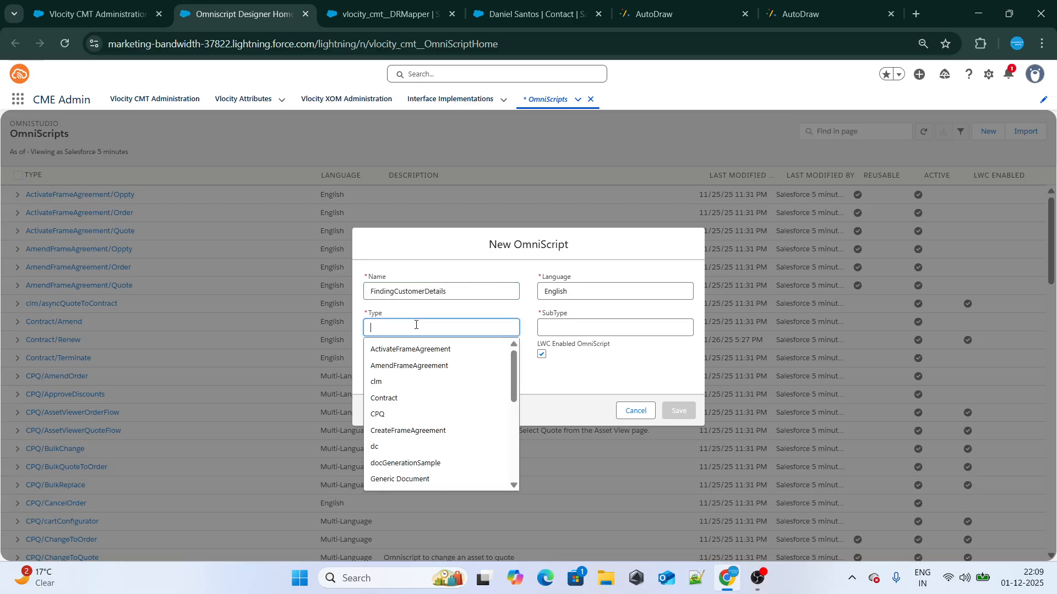
{"action": "left_click", "coordinate": [400, 396]}
{"action": "left_click", "coordinate": [586, 328]}
{"action": "left_click", "coordinate": [575, 363]}
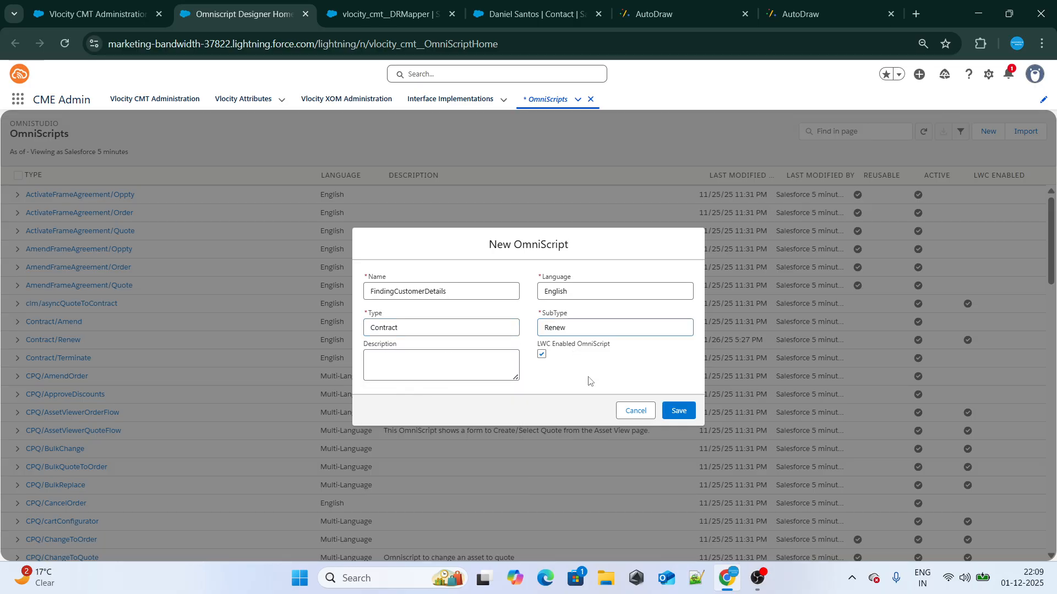
{"action": "left_click", "coordinate": [682, 413]}
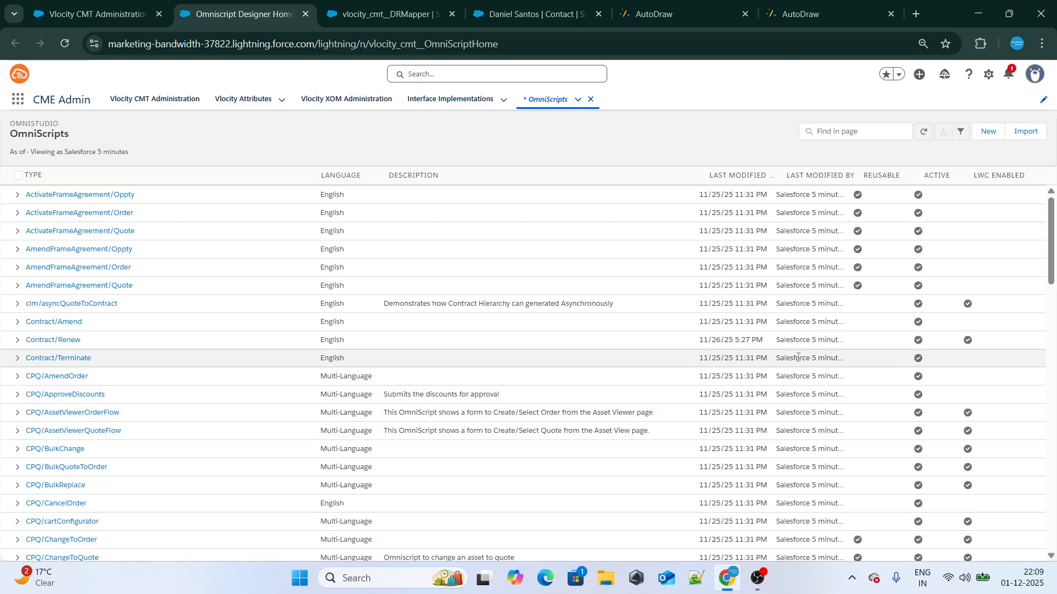
{"action": "scroll", "coordinate": [500, 314], "scroll_direction": "down", "scroll_amount": 20}
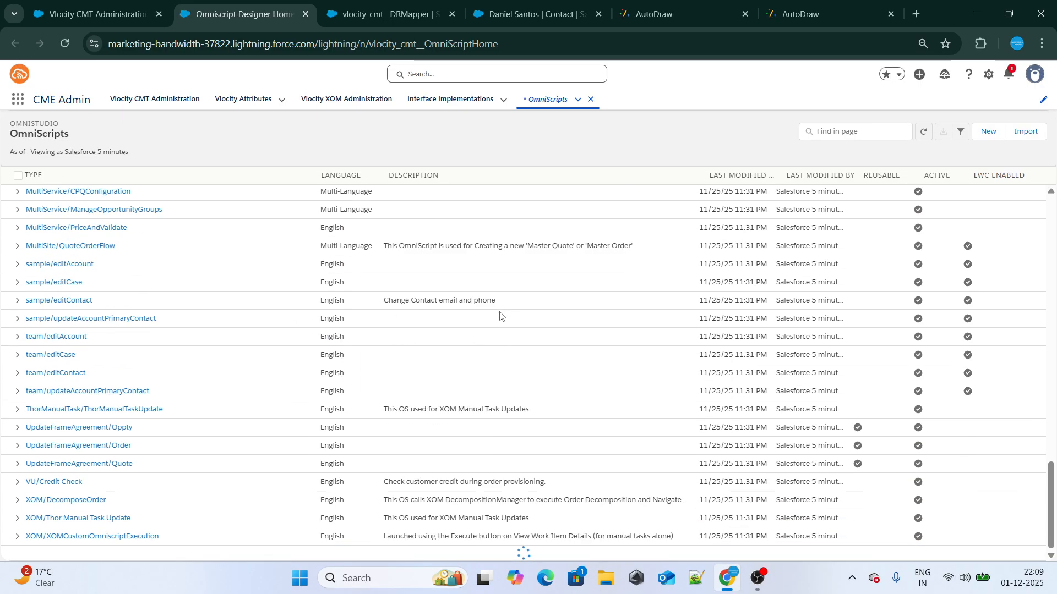
Search the OmniScripts list for FindingCust and try to open FindingCustomerDetails (Version 5) under Contract/Renew
{"action": "scroll", "coordinate": [500, 314], "scroll_direction": "up", "scroll_amount": 20}
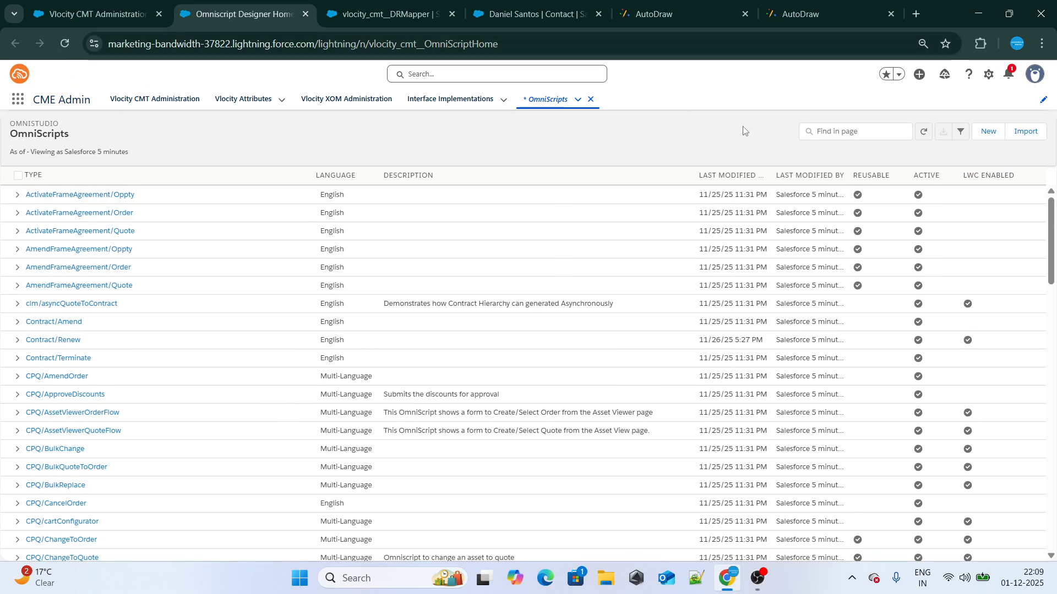
{"action": "left_click", "coordinate": [825, 132]}
{"action": "type", "text": "Fo"}
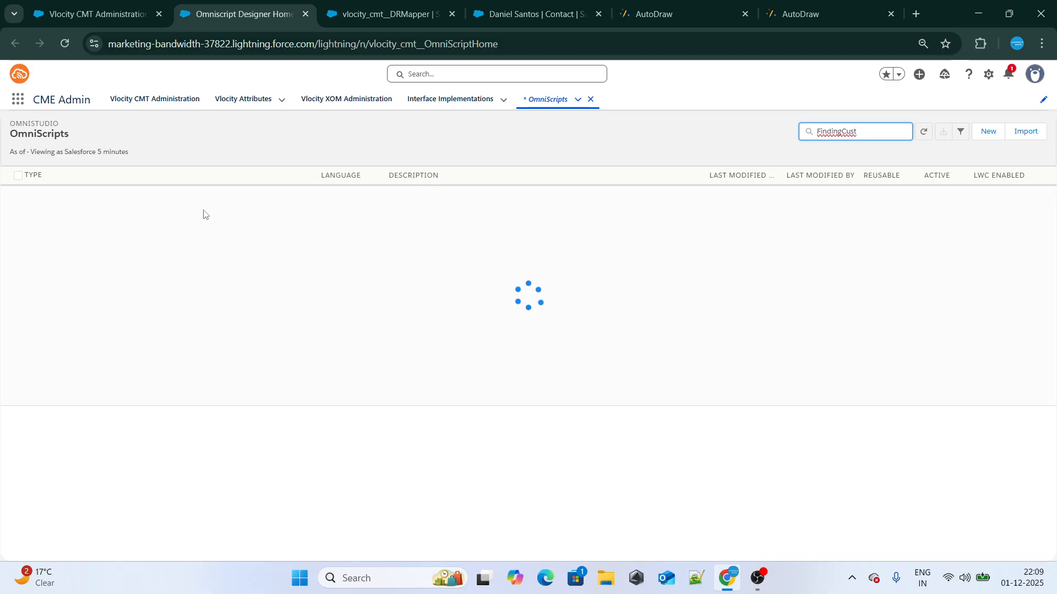
{"action": "left_click", "coordinate": [66, 195]}
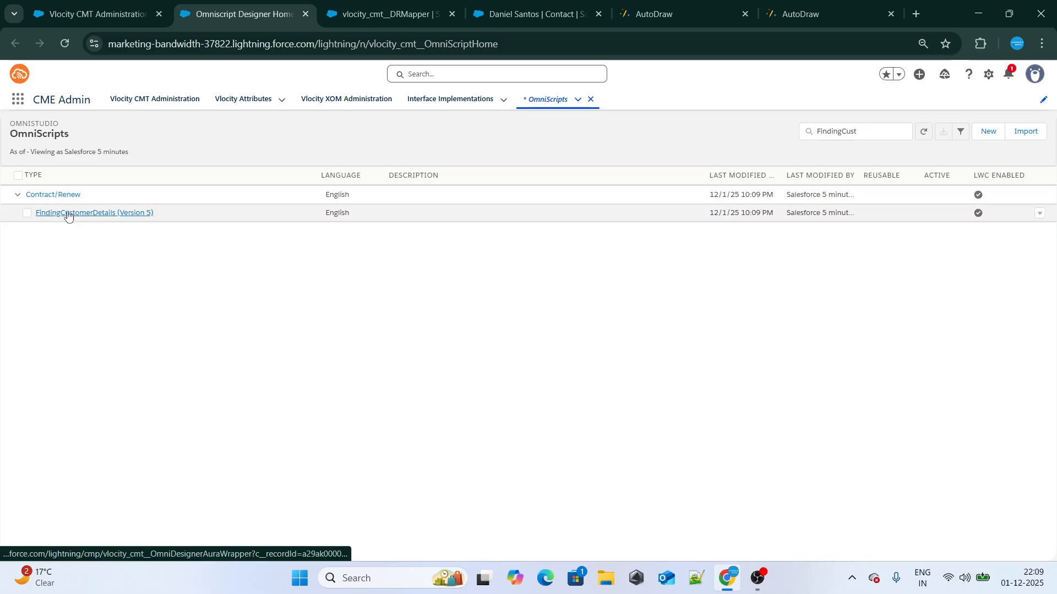
{"action": "left_click", "coordinate": [99, 215]}
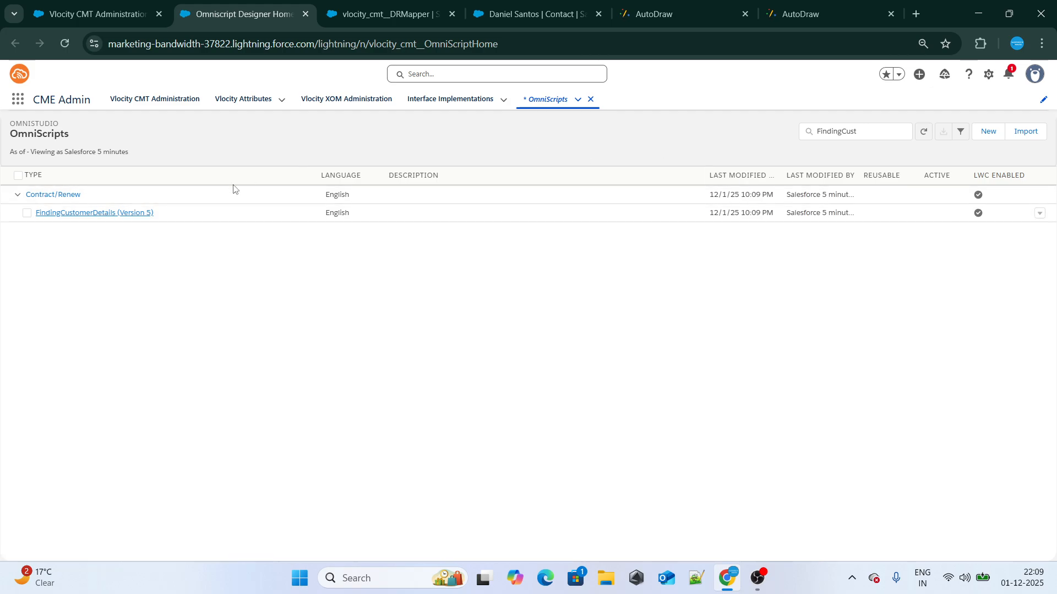
{"action": "right_click", "coordinate": [132, 213]}
{"action": "left_click", "coordinate": [308, 133]}
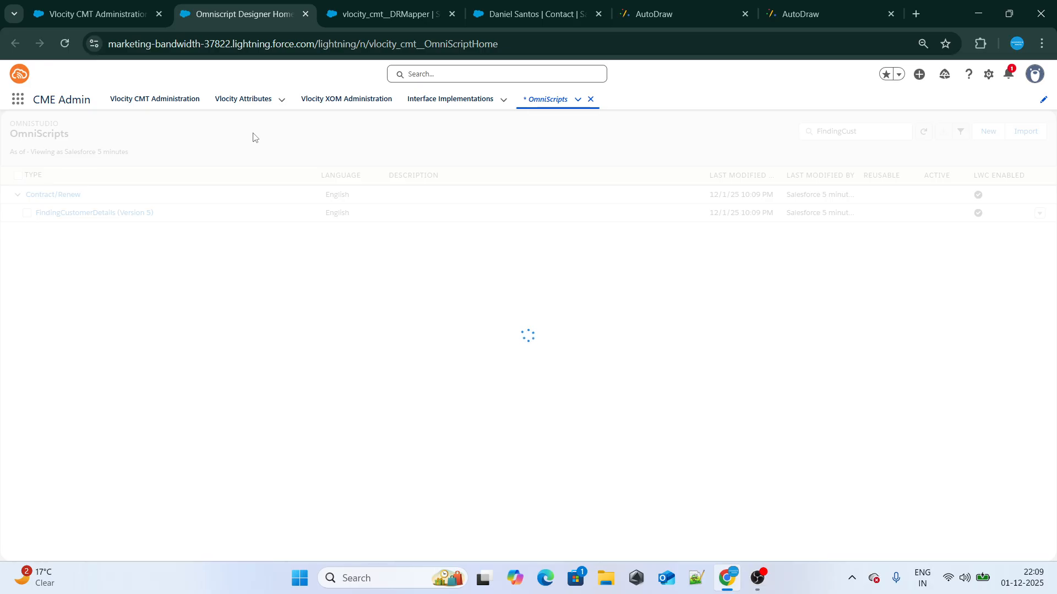
Return to the Vlocity CMT Administration page, look up "Omnis" among the apps and open OmniScripts in a separate browser tab
{"action": "left_click", "coordinate": [118, 12]}
{"action": "left_click", "coordinate": [252, 6]}
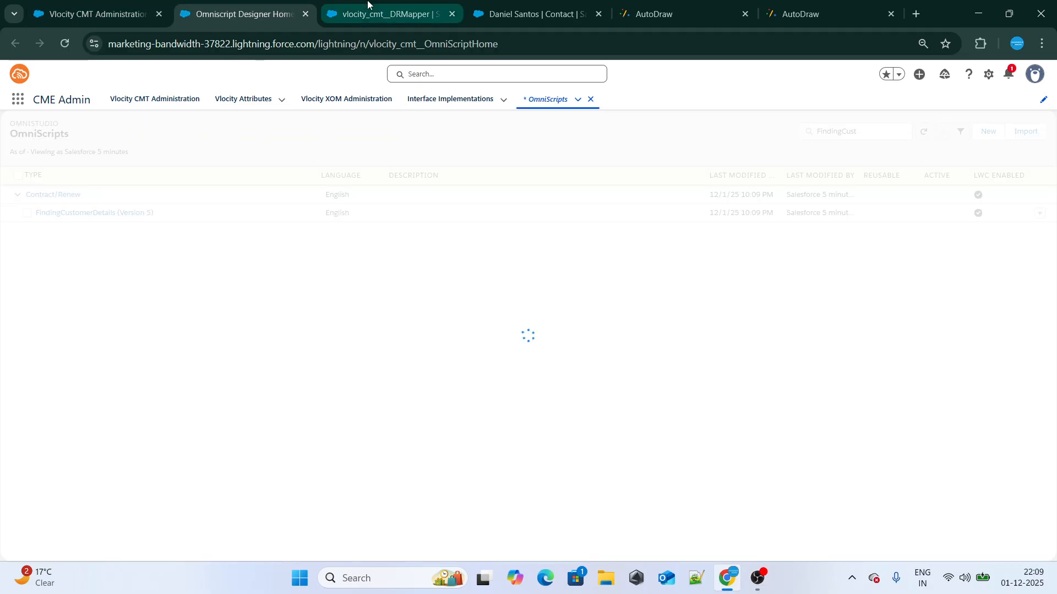
{"action": "left_click", "coordinate": [385, 12]}
{"action": "left_click", "coordinate": [211, 15]}
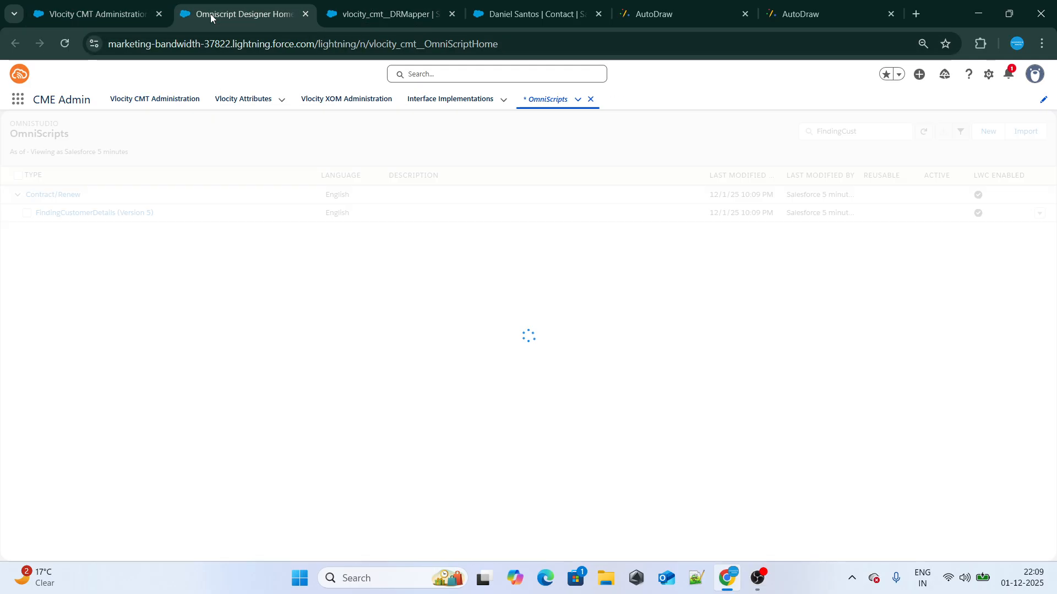
{"action": "left_click", "coordinate": [89, 5]}
{"action": "left_click_drag", "start_coordinate": [66, 150], "coordinate": [16, 156]}
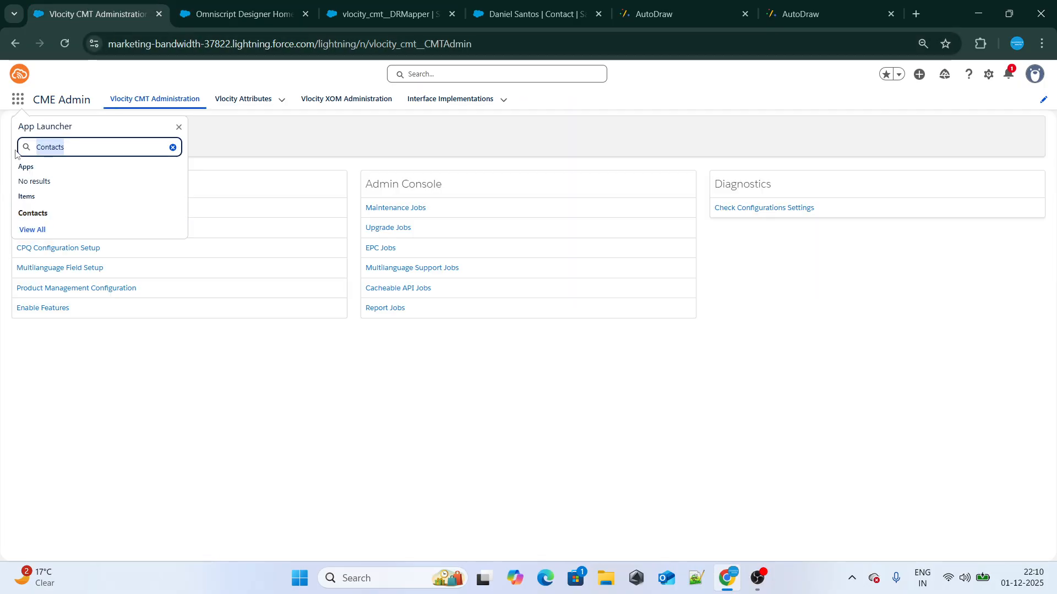
{"action": "key", "text": "BackSpace"}
{"action": "type", "text": "Omnis"}
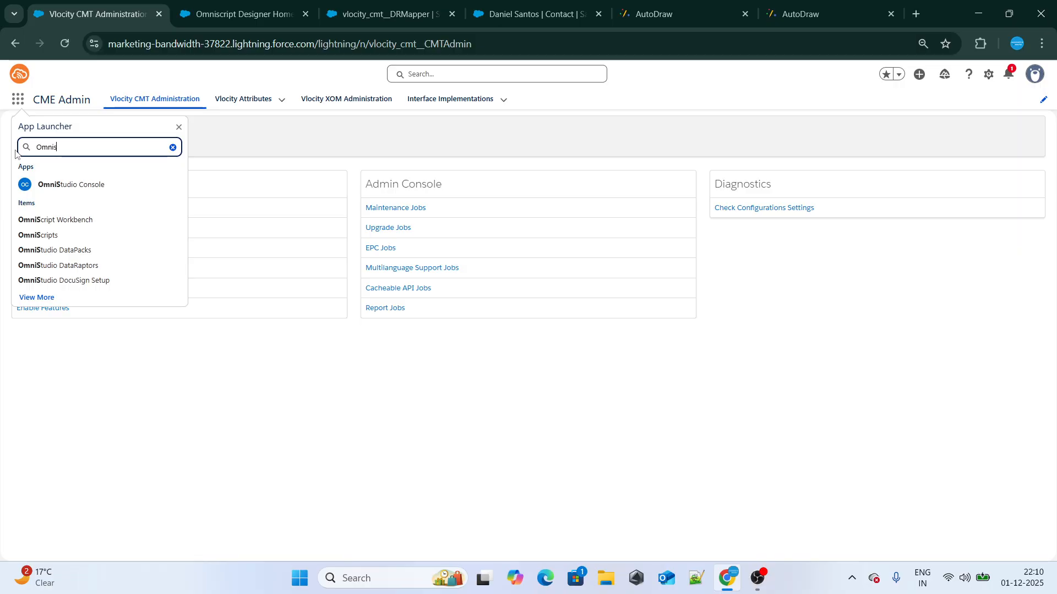
{"action": "right_click", "coordinate": [53, 238]}
{"action": "left_click", "coordinate": [102, 258]}
Reload the stalled OmniScripts page, search for "Finding" and try to open FindingCustomerDetails (Version 5) in a separate tab
{"action": "left_click", "coordinate": [236, 14]}
{"action": "left_click", "coordinate": [288, 8]}
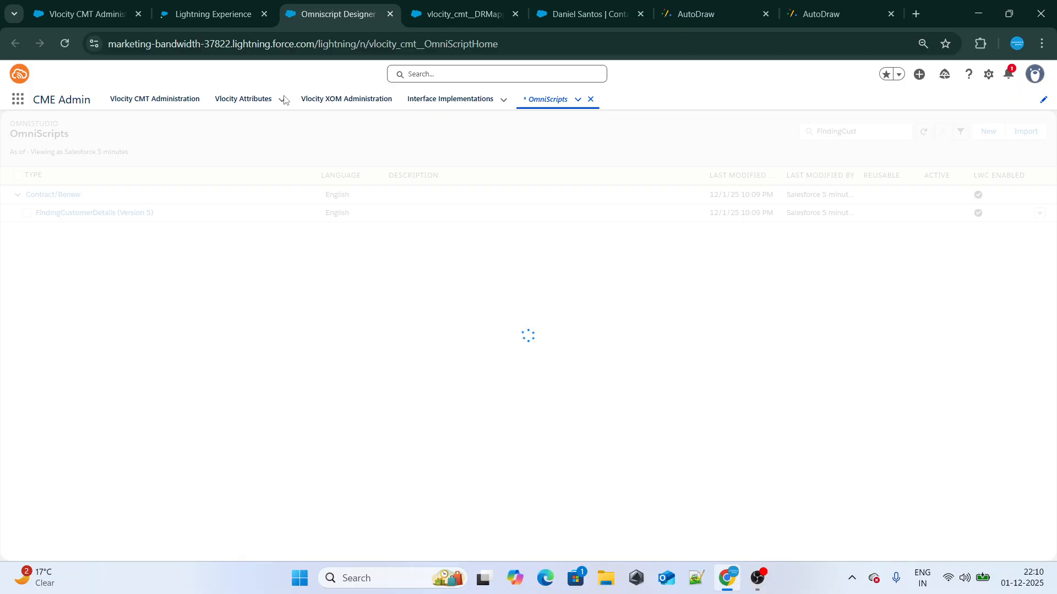
{"action": "left_click", "coordinate": [67, 38]}
{"action": "left_click", "coordinate": [203, 15]}
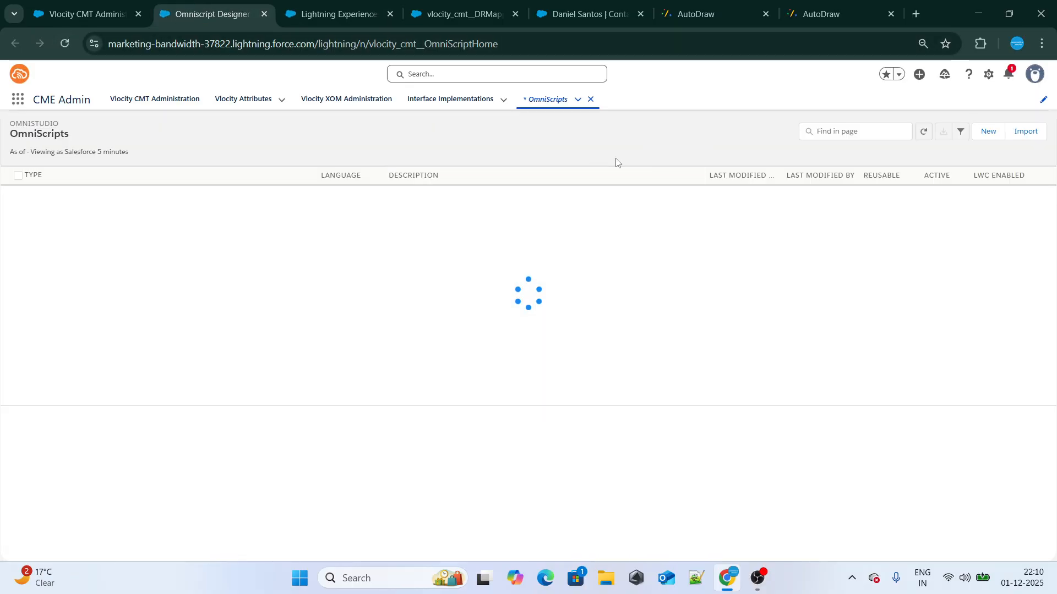
{"action": "left_click", "coordinate": [870, 134]}
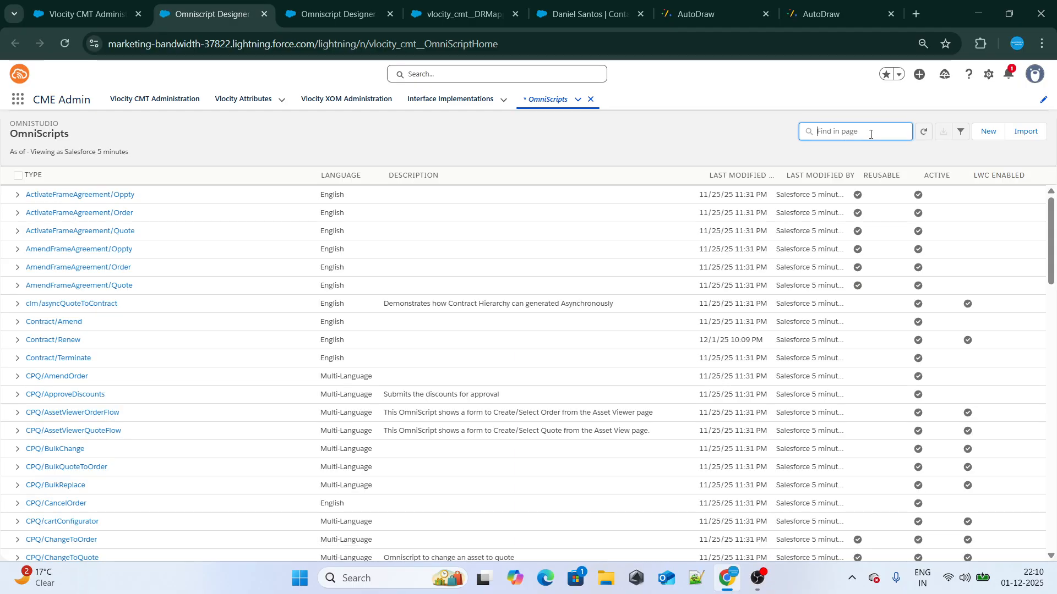
{"action": "type", "text": "Finding"}
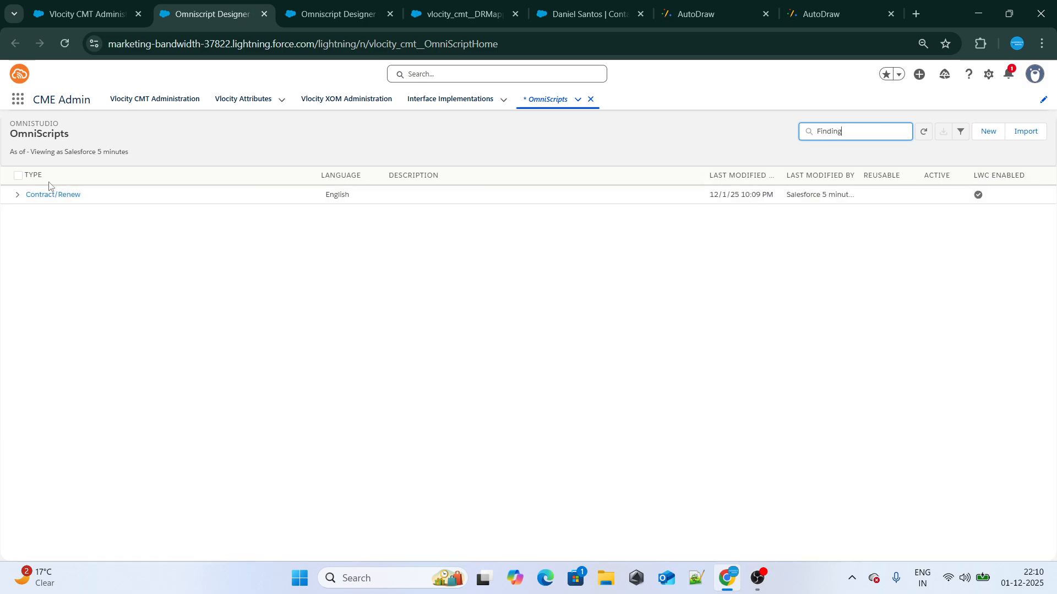
{"action": "left_click", "coordinate": [52, 196]}
{"action": "right_click", "coordinate": [68, 213]}
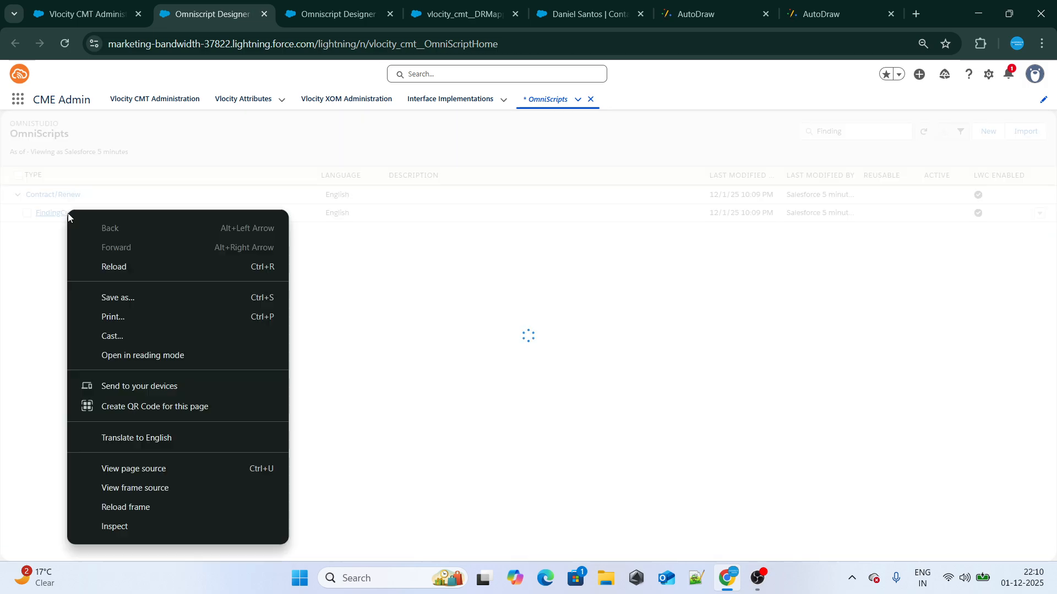
{"action": "left_click", "coordinate": [95, 192]}
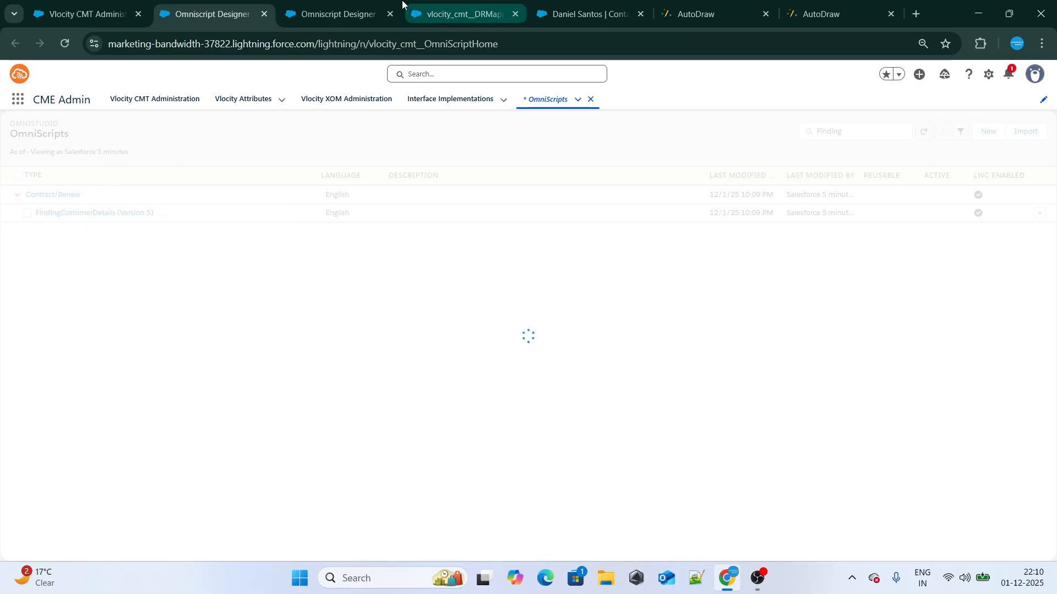
In the newly opened OmniScripts page, search for "Finding", open FindingCustomerDetails (Version 5) in the designer and close the stalled tab
{"action": "left_click", "coordinate": [338, 14]}
{"action": "left_click", "coordinate": [825, 132]}
{"action": "type", "text": "Finding"}
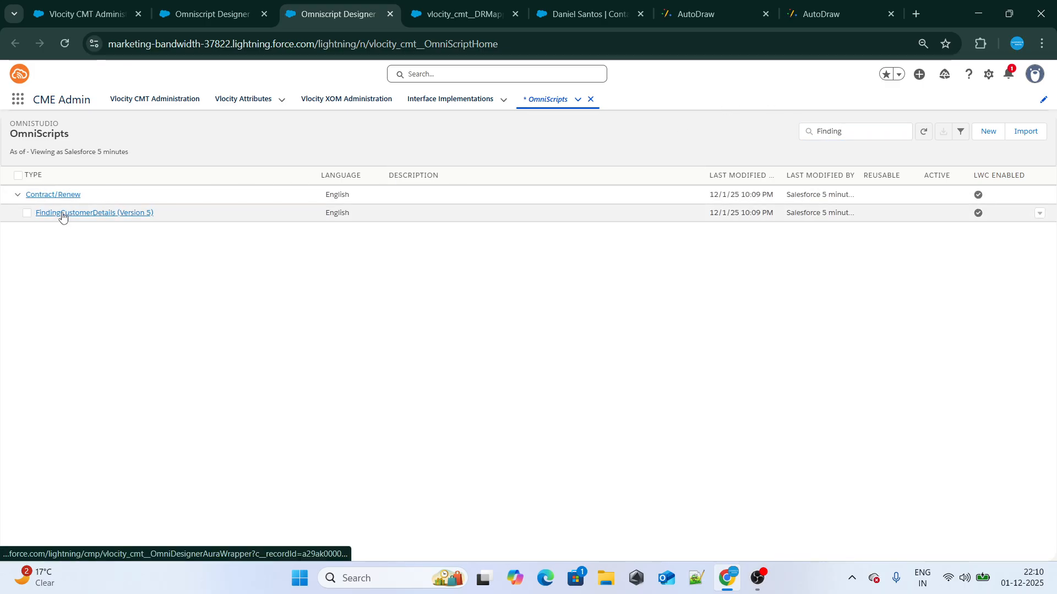
{"action": "left_click", "coordinate": [64, 214]}
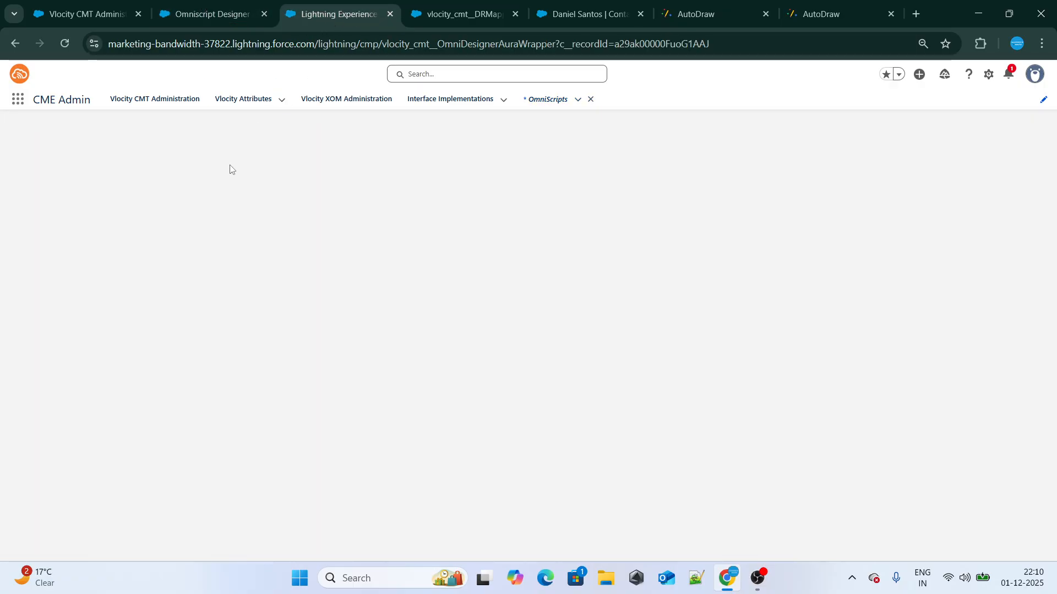
{"action": "left_click", "coordinate": [264, 13]}
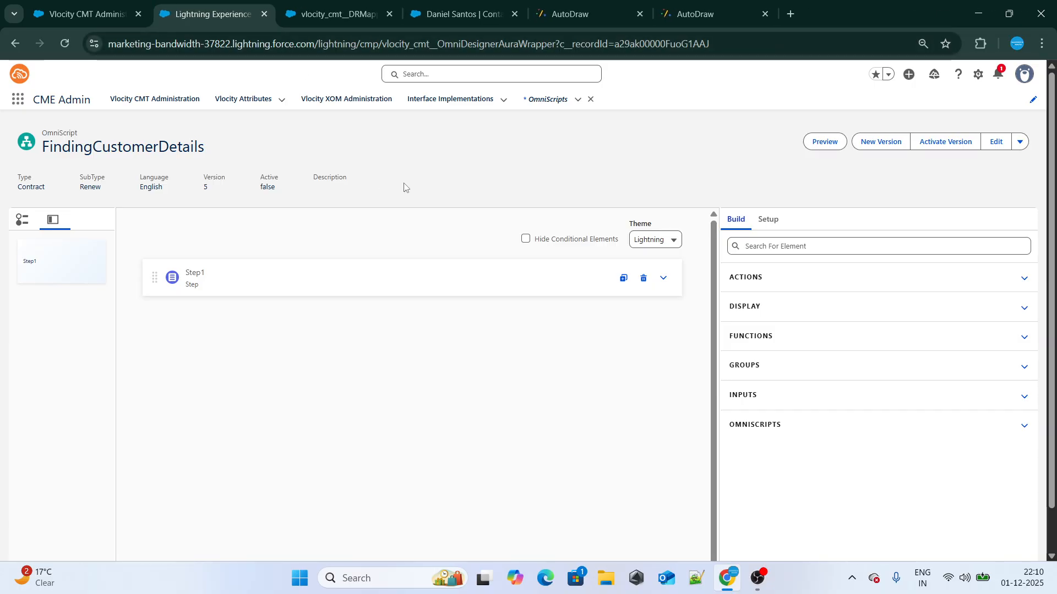
Set both the name and the field label of Step1 to "Taking Customer Details"
{"action": "left_click", "coordinate": [223, 276]}
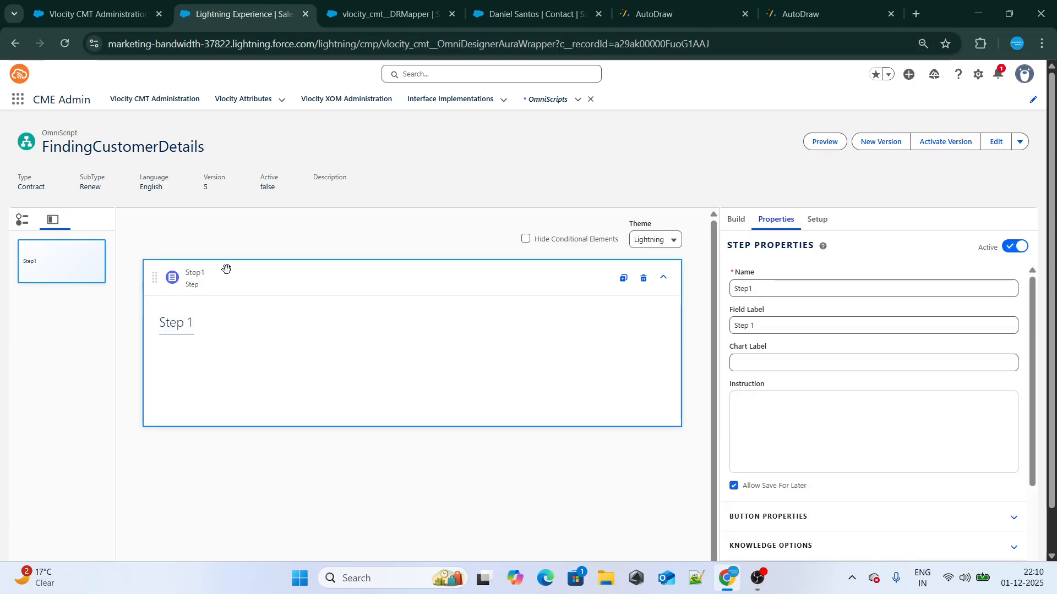
{"action": "left_click_drag", "start_coordinate": [785, 288], "coordinate": [711, 295]}
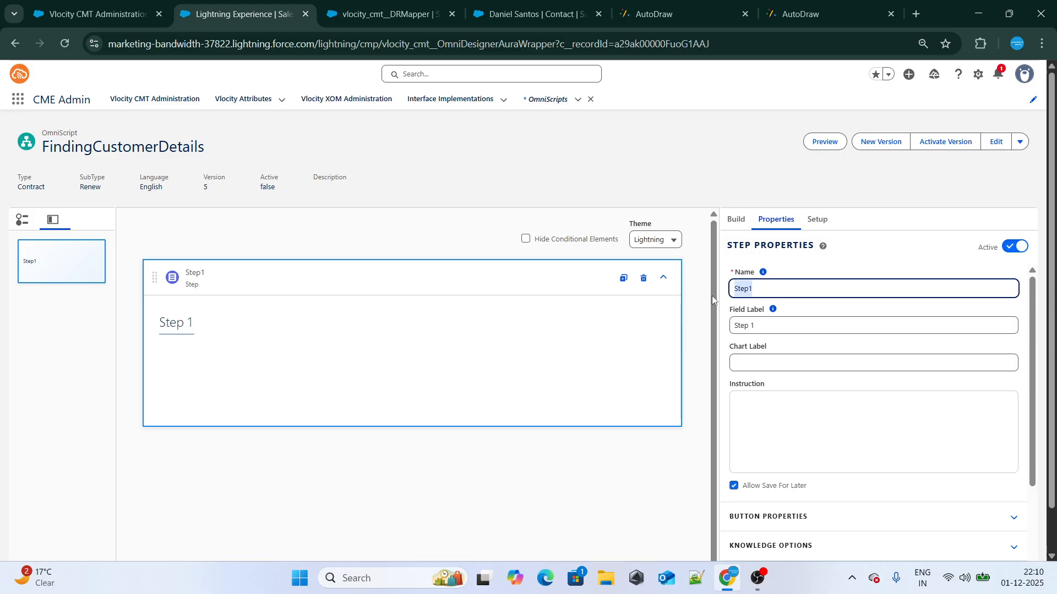
{"action": "key", "text": "BackSpace"}
{"action": "type", "text": "Takin"}
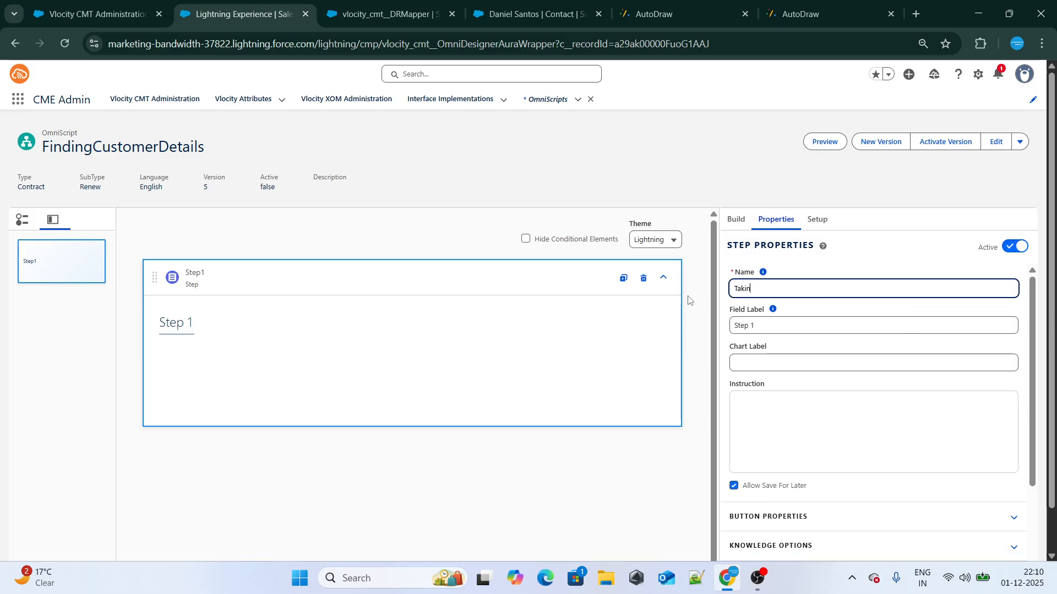
{"action": "type", "text": "g Customer De"}
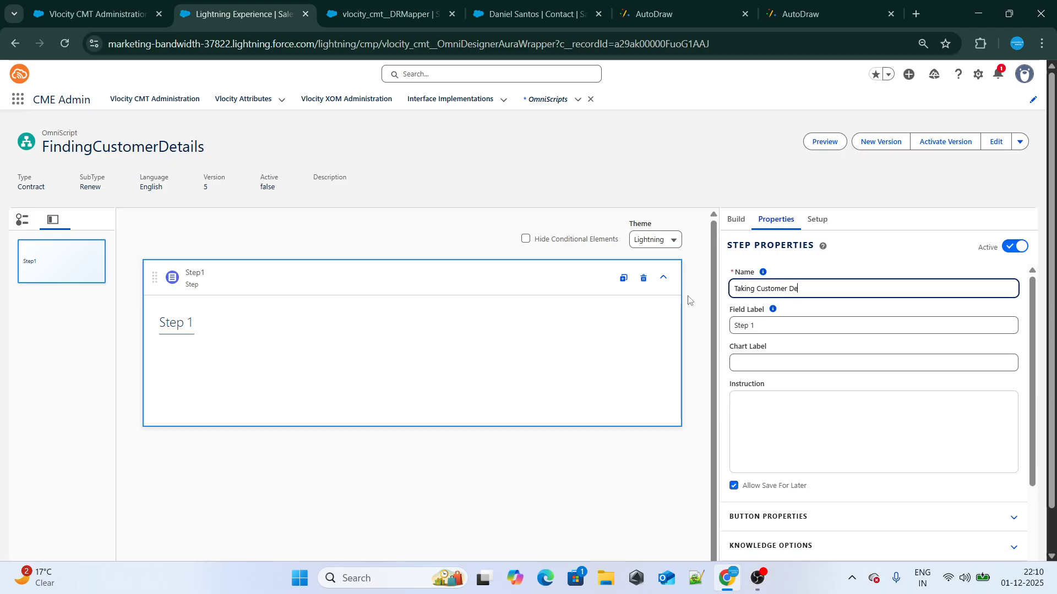
{"action": "type", "text": "tails"}
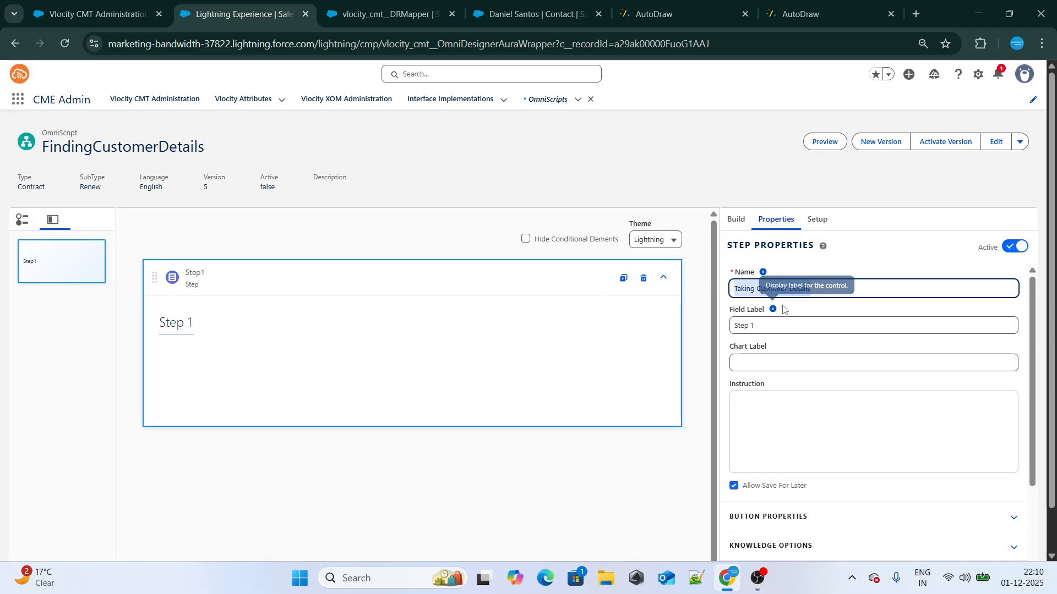
{"action": "left_click", "coordinate": [825, 318]}
{"action": "type", "text": "Taking Customer Details"}
{"action": "left_click", "coordinate": [849, 253]}
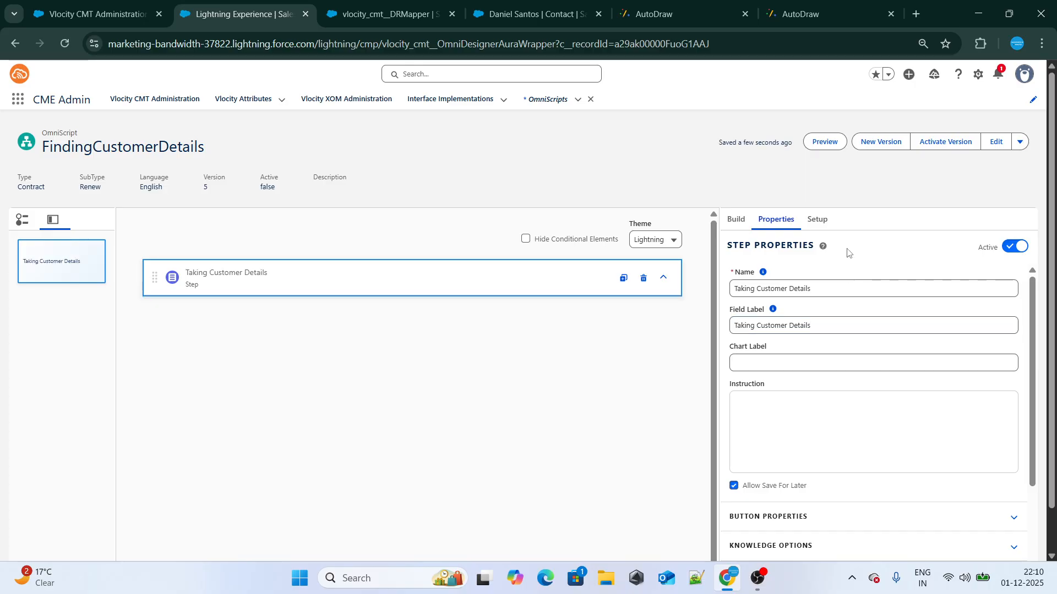
{"action": "left_click", "coordinate": [455, 275]}
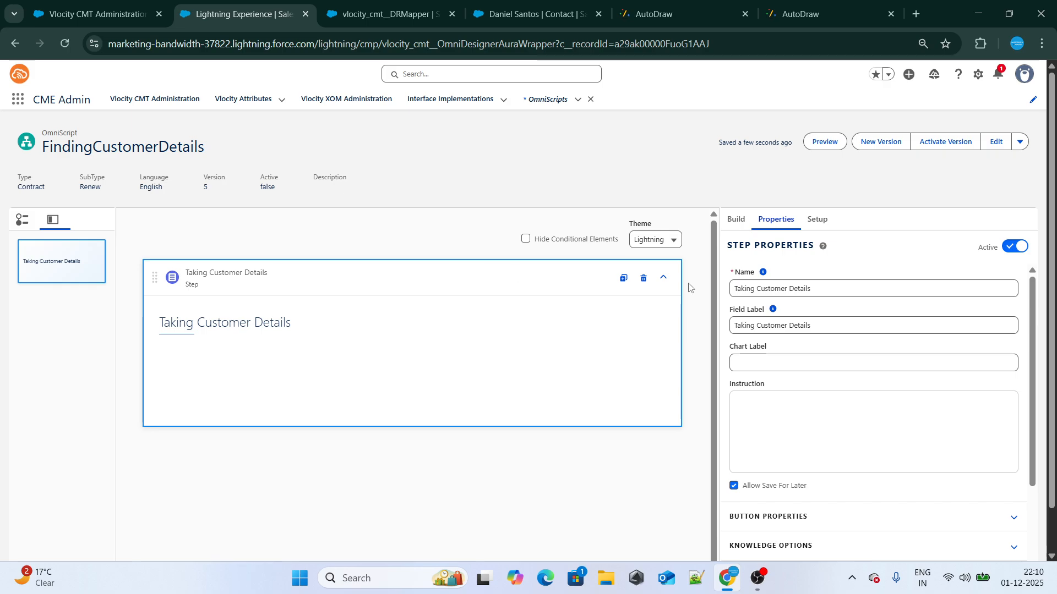
Check the Omniscript sketch in AutoDraw, find the Text input element and add it to the Taking Customer Details step
{"action": "left_click", "coordinate": [735, 220]}
{"action": "left_click", "coordinate": [642, 4]}
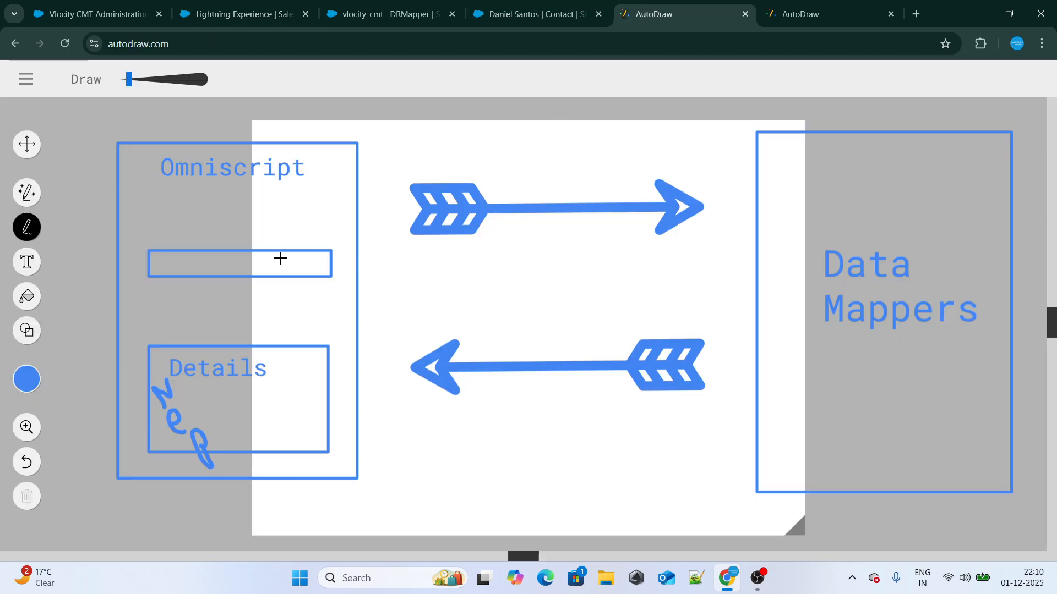
{"action": "left_click", "coordinate": [220, 4]}
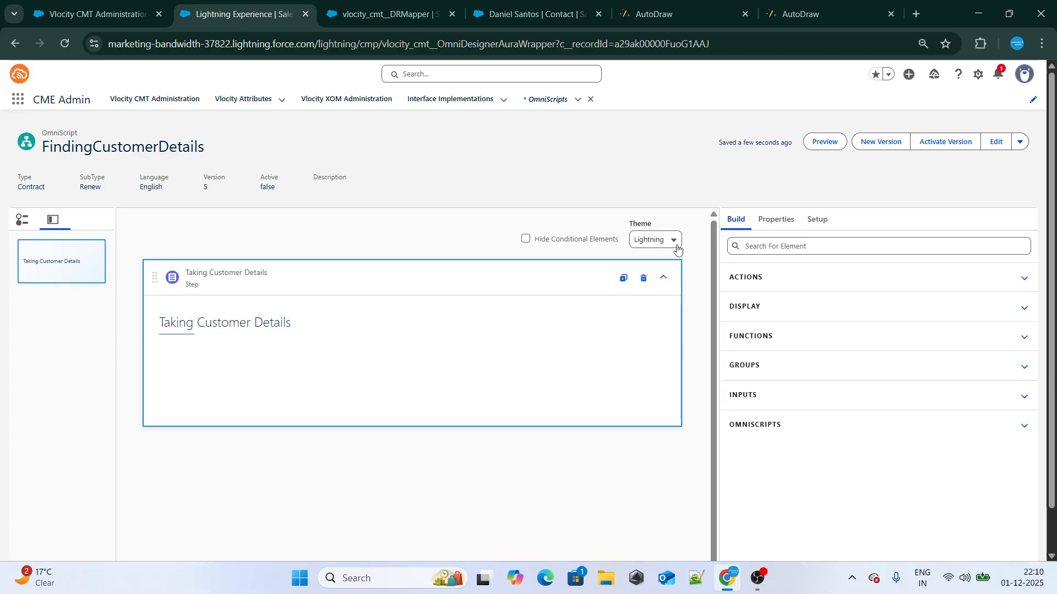
{"action": "left_click", "coordinate": [755, 285]}
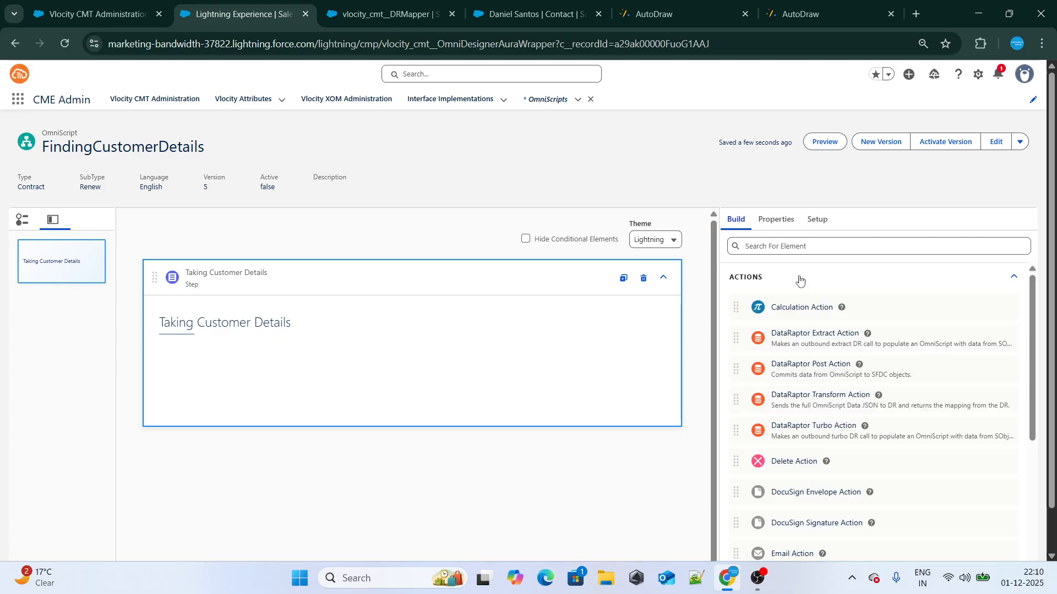
{"action": "left_click", "coordinate": [785, 246]}
{"action": "type", "text": "Text"}
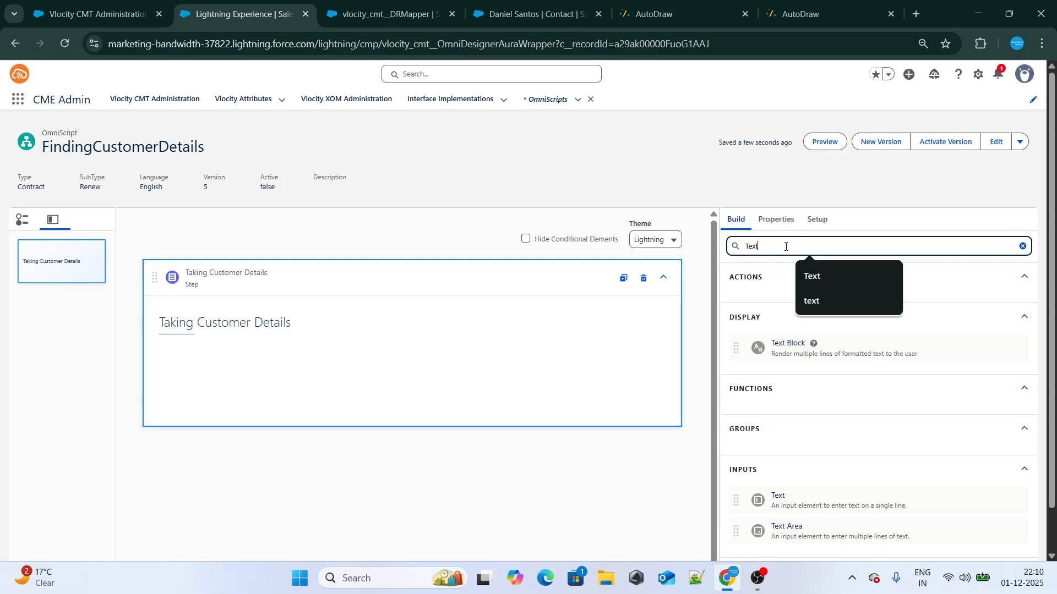
{"action": "left_click_drag", "start_coordinate": [769, 506], "coordinate": [283, 358]}
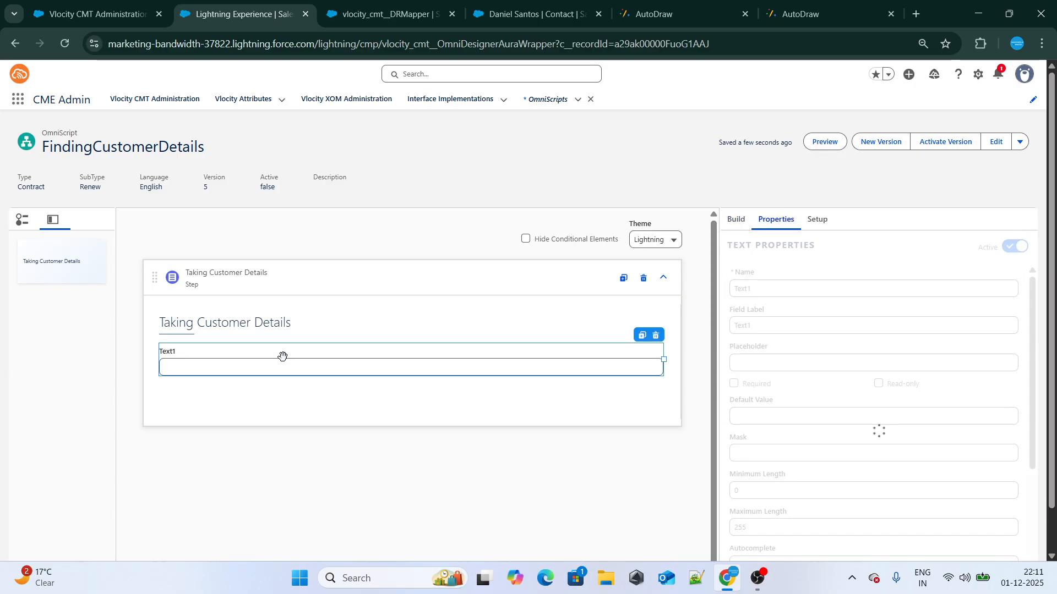
Name the new text element contactPhone
{"action": "double_click", "coordinate": [747, 296]}
{"action": "key", "text": "BackSpace"}
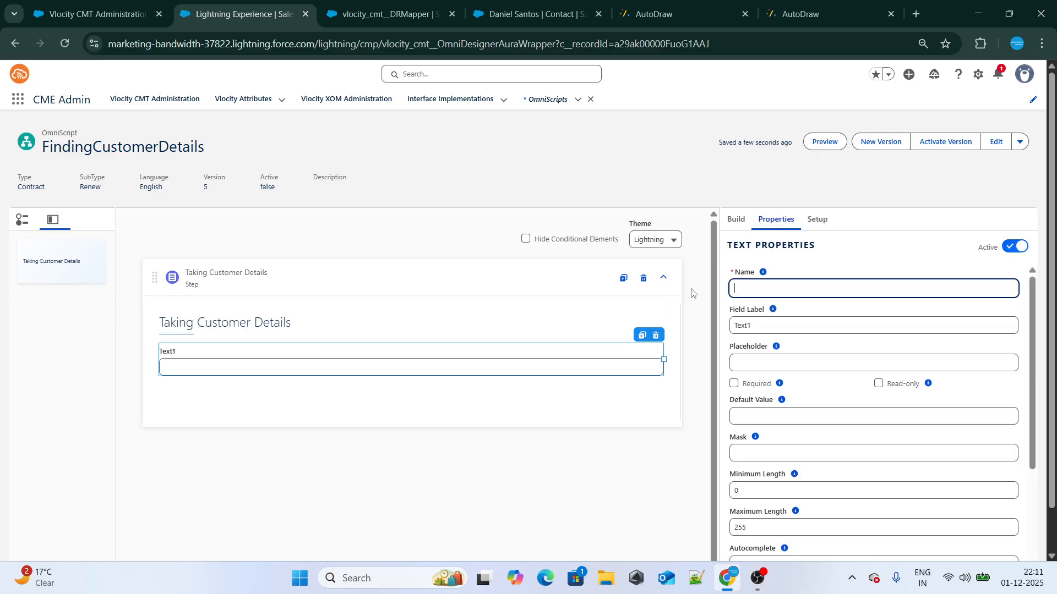
{"action": "type", "text": "Please Insert Phone"}
{"action": "key", "text": "ctrl+a"}
{"action": "key", "text": "BackSpace"}
{"action": "type", "text": "contac"}
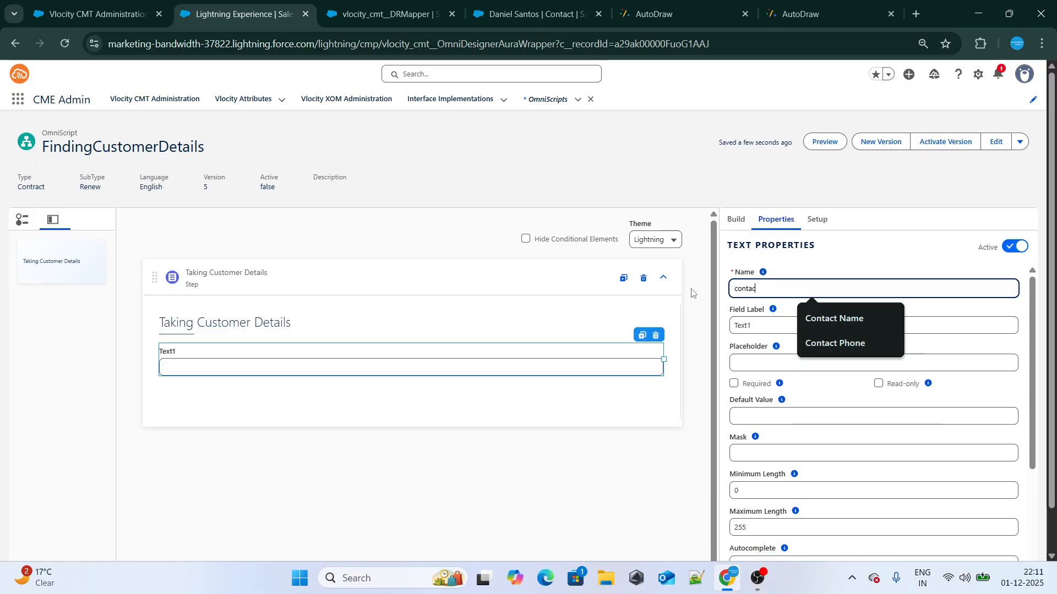
{"action": "type", "text": "tPhp"}
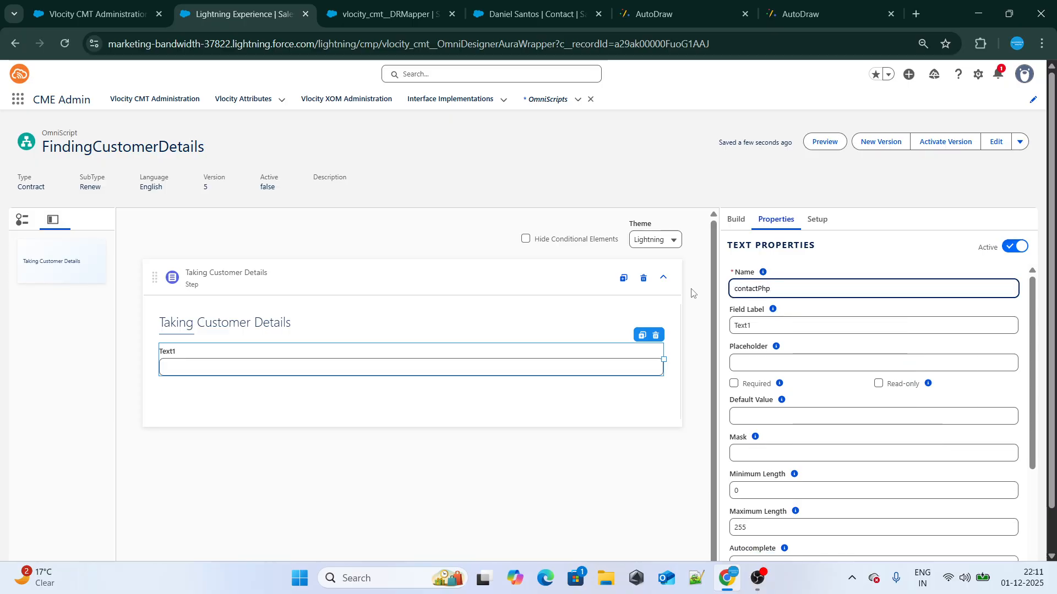
{"action": "key", "text": "BackSpace"}
{"action": "type", "text": "one"}
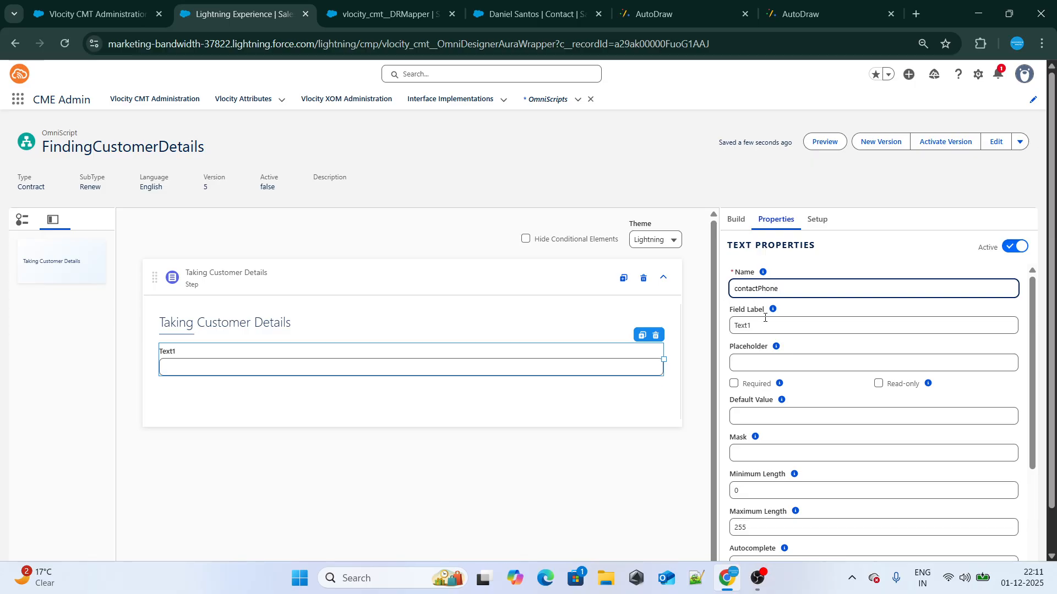
Set the contactPhone element's field label to "Please Enter the Customer Phone Number"
{"action": "key", "text": "Tab"}
{"action": "key", "text": "BackSpace"}
{"action": "type", "text": "Pleaase"}
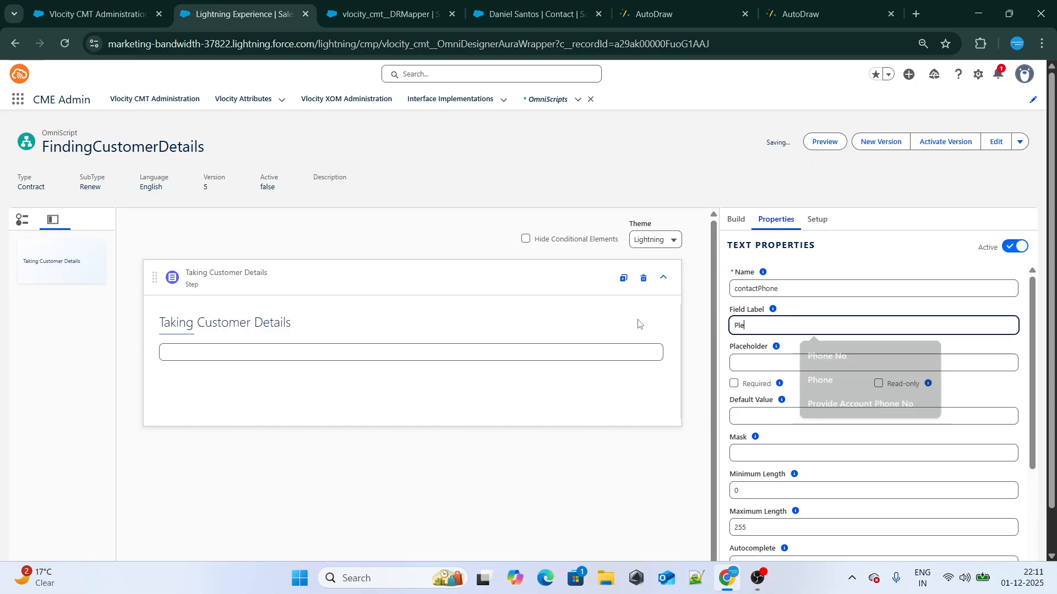
{"action": "key", "text": "BackSpace"}
{"action": "key", "text": "BackSpace"}
{"action": "key", "text": "BackSpace"}
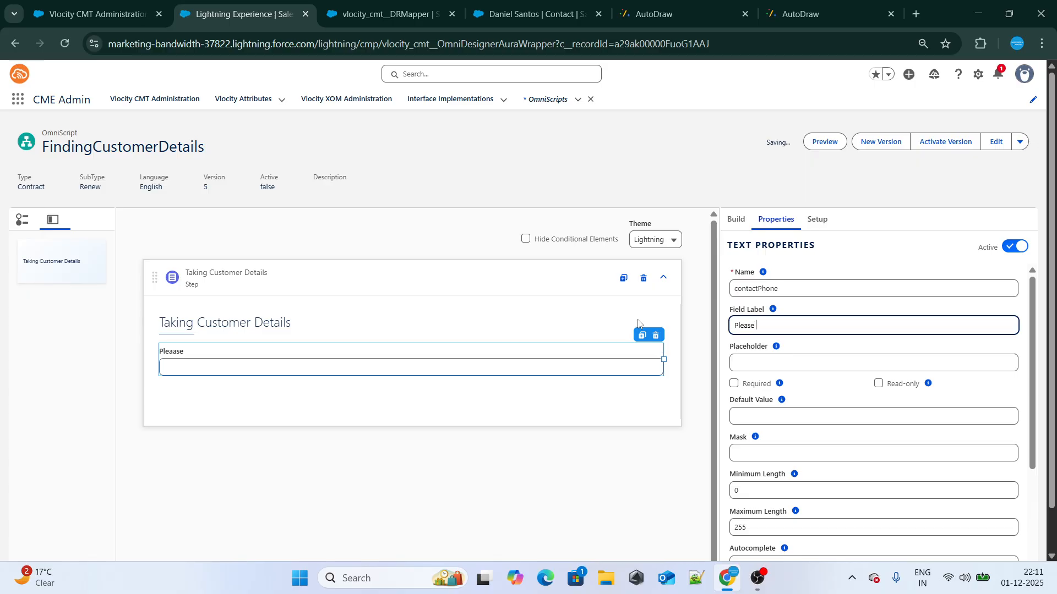
{"action": "type", "text": "se Enter the Customer Phone Number"}
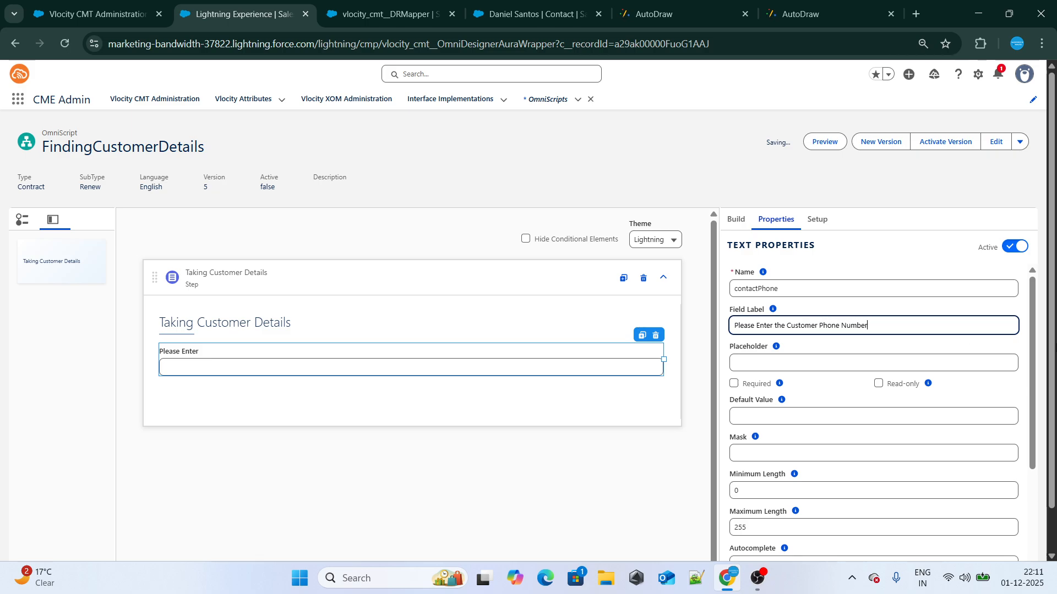
{"action": "left_click", "coordinate": [901, 266]}
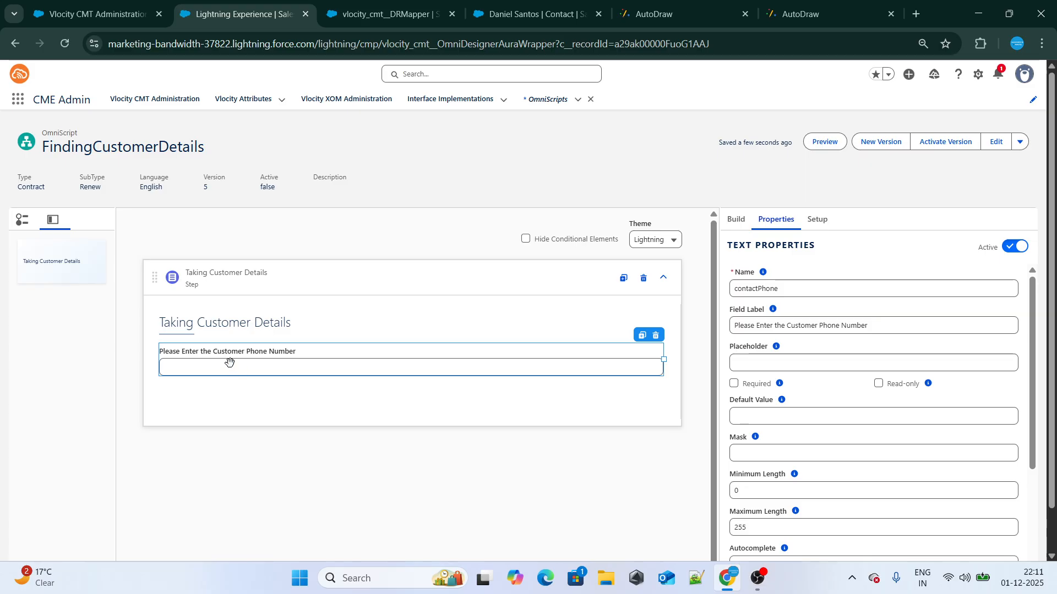
Preview the OmniScript using the phone number from the contact record, check contactPhone in the data JSON, and return to the design view
{"action": "left_click", "coordinate": [820, 142]}
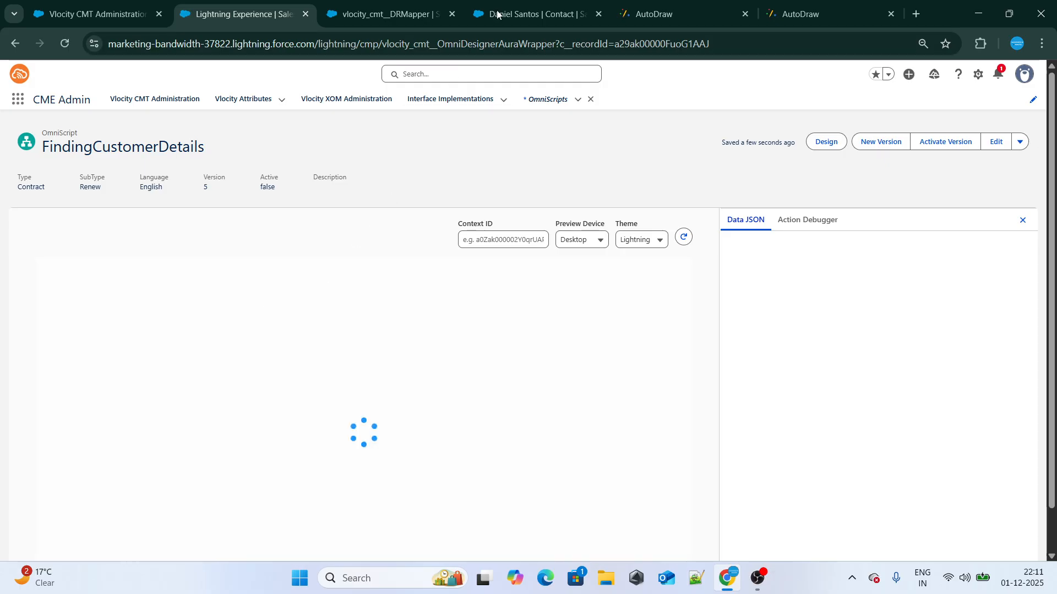
{"action": "left_click", "coordinate": [528, 12]}
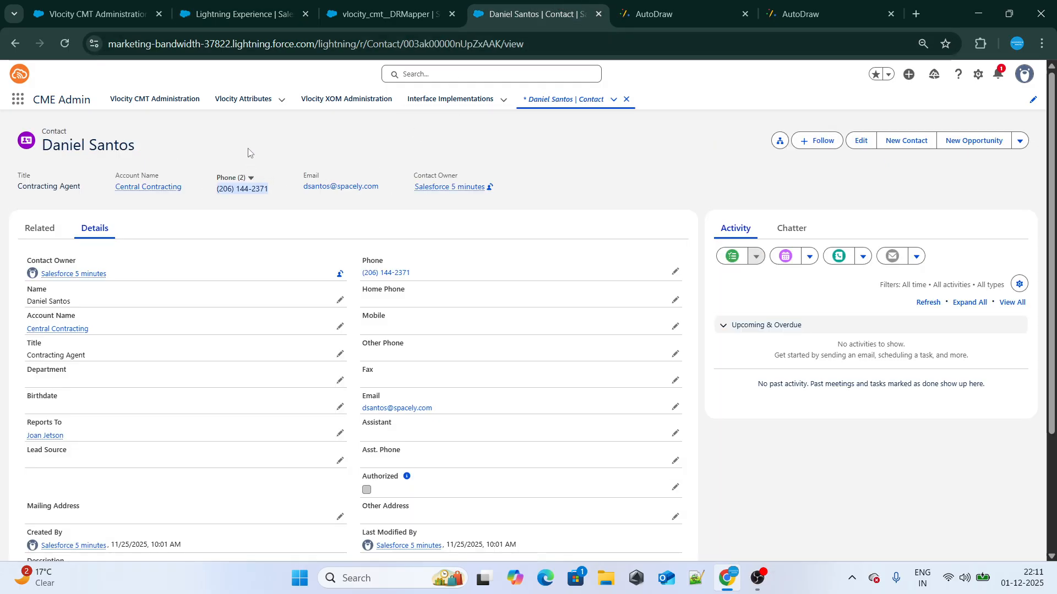
{"action": "left_click", "coordinate": [243, 12]}
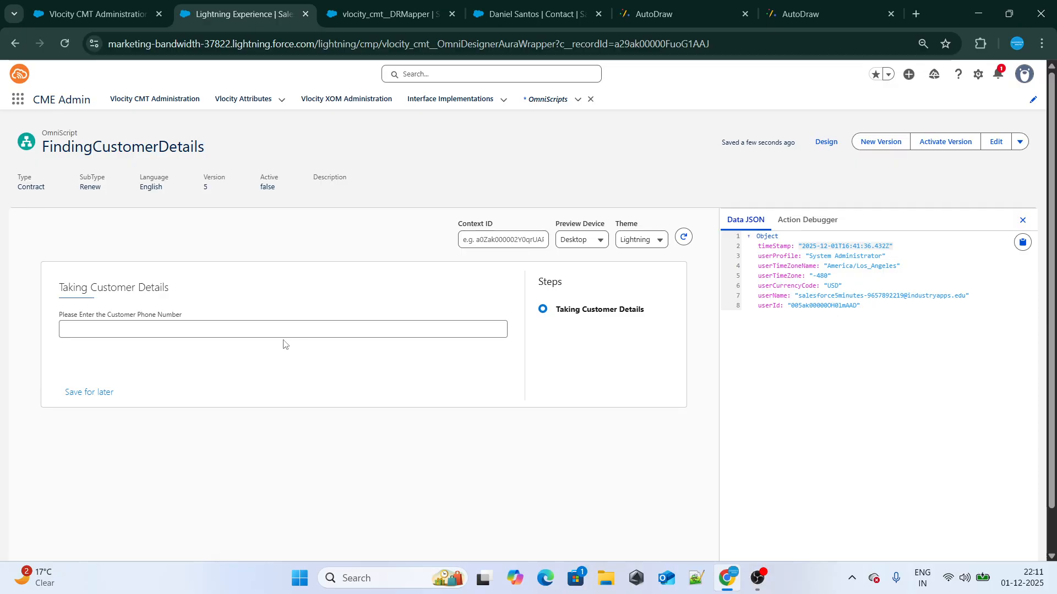
{"action": "left_click", "coordinate": [225, 328]}
{"action": "left_click", "coordinate": [267, 362]}
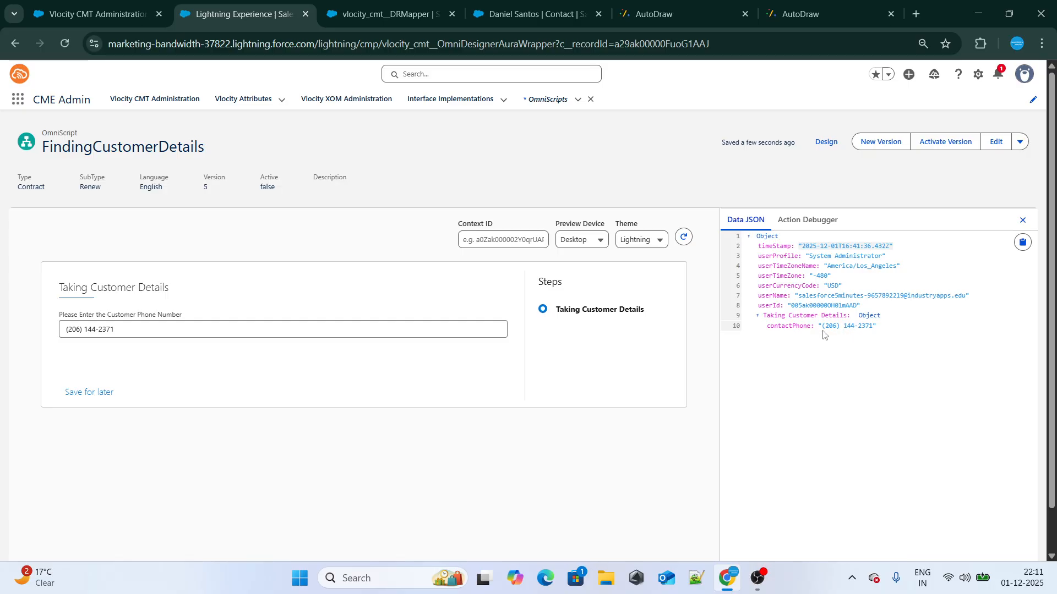
{"action": "left_click", "coordinate": [812, 143]}
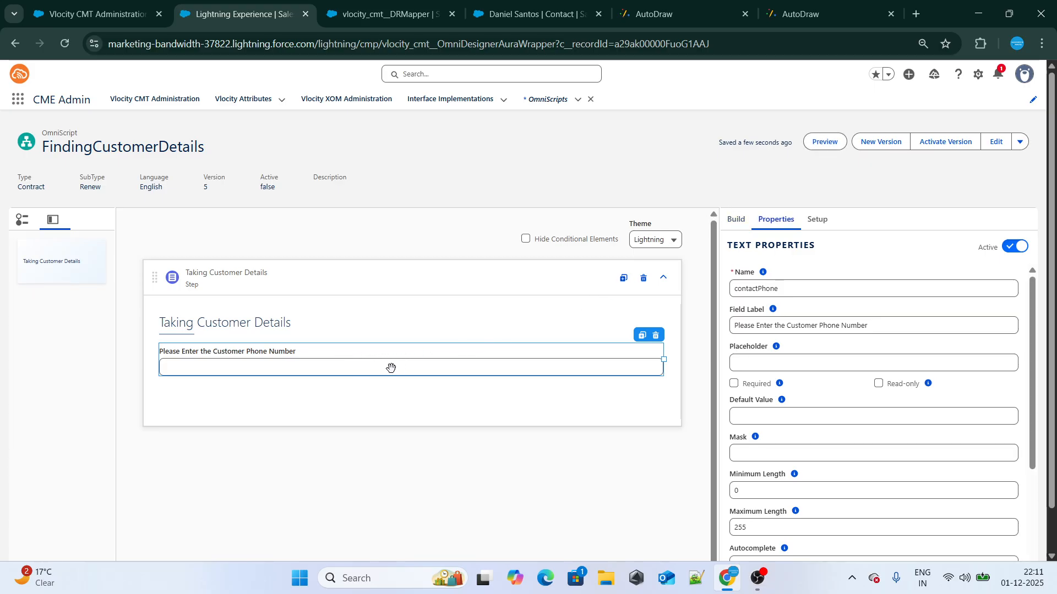
Check the name of the getCustomerDetailsBasedOnPhone DataRaptor and add a DataRaptor Turbo Action below the Taking Customer Details step
{"action": "left_click", "coordinate": [385, 14]}
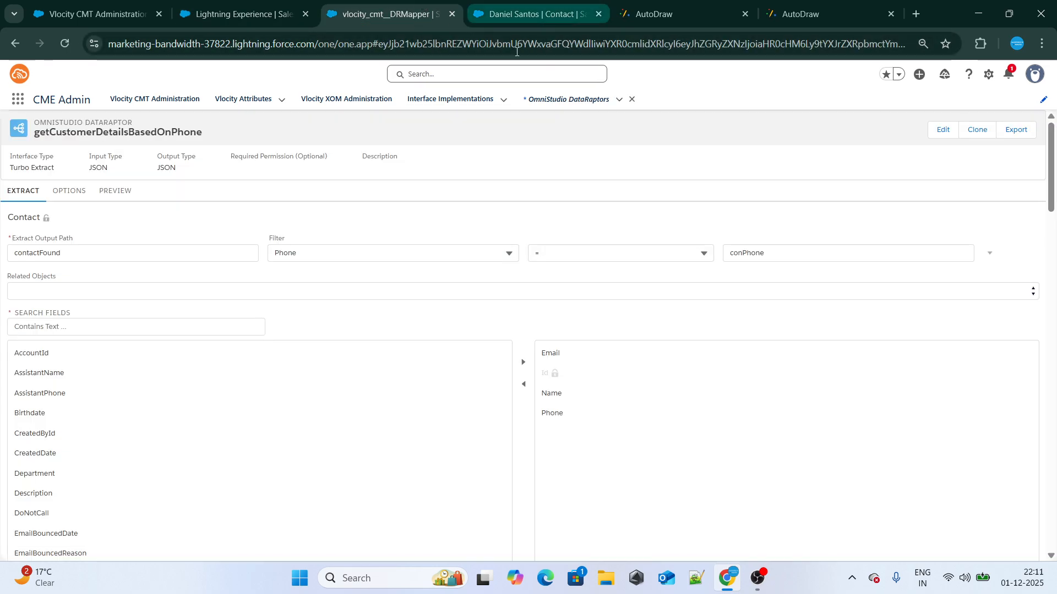
{"action": "left_click_drag", "start_coordinate": [505, 8], "coordinate": [386, 7]}
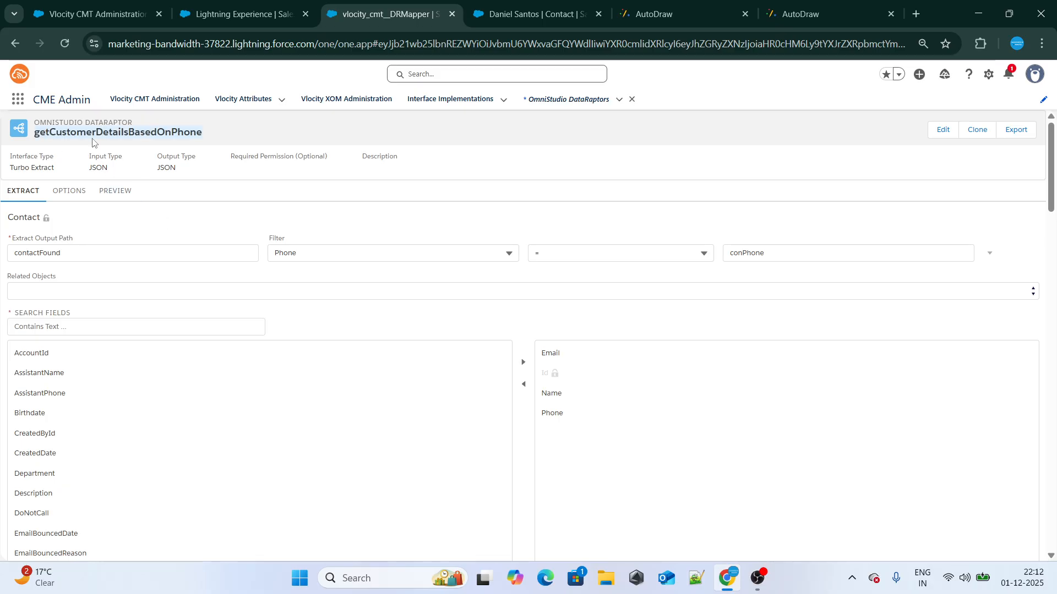
{"action": "left_click", "coordinate": [242, 14]}
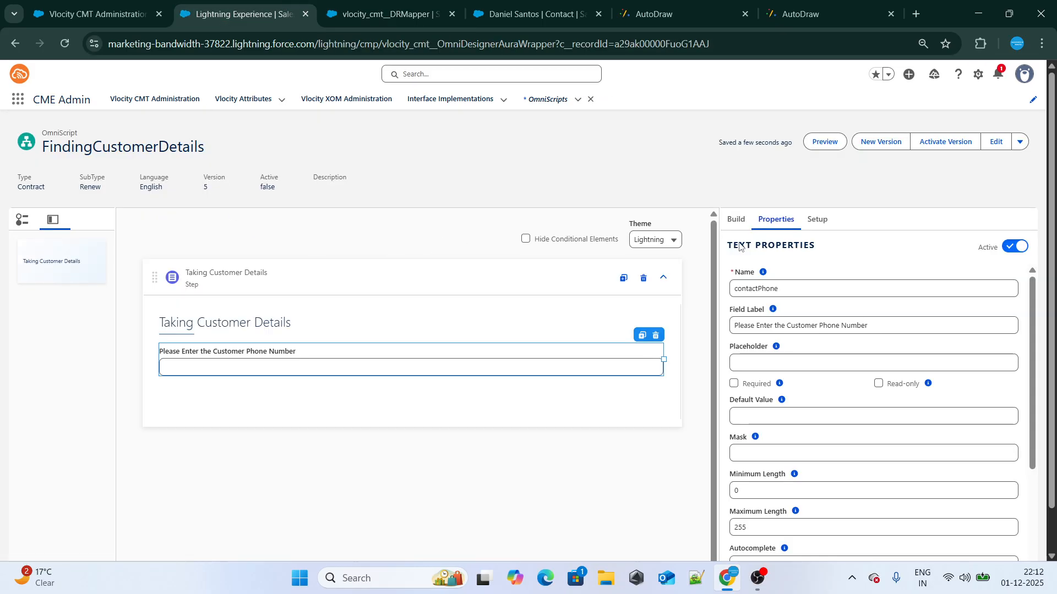
{"action": "left_click", "coordinate": [736, 219]}
{"action": "left_click", "coordinate": [768, 278]}
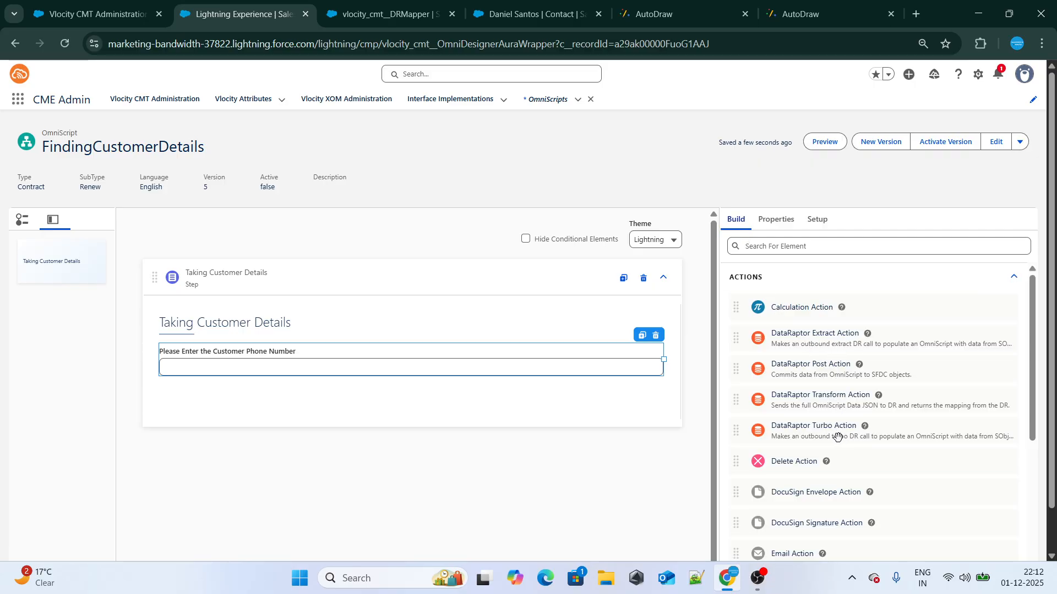
{"action": "left_click_drag", "start_coordinate": [776, 427], "coordinate": [370, 438]}
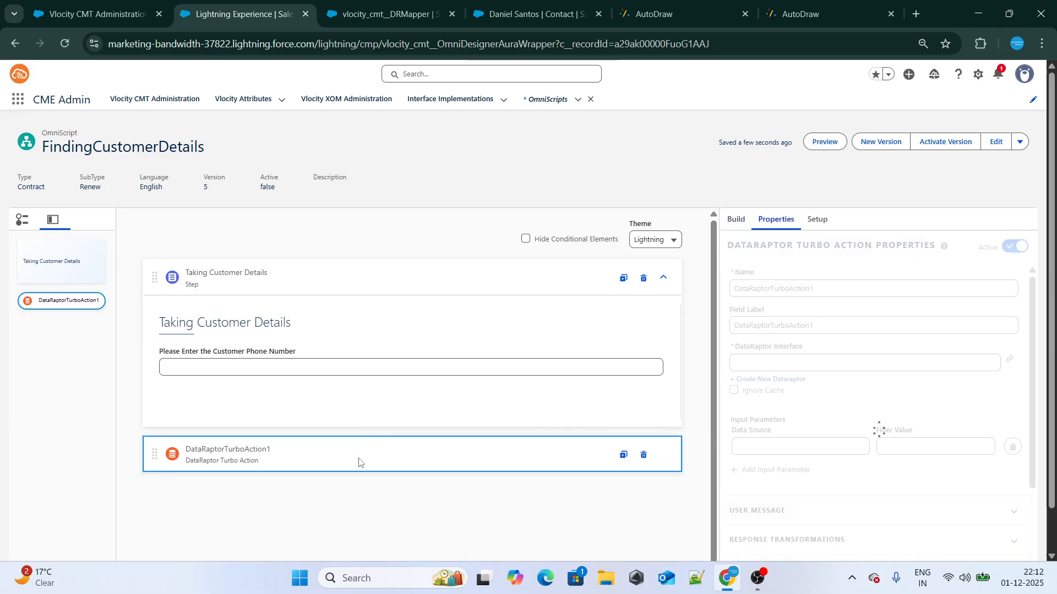
Set both the name and the field label of the new Turbo Action to FetchingCustomerbasedOnPhone
{"action": "left_click_drag", "start_coordinate": [825, 289], "coordinate": [694, 282]}
{"action": "key", "text": "BackSpace"}
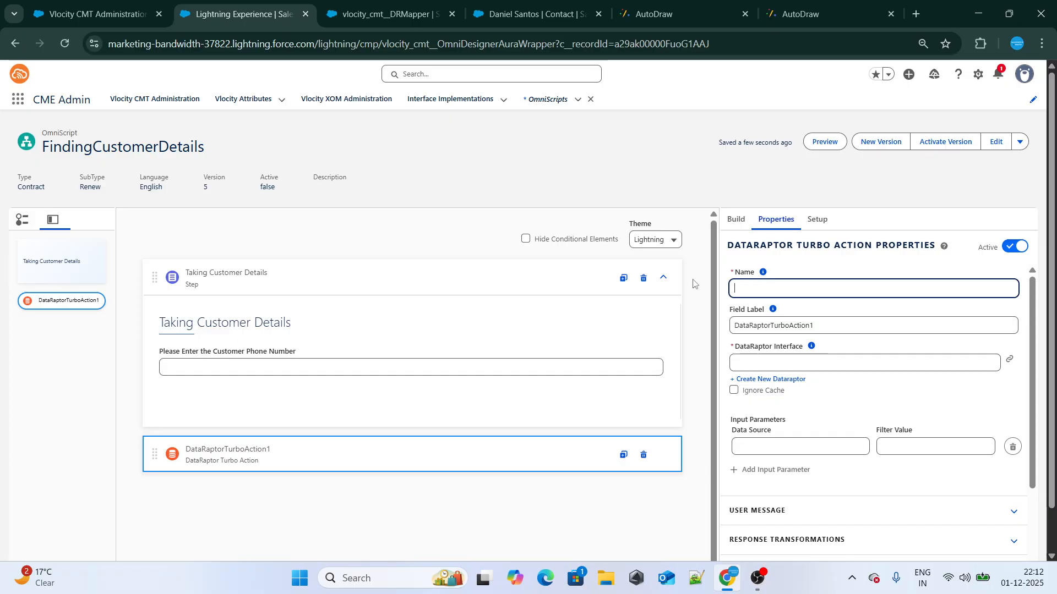
{"action": "type", "text": "FetchingCustomerbased"}
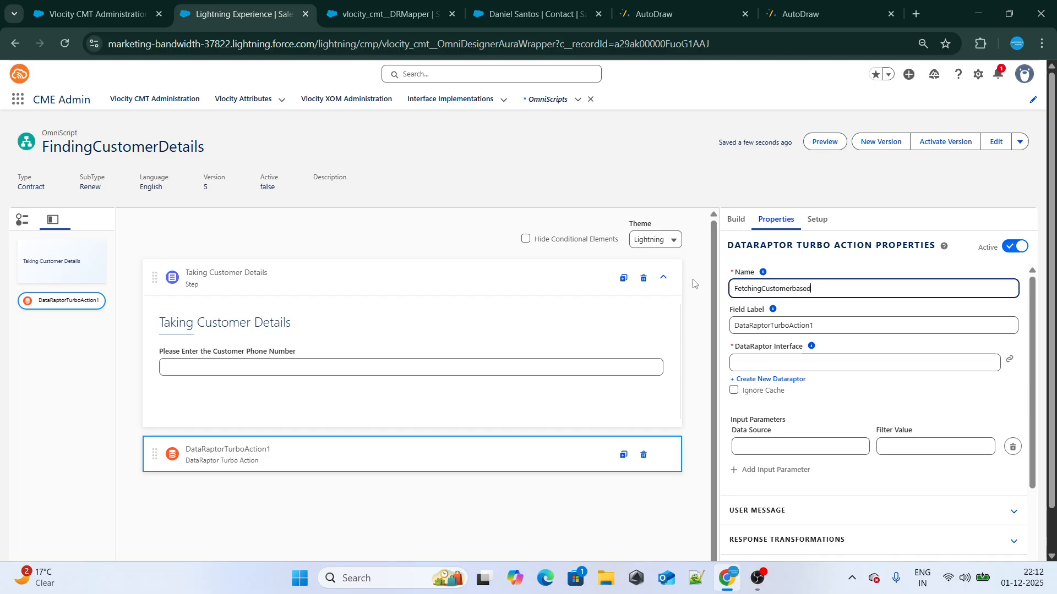
{"action": "type", "text": "OnPhone"}
{"action": "key", "text": "ctrl+a"}
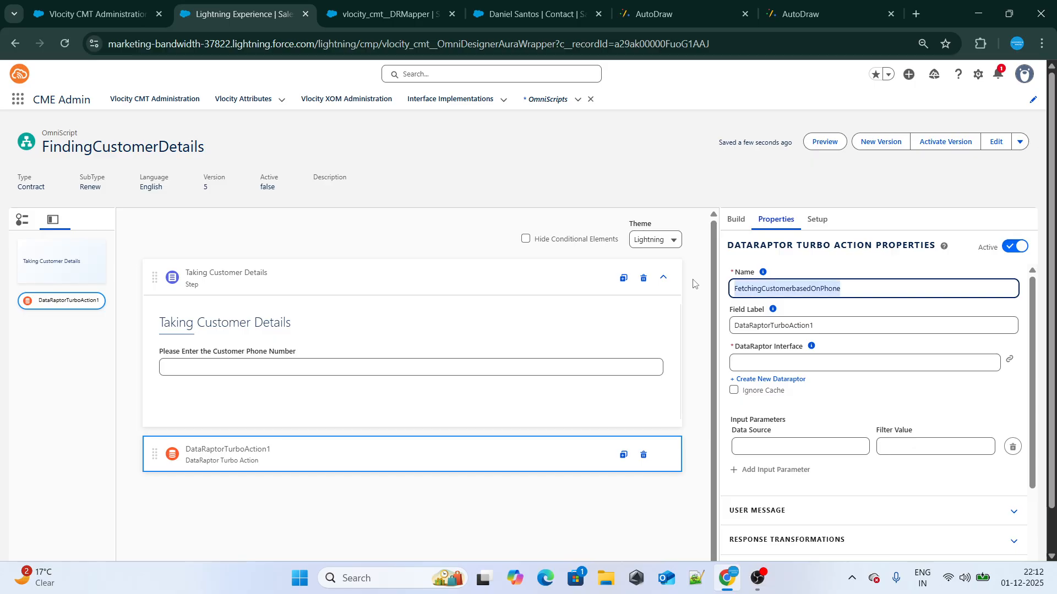
{"action": "key", "text": "ctrl+c"}
{"action": "left_click", "coordinate": [808, 325]}
{"action": "key", "text": "ctrl+a"}
{"action": "key", "text": "ctrl+v"}
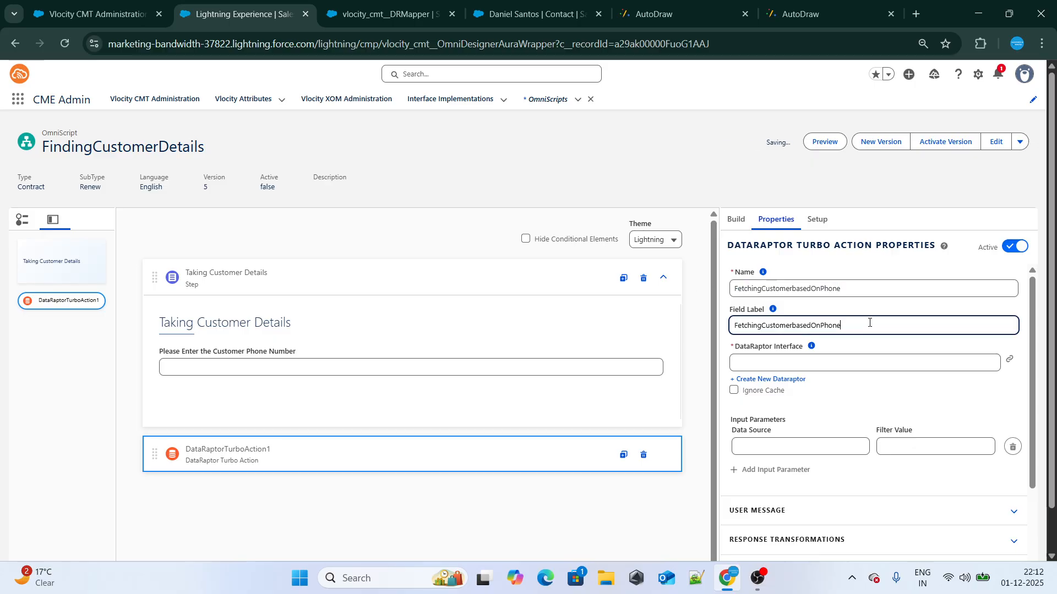
Set the Turbo Action's DataRaptor interface to getCustomerDetailsBasedOnPhone, copying the name from the open DataRaptor page
{"action": "left_click", "coordinate": [847, 364]}
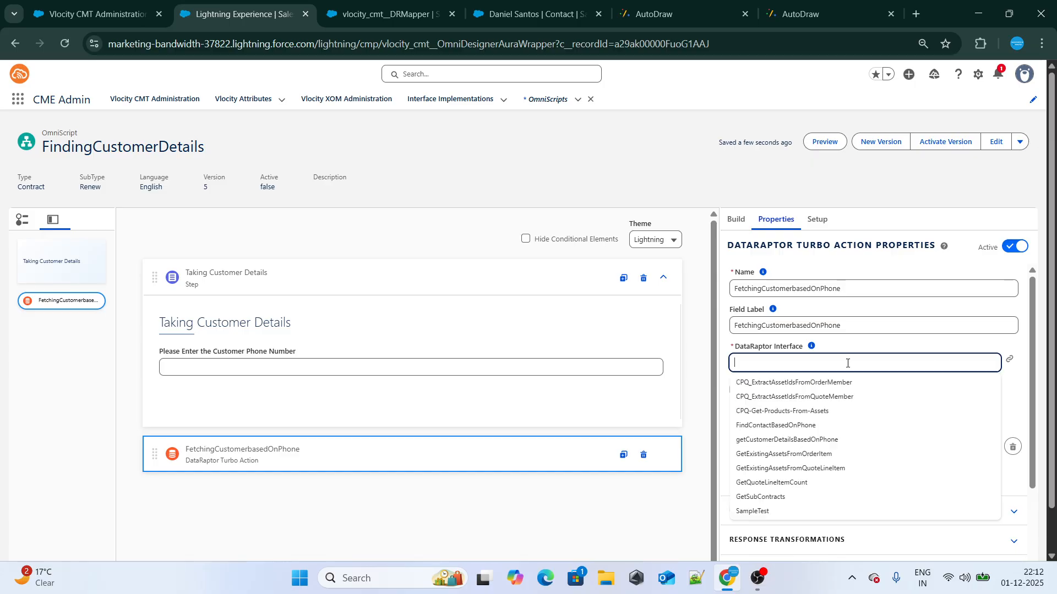
{"action": "left_click", "coordinate": [333, 12]}
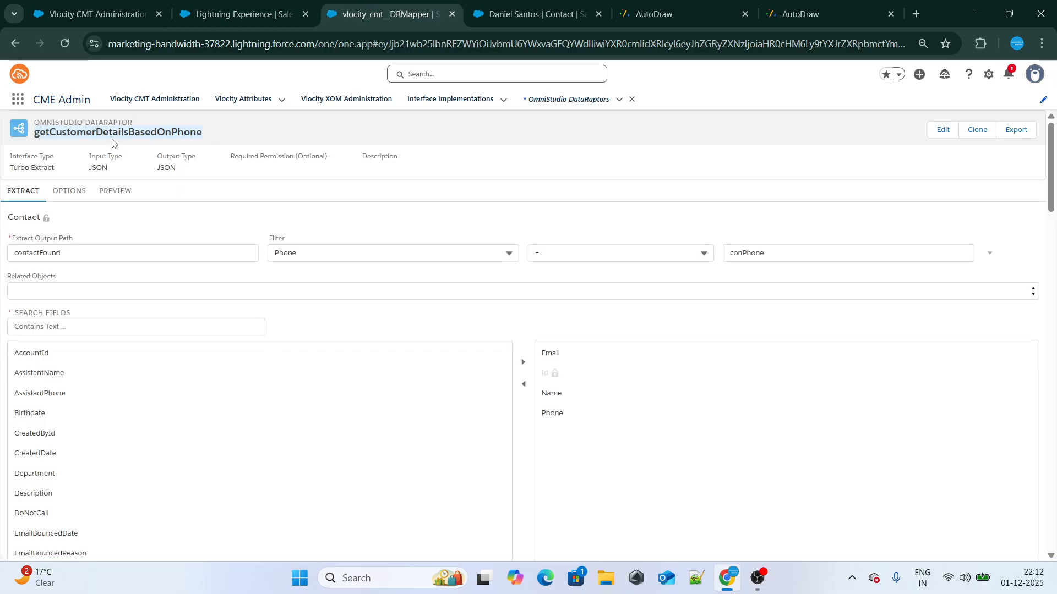
{"action": "left_click", "coordinate": [210, 5]}
{"action": "key", "text": "ctrl+v"}
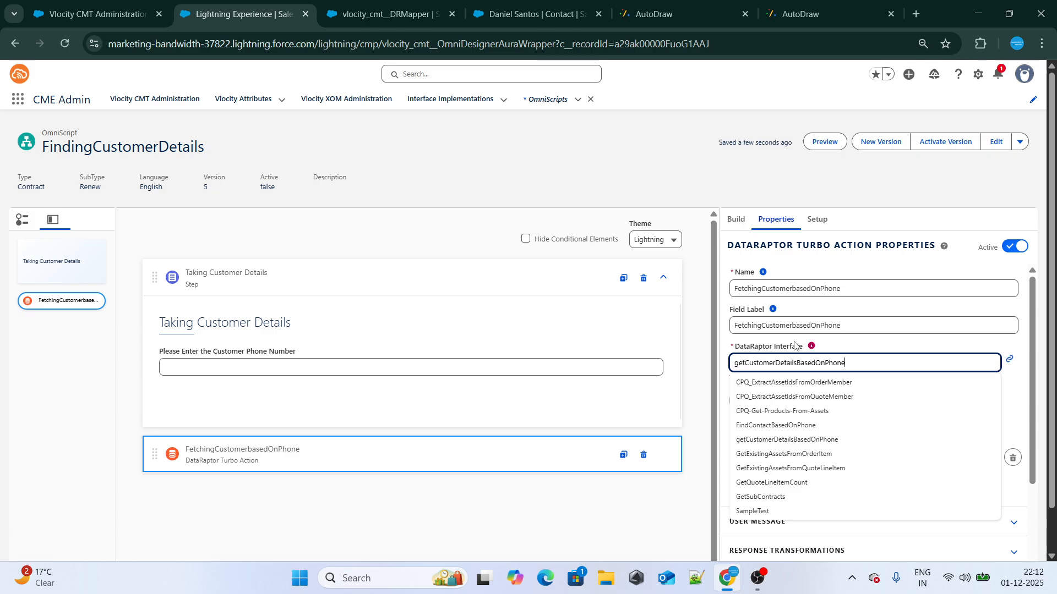
{"action": "left_click", "coordinate": [782, 385]}
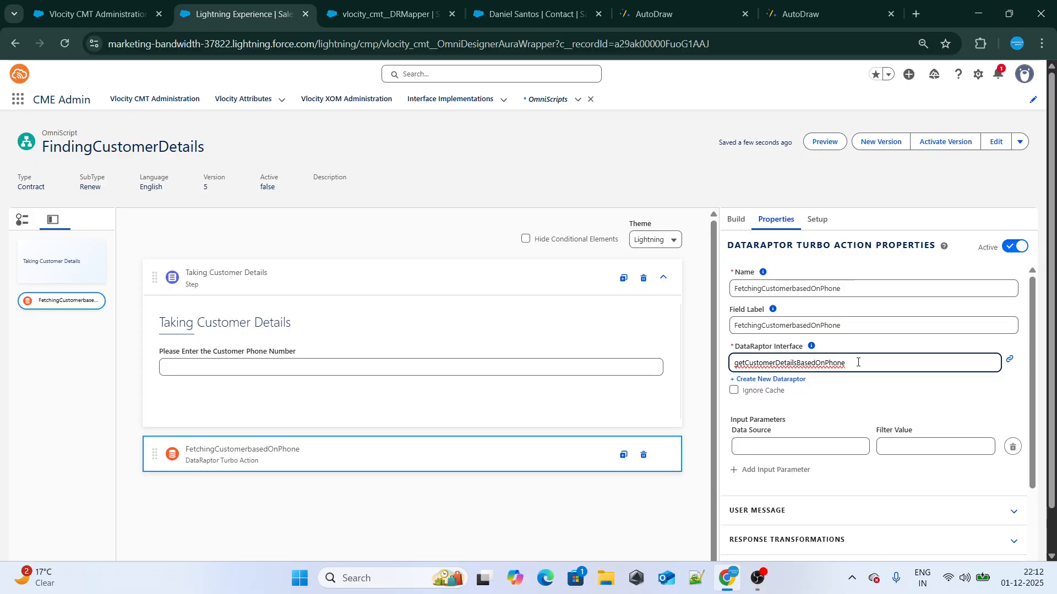
{"action": "left_click_drag", "start_coordinate": [858, 362], "coordinate": [712, 375]}
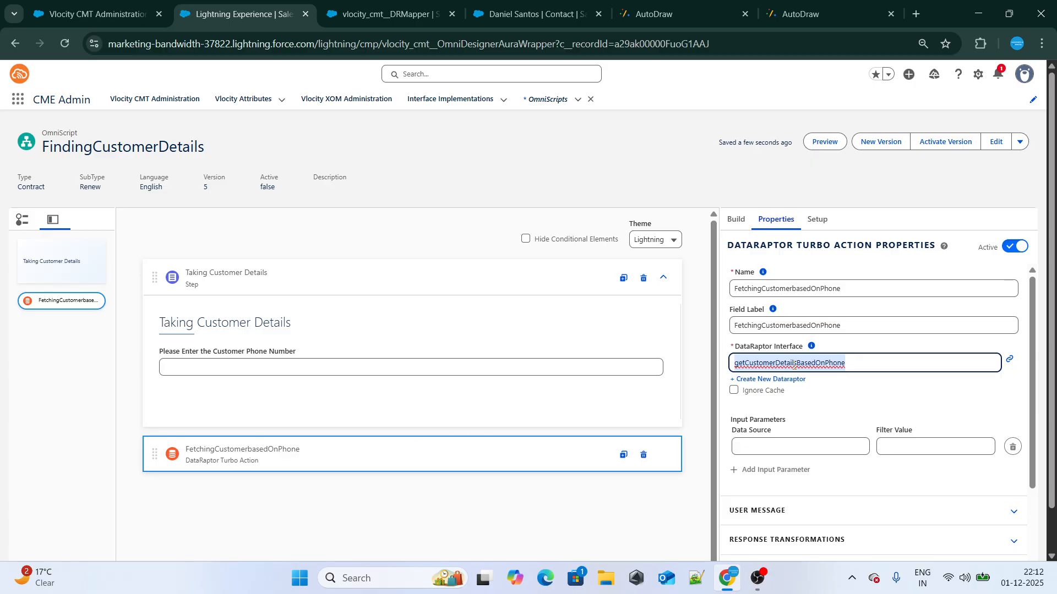
{"action": "left_click", "coordinate": [846, 365]}
{"action": "left_click_drag", "start_coordinate": [846, 365], "coordinate": [734, 364]}
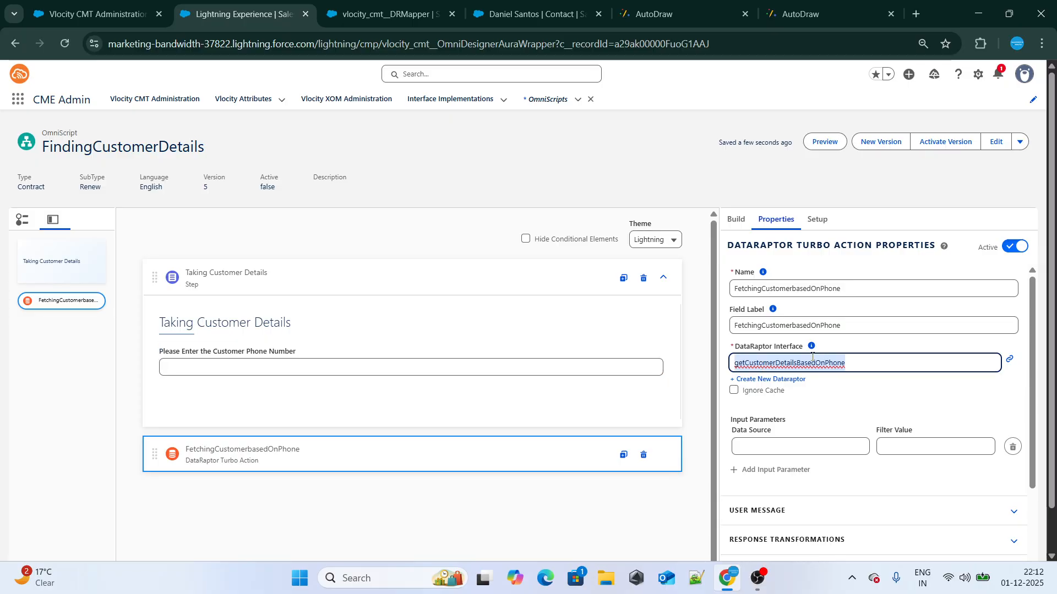
Copy the filter variable conPhone from the DataRaptor and choose contactPhone as the Turbo Action's input data source
{"action": "left_click", "coordinate": [759, 447]}
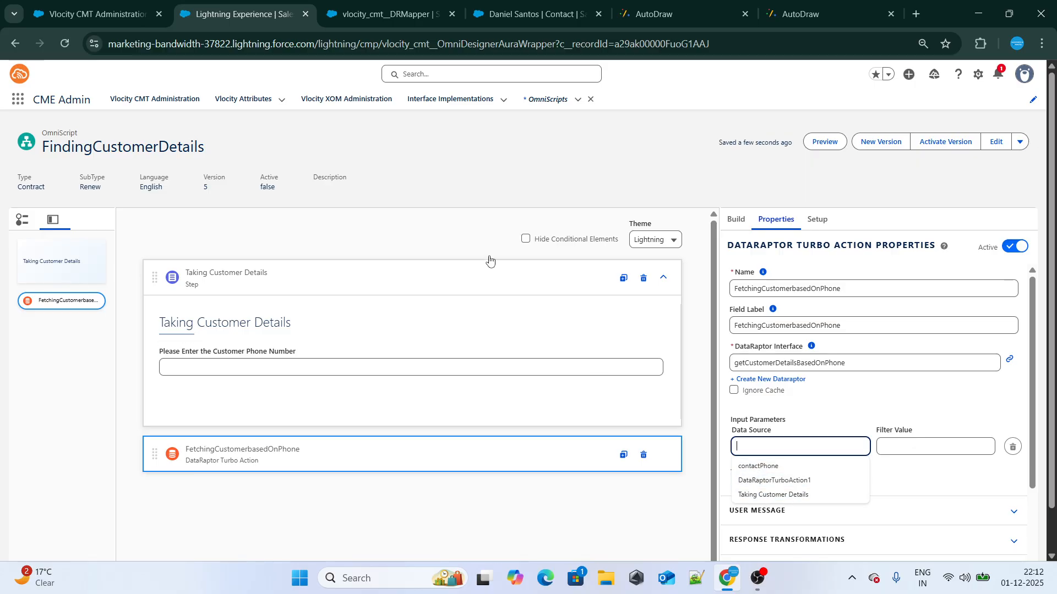
{"action": "left_click", "coordinate": [385, 14]}
{"action": "left_click_drag", "start_coordinate": [767, 255], "coordinate": [716, 257]}
{"action": "key", "text": "ctrl+c"}
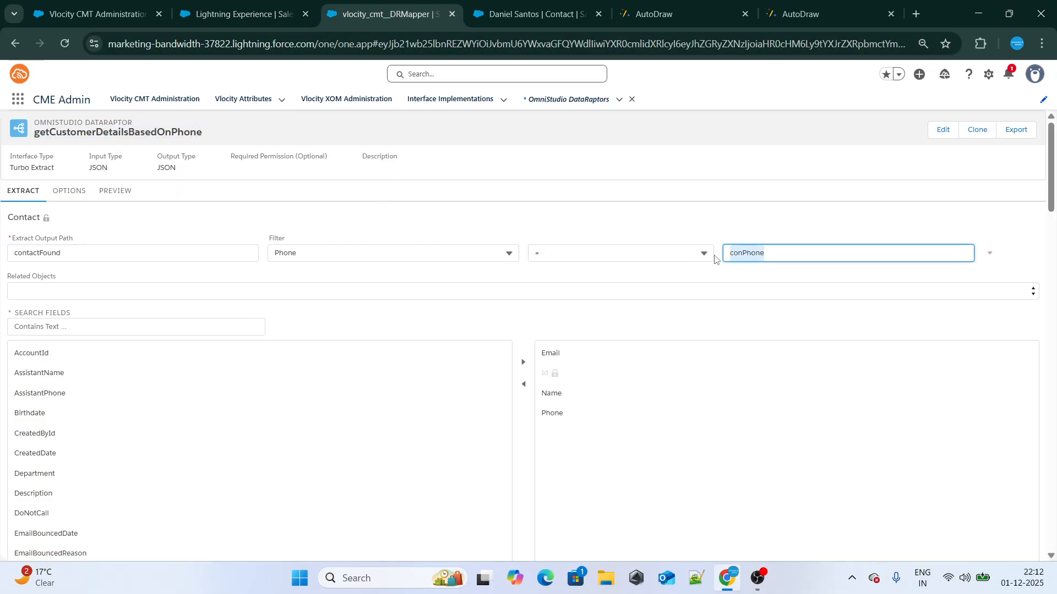
{"action": "left_click", "coordinate": [242, 14]}
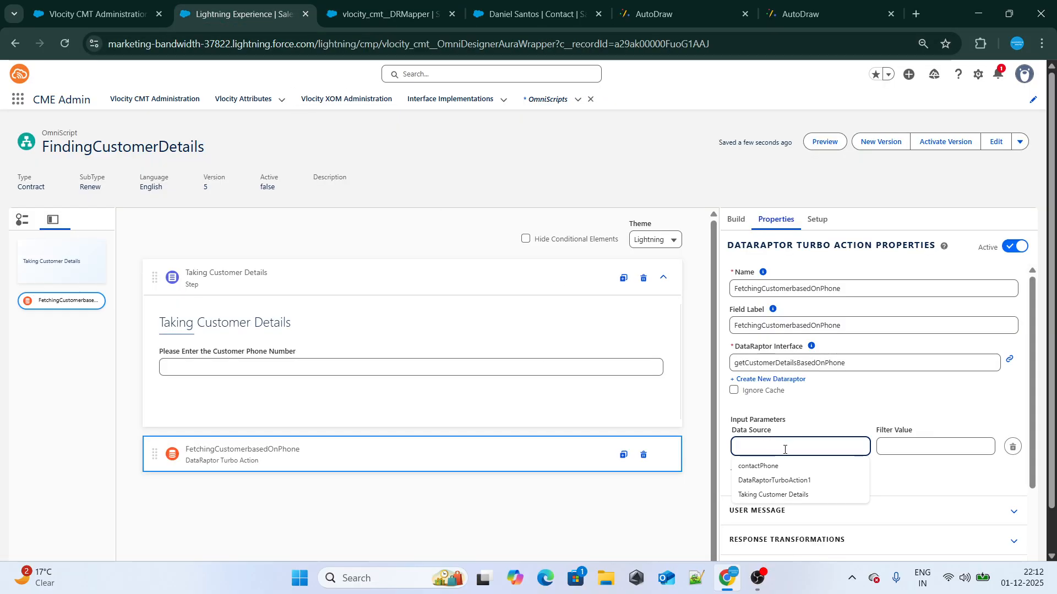
{"action": "left_click", "coordinate": [777, 467]}
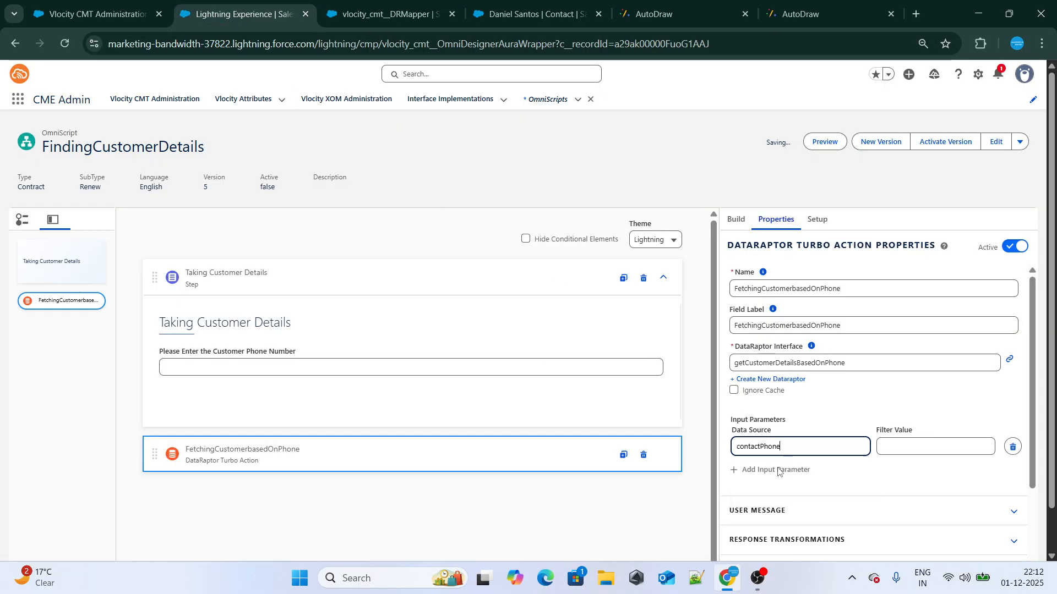
{"action": "key", "text": "ctrl+Tab"}
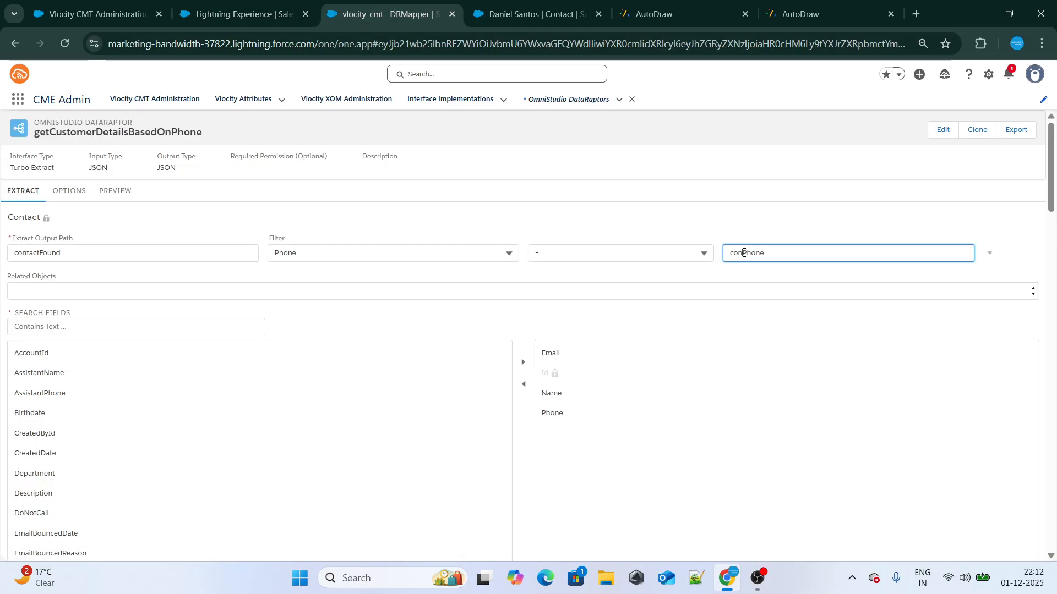
{"action": "left_click", "coordinate": [279, 3]}
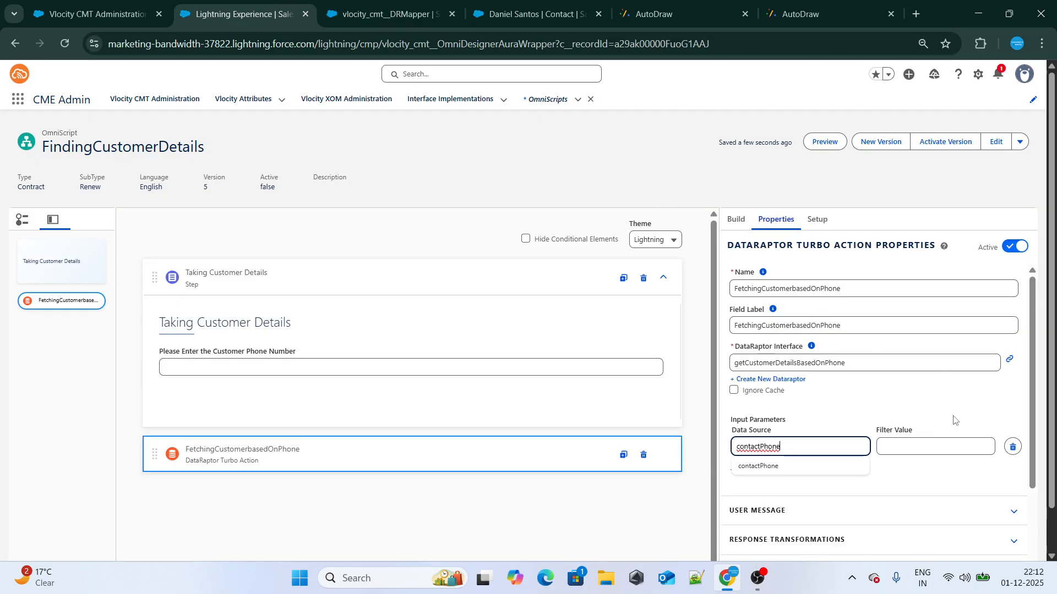
Clear the input parameter's data source and set its filter value to conPhone
{"action": "left_click", "coordinate": [956, 447]}
{"action": "left_click", "coordinate": [820, 446]}
{"action": "key", "text": "ctrl+a"}
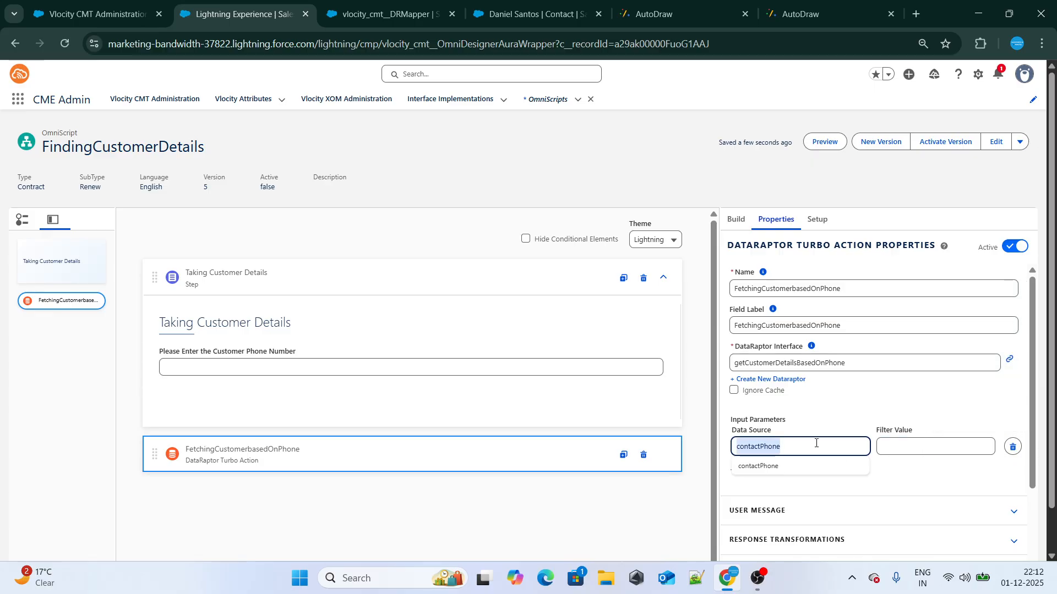
{"action": "key", "text": "ctrl+v"}
{"action": "left_click", "coordinate": [903, 450]}
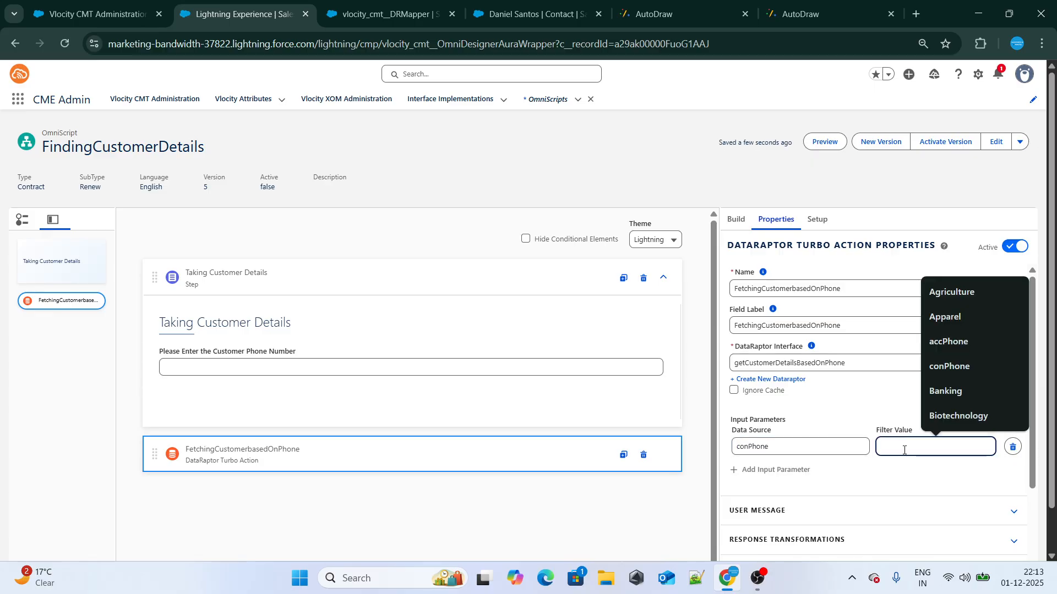
{"action": "left_click", "coordinate": [797, 446]}
{"action": "left_click_drag", "start_coordinate": [796, 446], "coordinate": [715, 450]}
{"action": "key", "text": "ctrl+c"}
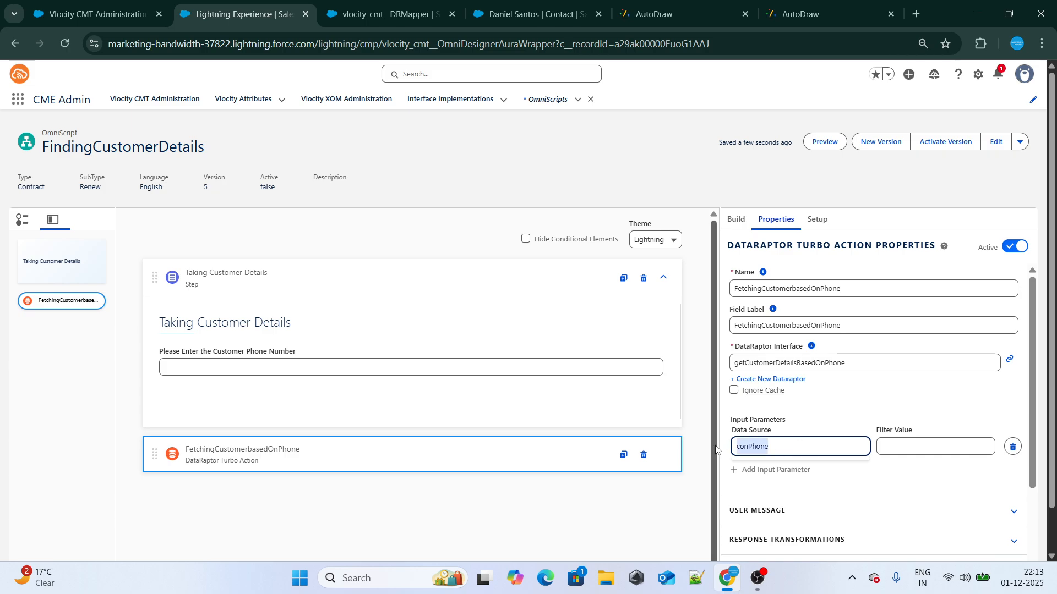
{"action": "key", "text": "BackSpace"}
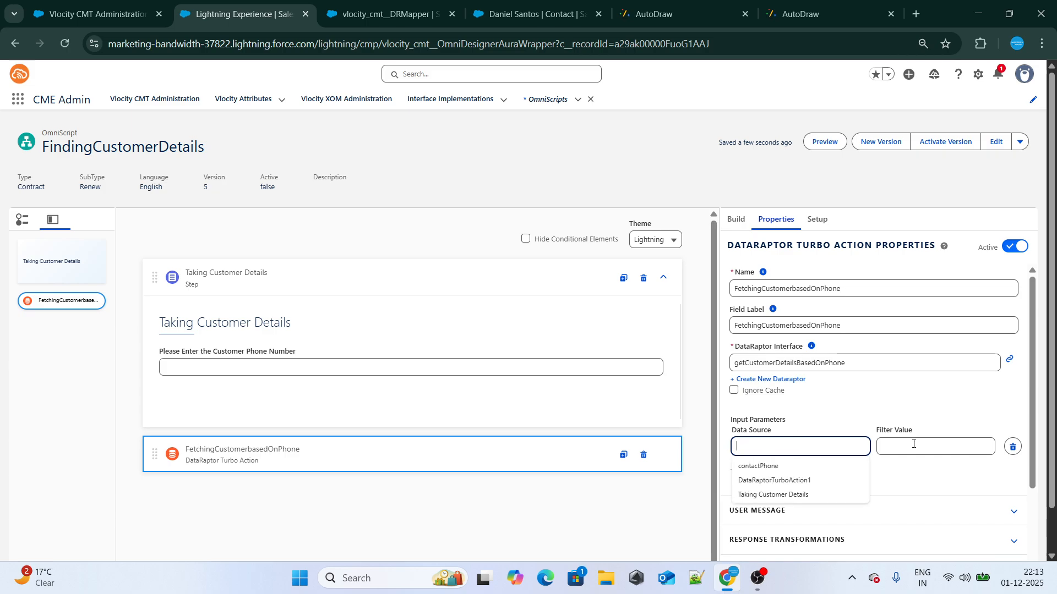
{"action": "left_click", "coordinate": [913, 444]}
{"action": "key", "text": "ctrl+v"}
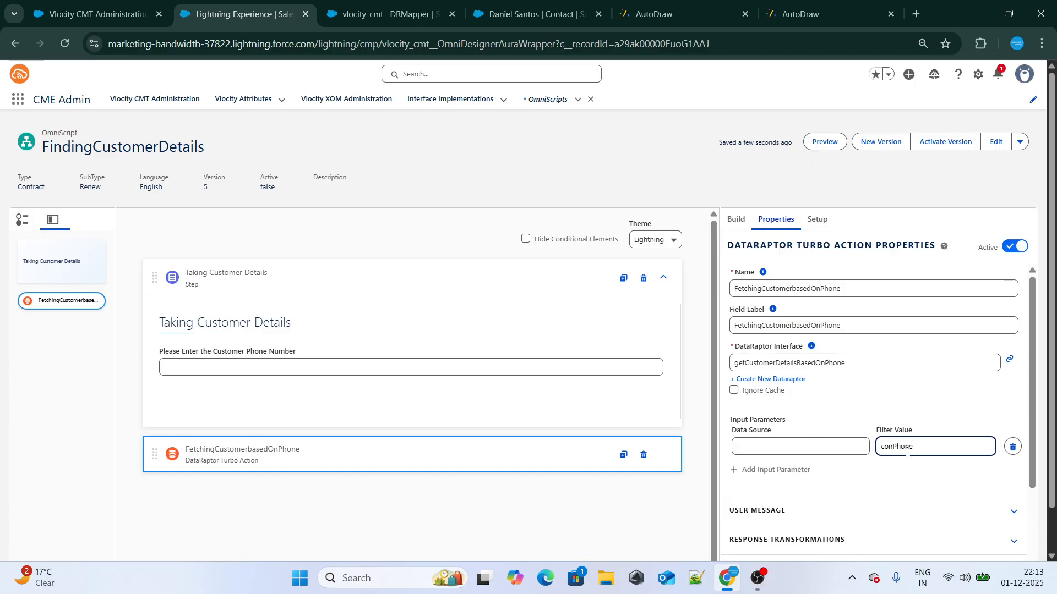
Check the name of the customer phone field and choose contactPhone as the Turbo Action's input data source
{"action": "double_click", "coordinate": [908, 449]}
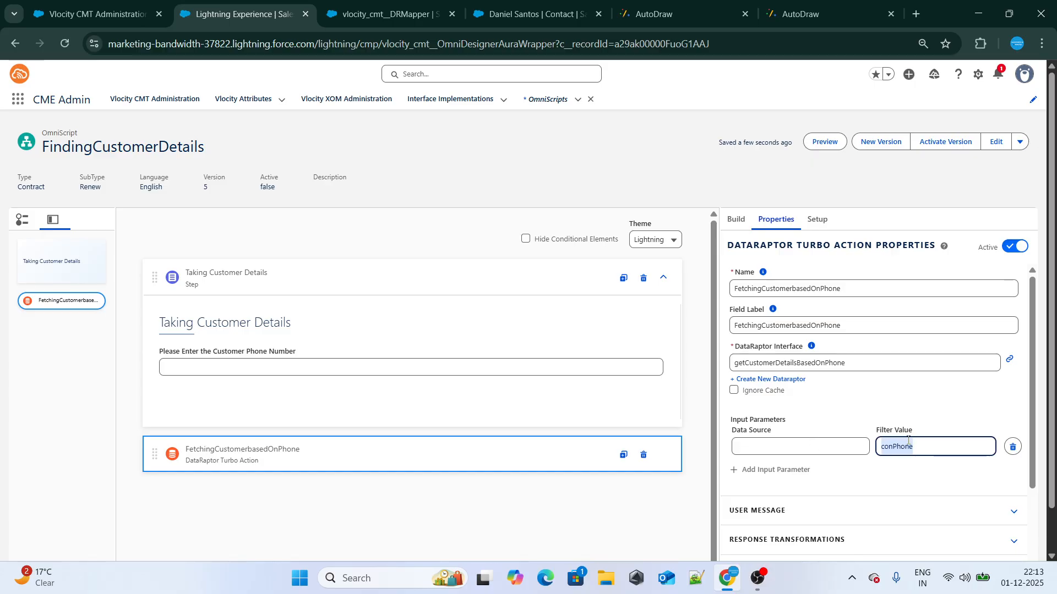
{"action": "left_click", "coordinate": [262, 353]}
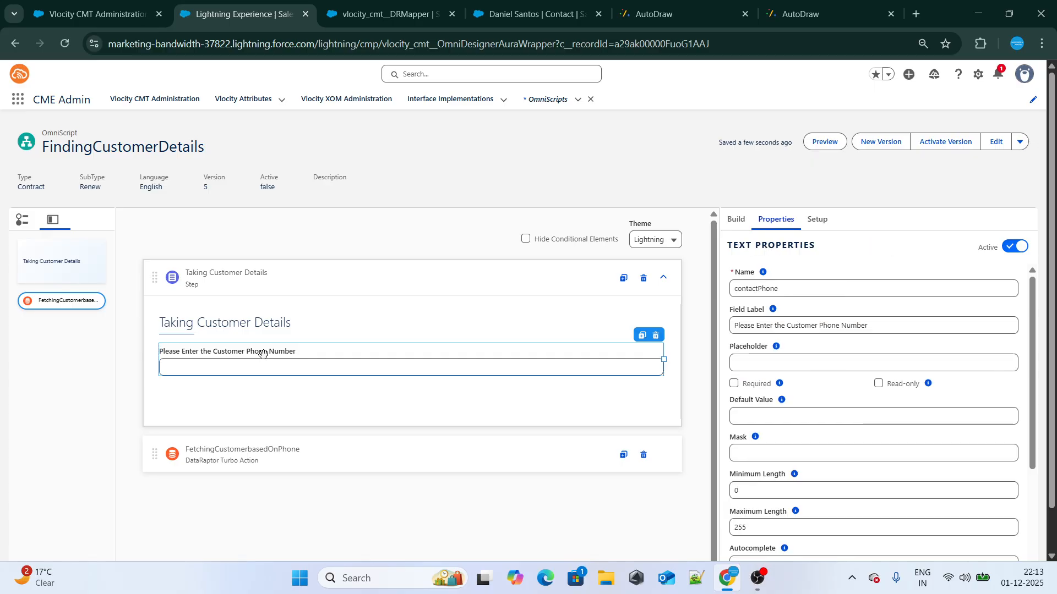
{"action": "double_click", "coordinate": [774, 290]}
{"action": "double_click", "coordinate": [772, 290]}
{"action": "left_click", "coordinate": [303, 471]}
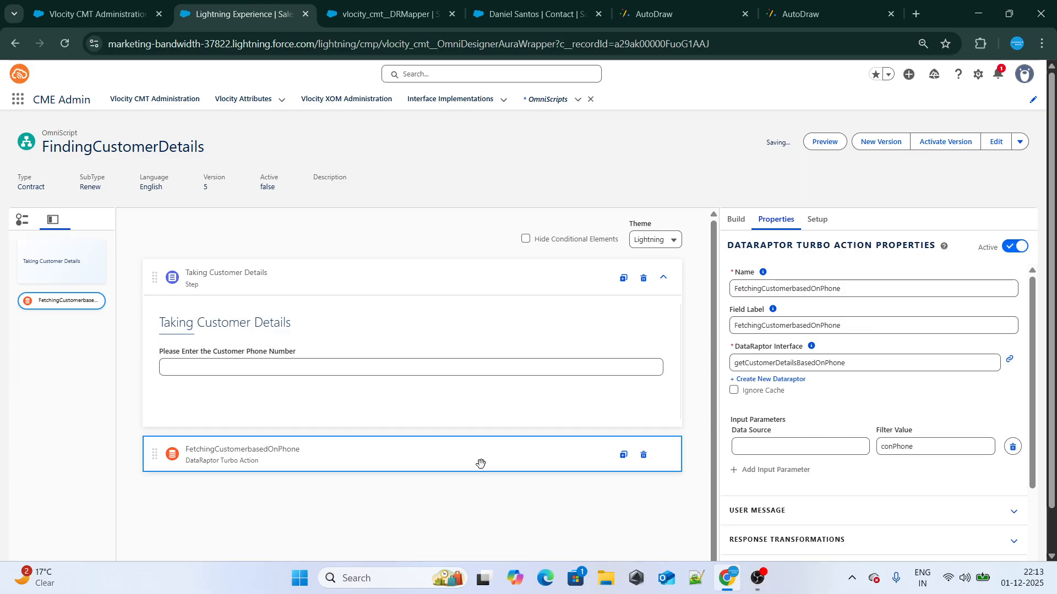
{"action": "left_click", "coordinate": [775, 448]}
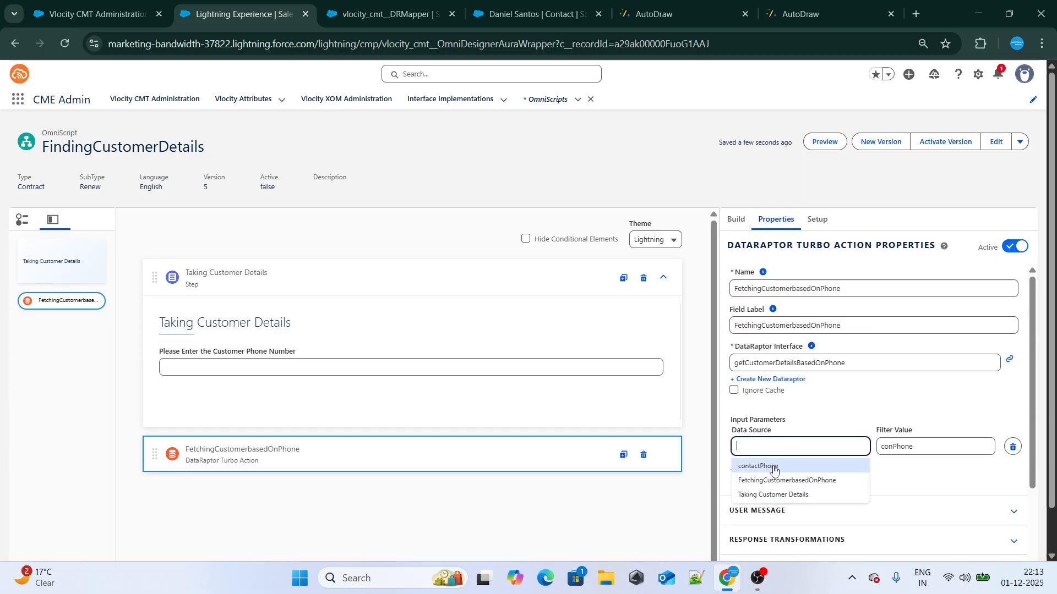
{"action": "left_click", "coordinate": [773, 467]}
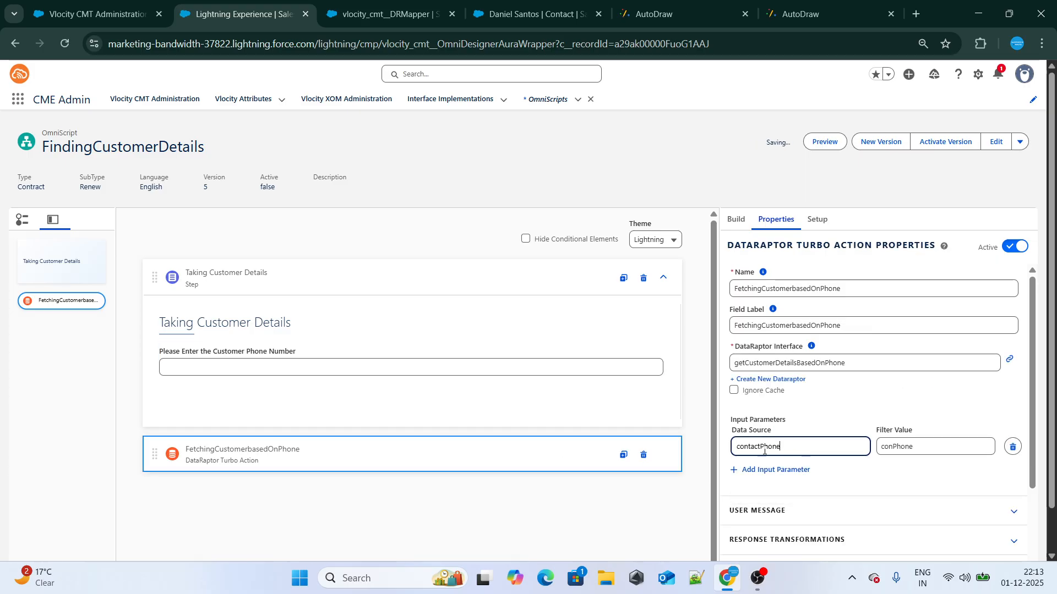
Compare the phone field's name and the DataRaptor's filter variable with the Turbo Action's input parameter
{"action": "left_click", "coordinate": [359, 375]}
{"action": "double_click", "coordinate": [765, 289]}
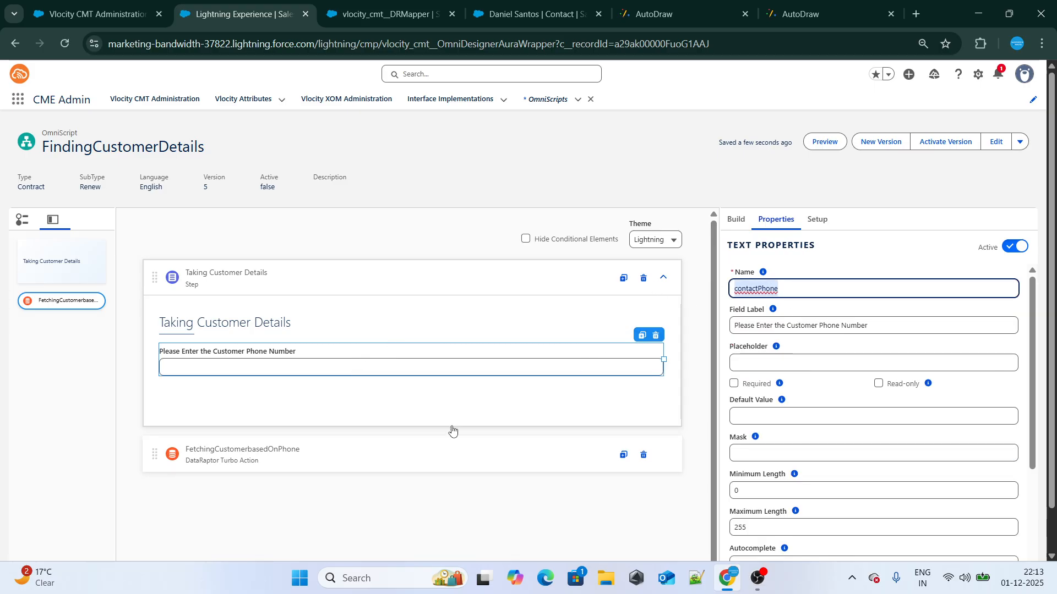
{"action": "left_click", "coordinate": [421, 444]}
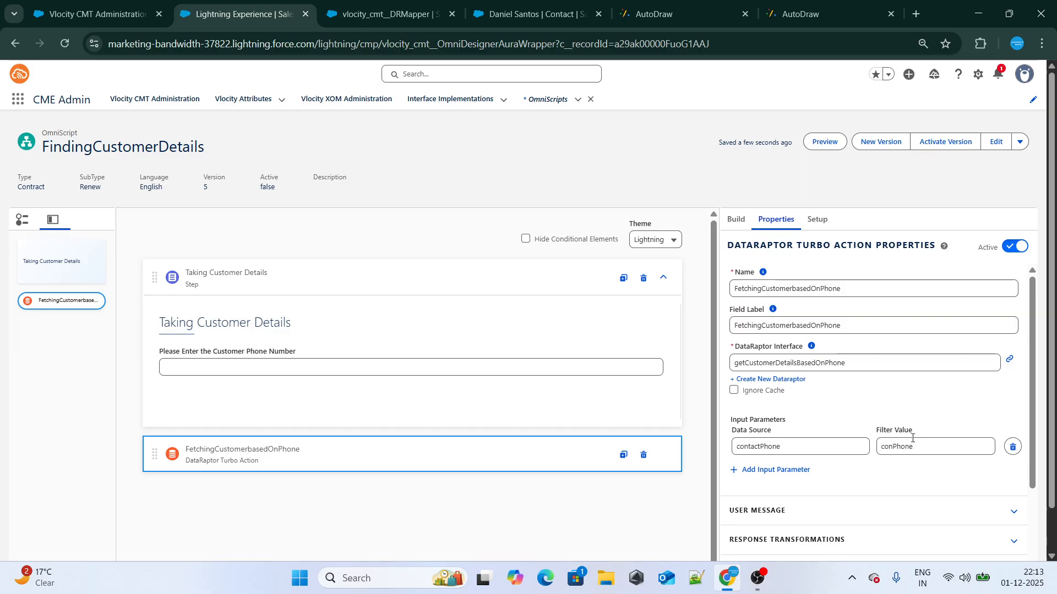
{"action": "left_click", "coordinate": [382, 21]}
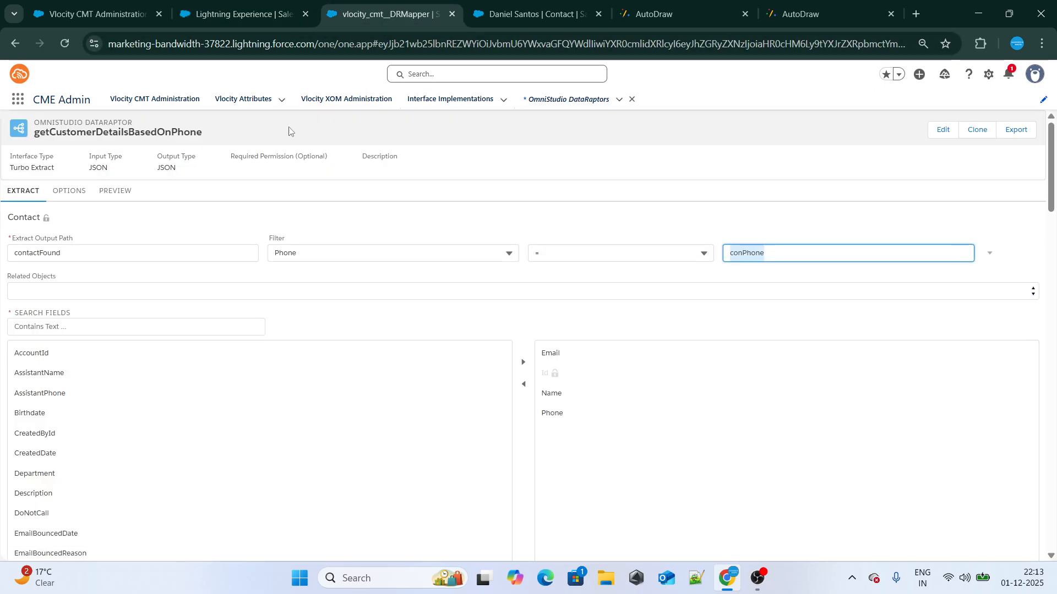
{"action": "left_click", "coordinate": [224, 17]}
Preview the OmniScript, enter the contact's phone number in the Taking Customer Details step and advance to run the Turbo Action
{"action": "left_click", "coordinate": [824, 141]}
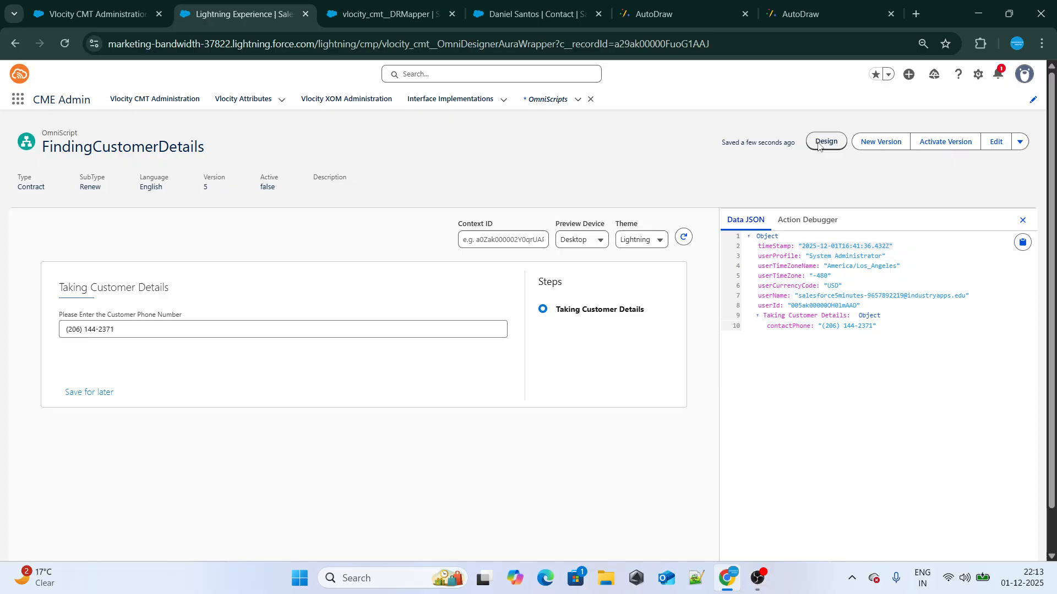
{"action": "left_click", "coordinate": [531, 13]}
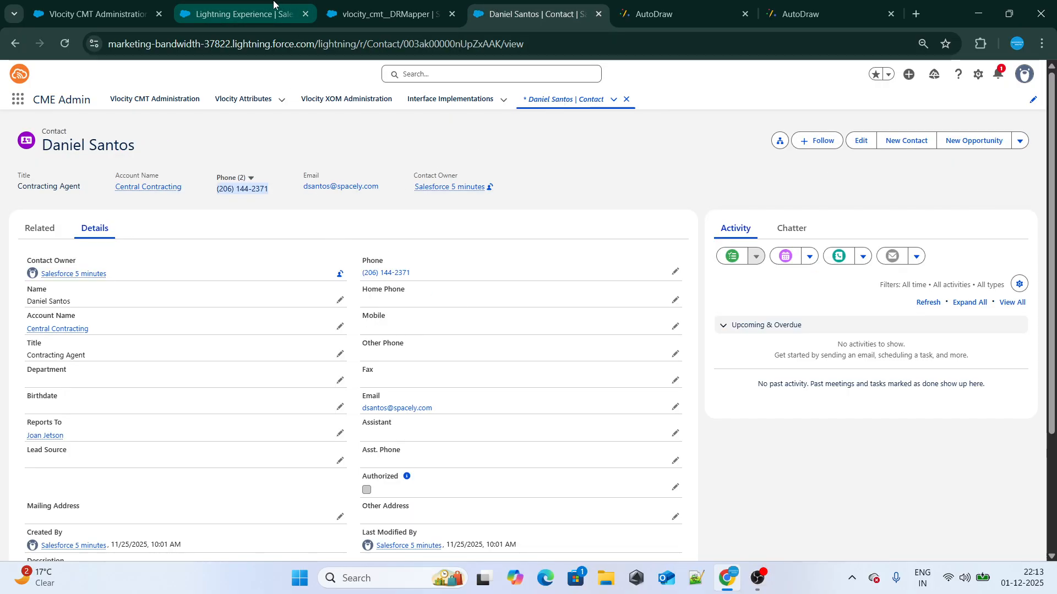
{"action": "left_click", "coordinate": [242, 14]}
{"action": "left_click", "coordinate": [205, 330]}
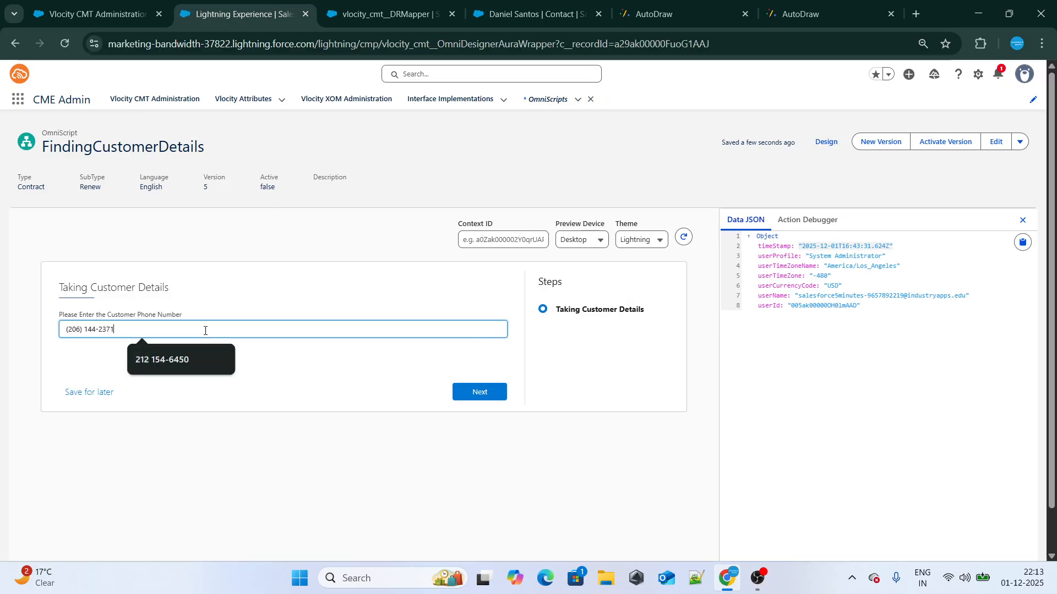
{"action": "left_click", "coordinate": [308, 309]}
{"action": "left_click", "coordinate": [488, 396]}
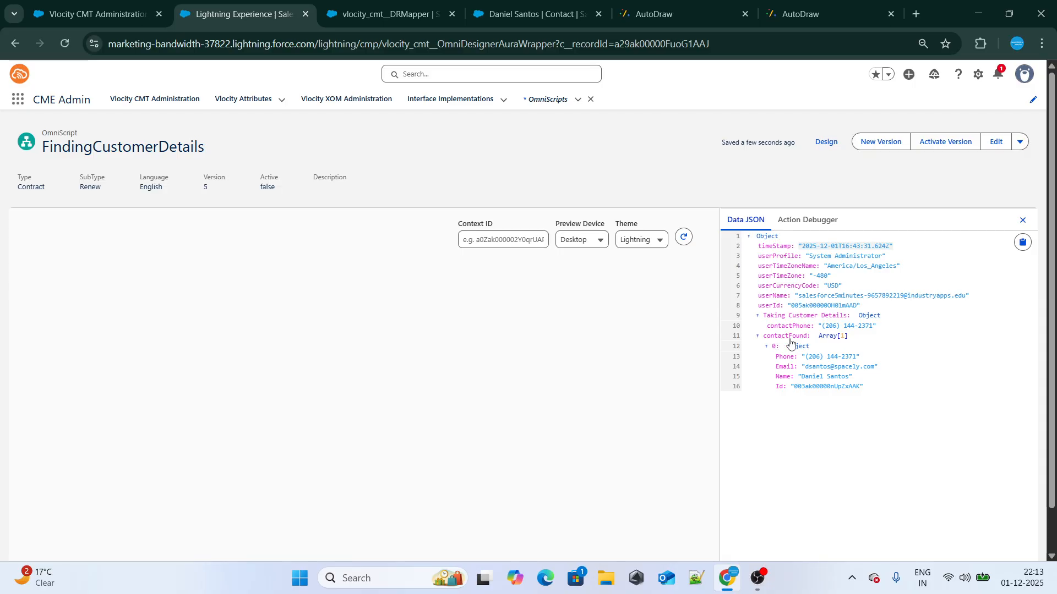
Compare the DataRaptor's extract output path with the node name in the preview's data JSON
{"action": "left_click", "coordinate": [360, 15]}
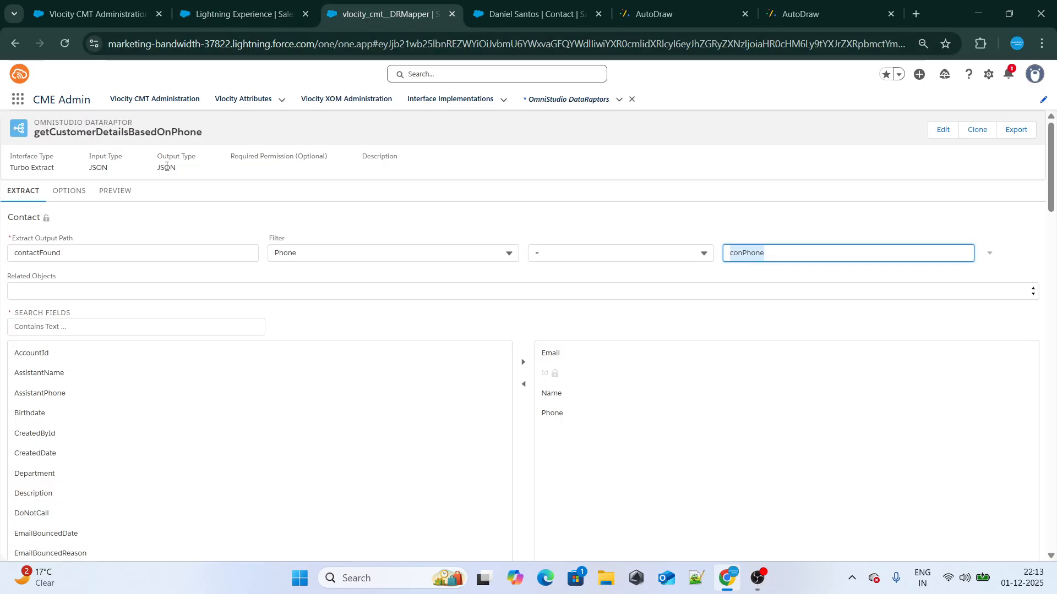
{"action": "left_click", "coordinate": [33, 251]}
{"action": "left_click_drag", "start_coordinate": [33, 251], "coordinate": [11, 252]}
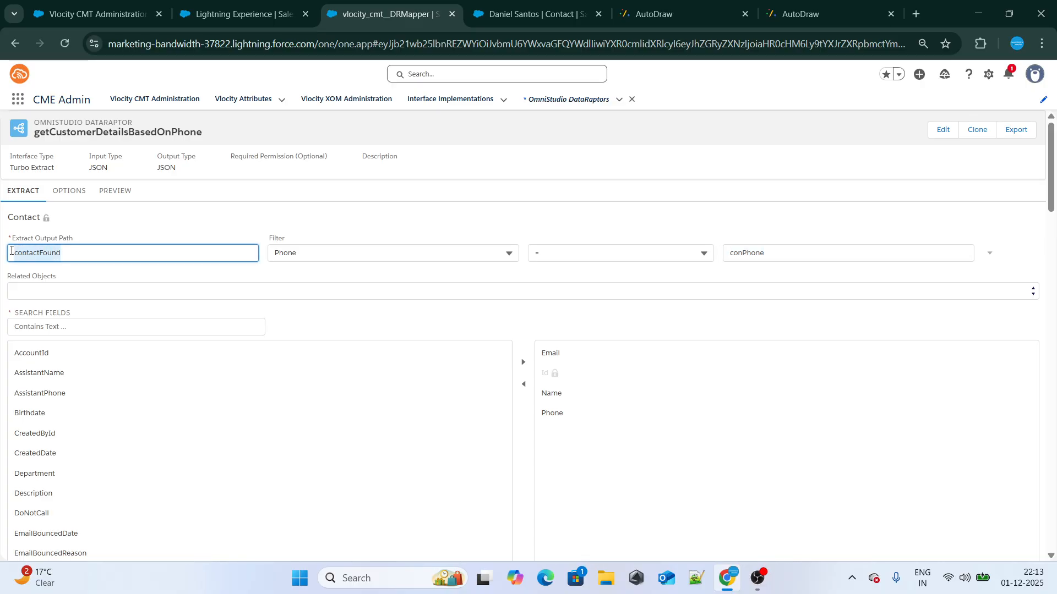
{"action": "left_click", "coordinate": [198, 5]}
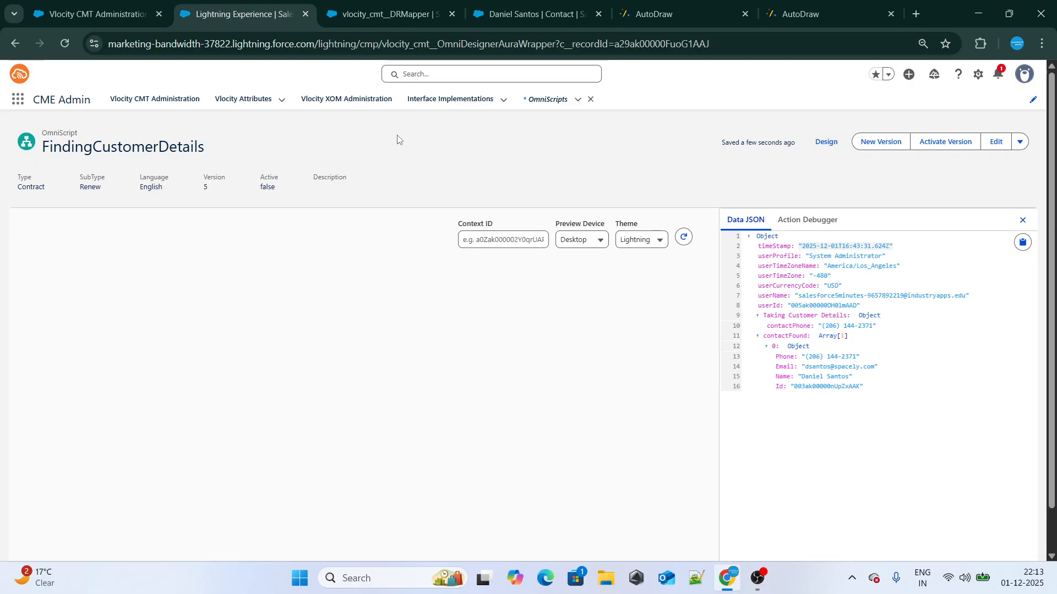
Copy the preview's data JSON and paste it over the contents of the new 151 document in Notepad++
{"action": "left_click", "coordinate": [1018, 246]}
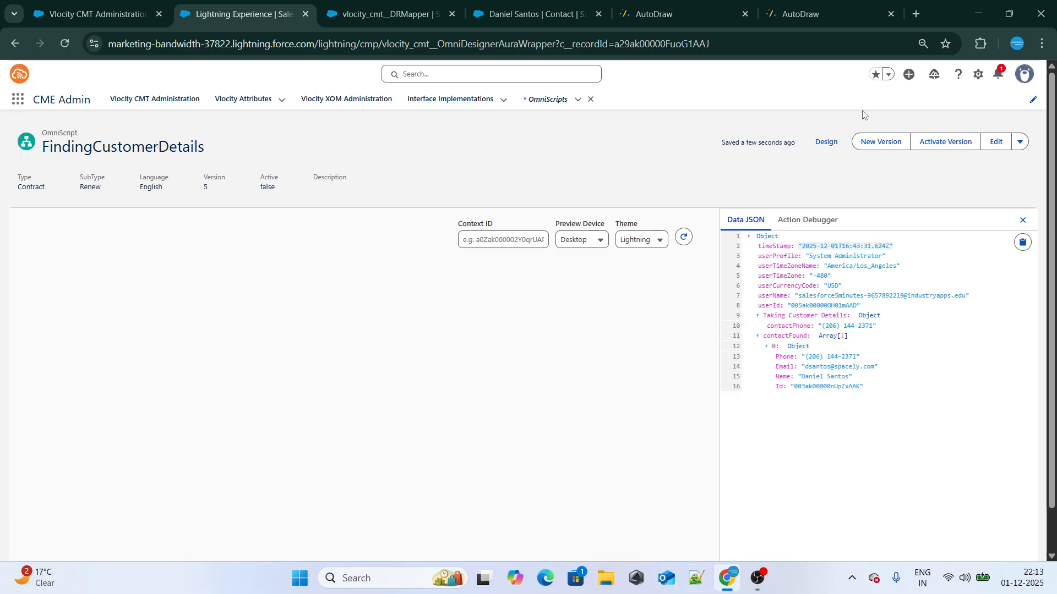
{"action": "left_click", "coordinate": [696, 578]}
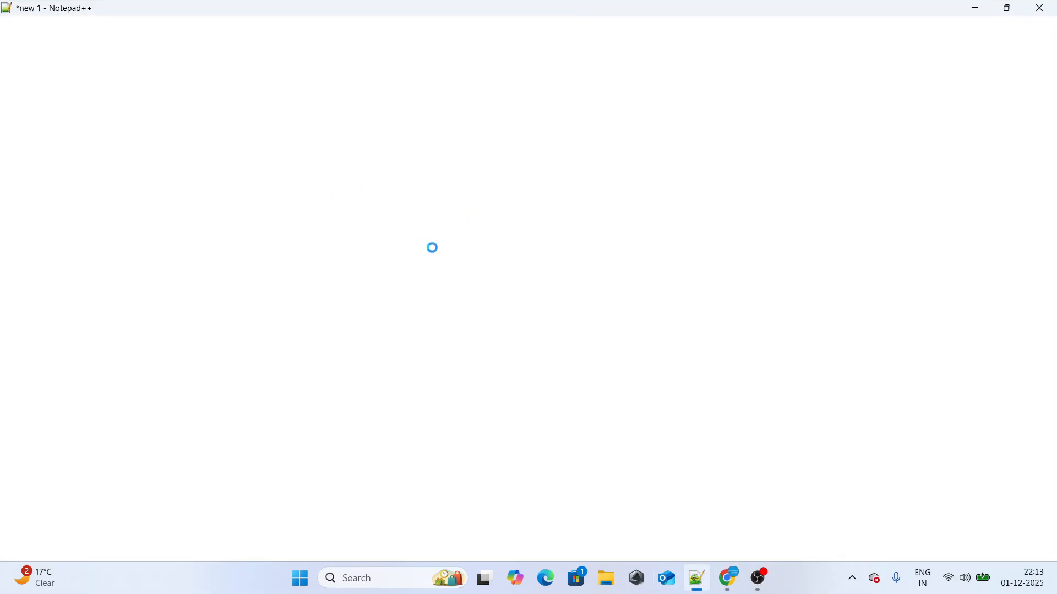
{"action": "key", "text": "ctrl+a"}
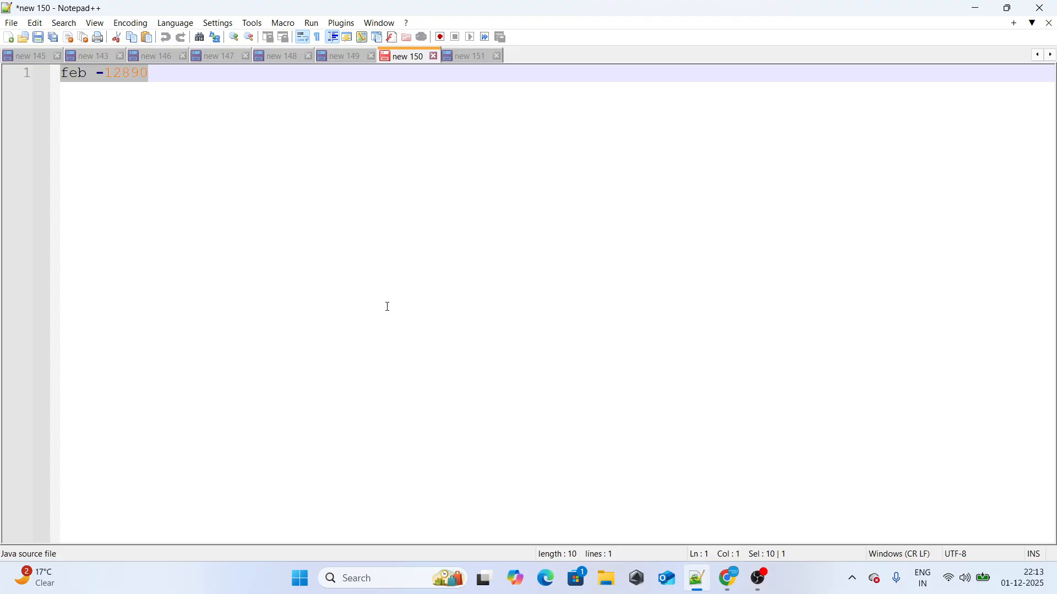
{"action": "left_click", "coordinate": [470, 57]}
{"action": "key", "text": "ctrl+a"}
{"action": "key", "text": "ctrl+v"}
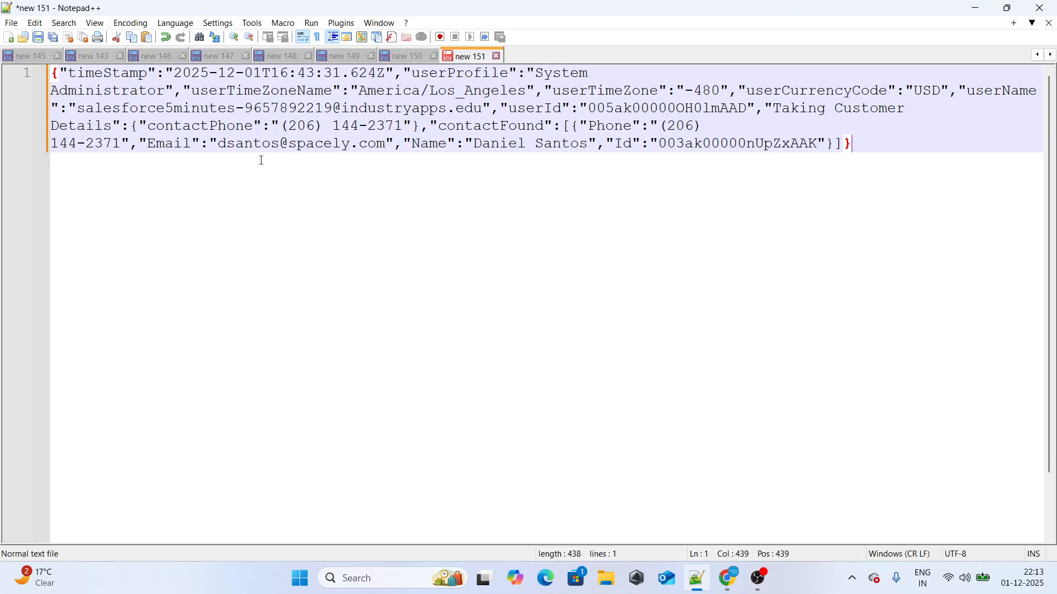
Switch back to Chrome and open the jsonbeautifier.org site in a new browser tab
{"action": "key", "text": "alt+Tab"}
{"action": "left_click", "coordinate": [908, 18]}
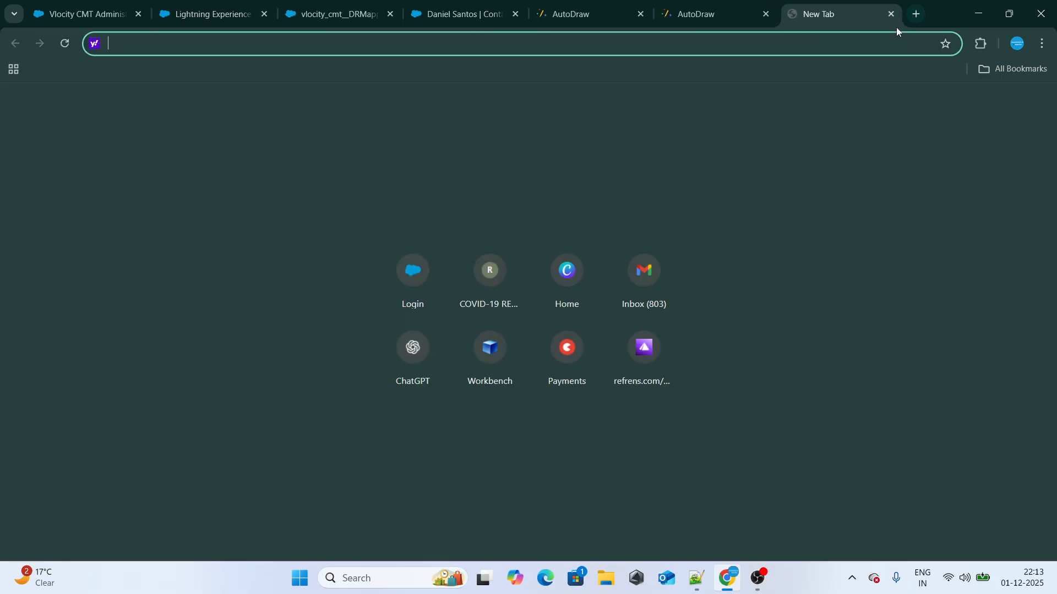
{"action": "type", "text": "JS"}
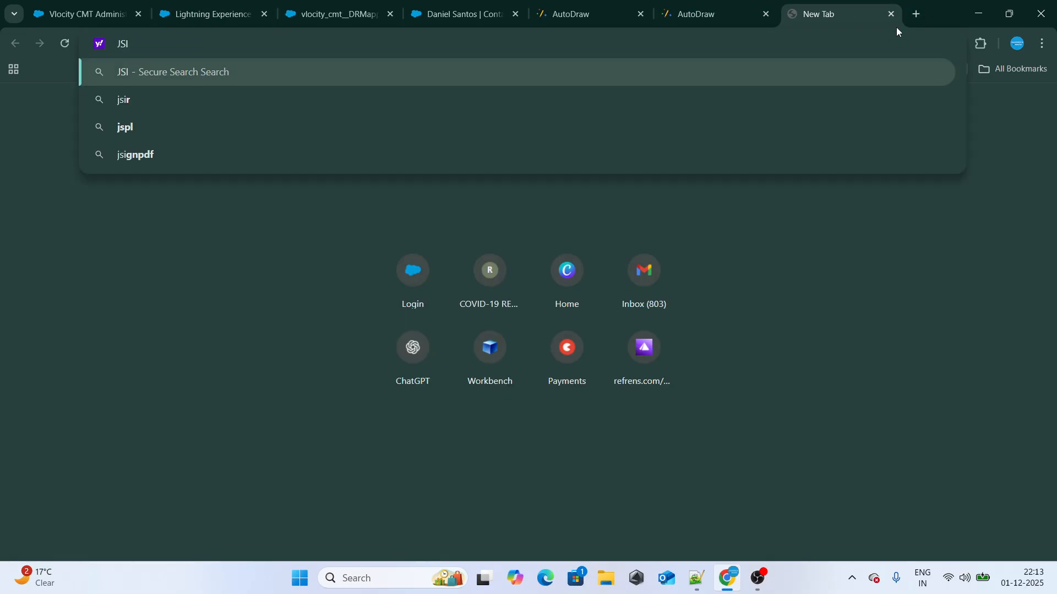
{"action": "key", "text": "Down"}
{"action": "key", "text": "Return"}
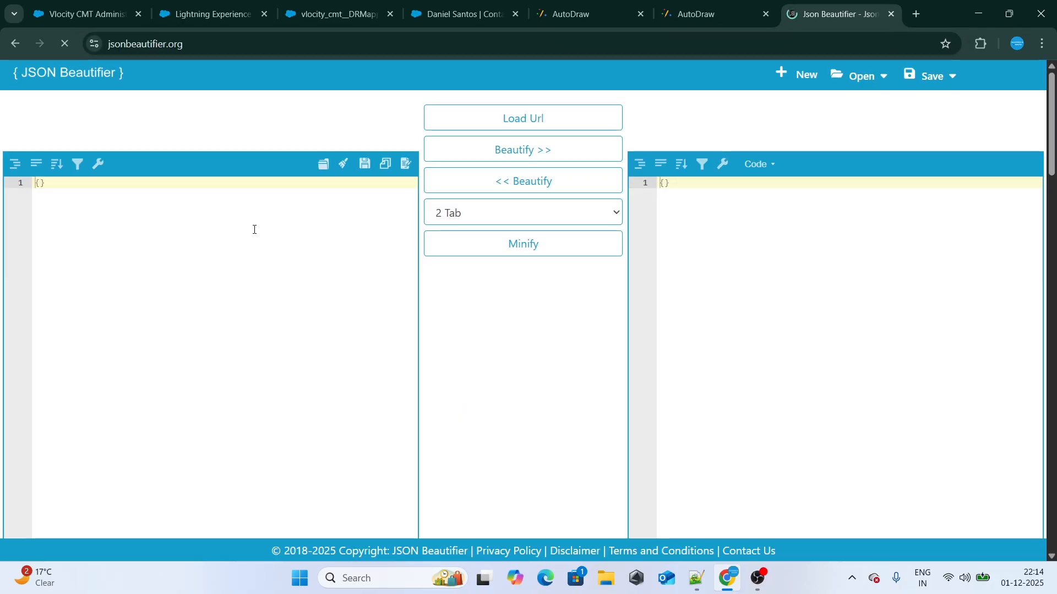
Paste the copied data JSON into JSON Beautifier, beautify it, and place its browser page directly after the contact record page
{"action": "key", "text": "ctrl+a"}
{"action": "key", "text": "ctrl+v"}
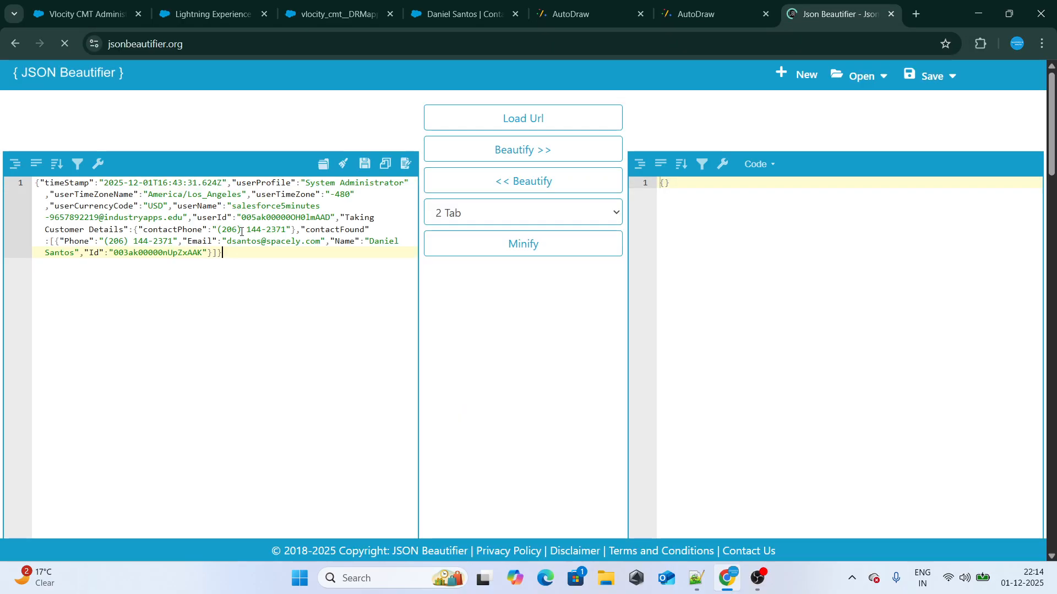
{"action": "left_click", "coordinate": [501, 148]}
{"action": "left_click", "coordinate": [848, 281]}
{"action": "left_click_drag", "start_coordinate": [804, 17], "coordinate": [564, 14]}
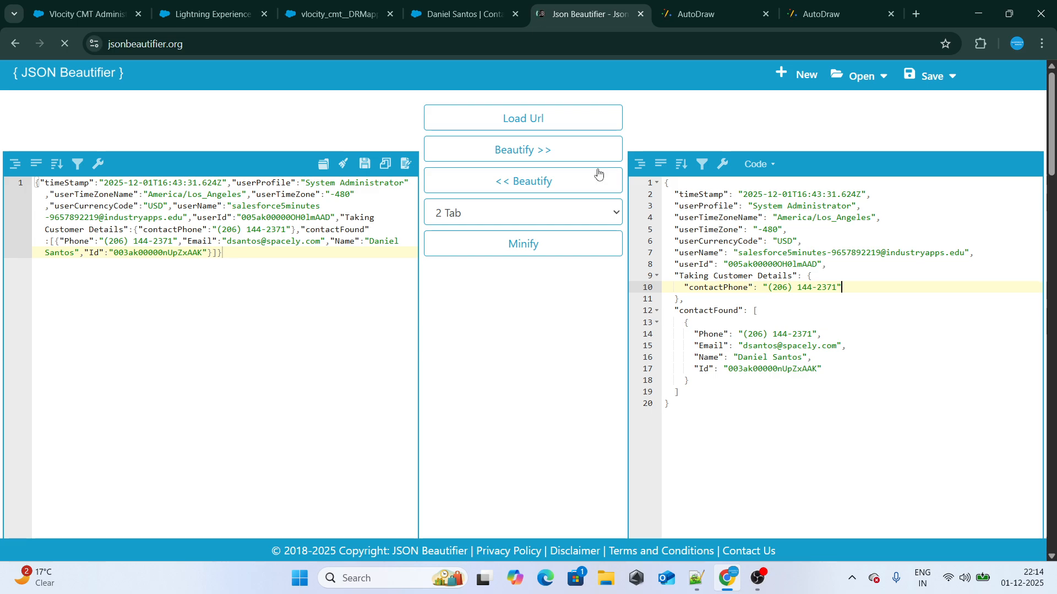
Return to the OmniScript's design view and review the phone field's name against the Turbo Action's input data source and filter value
{"action": "left_click", "coordinate": [209, 14]}
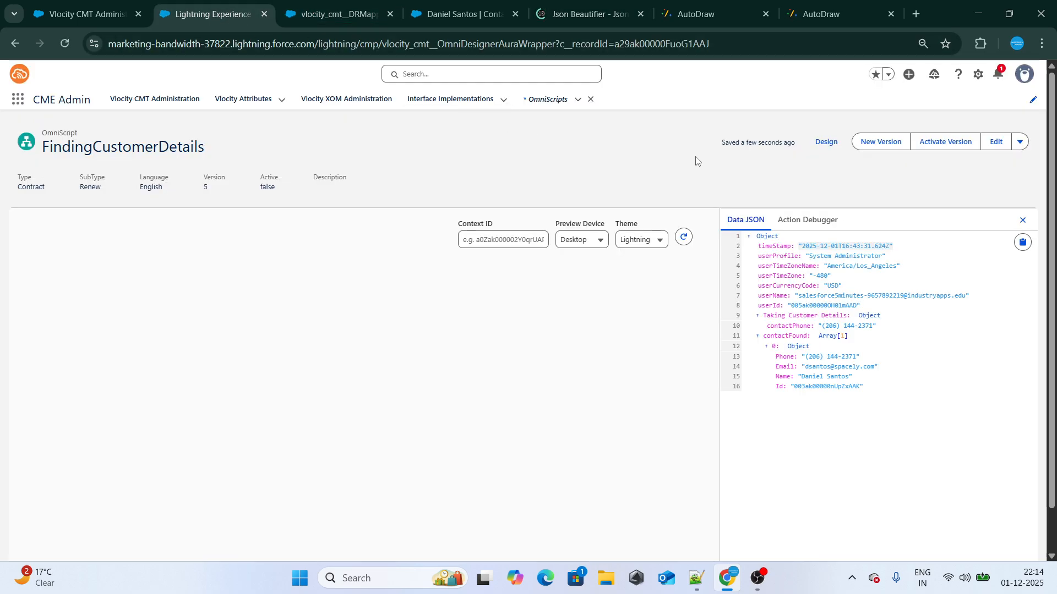
{"action": "left_click", "coordinate": [823, 141]}
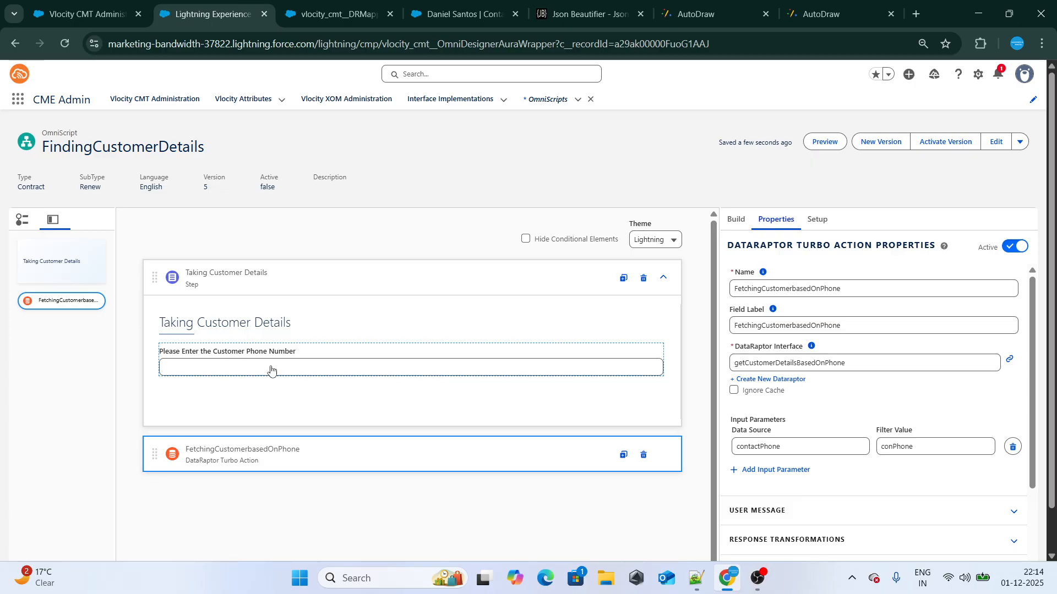
{"action": "left_click", "coordinate": [271, 369]}
{"action": "left_click_drag", "start_coordinate": [811, 288], "coordinate": [734, 287]}
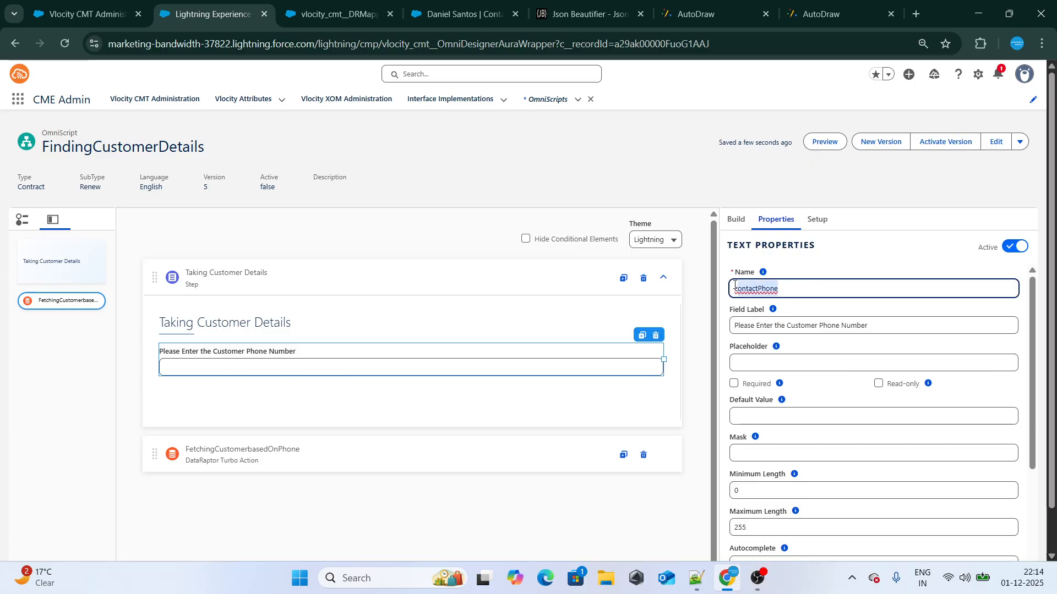
{"action": "left_click", "coordinate": [366, 460]}
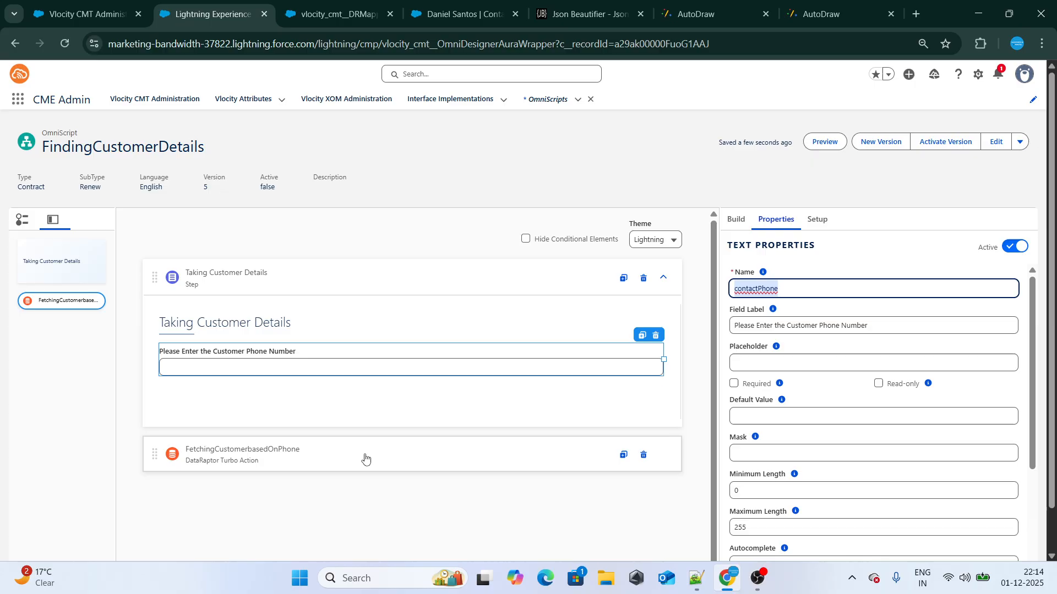
{"action": "left_click", "coordinate": [352, 352]}
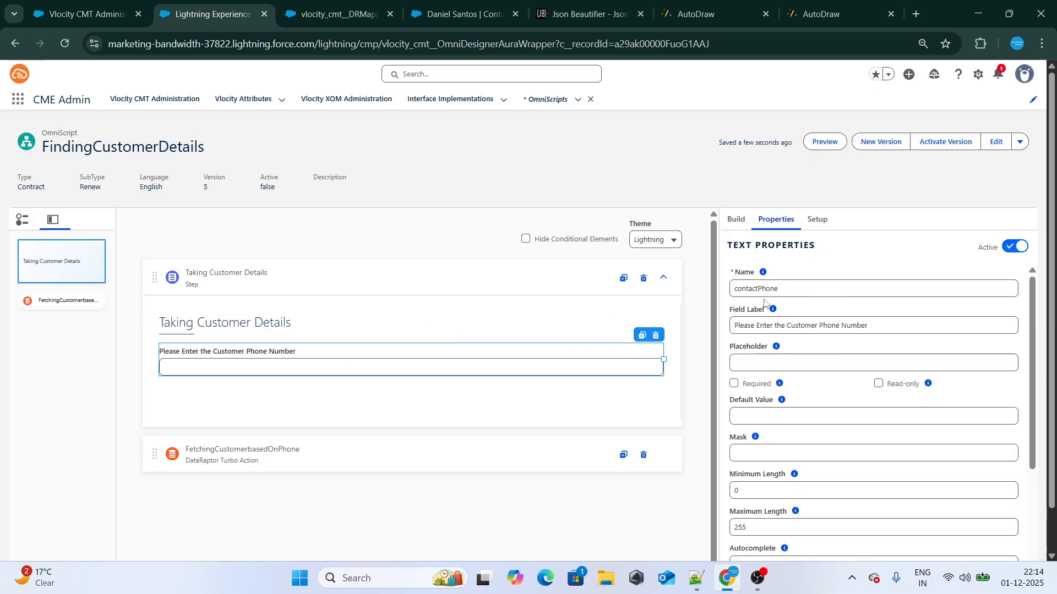
{"action": "left_click", "coordinate": [778, 290]}
{"action": "left_click_drag", "start_coordinate": [778, 290], "coordinate": [738, 290]}
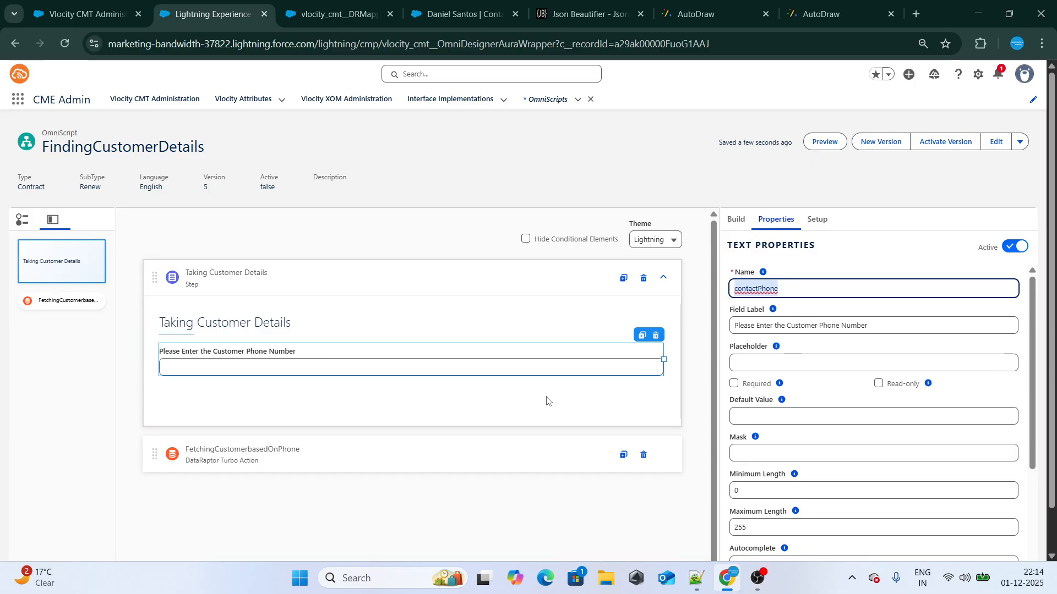
{"action": "left_click", "coordinate": [432, 472]}
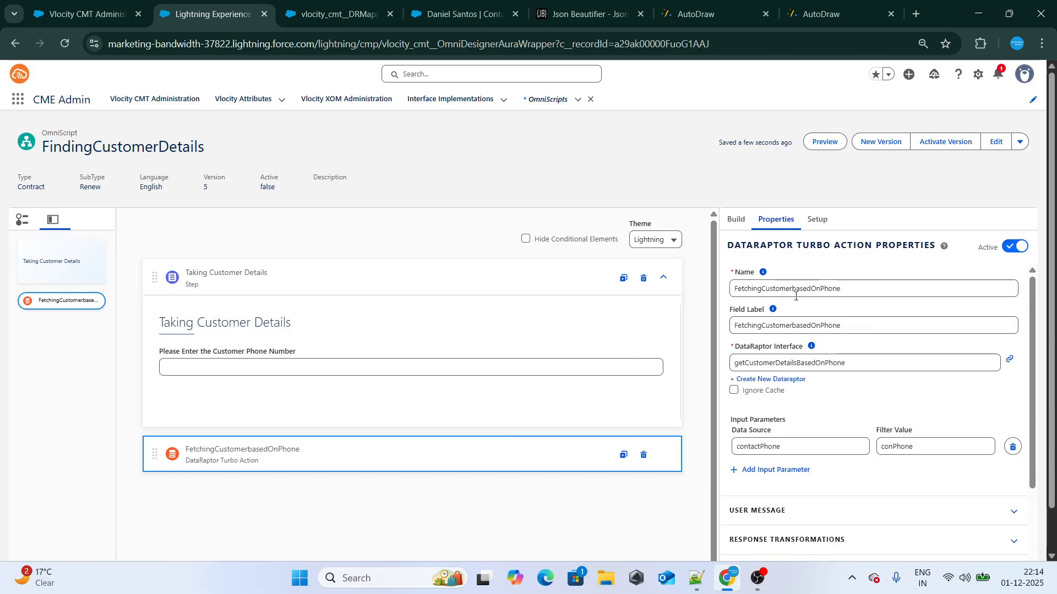
{"action": "left_click", "coordinate": [781, 444]}
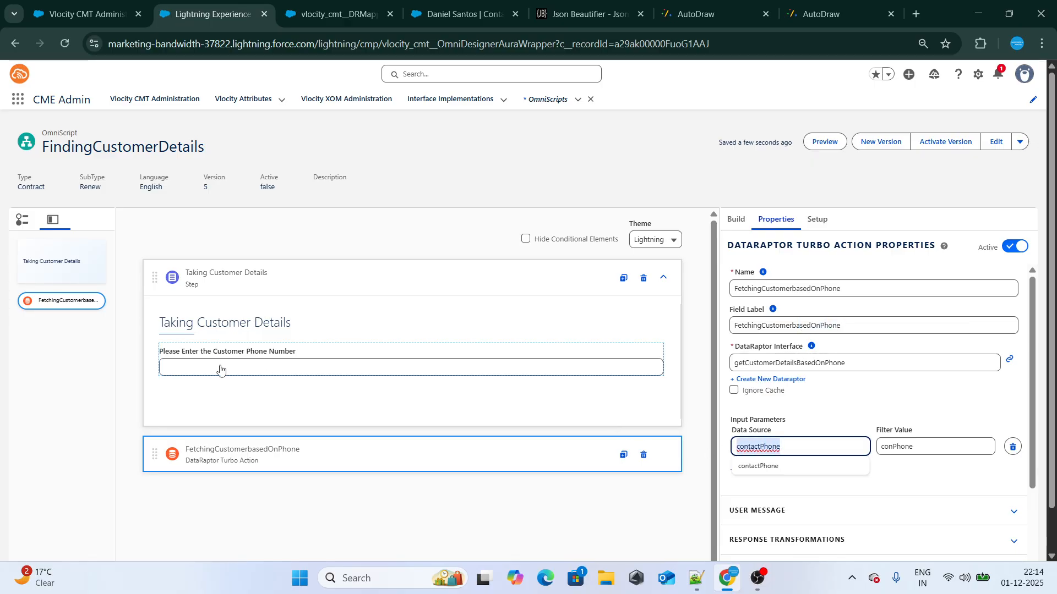
{"action": "left_click", "coordinate": [892, 448]}
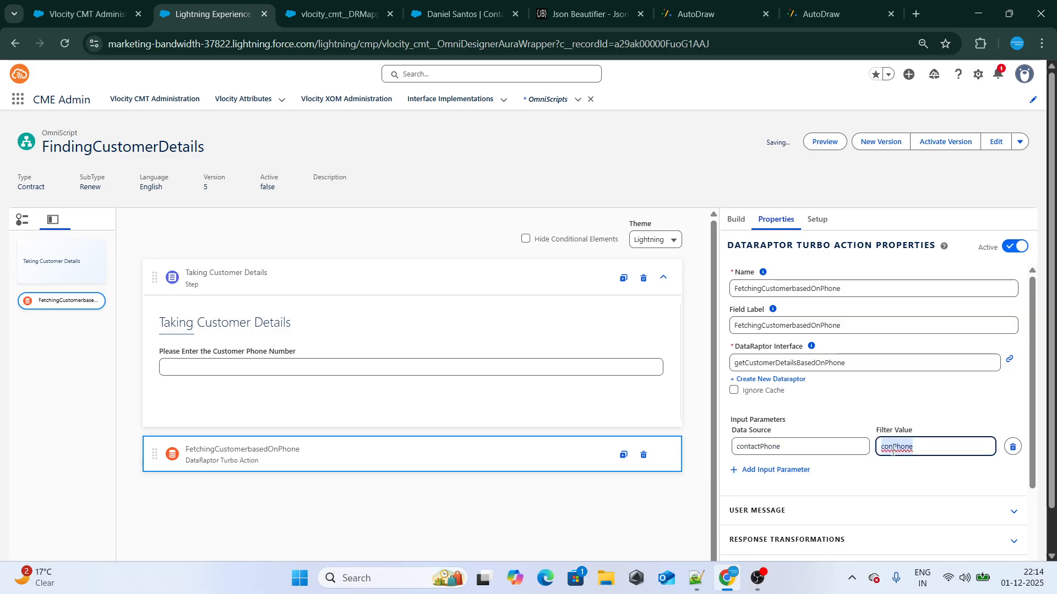
Check the DataRaptor's name and phone filter variable on its page, and return to the OmniScript
{"action": "left_click", "coordinate": [352, 10]}
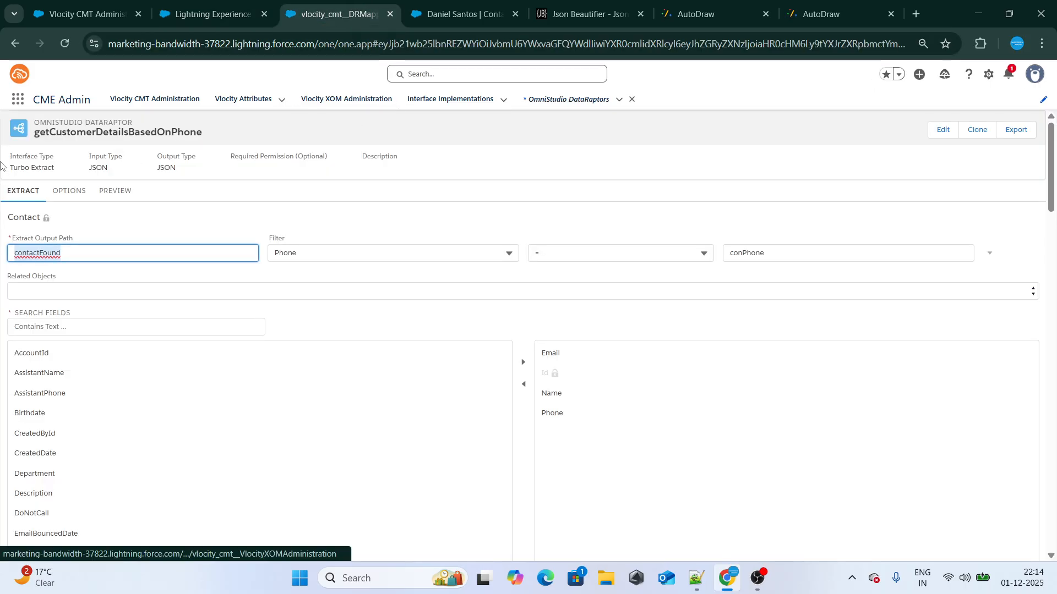
{"action": "double_click", "coordinate": [118, 129]}
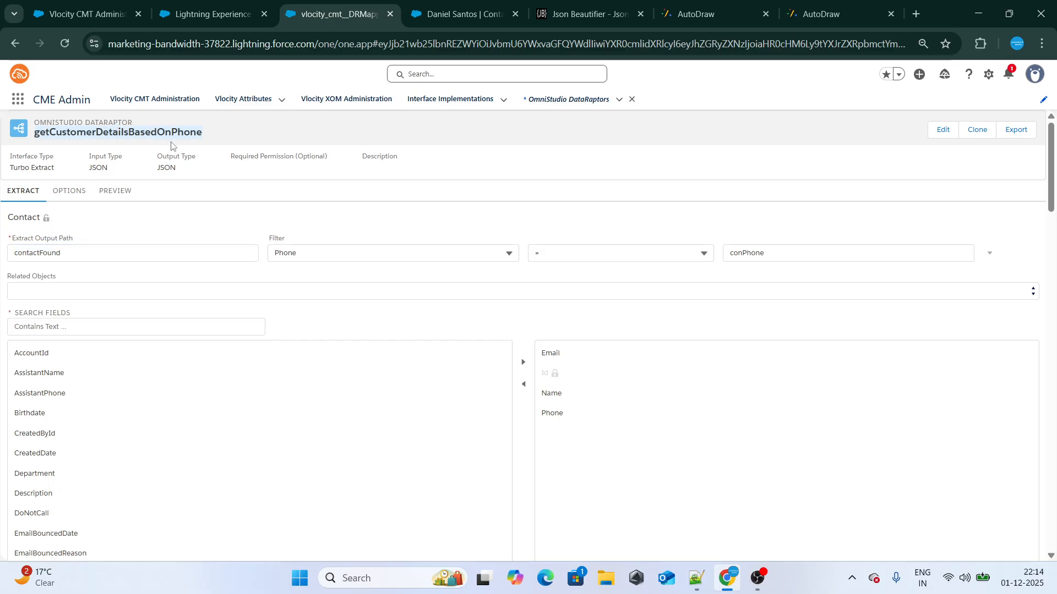
{"action": "double_click", "coordinate": [757, 252]}
{"action": "left_click", "coordinate": [209, 14]}
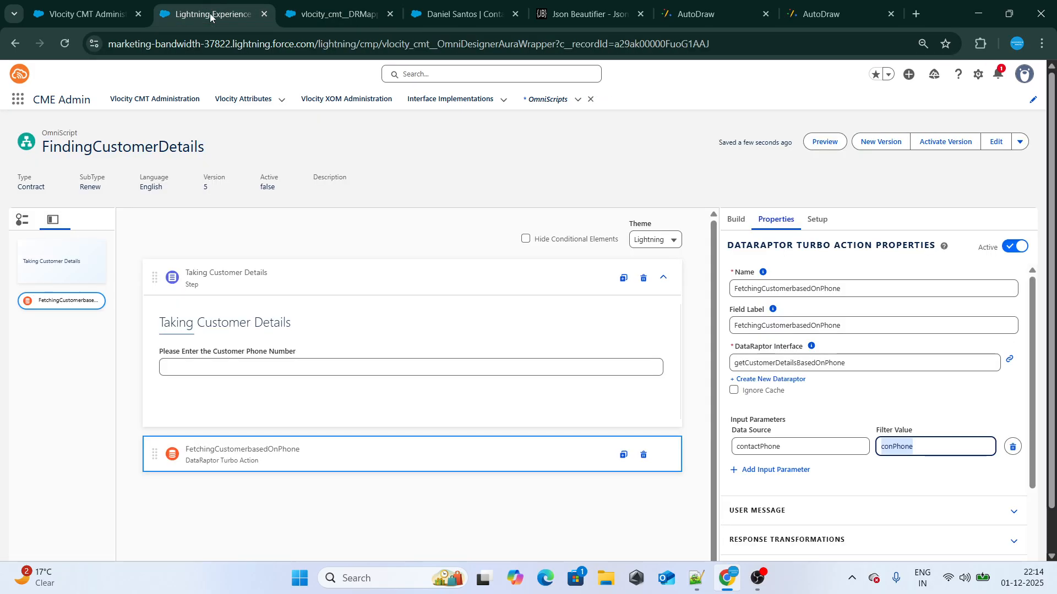
Review the customer phone field's properties in the OmniScript against the phone filter on the DataRaptor's page
{"action": "left_click", "coordinate": [247, 352]}
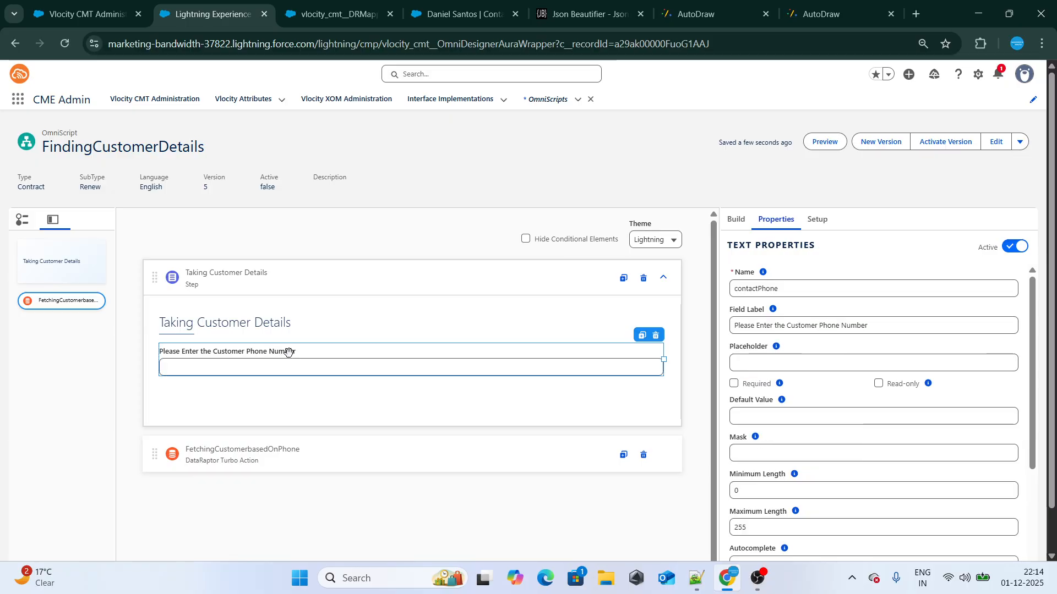
{"action": "key", "text": "ctrl+Tab"}
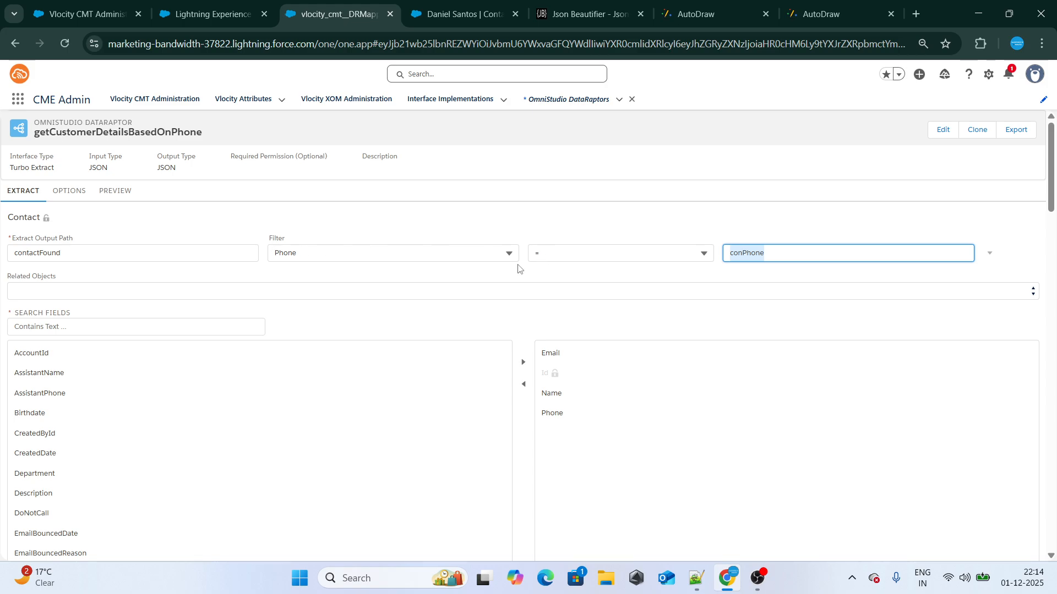
{"action": "left_click", "coordinate": [209, 5]}
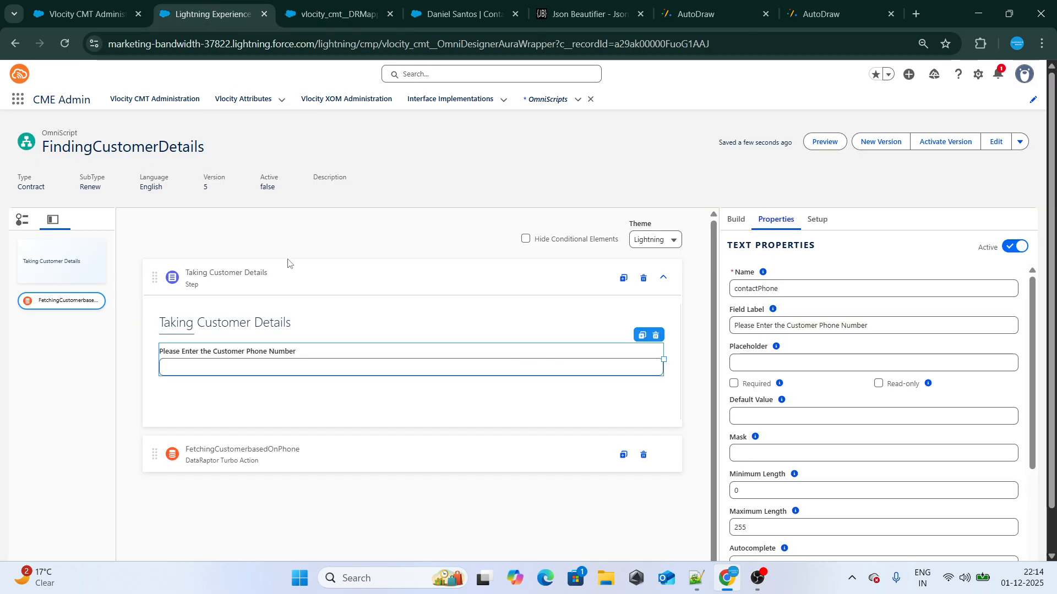
{"action": "left_click", "coordinate": [354, 5]}
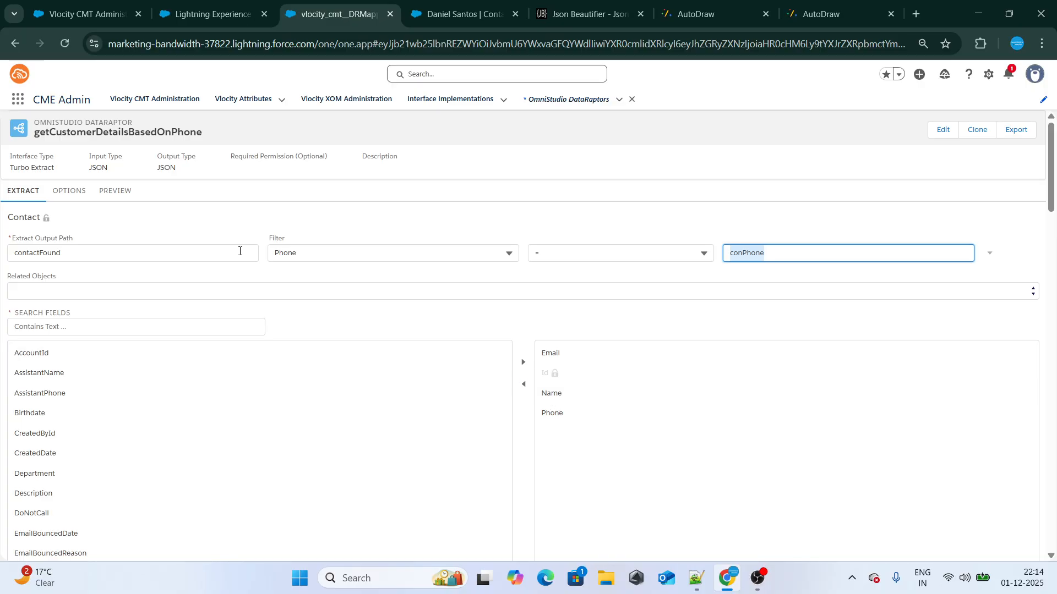
Compare the DataRaptor's extract output path with the contactFound node in the beautified JSON, and examine the Taking Customer Details node there
{"action": "left_click_drag", "start_coordinate": [61, 253], "coordinate": [450, 27]}
{"action": "left_click", "coordinate": [543, 5]}
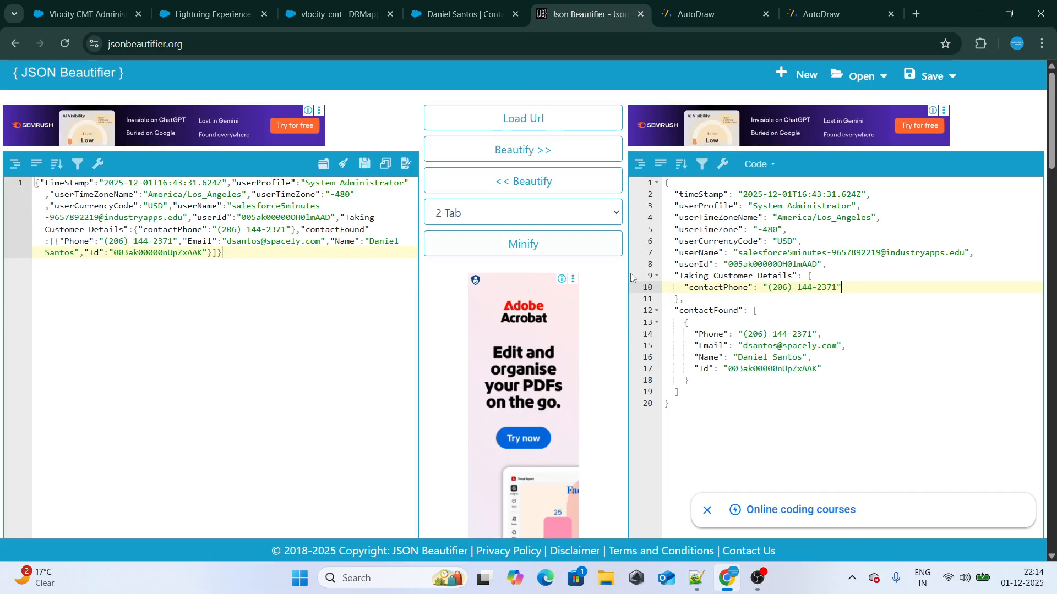
{"action": "double_click", "coordinate": [694, 276]}
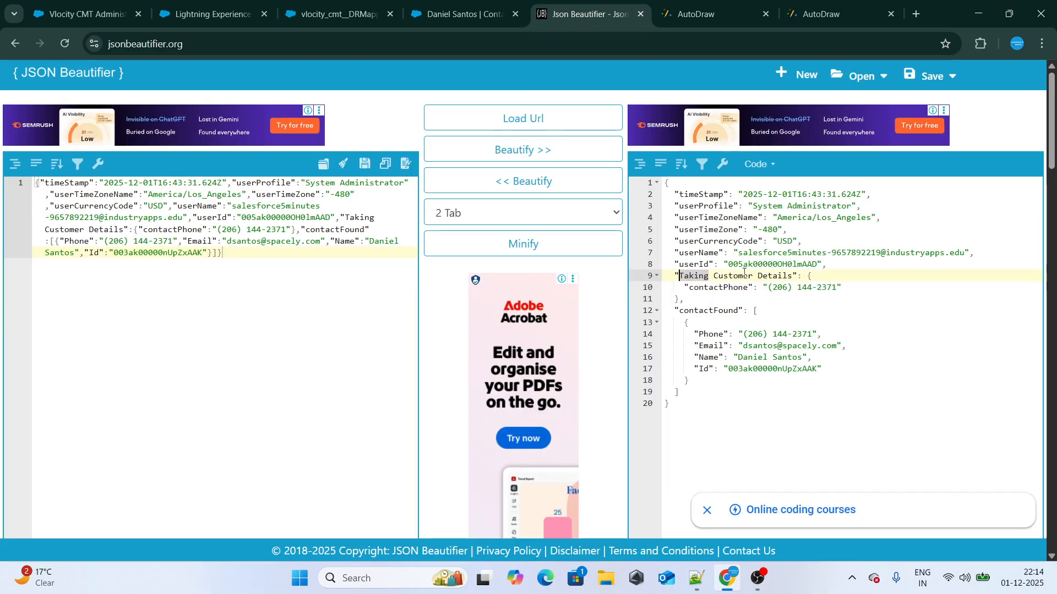
{"action": "double_click", "coordinate": [715, 287]}
{"action": "left_click_drag", "start_coordinate": [676, 310], "coordinate": [680, 392]}
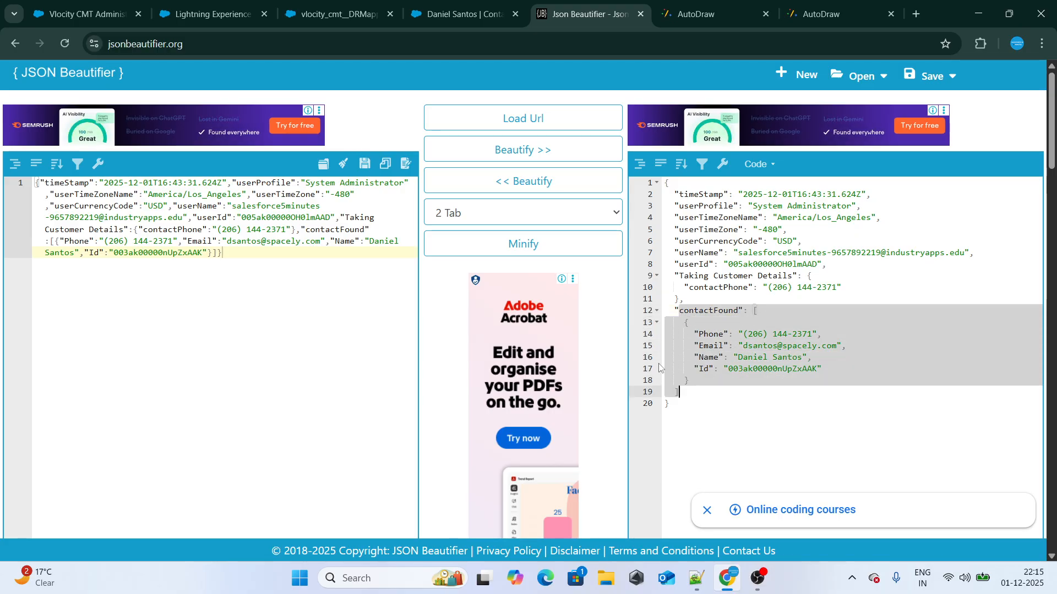
{"action": "left_click", "coordinate": [336, 14]}
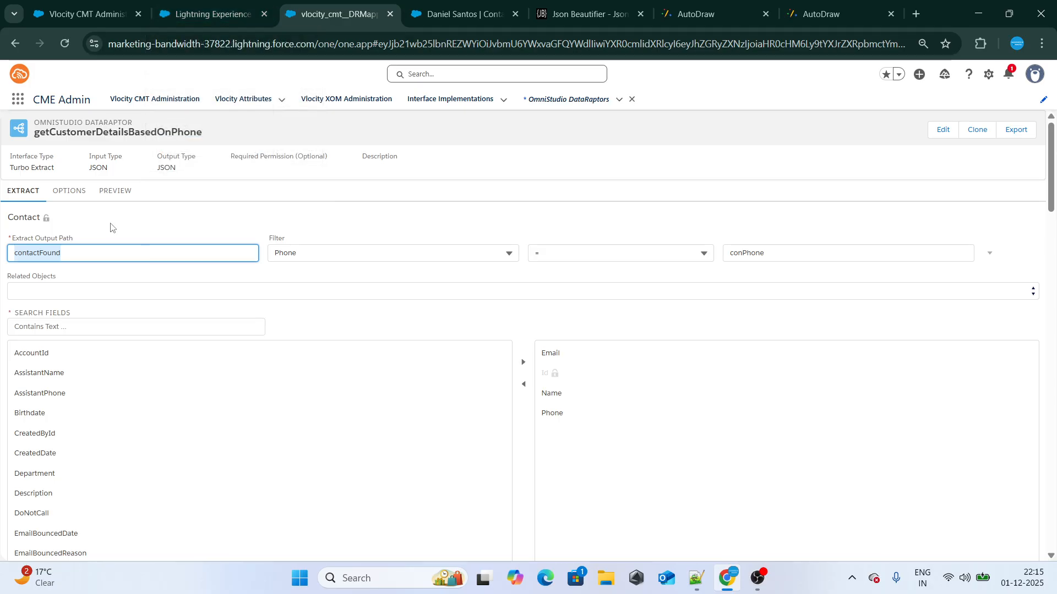
{"action": "left_click_drag", "start_coordinate": [62, 254], "coordinate": [16, 258]}
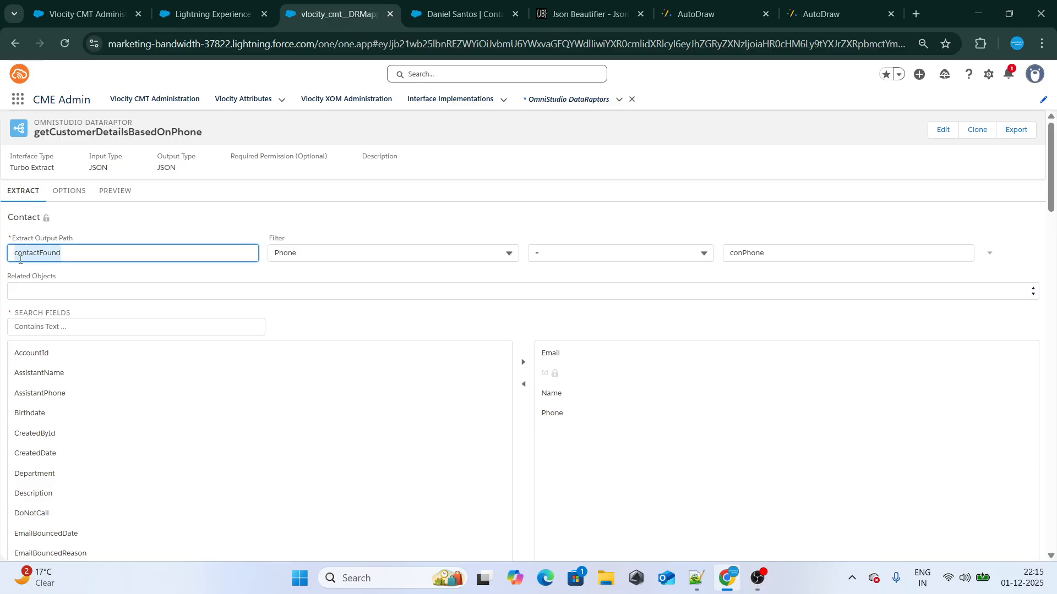
Return to the FindingCustomerDetails OmniScript and open its preview
{"action": "left_click", "coordinate": [213, 13]}
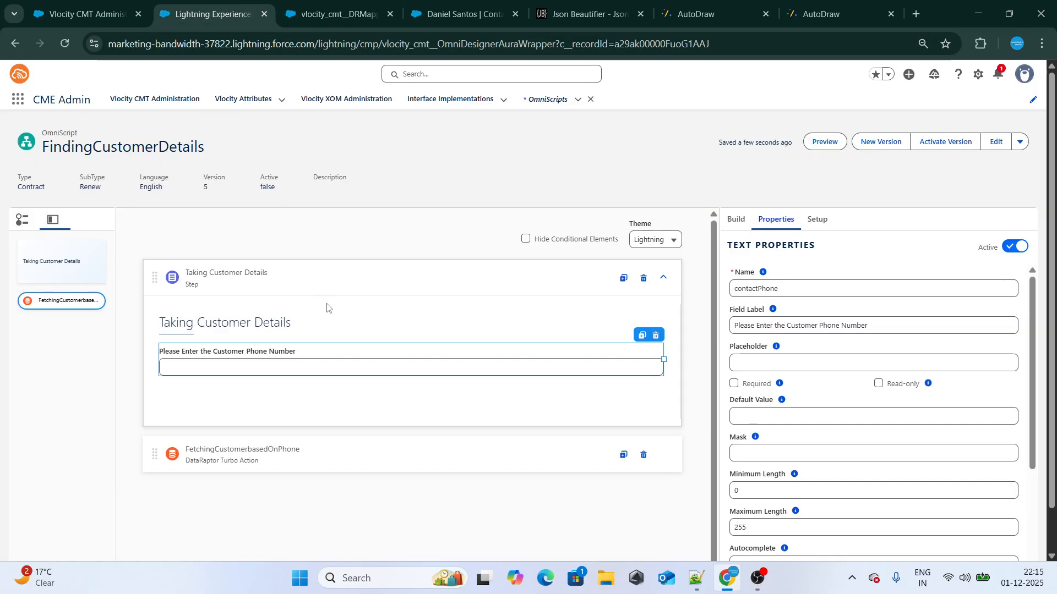
{"action": "left_click", "coordinate": [732, 220]}
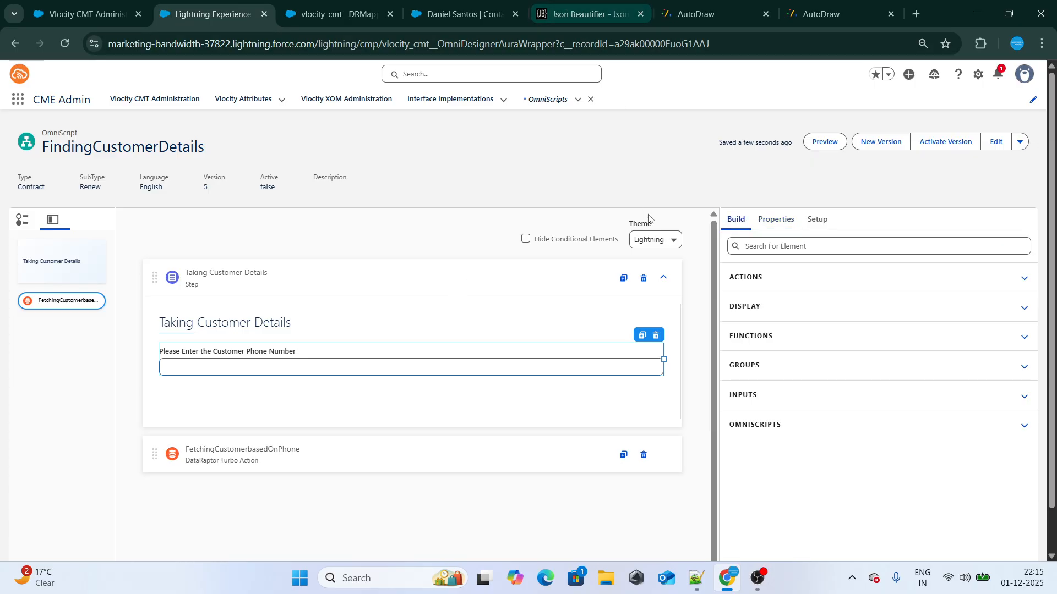
{"action": "left_click", "coordinate": [817, 142]}
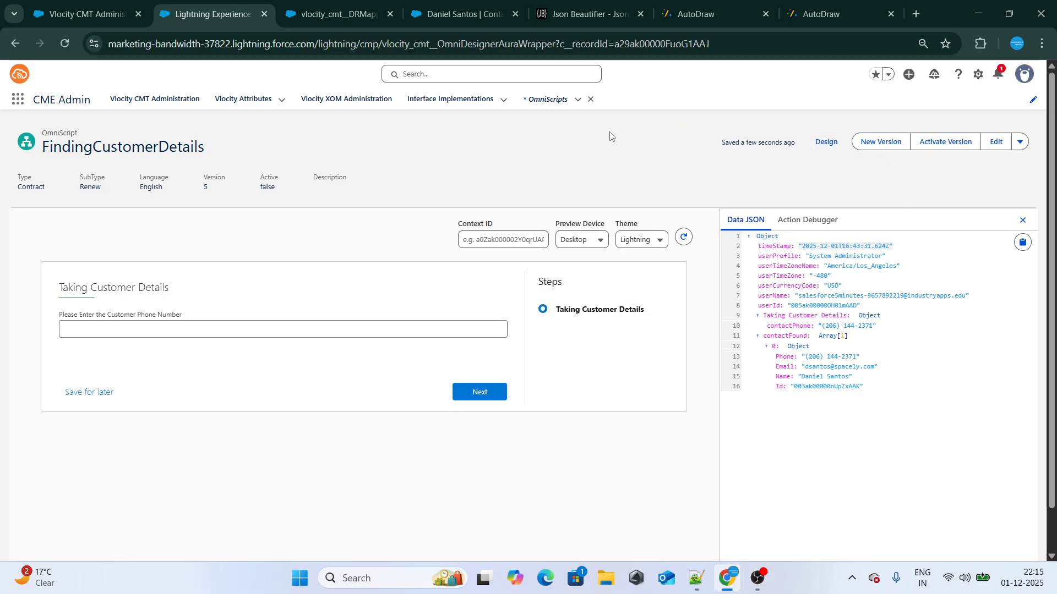
{"action": "left_click", "coordinate": [178, 330]}
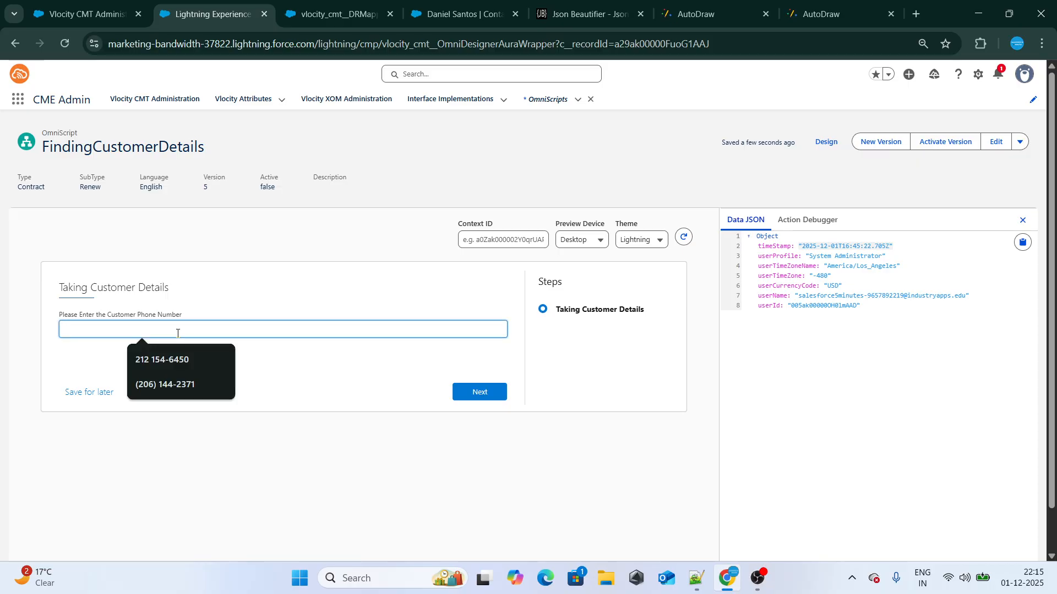
{"action": "key", "text": "ctrl+v"}
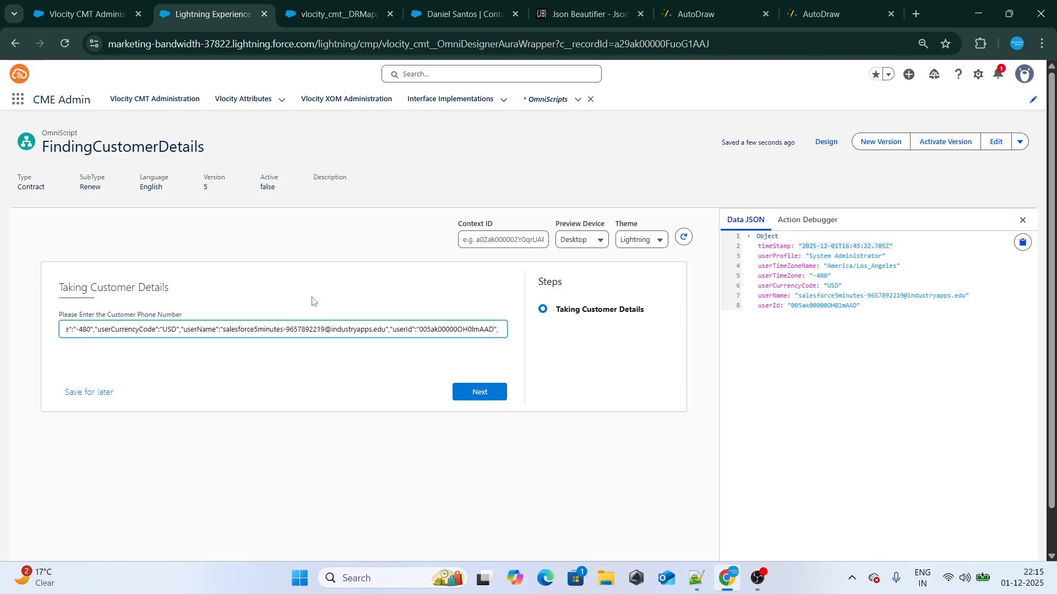
{"action": "key", "text": "ctrl+a"}
{"action": "key", "text": "BackSpace"}
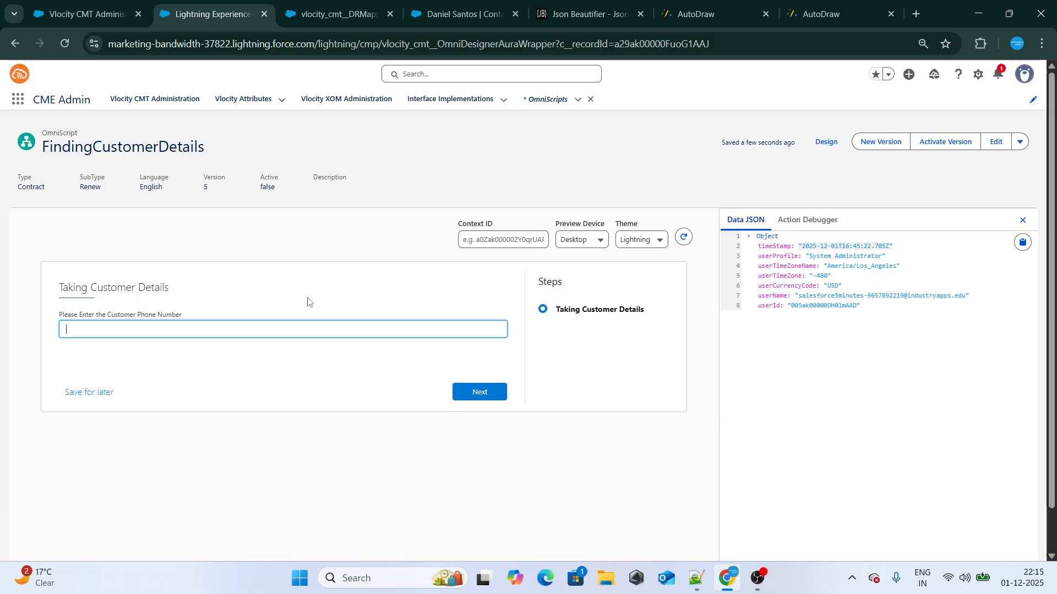
Fill in the customer's phone number from the saved suggestions and advance the previewed OmniScript past the Taking Customer Details step
{"action": "left_click", "coordinate": [252, 324]}
{"action": "left_click", "coordinate": [183, 378]}
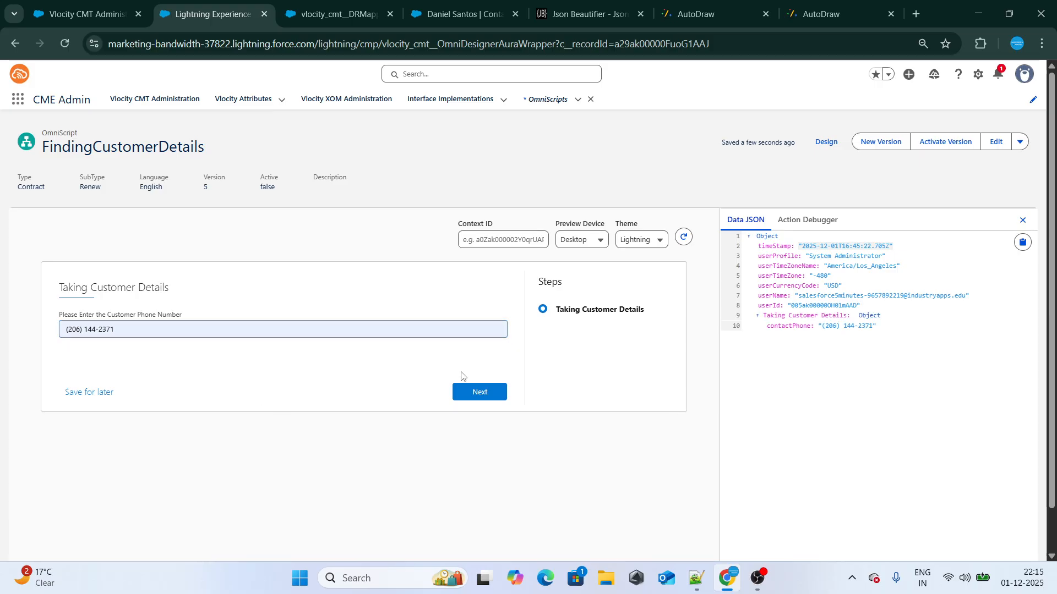
{"action": "left_click", "coordinate": [483, 393]}
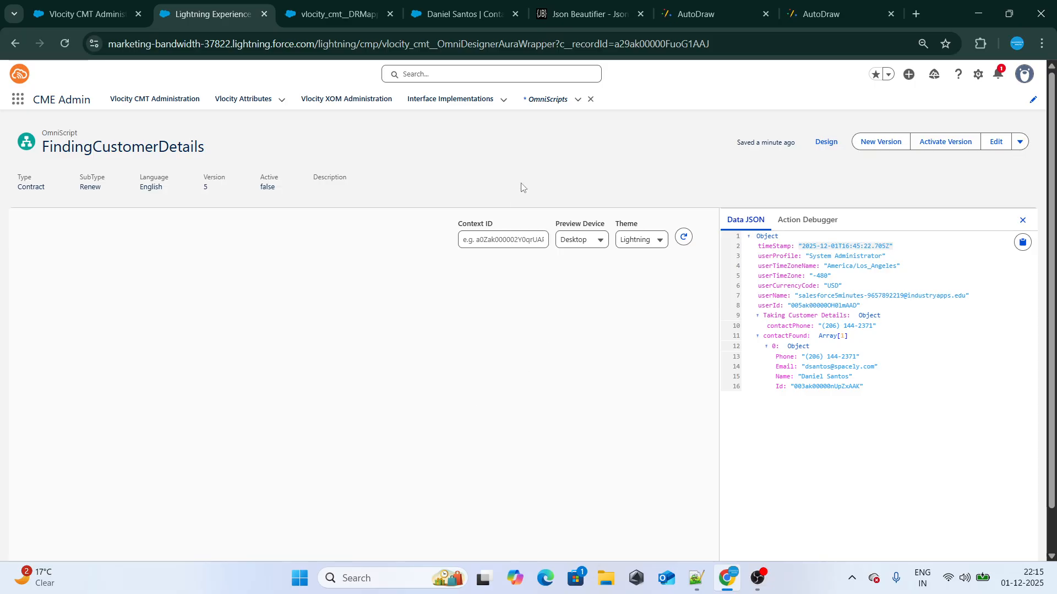
Return to the OmniScript's design view and add a Step element after the FetchingCustomerbasedOnPhone action
{"action": "left_click", "coordinate": [826, 141]}
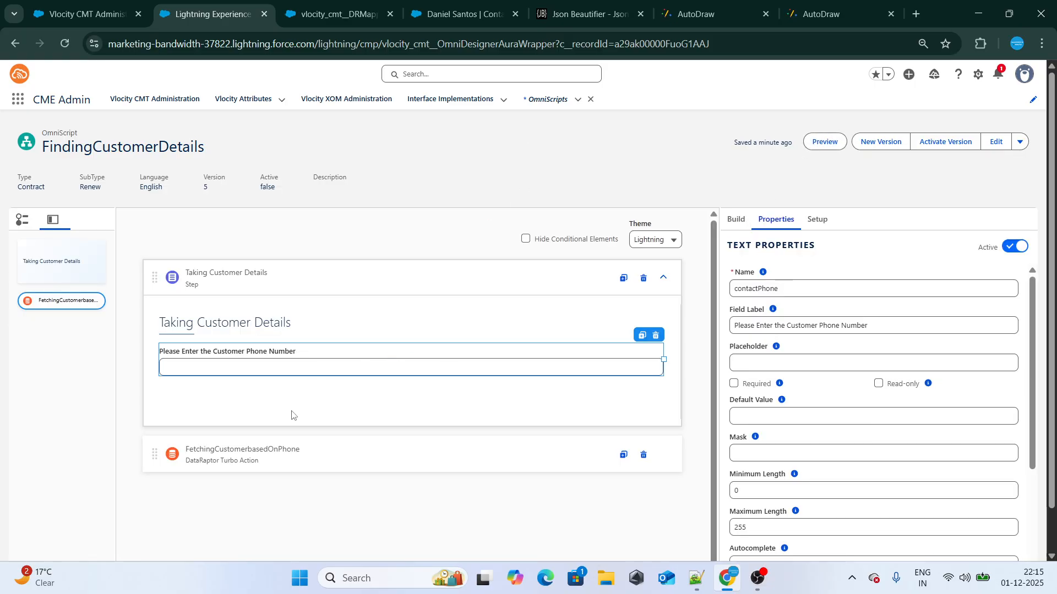
{"action": "left_click", "coordinate": [732, 223]}
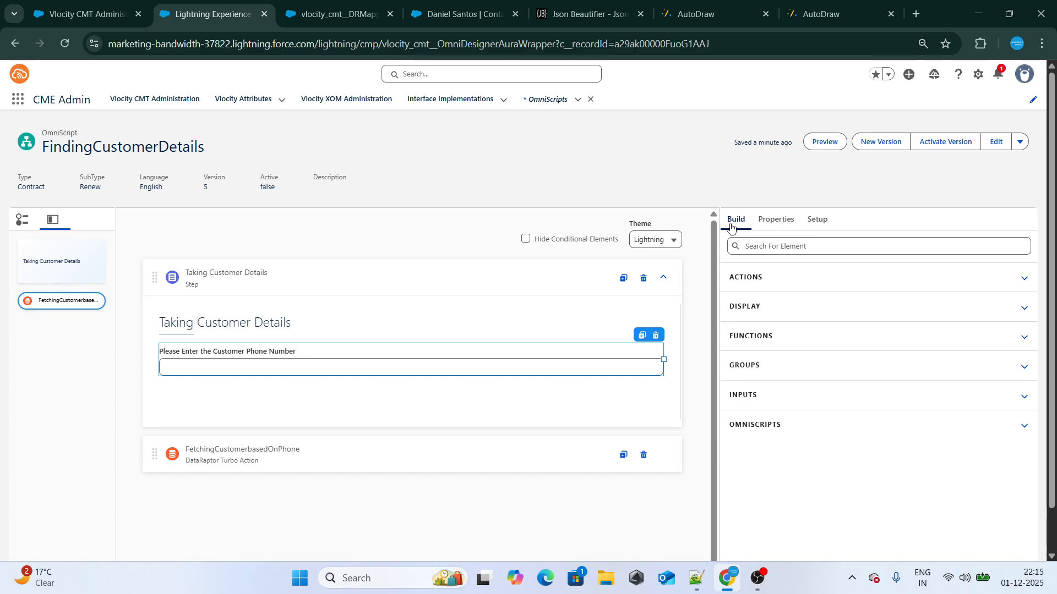
{"action": "left_click", "coordinate": [749, 246]}
{"action": "type", "text": "Step"}
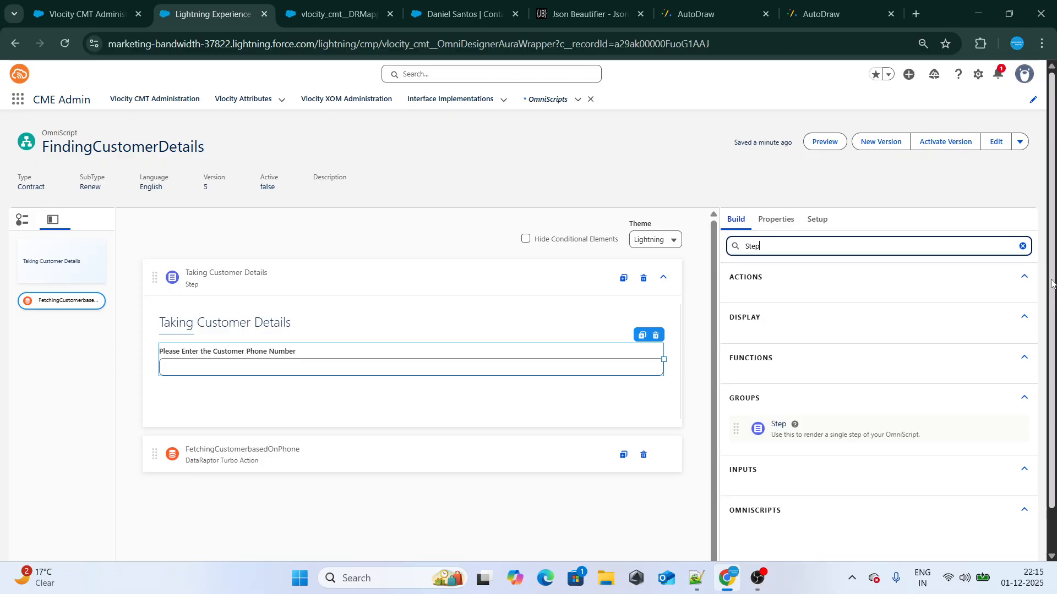
{"action": "scroll", "coordinate": [832, 423], "scroll_direction": "down", "scroll_amount": 1}
{"action": "left_click_drag", "start_coordinate": [859, 384], "coordinate": [361, 437]}
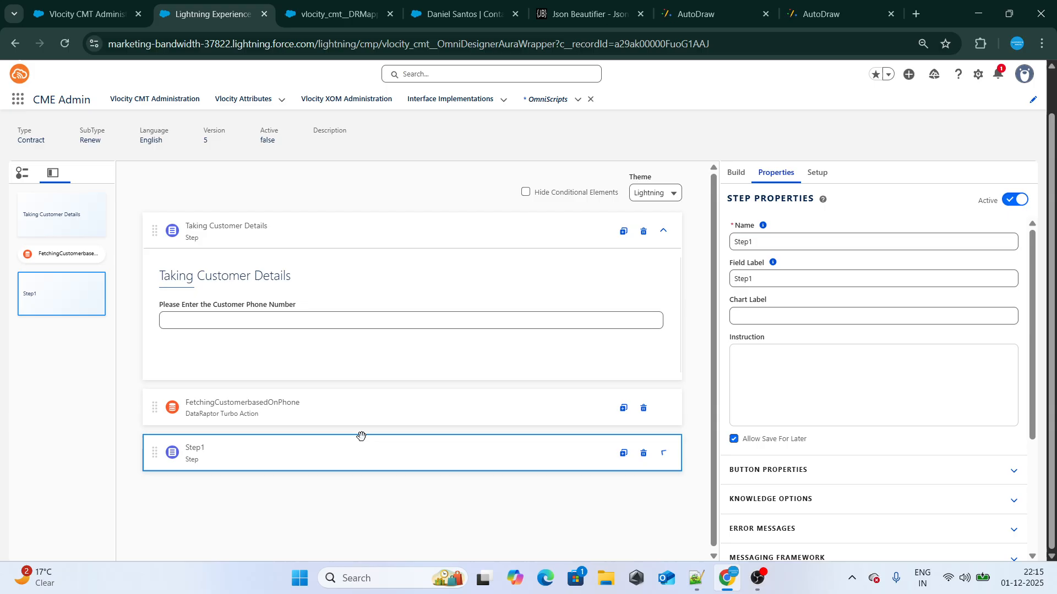
Set both the name and the field label of the new step to "Showing Details"
{"action": "left_click_drag", "start_coordinate": [758, 245], "coordinate": [709, 242]}
{"action": "key", "text": "BackSpace"}
{"action": "type", "text": "Showin"}
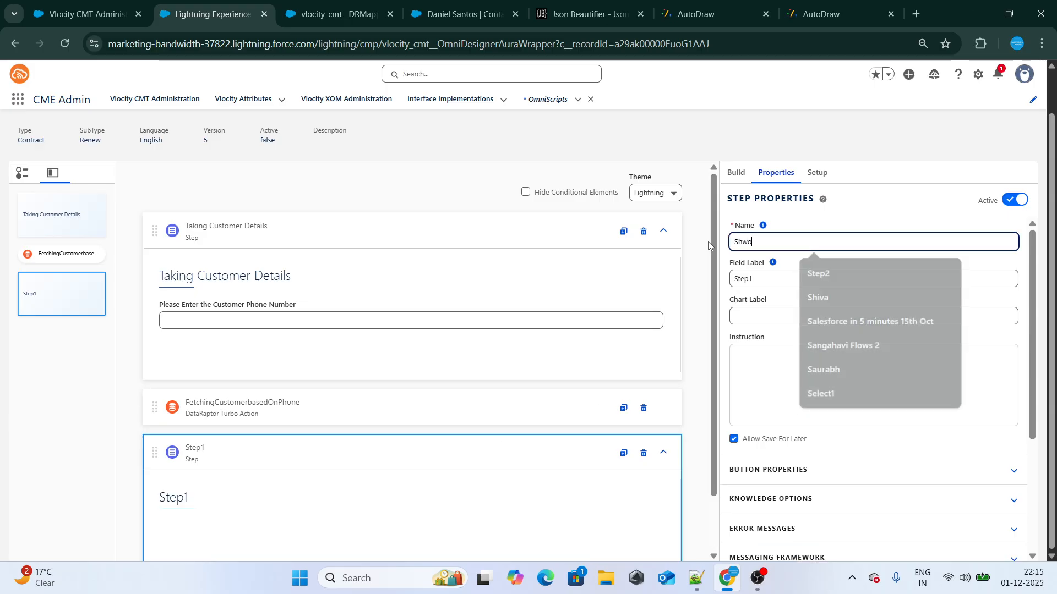
{"action": "type", "text": "g De"}
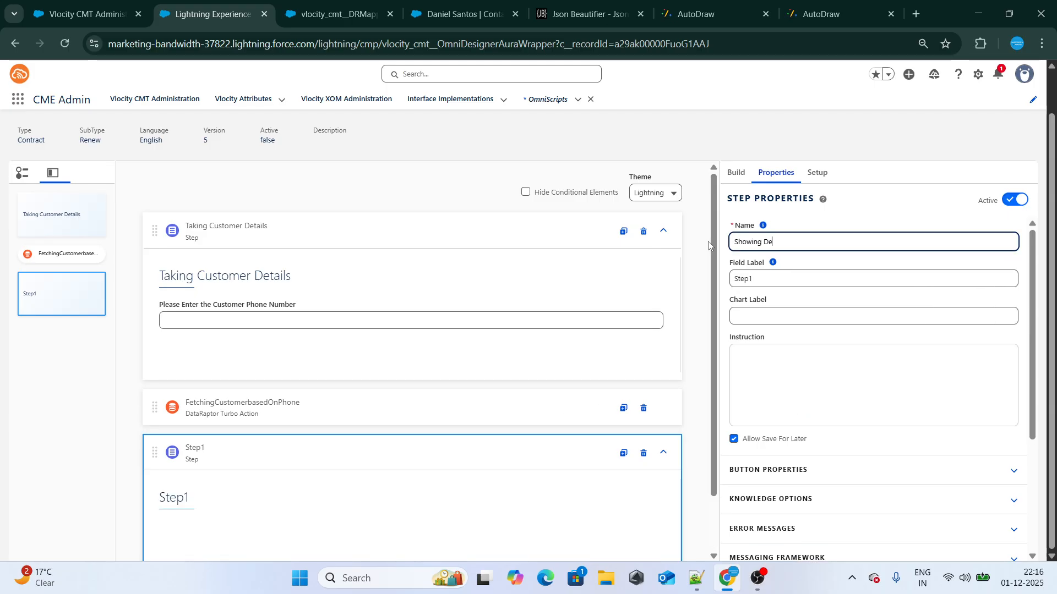
{"action": "type", "text": "tails"}
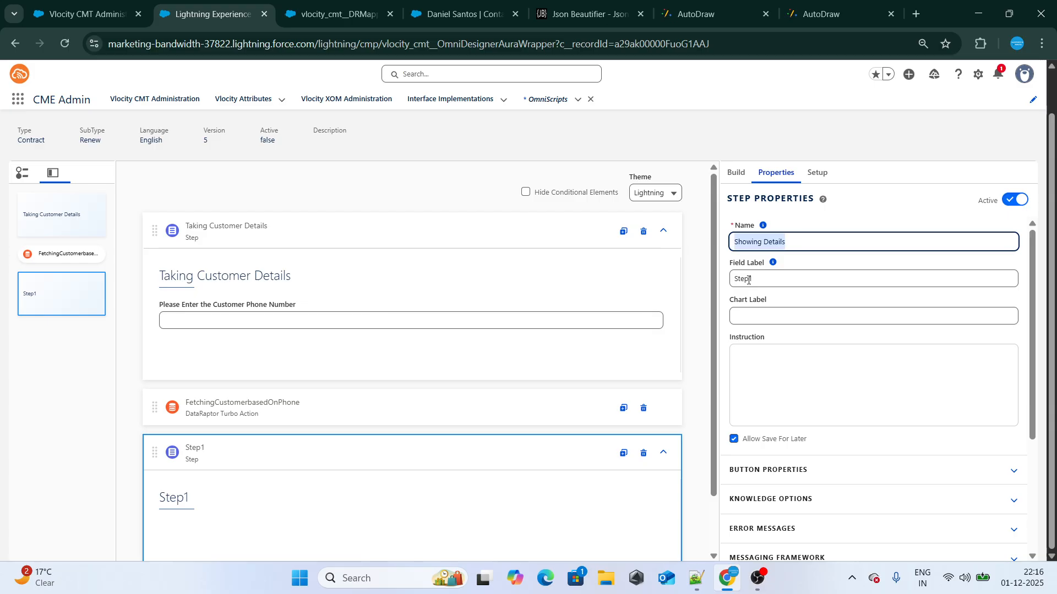
{"action": "double_click", "coordinate": [761, 280]}
{"action": "type", "text": "Showing Details"}
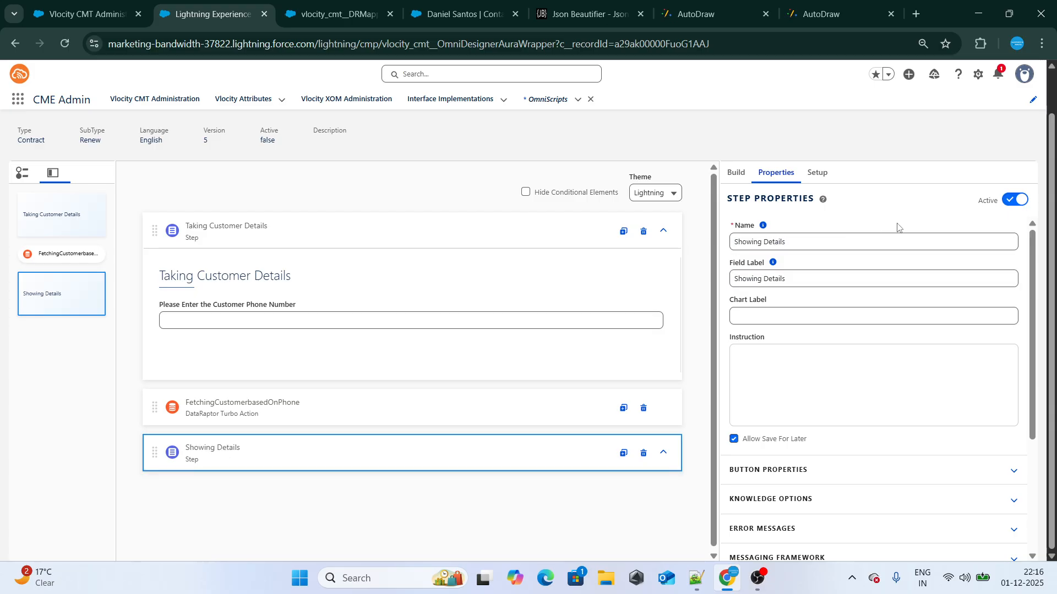
Clear the element search and add a Text Block display element inside the Showing Details step
{"action": "left_click", "coordinate": [735, 172]}
{"action": "left_click_drag", "start_coordinate": [760, 199], "coordinate": [716, 201]}
{"action": "key", "text": "BackSpace"}
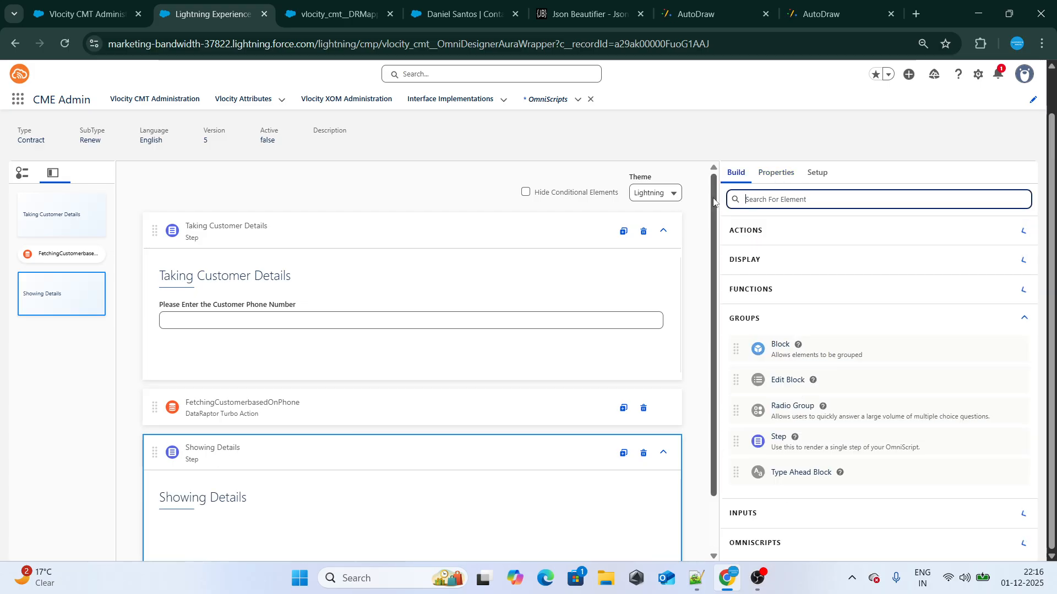
{"action": "left_click", "coordinate": [1023, 318]}
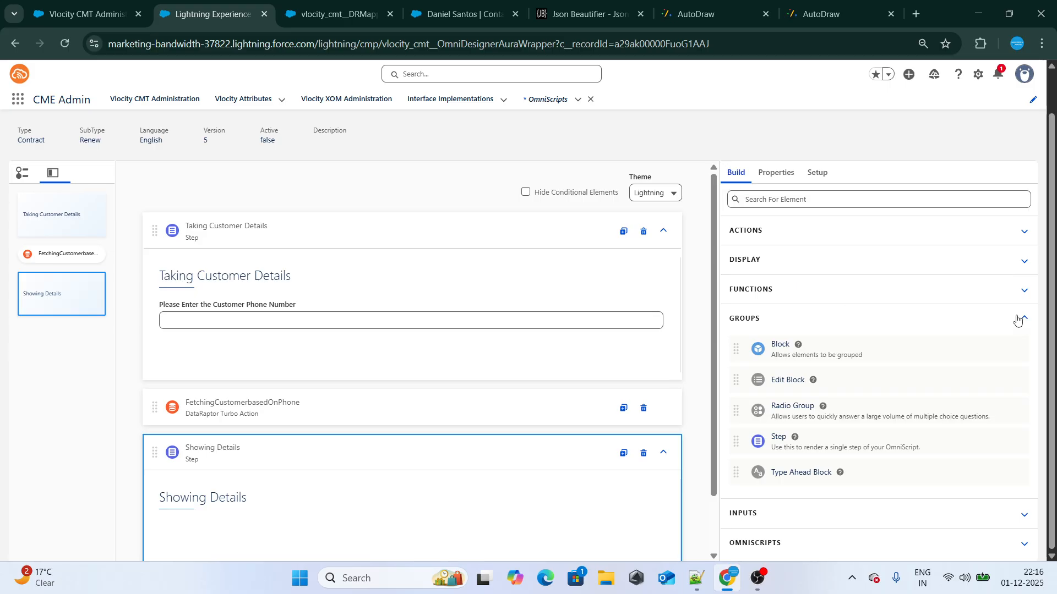
{"action": "left_click", "coordinate": [746, 271]}
{"action": "left_click_drag", "start_coordinate": [804, 323], "coordinate": [245, 550]}
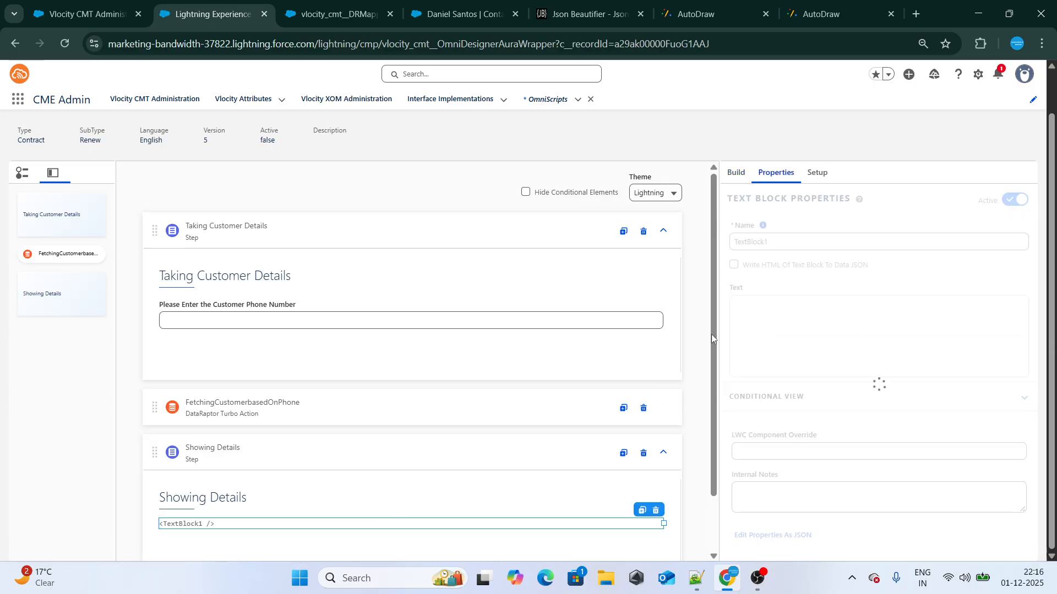
Rename the new text block as ShowingCustomerDetails
{"action": "key", "text": "BackSpace"}
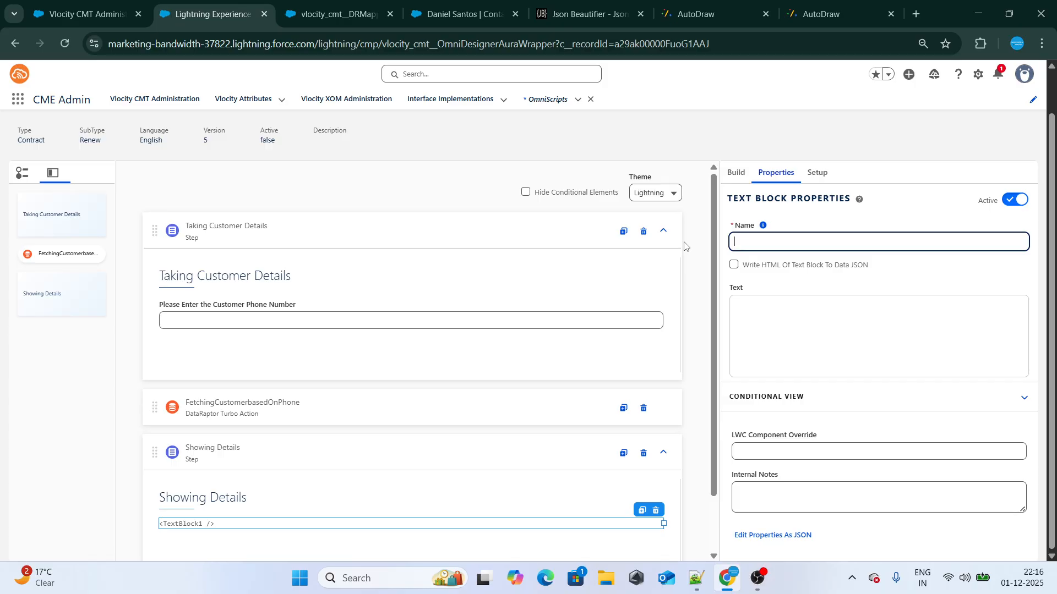
{"action": "type", "text": "ShowingCu"}
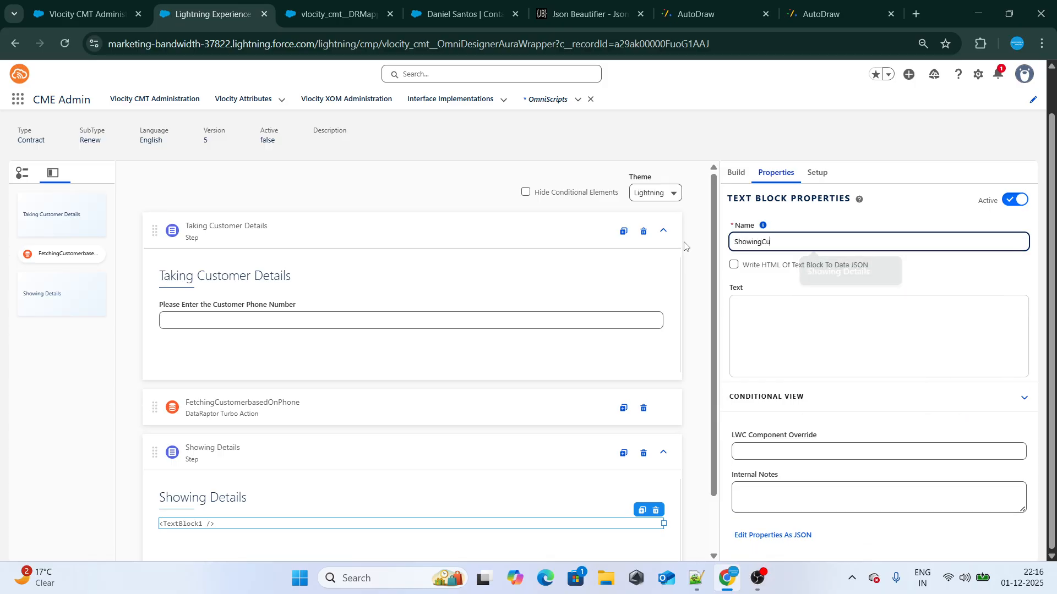
{"action": "type", "text": "stomerDt"}
{"action": "key", "text": "BackSpace"}
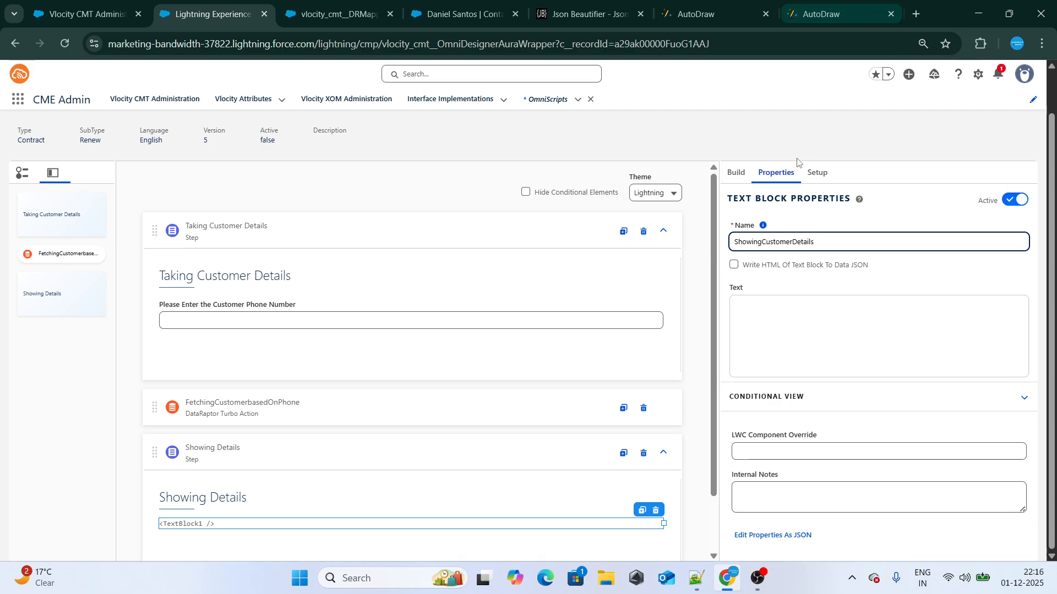
{"action": "left_click", "coordinate": [790, 217]}
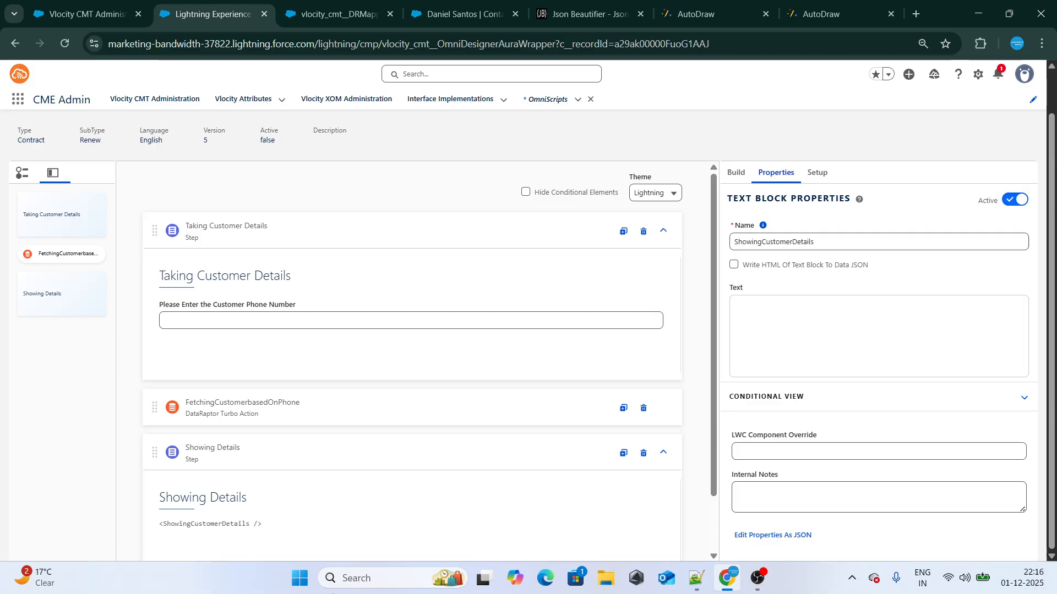
Enter the label "Name :" in the text block's rich text, and place the JSON Beautifier tab directly after the OmniScript's tab
{"action": "left_click", "coordinate": [767, 346]}
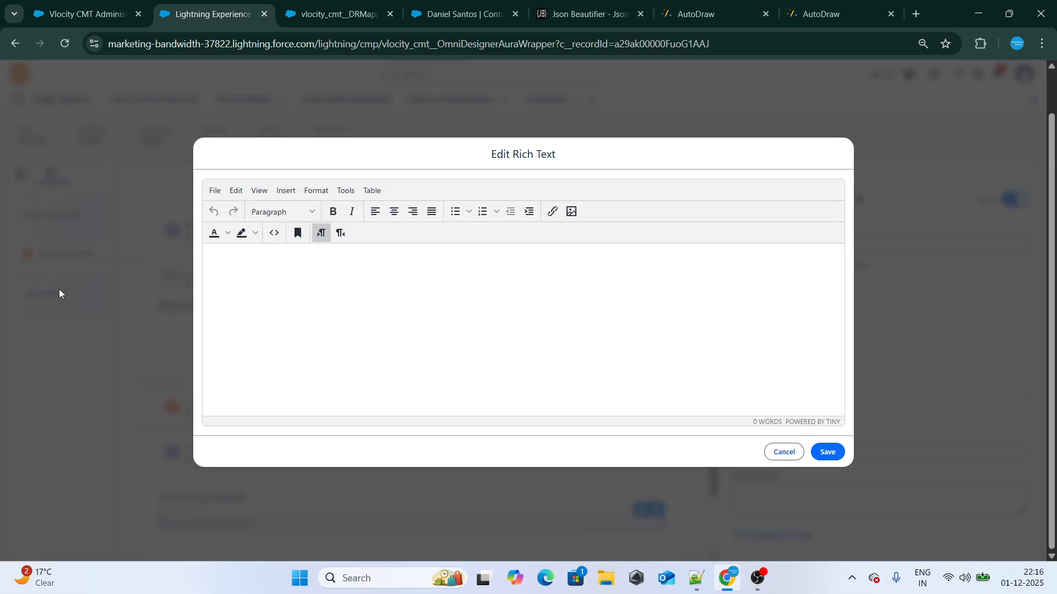
{"action": "left_click", "coordinate": [781, 452]}
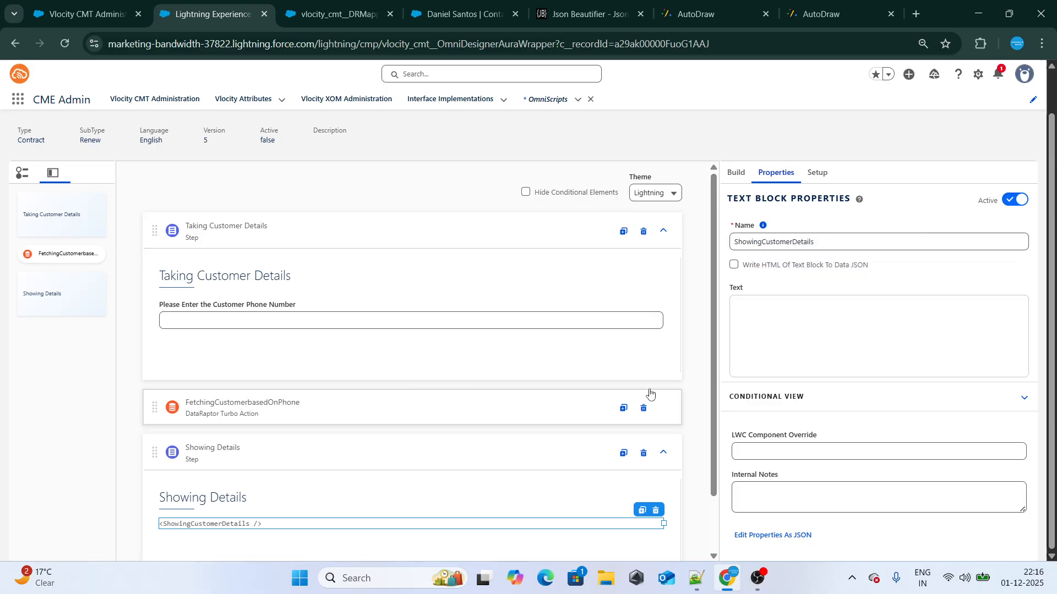
{"action": "left_click", "coordinate": [972, 372]}
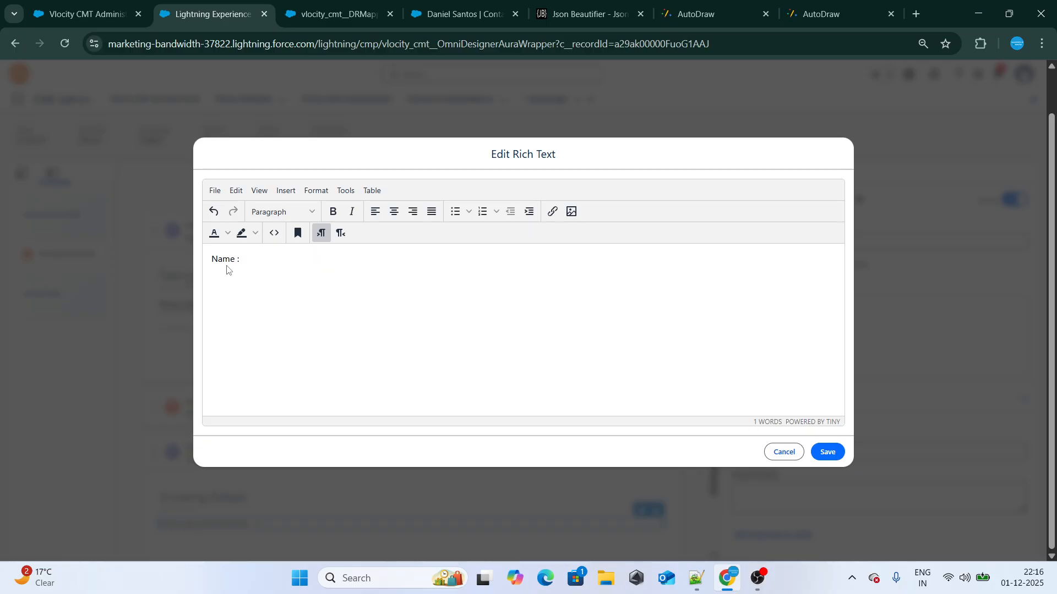
{"action": "left_click", "coordinate": [557, 17]}
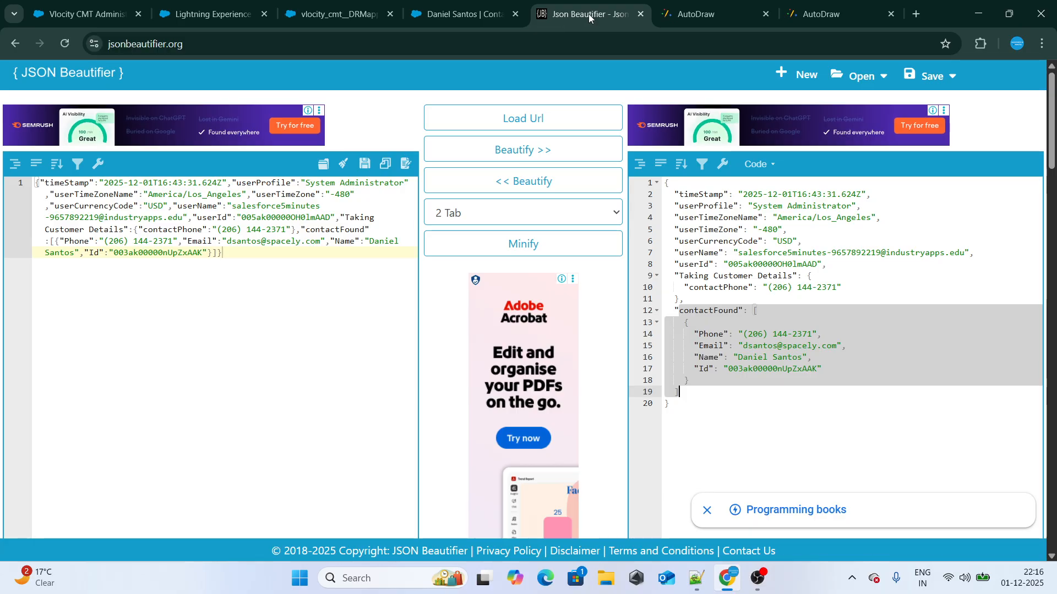
{"action": "left_click_drag", "start_coordinate": [589, 14], "coordinate": [353, 15]}
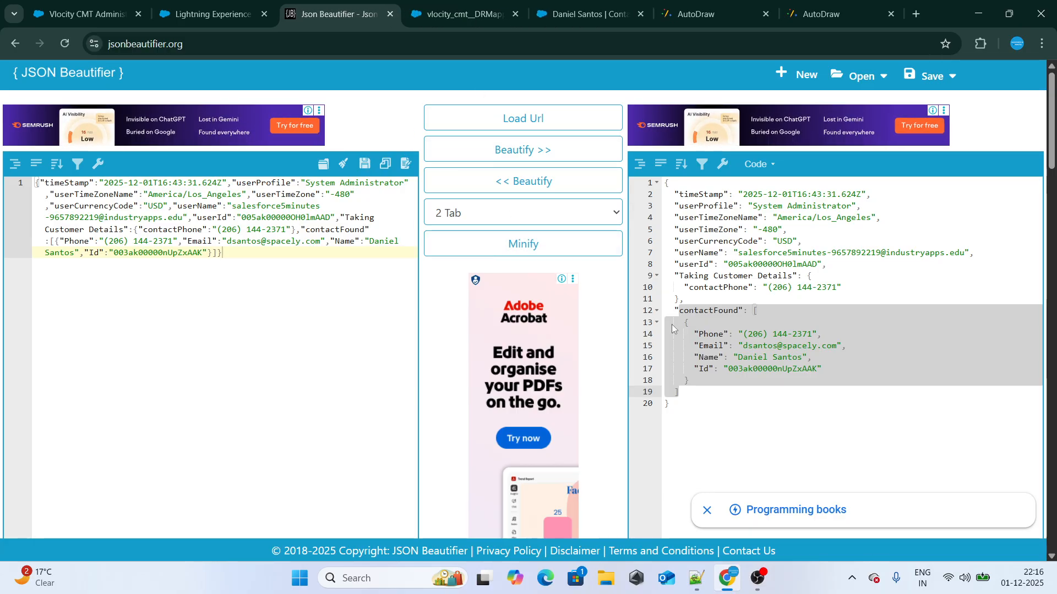
Copy the contactFound node name from the beautified JSON and insert it as %contactFound% after "Name :" in the rich text
{"action": "double_click", "coordinate": [708, 310]}
{"action": "left_click", "coordinate": [269, 15]}
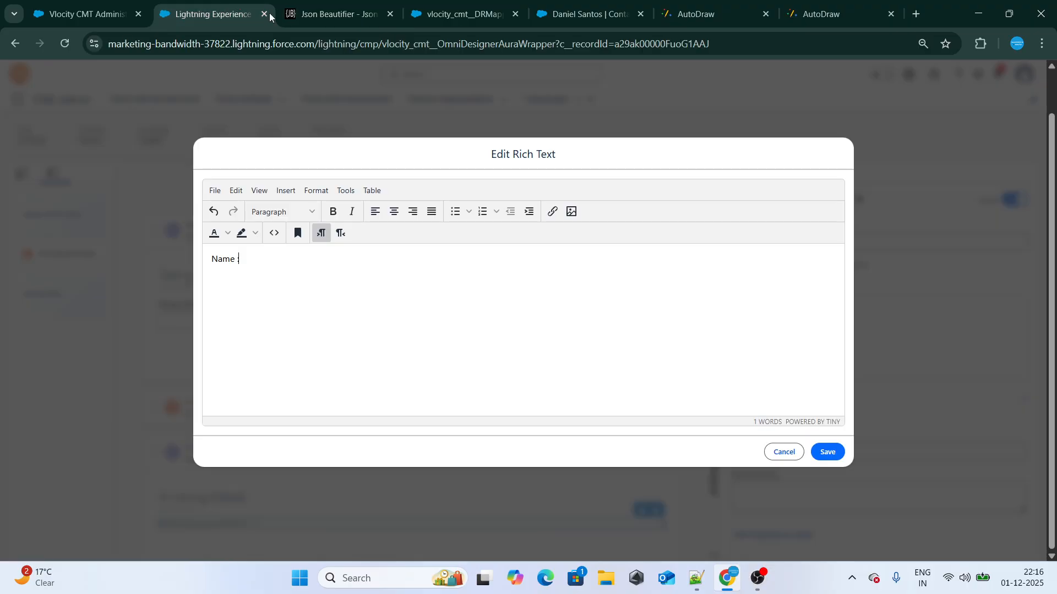
{"action": "left_click", "coordinate": [333, 13]}
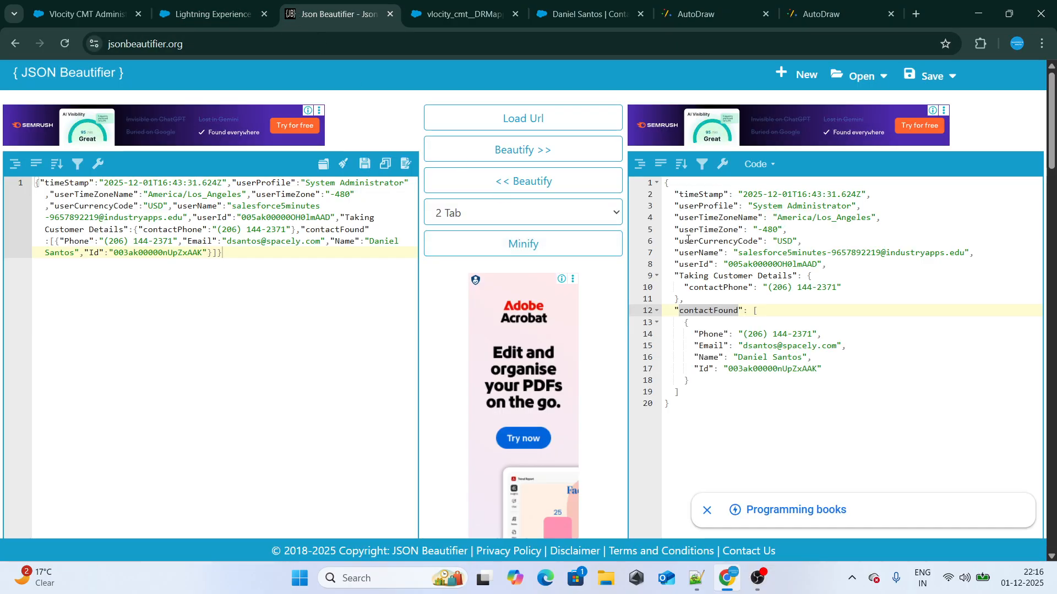
{"action": "left_click_drag", "start_coordinate": [677, 188], "coordinate": [726, 407]}
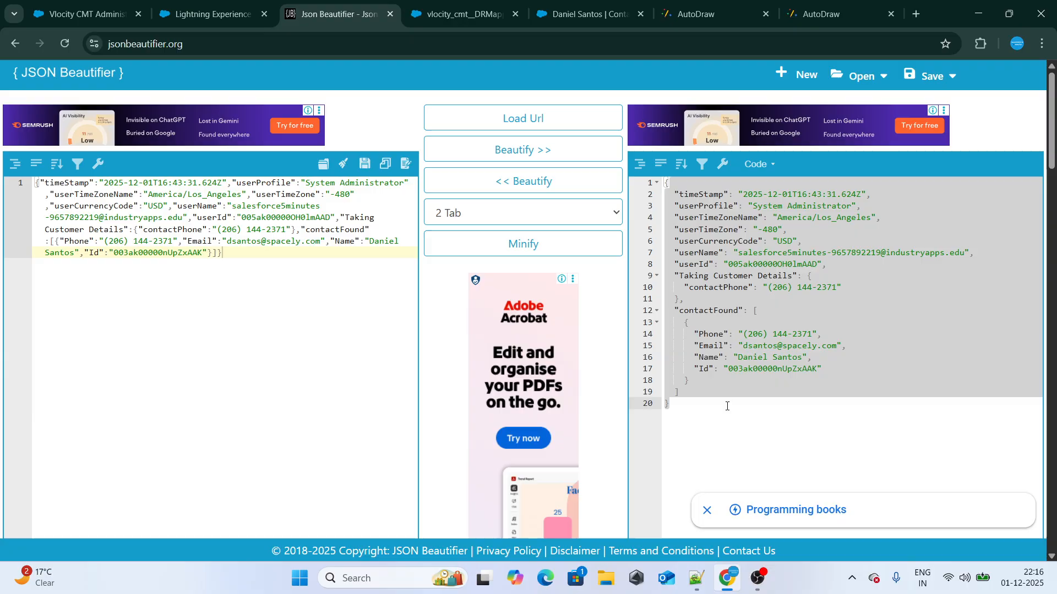
{"action": "double_click", "coordinate": [713, 310]}
{"action": "left_click", "coordinate": [678, 311]}
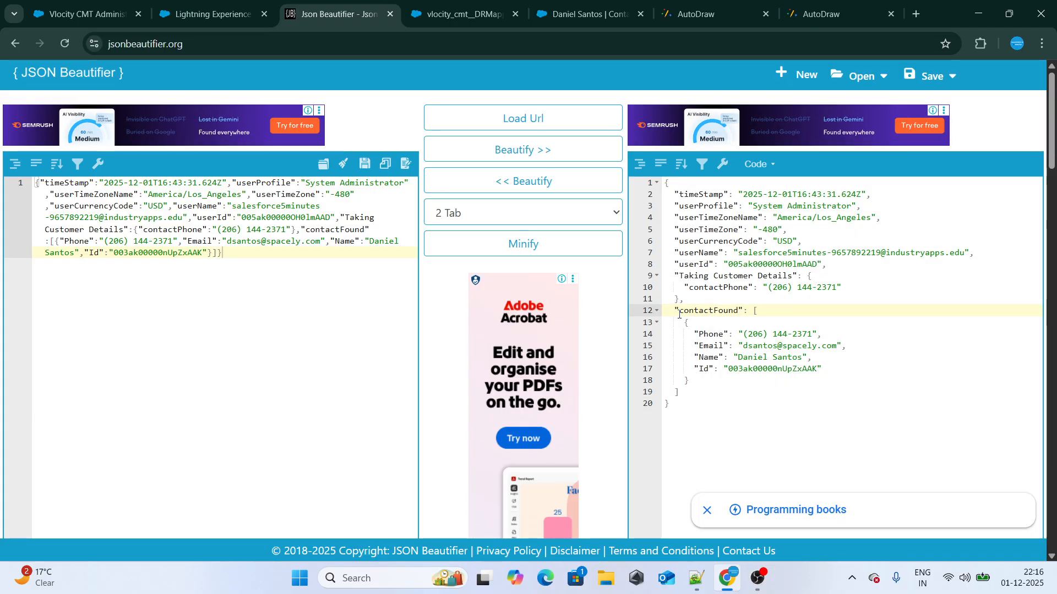
{"action": "left_click_drag", "start_coordinate": [679, 313], "coordinate": [740, 311]}
{"action": "key", "text": "ctrl+c"}
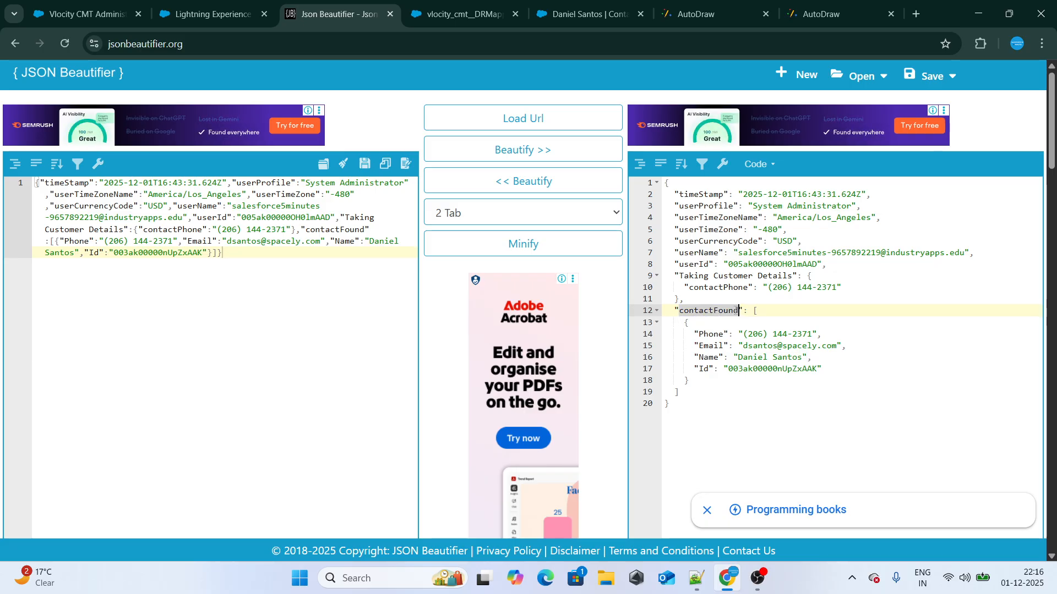
{"action": "left_click", "coordinate": [217, 15]}
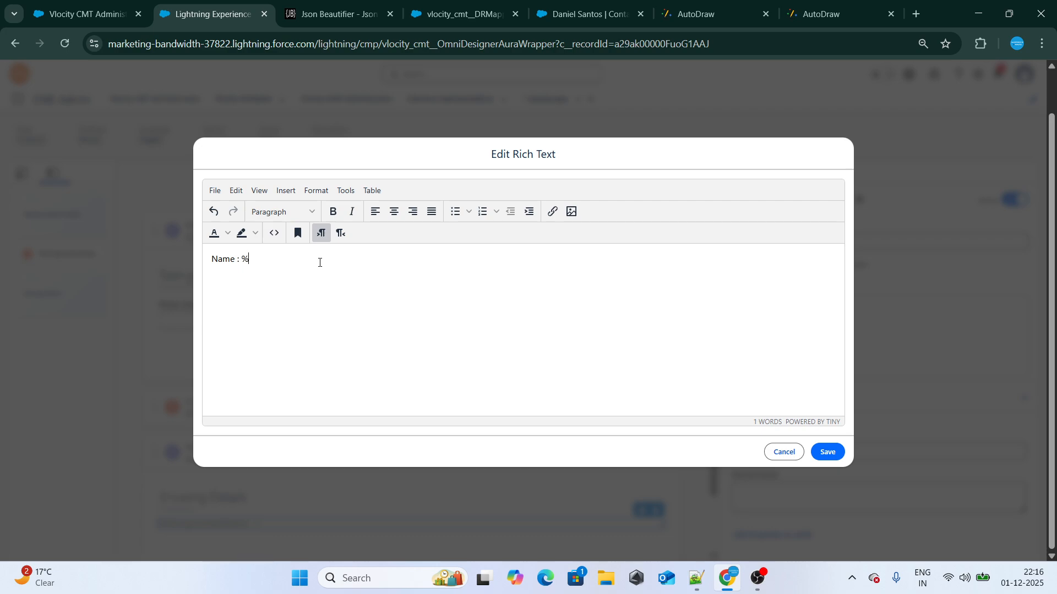
{"action": "key", "text": "ctrl+v"}
Check the Name key under contactFound in the beautified JSON and extend the merge field to %contactFound:Name%
{"action": "left_click", "coordinate": [317, 15]}
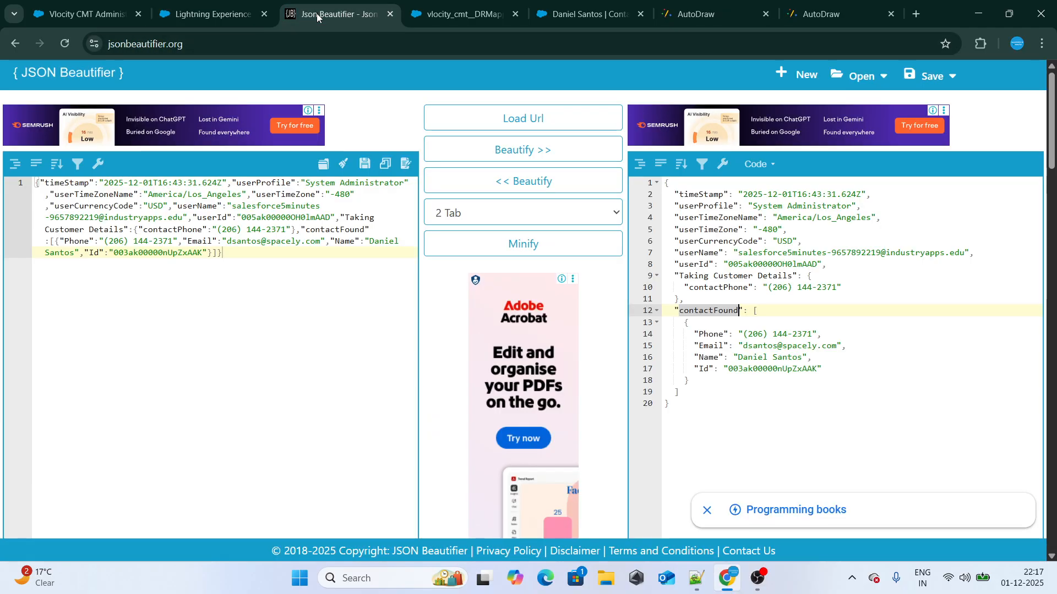
{"action": "double_click", "coordinate": [708, 357]}
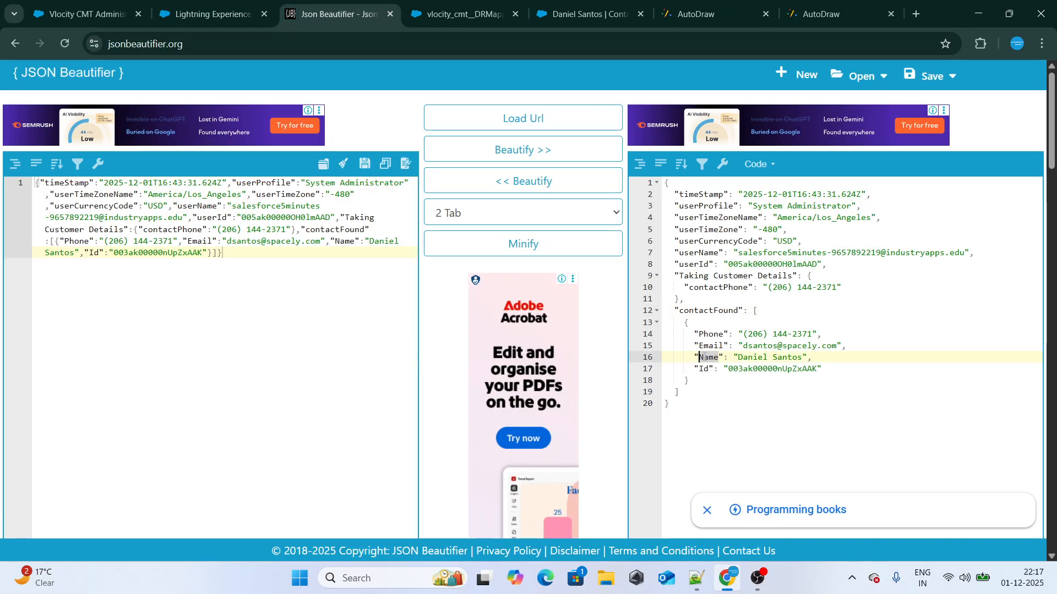
{"action": "left_click", "coordinate": [211, 13]}
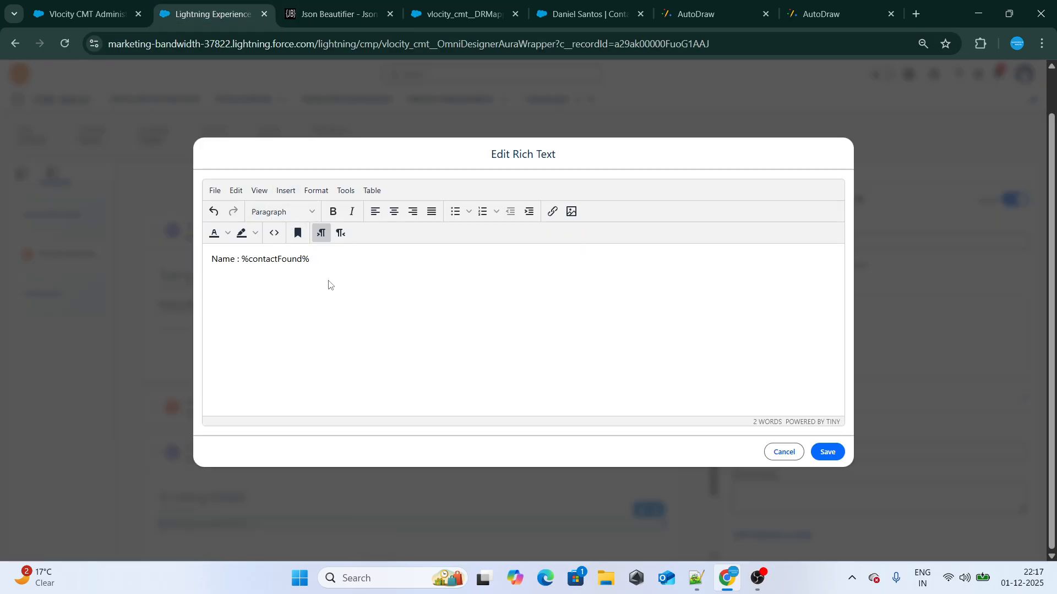
{"action": "type", "text": "Name"}
Examine the array brackets and the record inside the contactFound node in the beautified JSON, and return to the OmniScript's rich text editor
{"action": "left_click", "coordinate": [324, 12]}
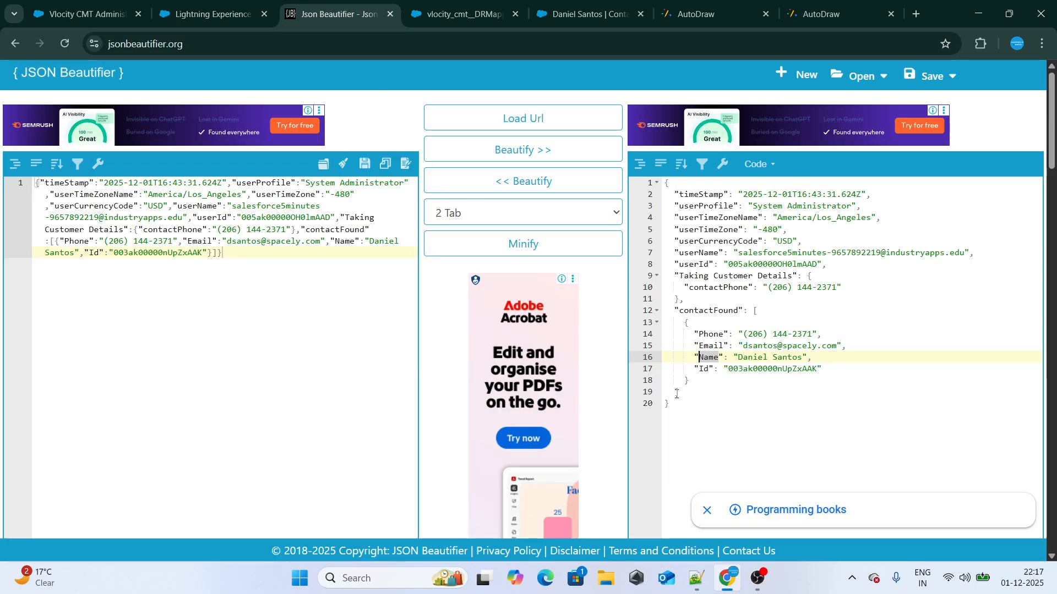
{"action": "left_click", "coordinate": [757, 311]}
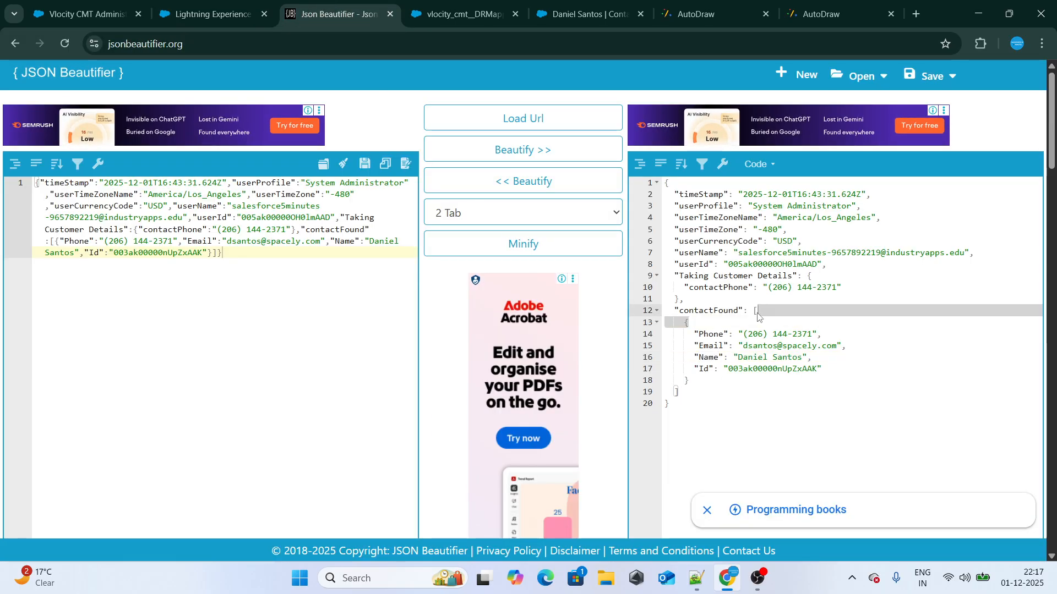
{"action": "left_click", "coordinate": [686, 390]}
{"action": "left_click_drag", "start_coordinate": [679, 323], "coordinate": [709, 368]}
{"action": "left_click_drag", "start_coordinate": [749, 310], "coordinate": [759, 311]}
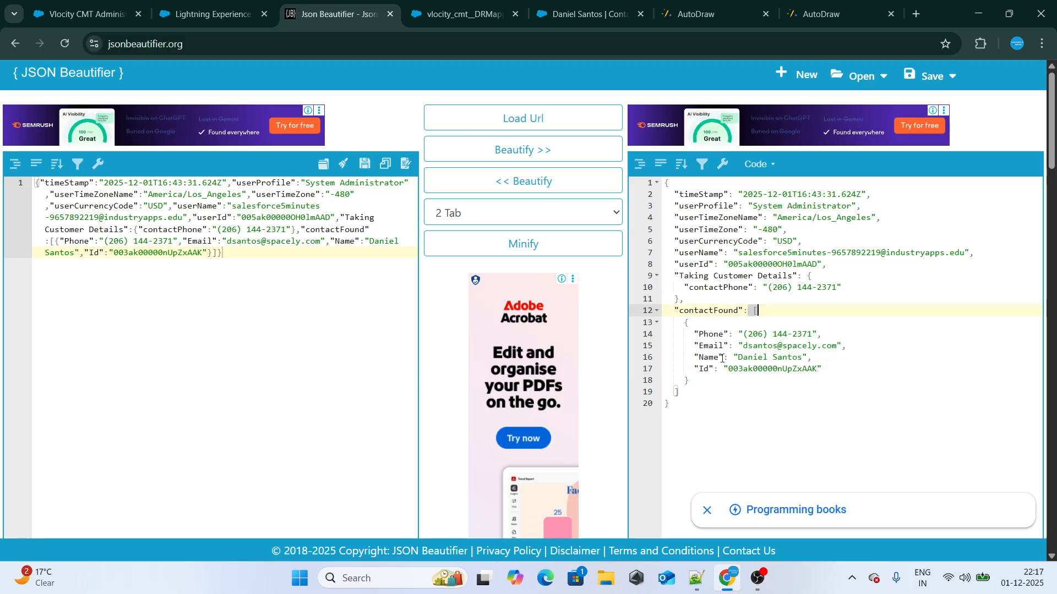
{"action": "left_click_drag", "start_coordinate": [682, 392], "coordinate": [665, 394]}
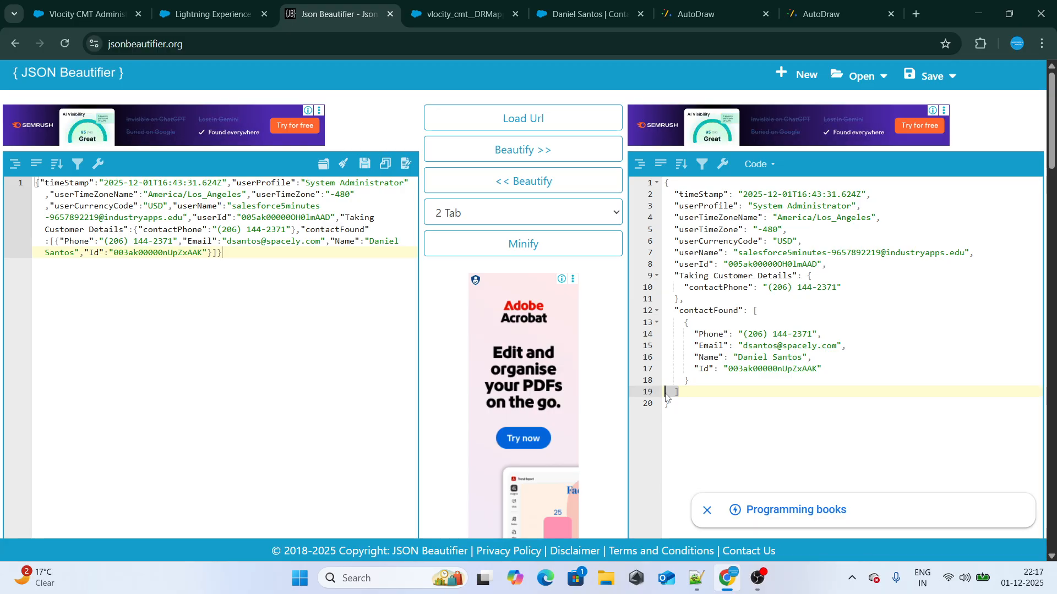
{"action": "left_click", "coordinate": [209, 14]}
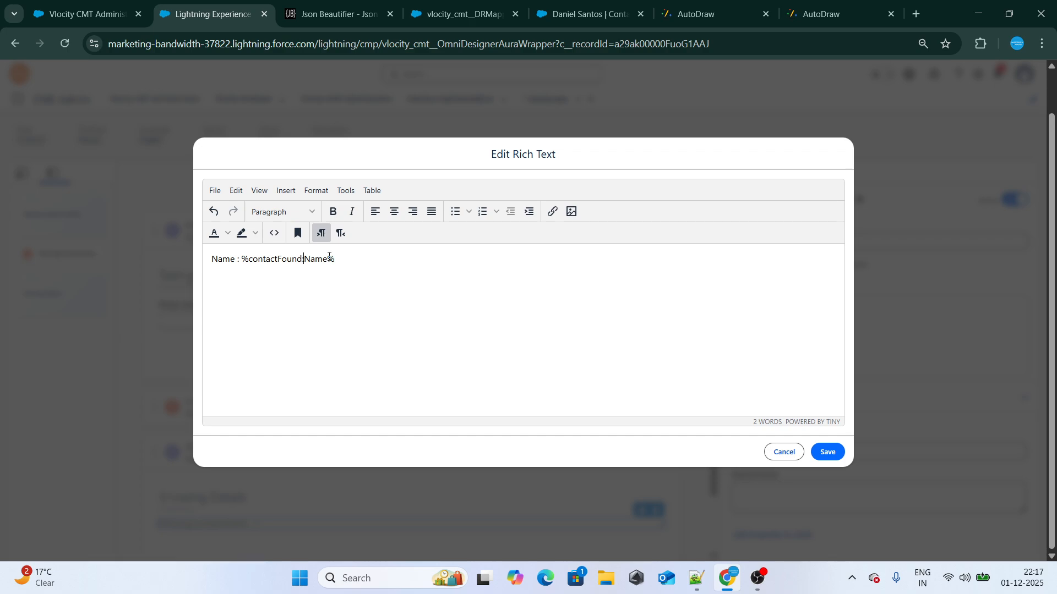
Change the name merge field in the rich text to %contactFound|1.Name%
{"action": "key", "text": "BackSpace"}
{"action": "type", "text": "0"}
{"action": "type", "text": "."}
{"action": "double_click", "coordinate": [274, 259]}
{"action": "left_click", "coordinate": [308, 258]}
{"action": "left_click_drag", "start_coordinate": [303, 260], "coordinate": [312, 264]}
{"action": "double_click", "coordinate": [318, 260]}
Compare the merge field's node, index and Name key with the contactFound array and its record in the beautified JSON
{"action": "left_click", "coordinate": [313, 19]}
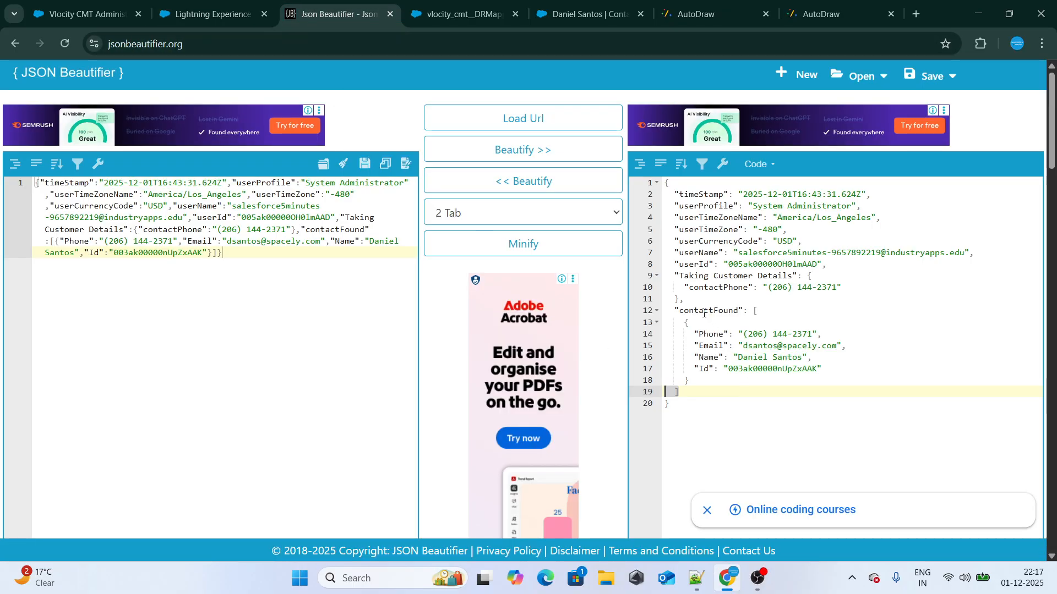
{"action": "double_click", "coordinate": [684, 311]}
{"action": "left_click_drag", "start_coordinate": [684, 323], "coordinate": [701, 377]}
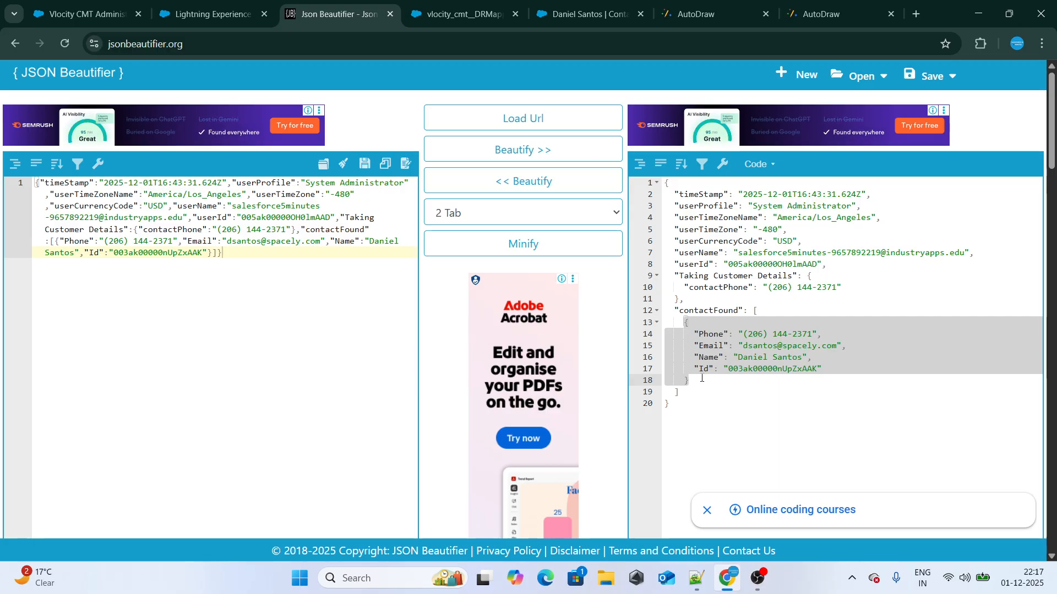
{"action": "left_click", "coordinate": [233, 4]}
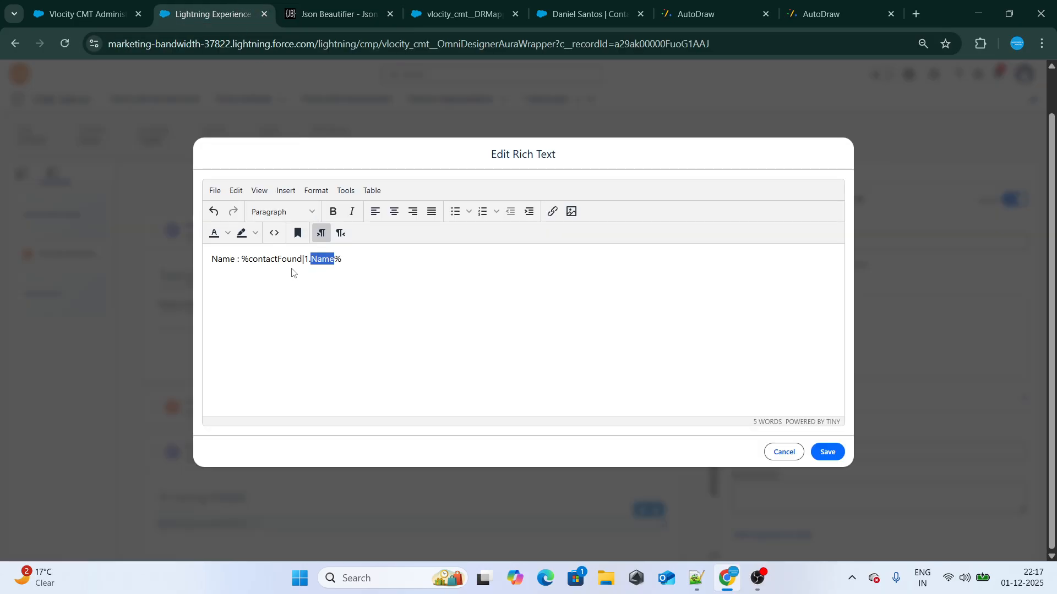
{"action": "double_click", "coordinate": [268, 259]}
{"action": "key", "text": "ctrl+c"}
{"action": "left_click", "coordinate": [333, 14]}
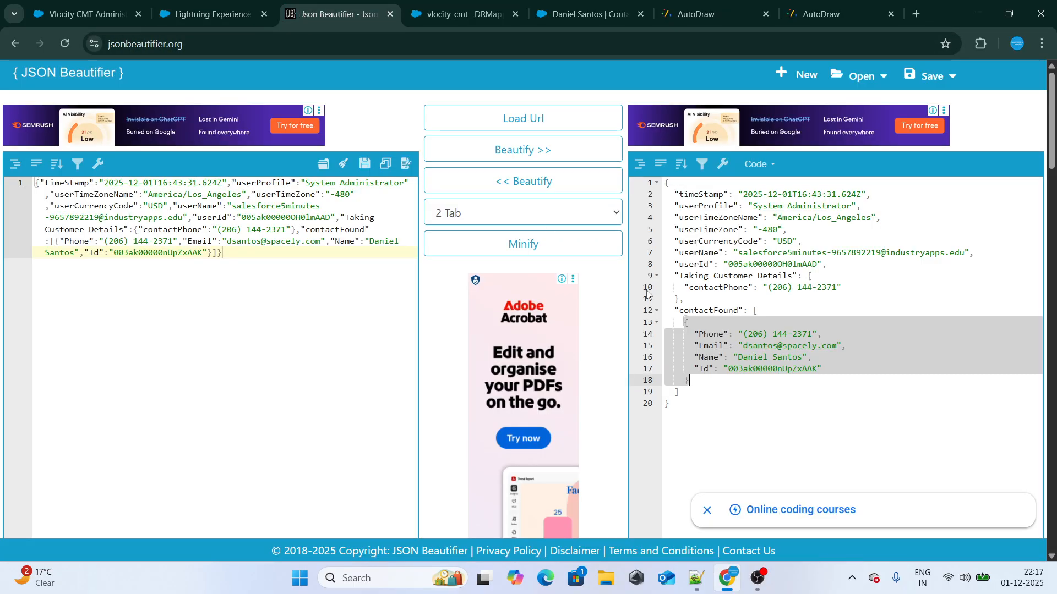
{"action": "left_click", "coordinate": [686, 324]}
{"action": "left_click_drag", "start_coordinate": [686, 325], "coordinate": [699, 379]}
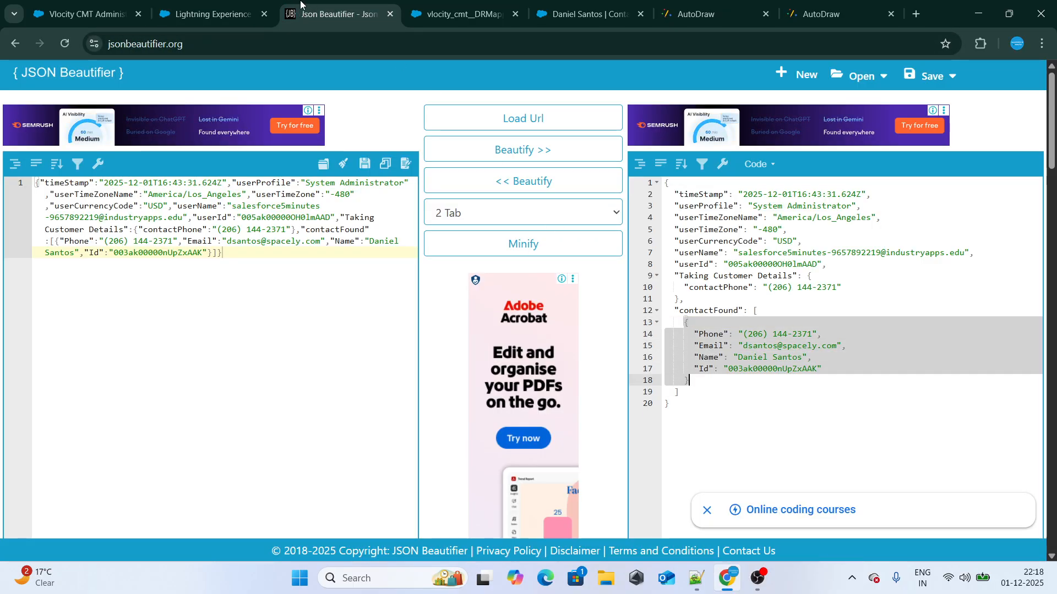
{"action": "left_click", "coordinate": [214, 14]}
{"action": "left_click", "coordinate": [333, 13]}
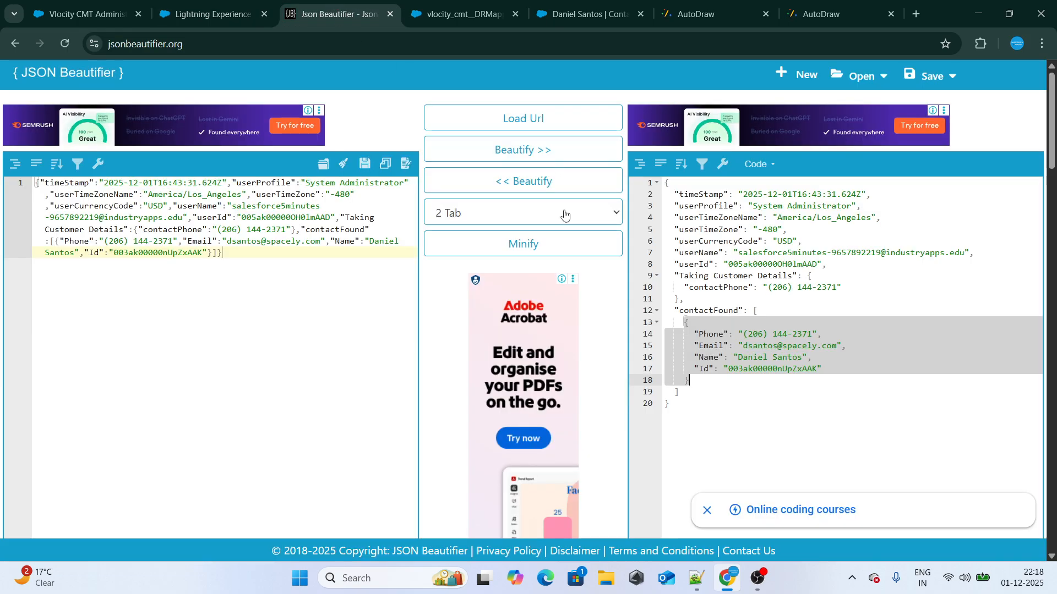
{"action": "double_click", "coordinate": [709, 357]}
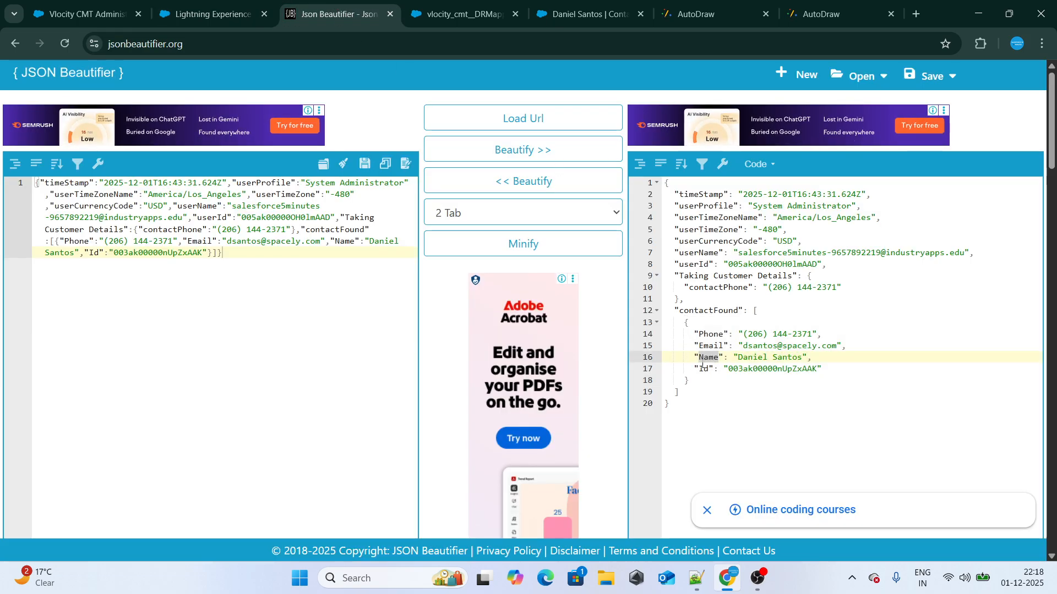
{"action": "left_click", "coordinate": [758, 310]}
{"action": "left_click", "coordinate": [676, 395]}
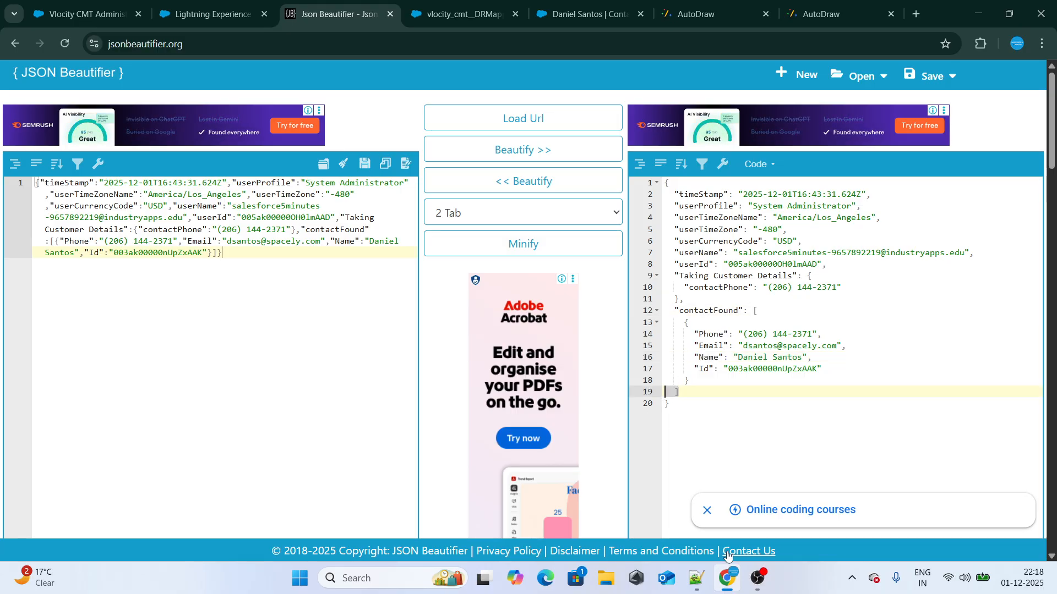
Switch to Notepad++ and write contactFound with index 1 and .Name on a new line below the JSON, then return to the browser
{"action": "left_click", "coordinate": [697, 579]}
{"action": "key", "text": "Return"}
{"action": "key", "text": "Return"}
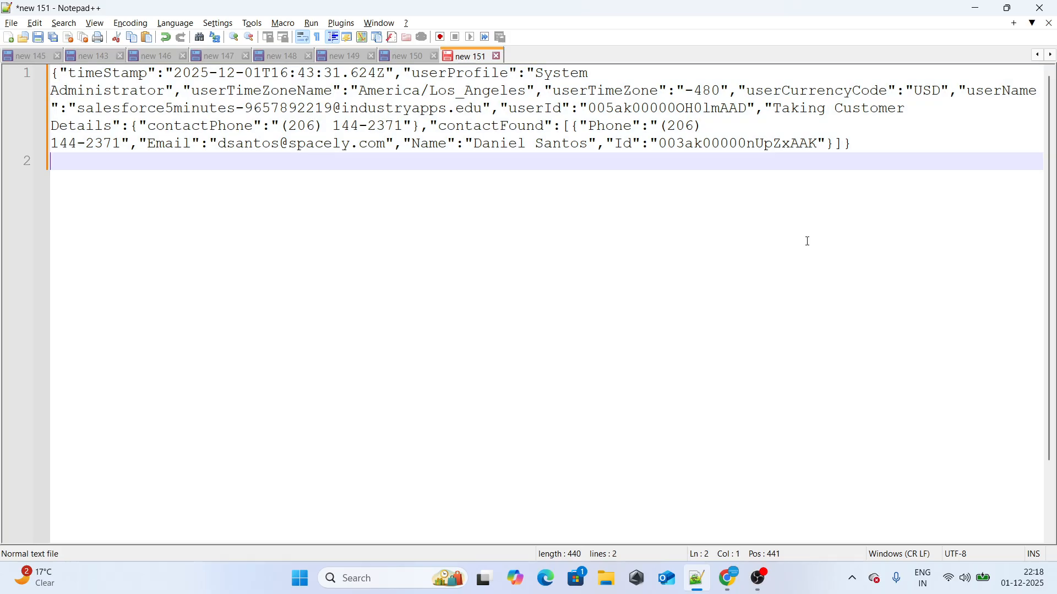
{"action": "type", "text": "contactFound"}
{"action": "key", "text": "Return"}
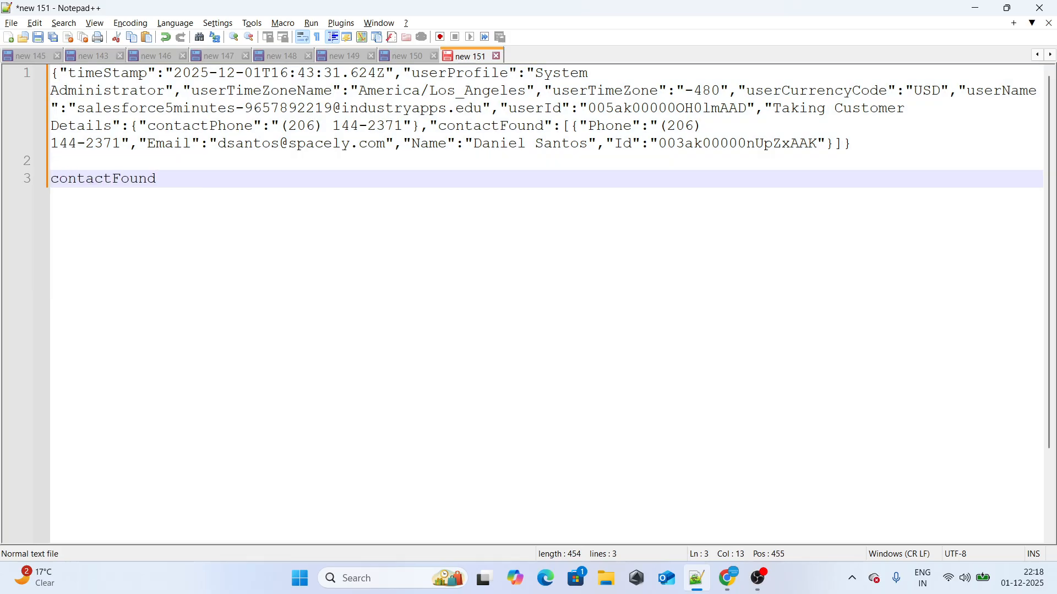
{"action": "type", "text": "[1"}
{"action": "type", "text": ".Name"}
{"action": "left_click", "coordinate": [475, 220]}
{"action": "key", "text": "alt+Tab"}
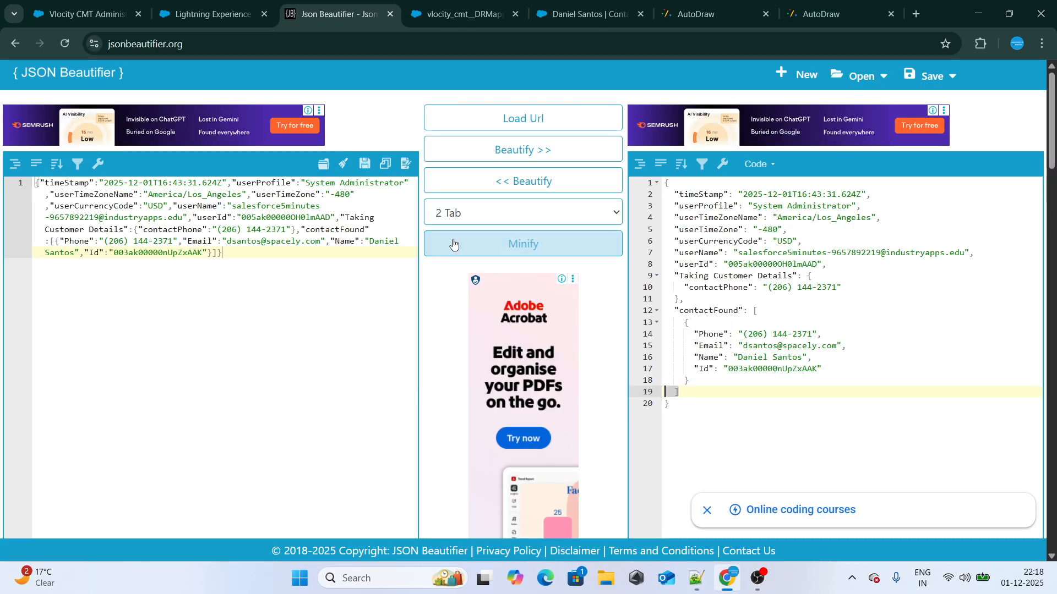
Return to the OmniScript's rich text and start a second line with "Email : %contactFound"
{"action": "left_click", "coordinate": [198, 22]}
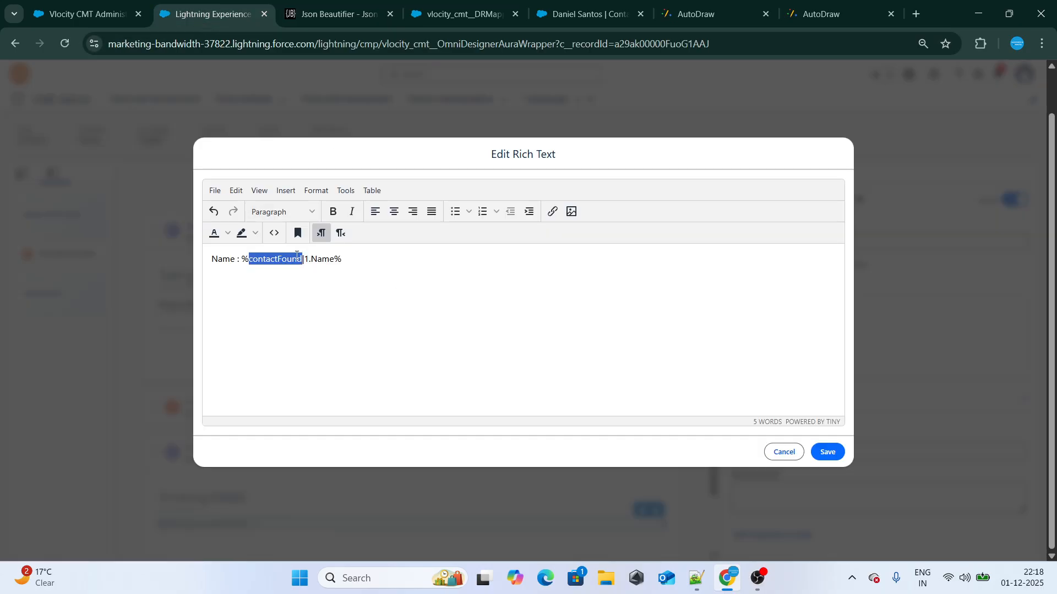
{"action": "double_click", "coordinate": [326, 260]}
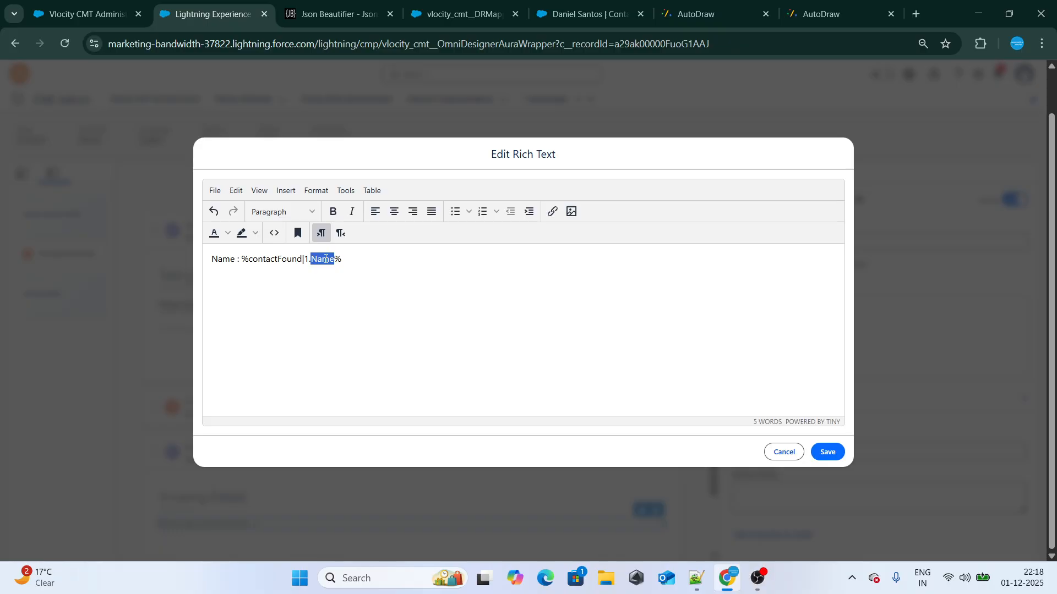
{"action": "left_click", "coordinate": [361, 260]}
{"action": "type", "text": "Email : %"}
{"action": "key", "text": "ctrl+v"}
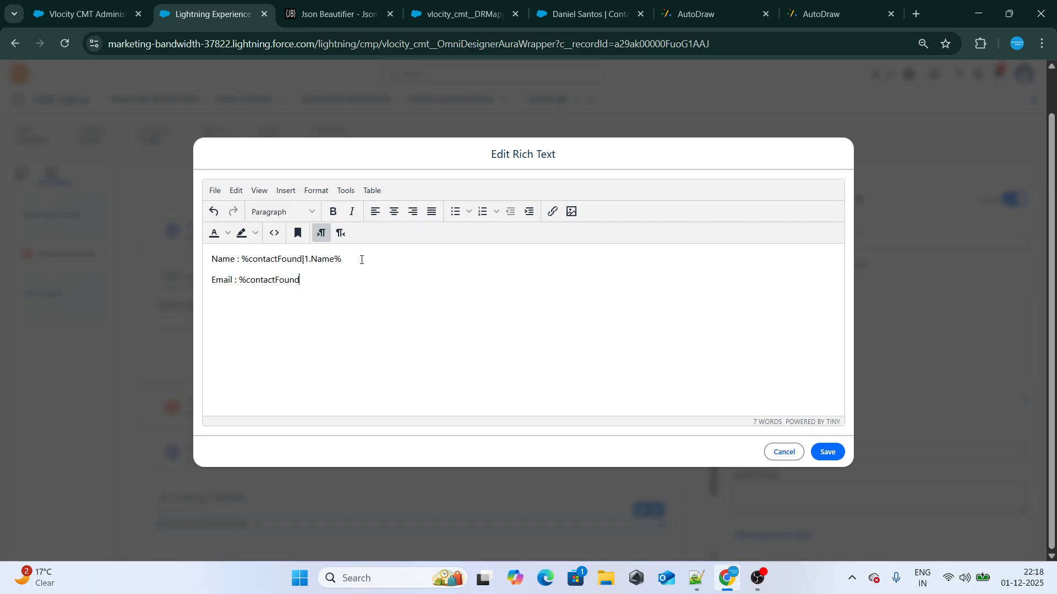
Complete the email merge field as %contactFound|1.Email% and save the rich text
{"action": "type", "text": "|1.Email%"}
{"action": "key", "text": "ctrl+a"}
{"action": "left_click", "coordinate": [301, 281]}
{"action": "left_click", "coordinate": [827, 452]}
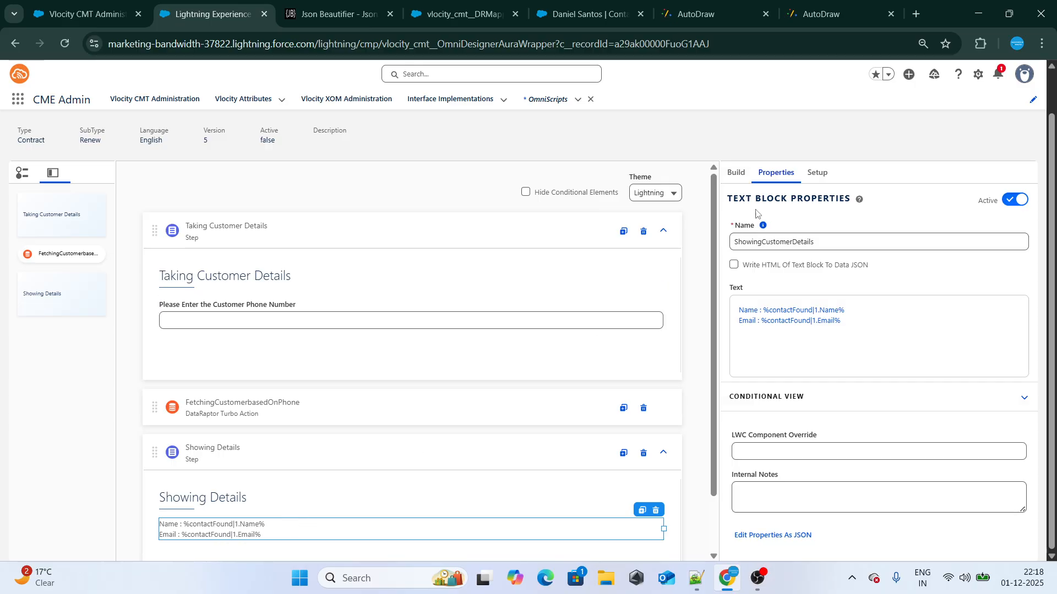
Open the OmniScript preview and copy the phone number from the contact record's tab
{"action": "scroll", "coordinate": [767, 244], "scroll_direction": "up", "scroll_amount": 2}
{"action": "left_click", "coordinate": [826, 144]}
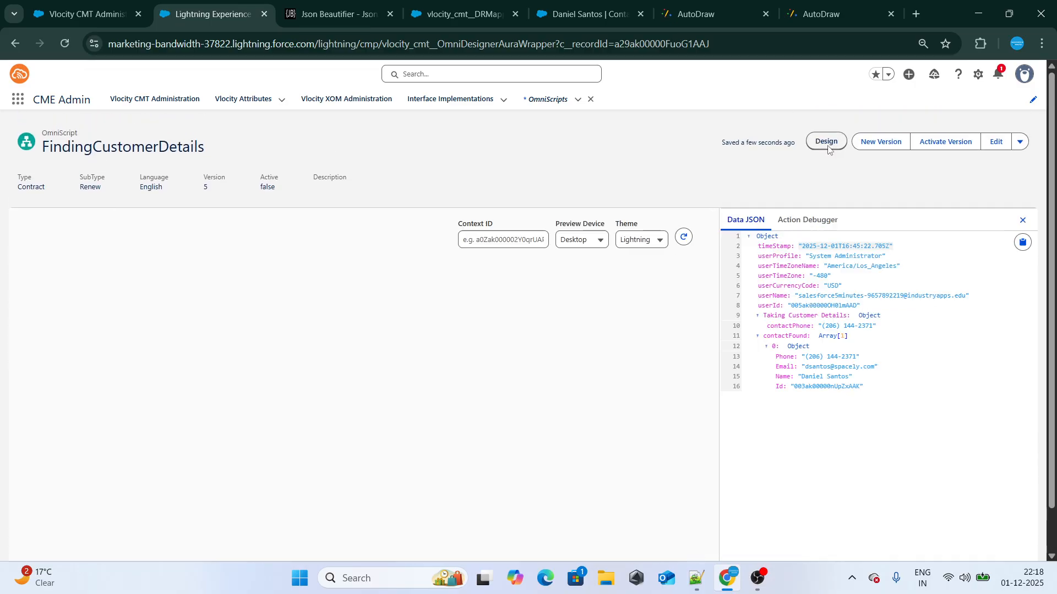
{"action": "left_click", "coordinate": [465, 14]}
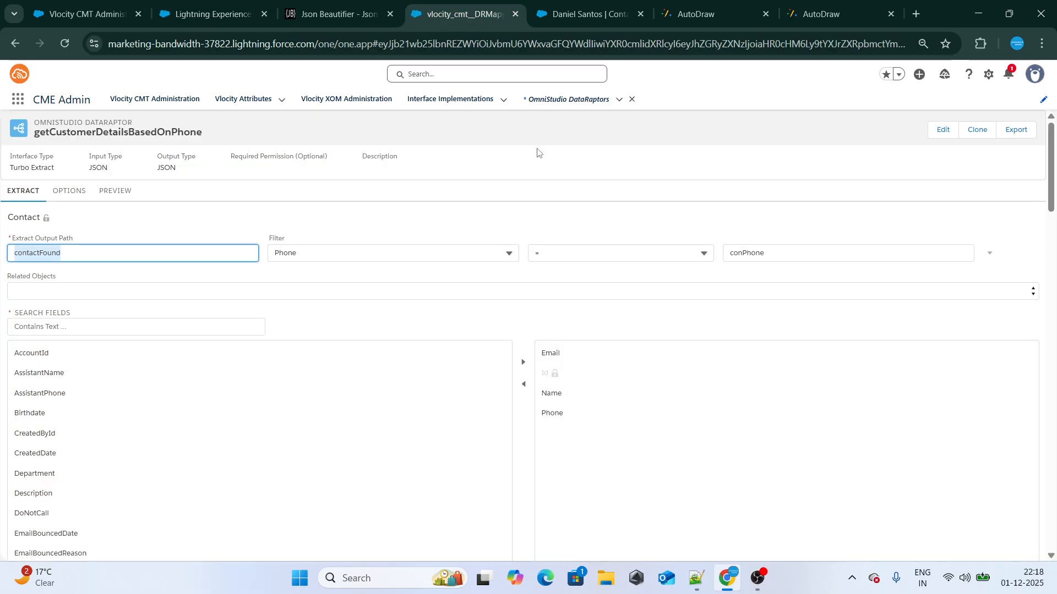
{"action": "left_click", "coordinate": [586, 14]}
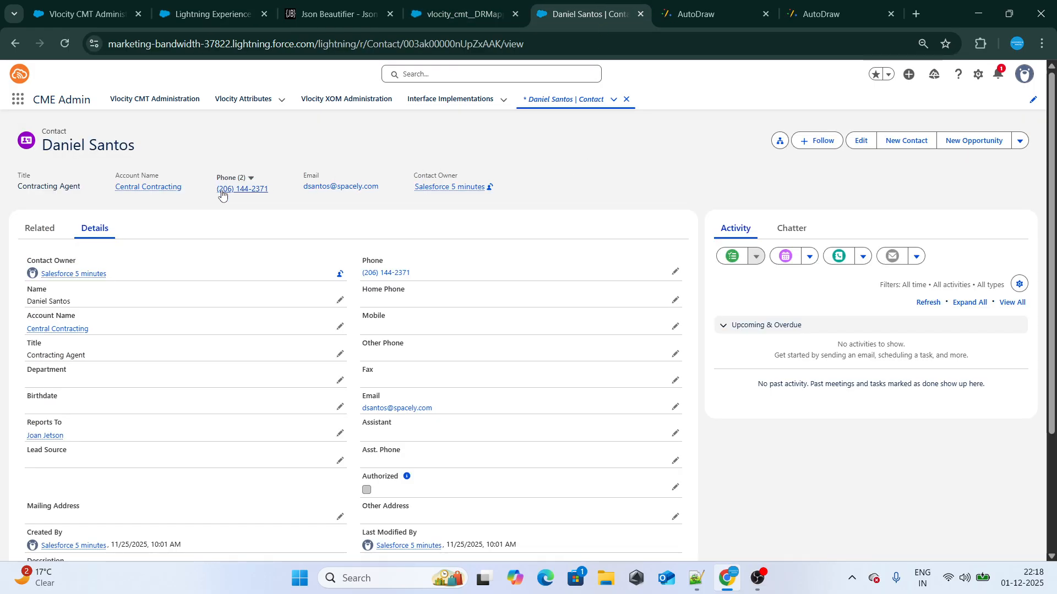
{"action": "left_click_drag", "start_coordinate": [219, 190], "coordinate": [267, 194]}
{"action": "key", "text": "ctrl+c"}
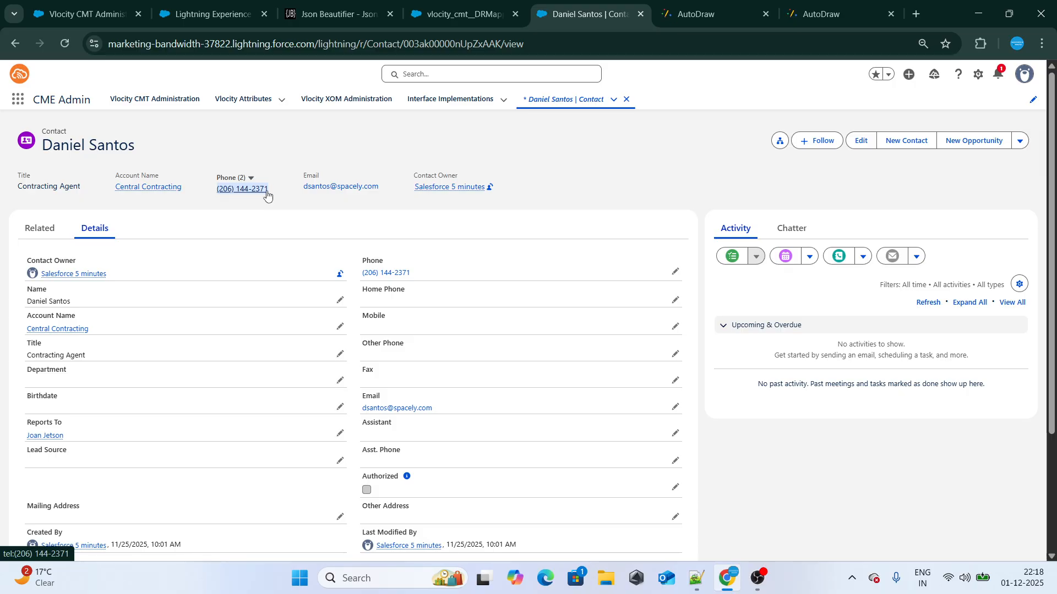
{"action": "left_click", "coordinate": [218, 15]}
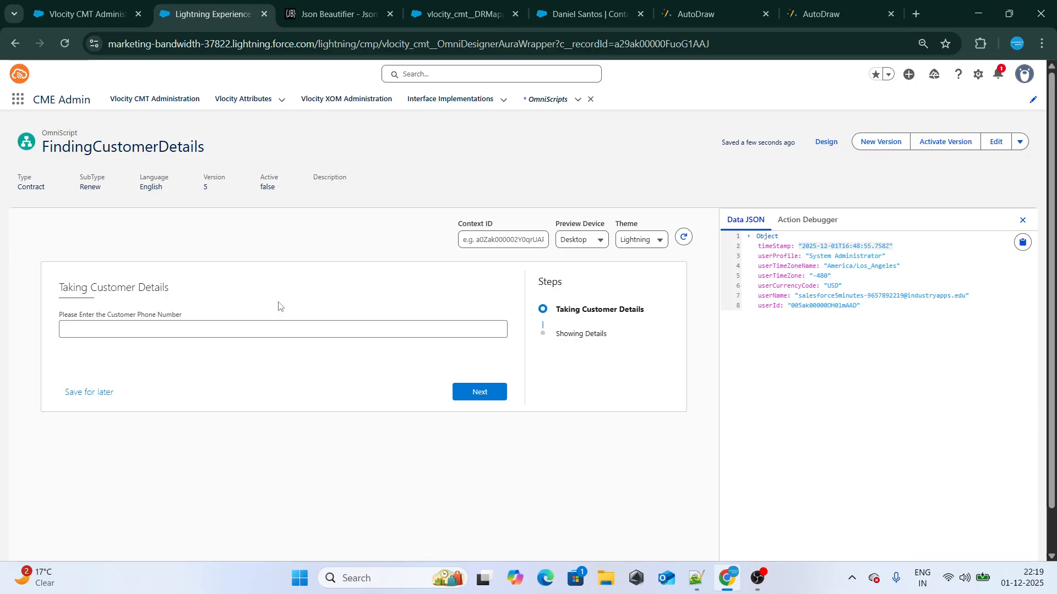
Enter the copied customer phone number in the preview, advance to Showing Details and check the name and email lines
{"action": "left_click", "coordinate": [257, 329]}
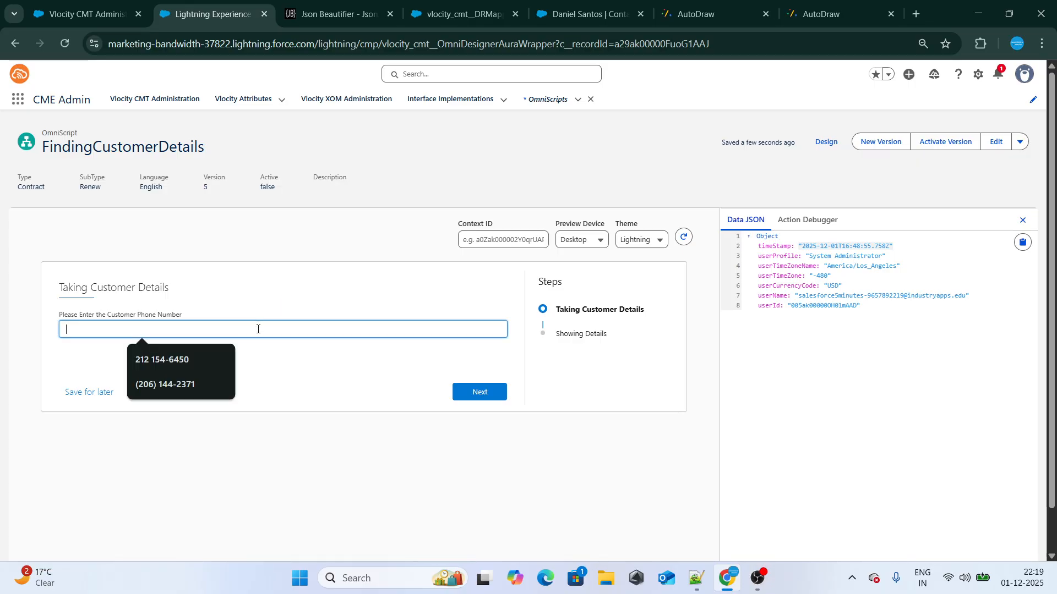
{"action": "key", "text": "ctrl+v"}
{"action": "left_click", "coordinate": [292, 287]}
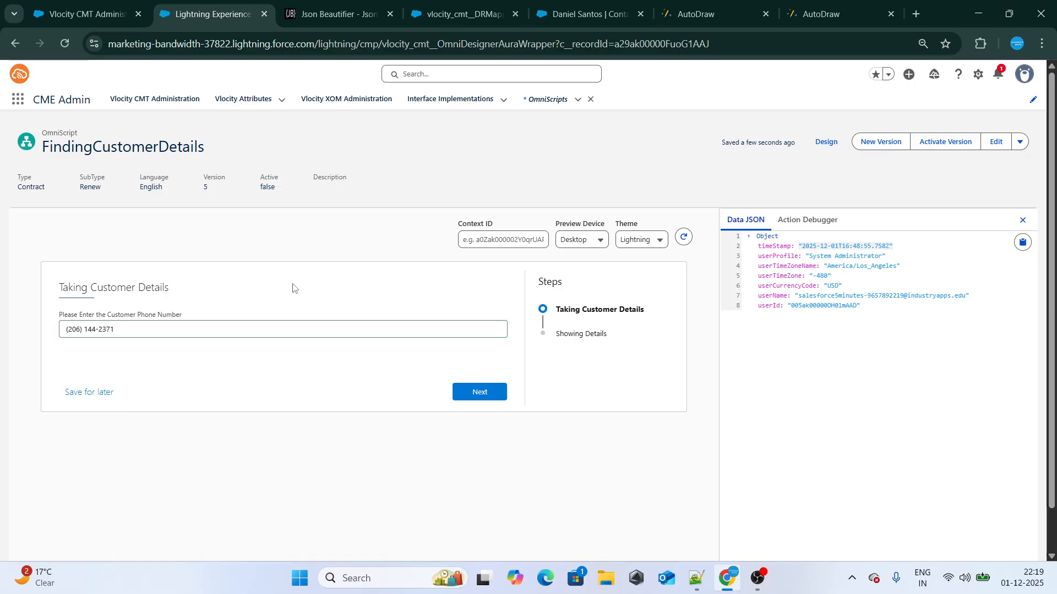
{"action": "left_click", "coordinate": [483, 394]}
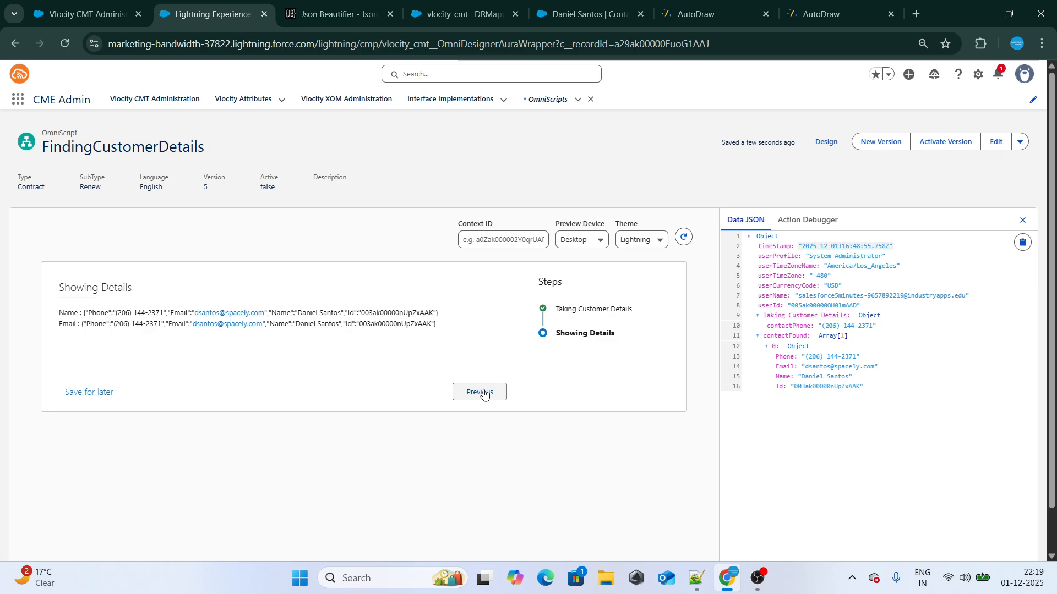
{"action": "double_click", "coordinate": [139, 313]}
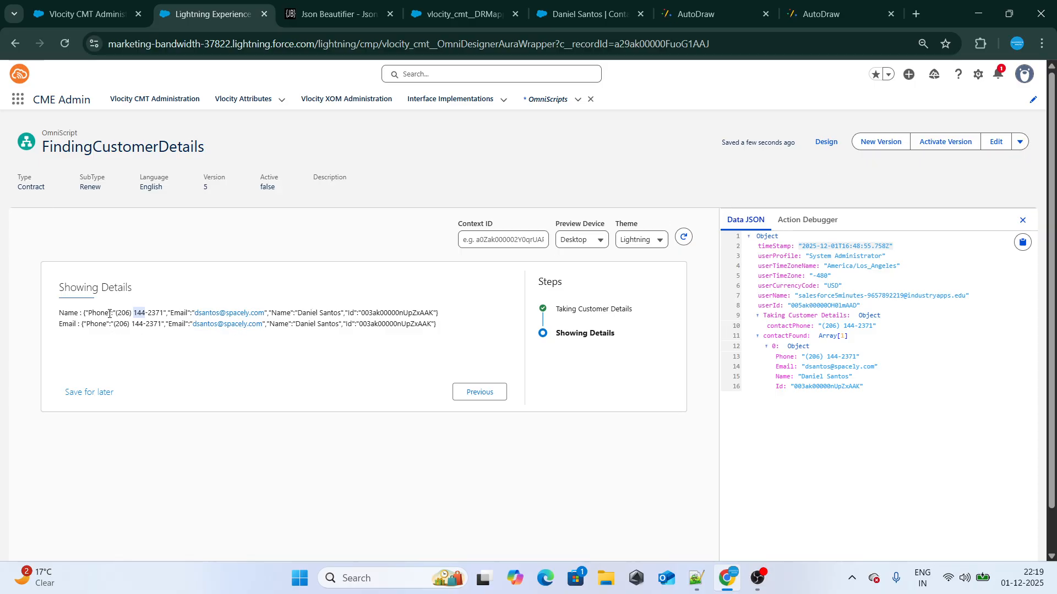
{"action": "left_click", "coordinate": [170, 308]}
Return to the design and change the text block's merge fields to %contactFound|0.Name% and %contactFound|0.Email%, then save
{"action": "left_click", "coordinate": [826, 141]}
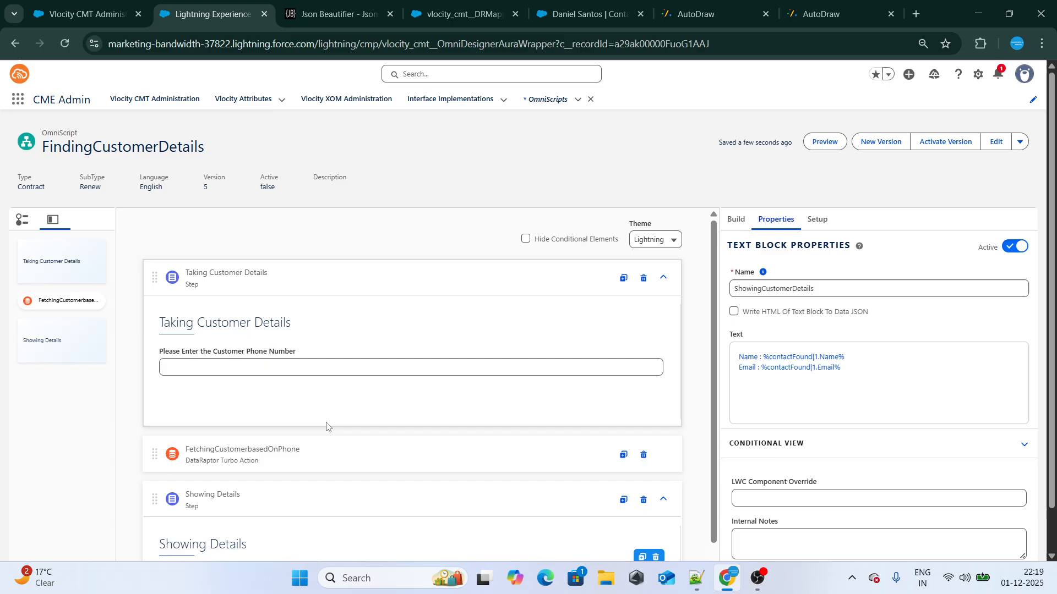
{"action": "left_click", "coordinate": [899, 427]}
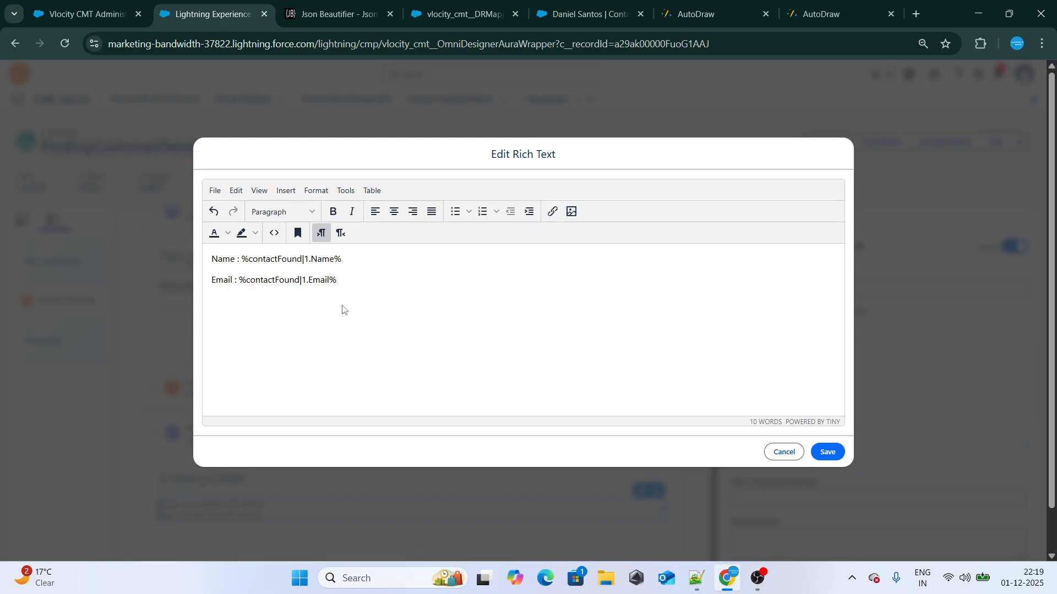
{"action": "key", "text": "BackSpace"}
{"action": "type", "text": "0"}
{"action": "key", "text": "BackSpace"}
{"action": "type", "text": "0"}
{"action": "left_click", "coordinate": [826, 452]}
Preview the OmniScript with the same customer phone number and advance to Showing Details to check the index 0 merge fields
{"action": "left_click", "coordinate": [825, 141]}
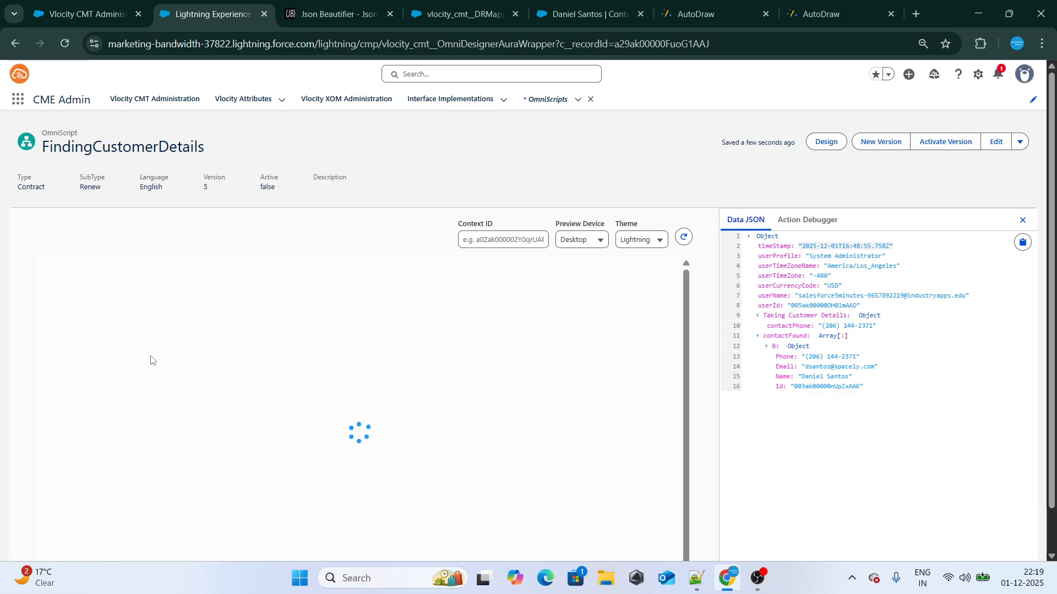
{"action": "left_click", "coordinate": [160, 331]}
{"action": "left_click", "coordinate": [165, 382]}
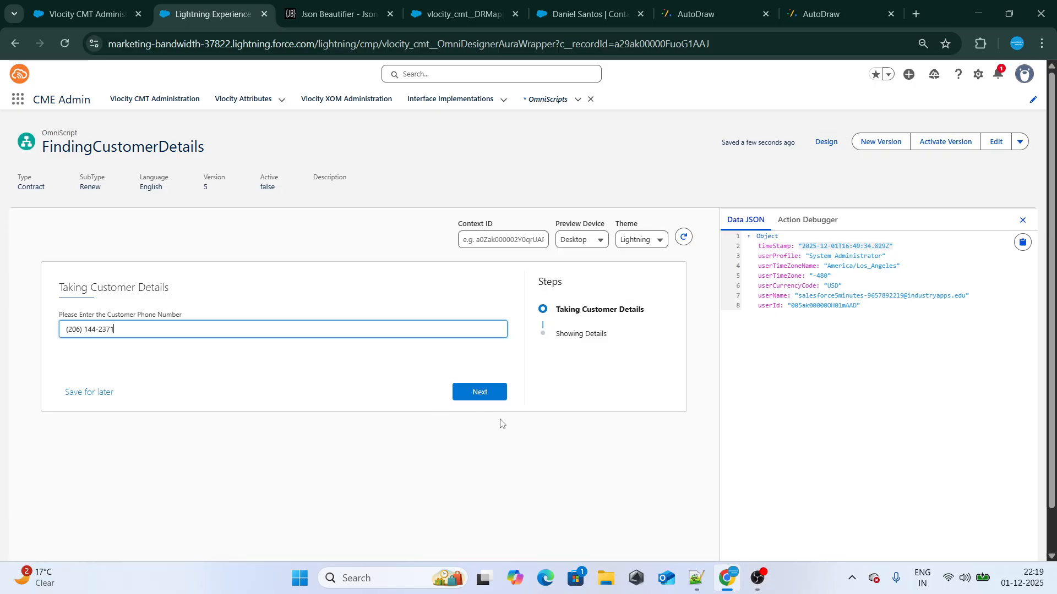
{"action": "left_click", "coordinate": [480, 403]}
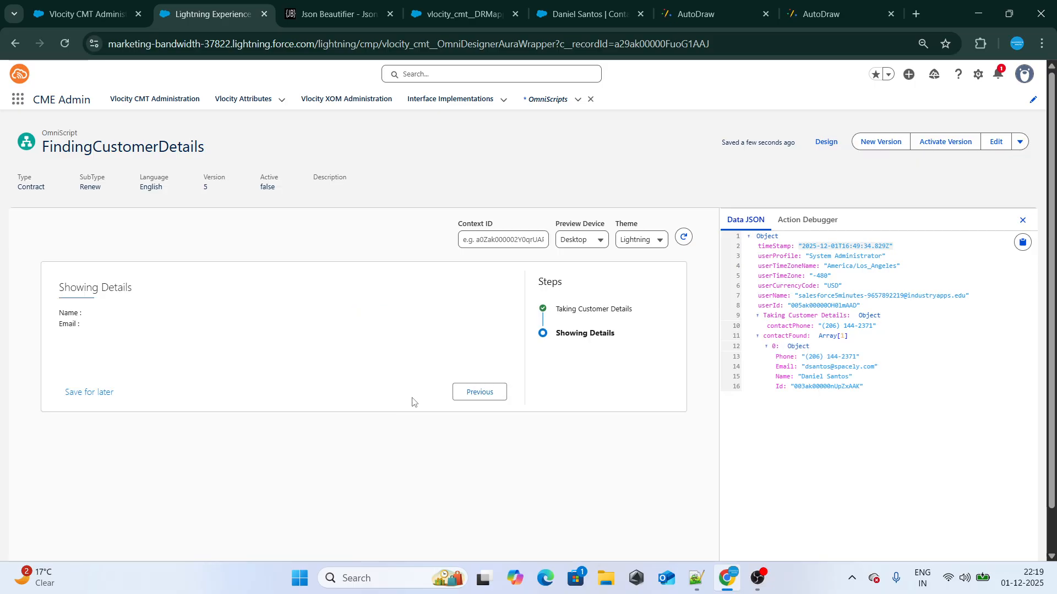
Return to the design, change the text block's merge fields to %contactFound|1:Name% and %contactFound|1:Email%, and save the rich text
{"action": "left_click", "coordinate": [820, 143]}
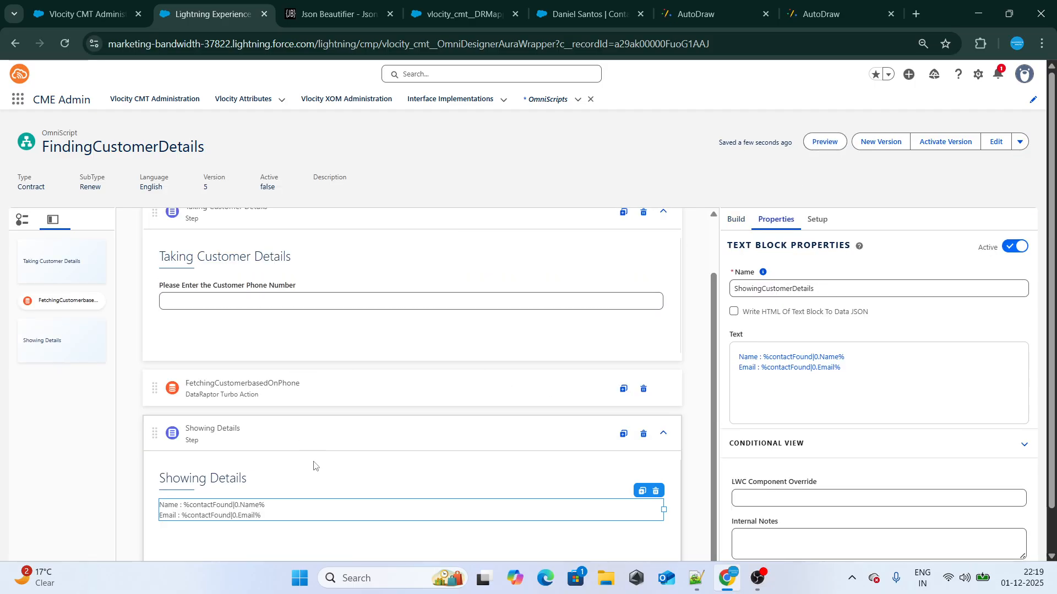
{"action": "left_click", "coordinate": [763, 362]}
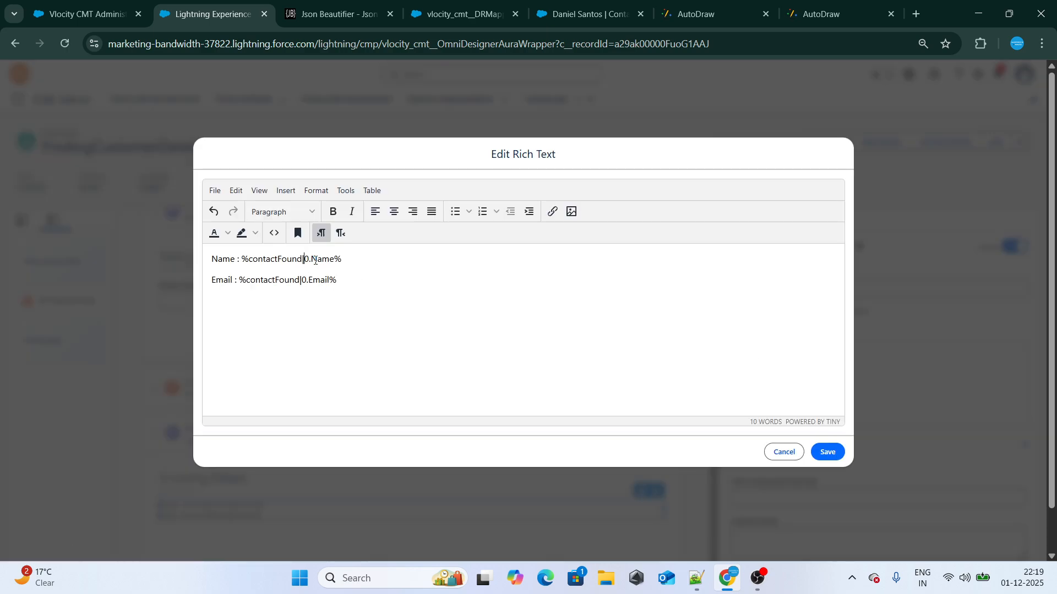
{"action": "key", "text": "BackSpace"}
{"action": "key", "text": "BackSpace"}
{"action": "type", "text": "1:"}
{"action": "key", "text": "BackSpace"}
{"action": "key", "text": "BackSpace"}
{"action": "type", "text": "|1:"}
{"action": "key", "text": "BackSpace"}
{"action": "type", "text": ":"}
{"action": "left_click", "coordinate": [827, 452]}
Preview the OmniScript with the customer's phone number, check the name and email on Showing Details, and return to the design
{"action": "left_click", "coordinate": [823, 141]}
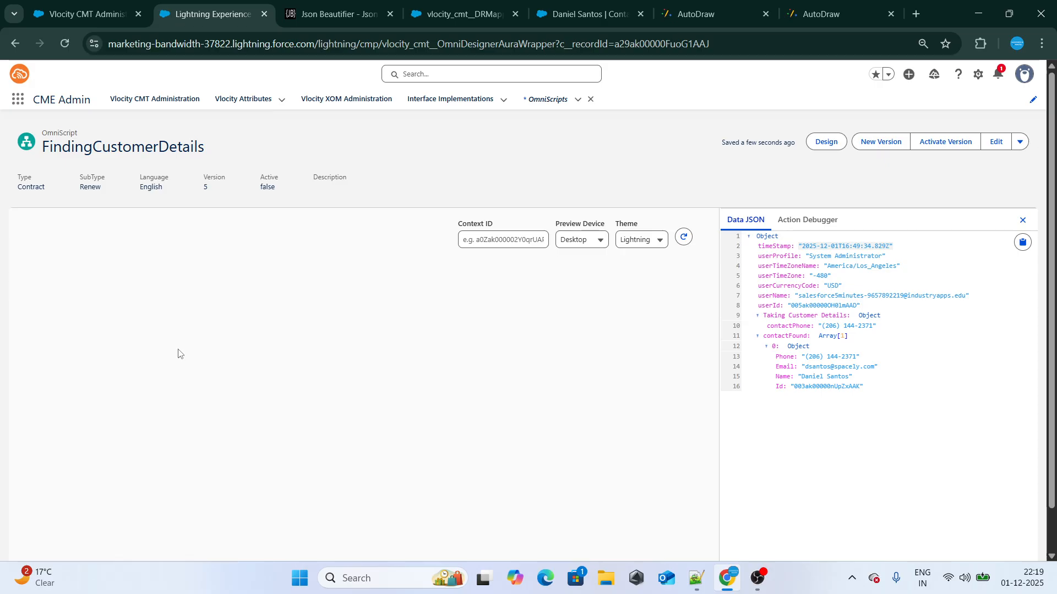
{"action": "left_click", "coordinate": [138, 329]}
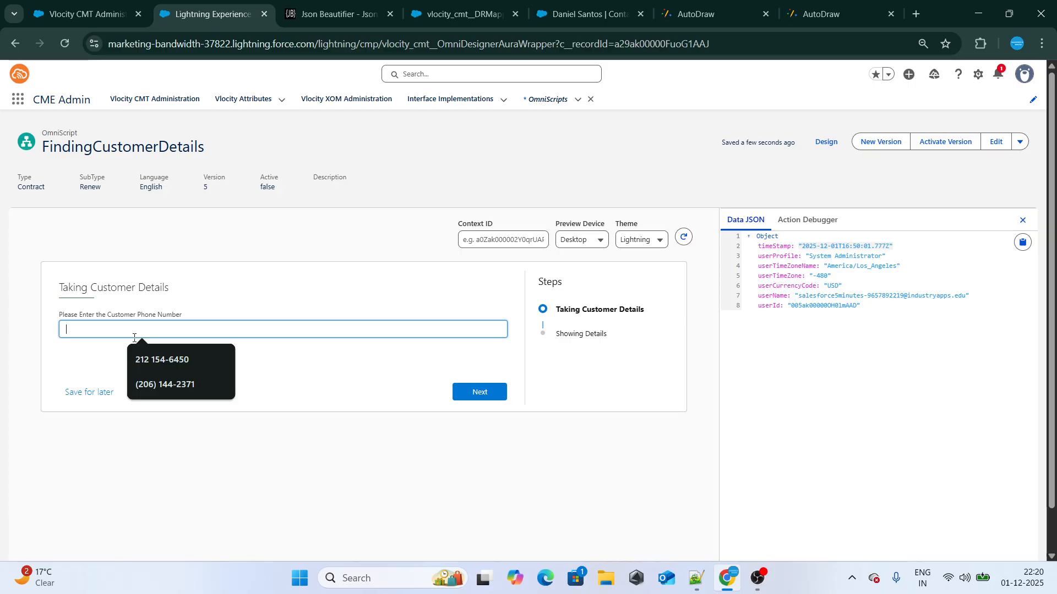
{"action": "left_click", "coordinate": [165, 382]}
{"action": "left_click", "coordinate": [479, 392]}
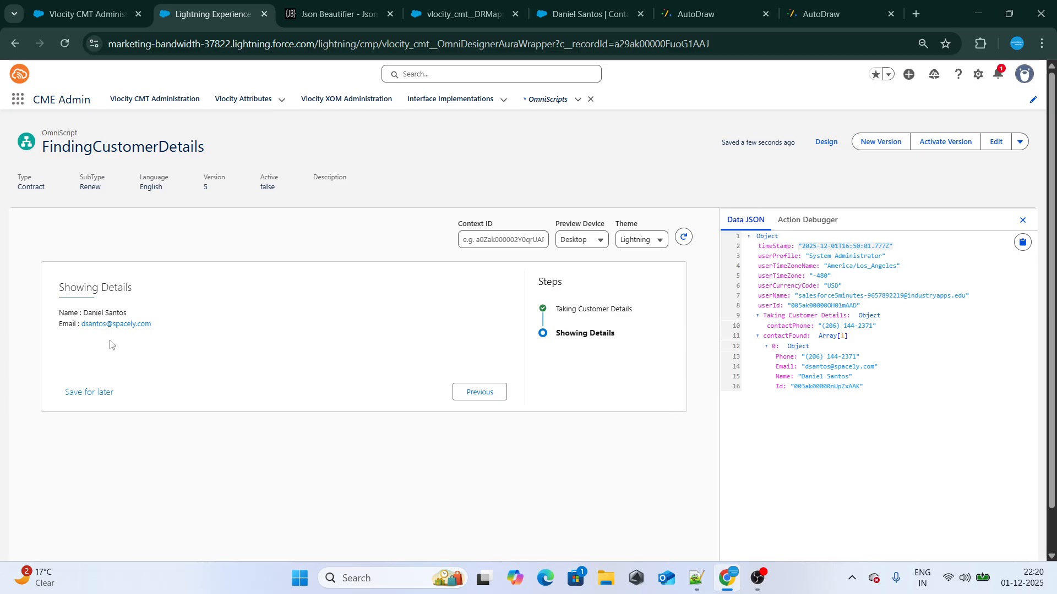
{"action": "left_click_drag", "start_coordinate": [84, 313], "coordinate": [119, 314]}
{"action": "left_click", "coordinate": [826, 142]}
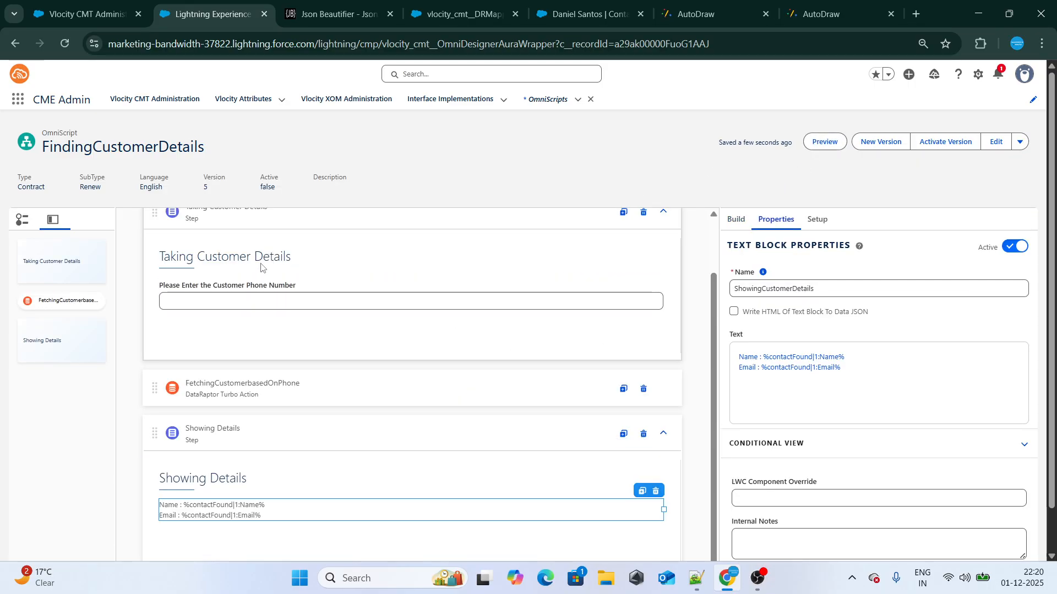
Open the Showing Details text block's rich text, review the node, index and field parts of %contactFound|1:Name%, and save
{"action": "double_click", "coordinate": [243, 507]}
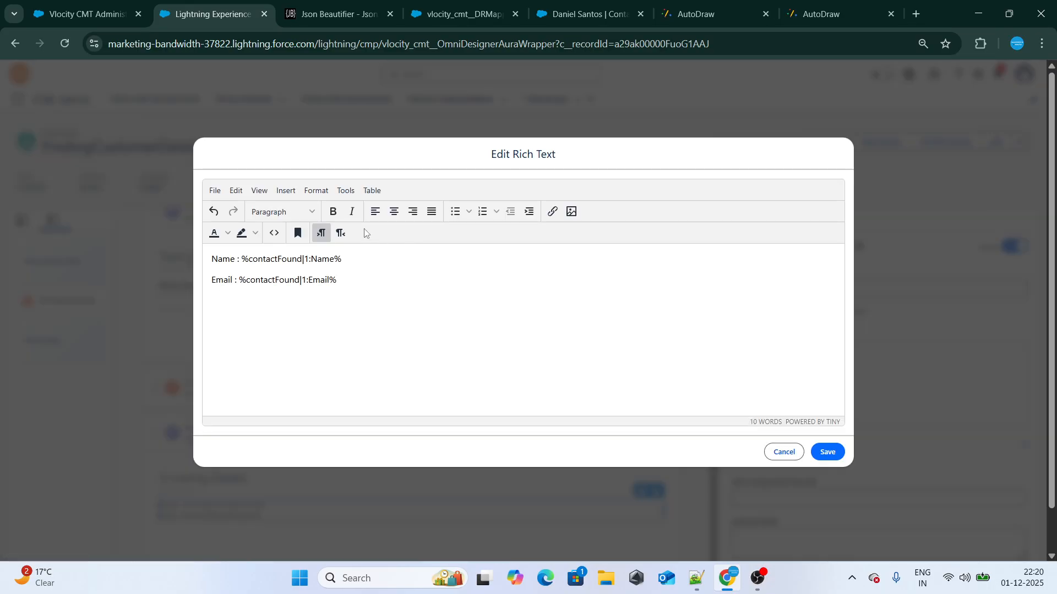
{"action": "double_click", "coordinate": [262, 258]}
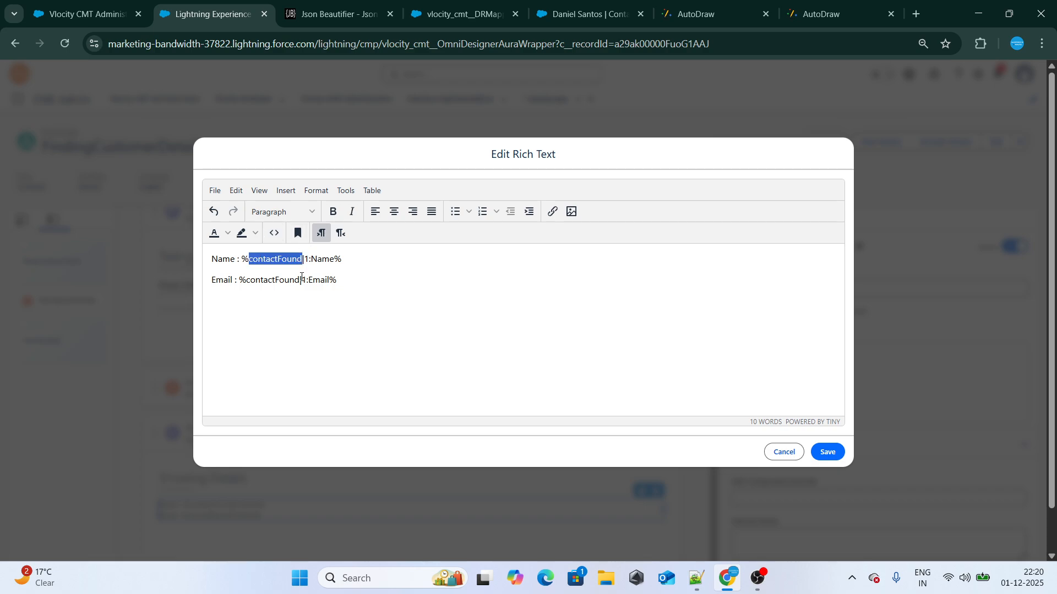
{"action": "left_click", "coordinate": [311, 259]}
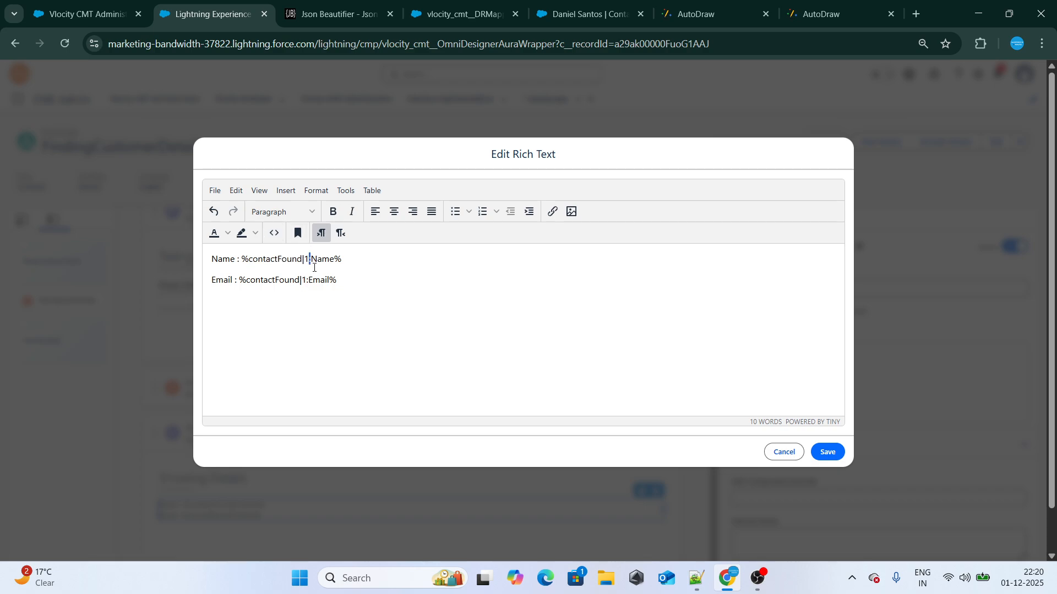
{"action": "double_click", "coordinate": [319, 258]}
{"action": "left_click", "coordinate": [826, 452]}
Preview the OmniScript, enter the customer's phone number, and advance to Showing Details to check the displayed name and email
{"action": "left_click", "coordinate": [815, 147]}
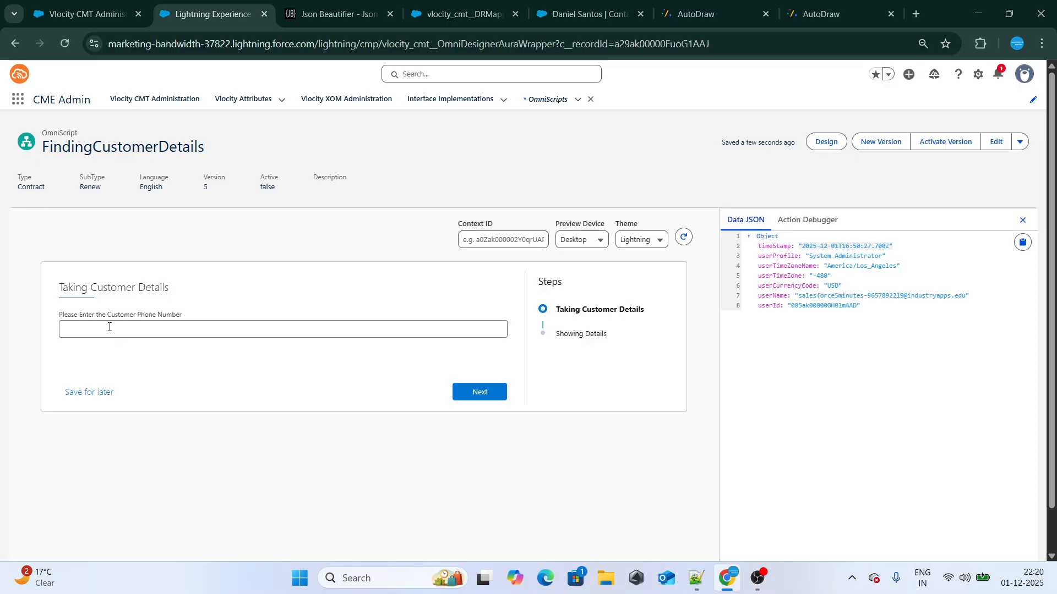
{"action": "left_click", "coordinate": [109, 328]}
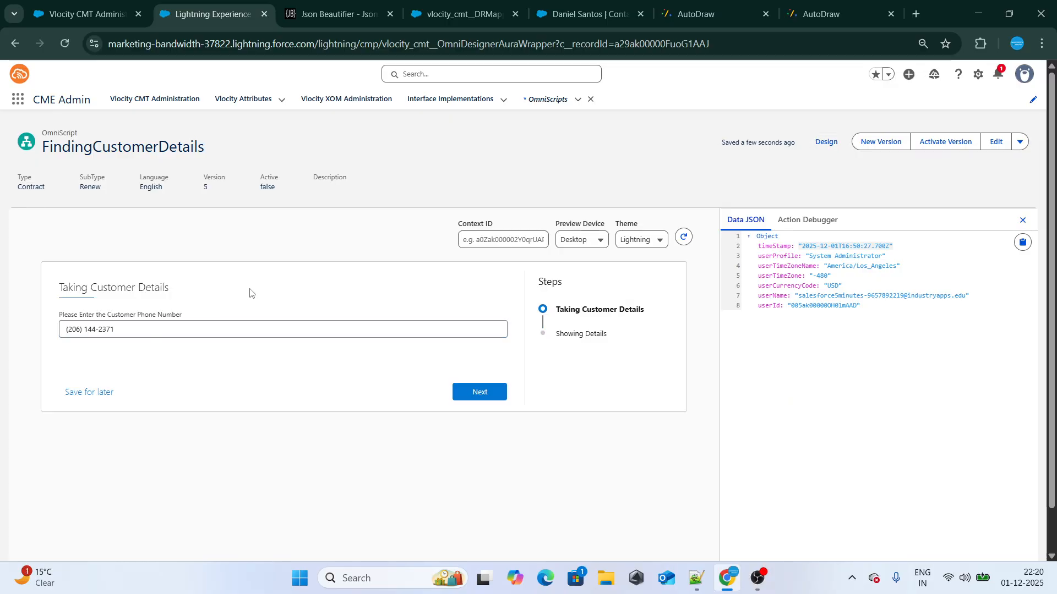
{"action": "left_click", "coordinate": [463, 393]}
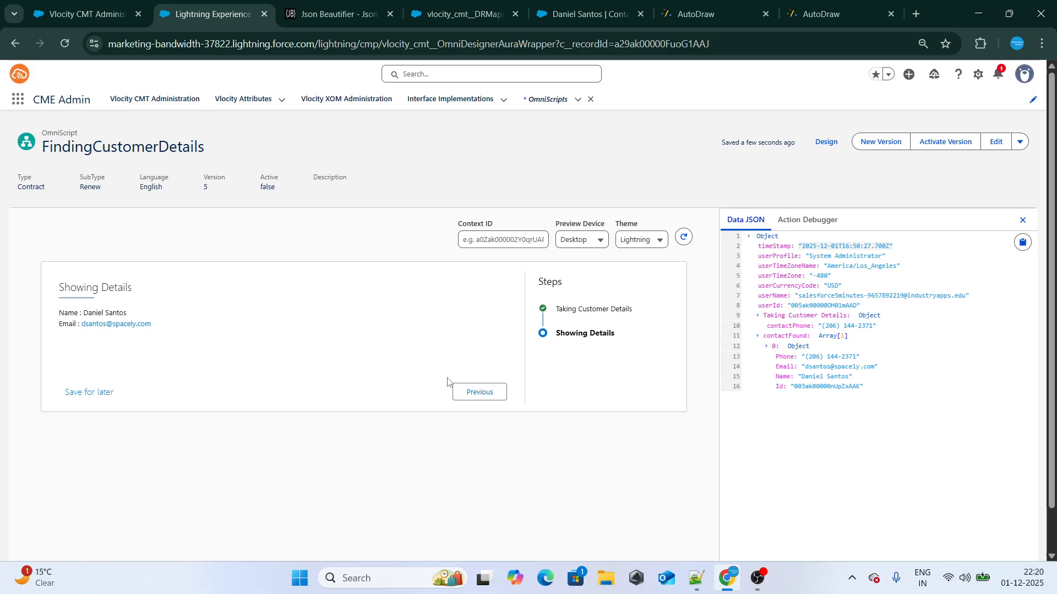
{"action": "left_click", "coordinate": [759, 579]}
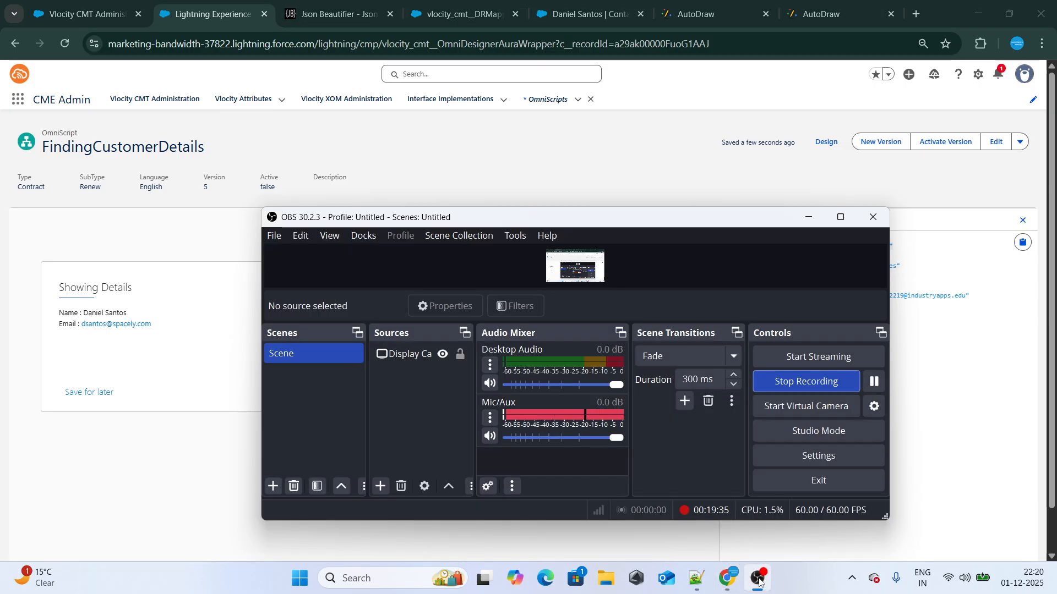